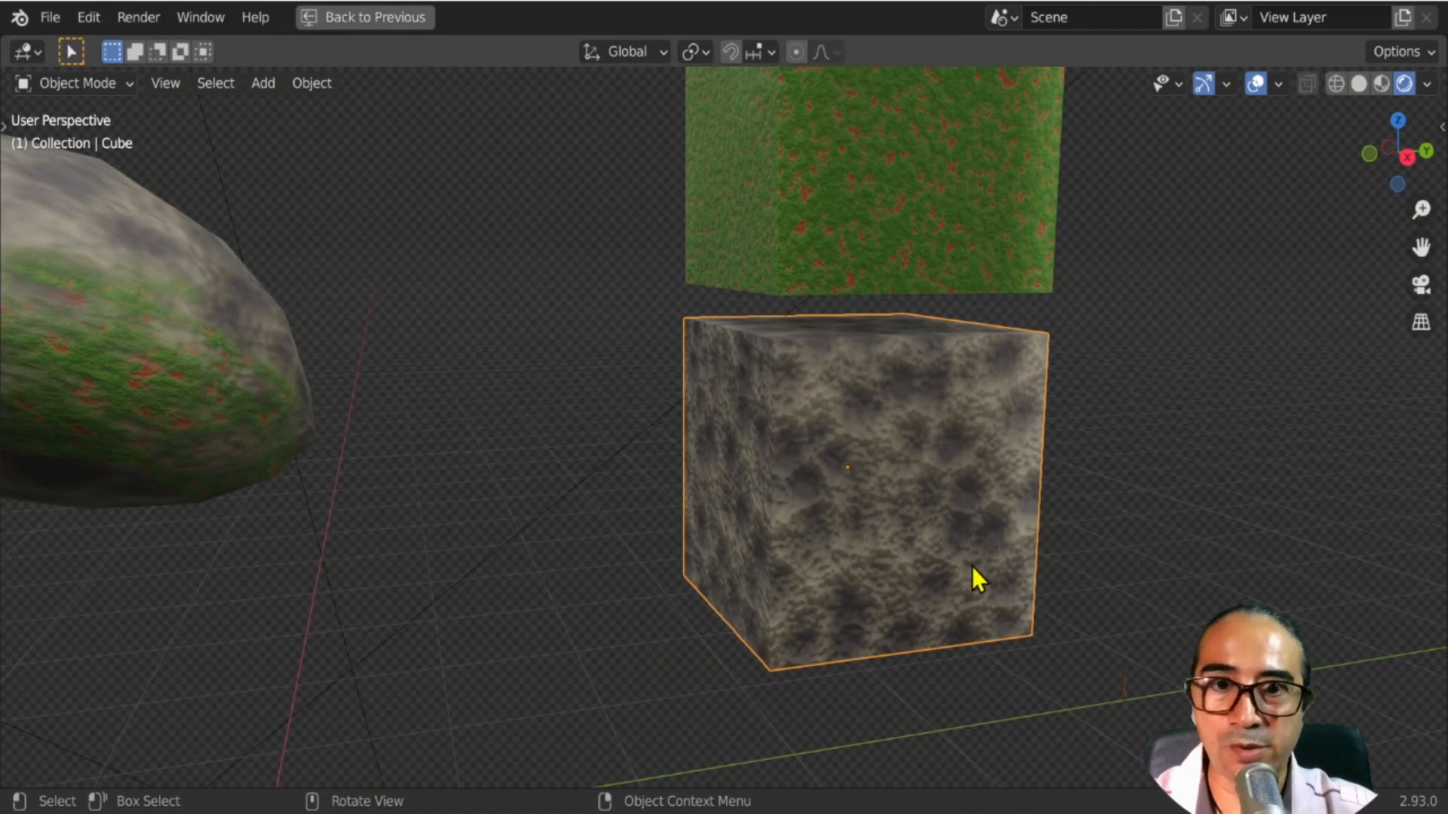
# Put the mossy rounded rock object in Texture Paint mode and maximize the 3D viewport.
pyautogui.moveTo(973, 576); pyautogui.dragTo(731, 449, button='middle')
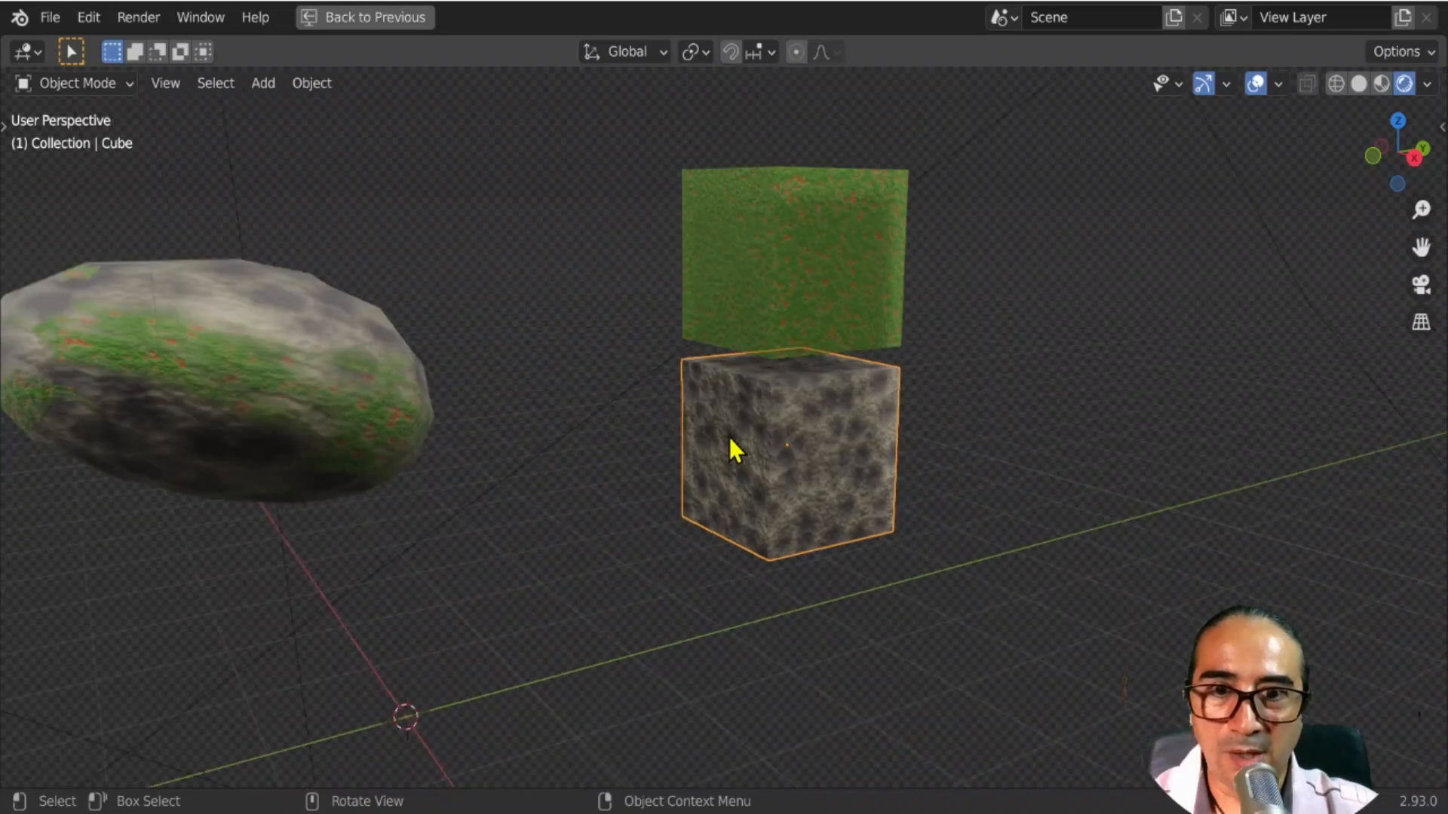
pyautogui.click(293, 385)
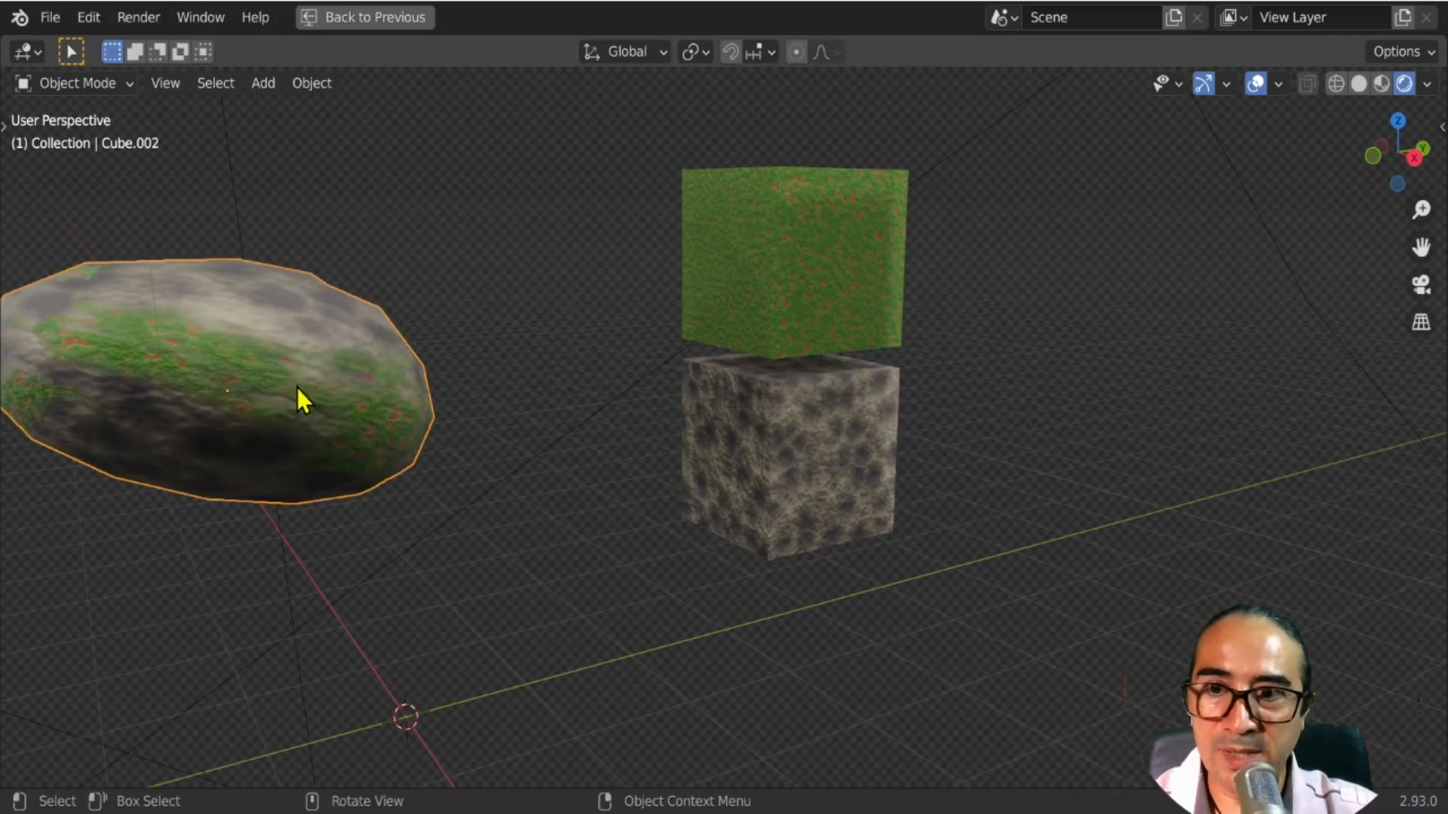
pyautogui.keyDown('shift'); pyautogui.moveTo(284, 462); pyautogui.dragTo(632, 485, button='middle'); pyautogui.keyUp('shift')
pyautogui.scroll(3, 629, 479)
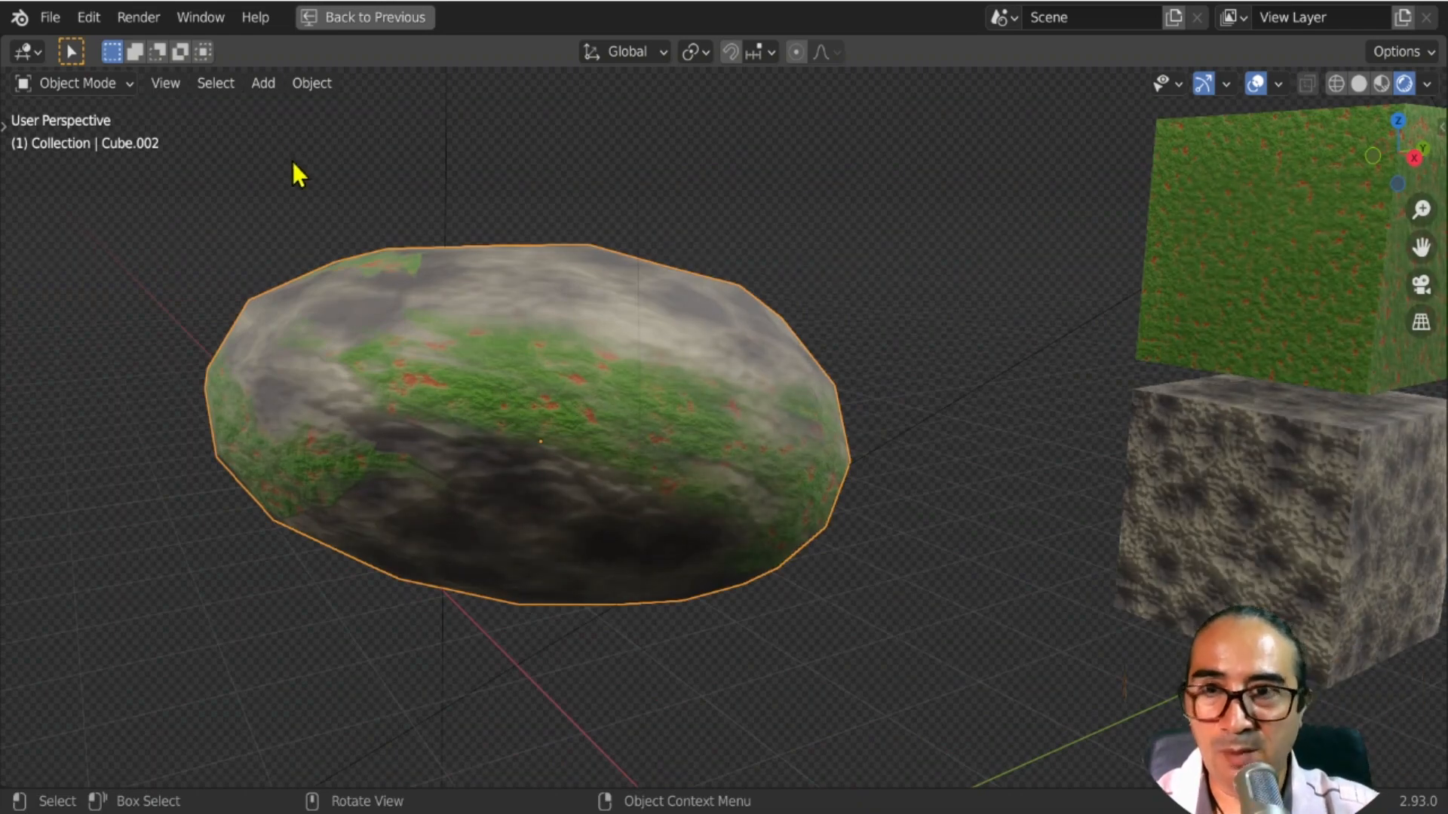
pyautogui.click(344, 24)
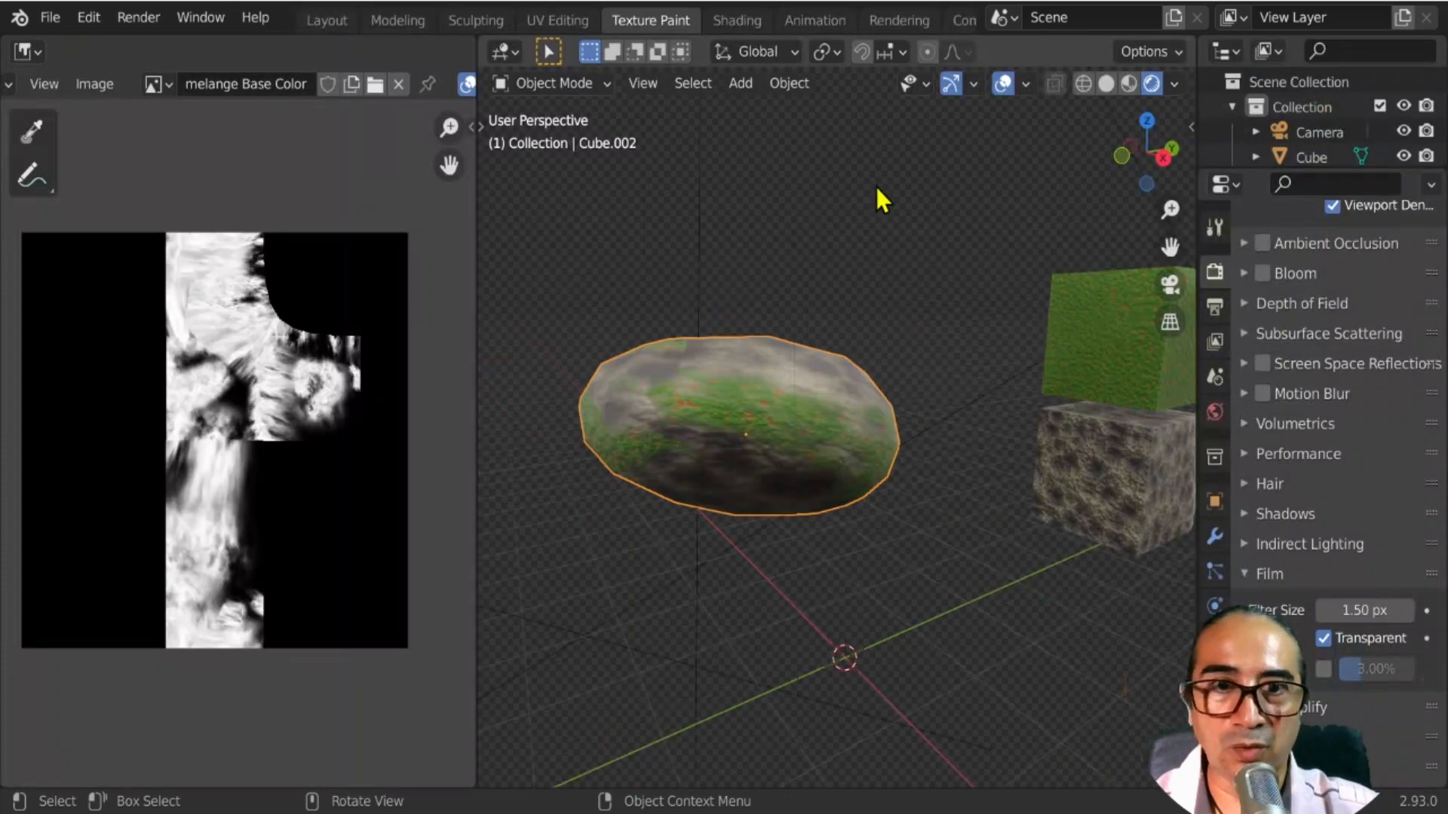
pyautogui.click(555, 84)
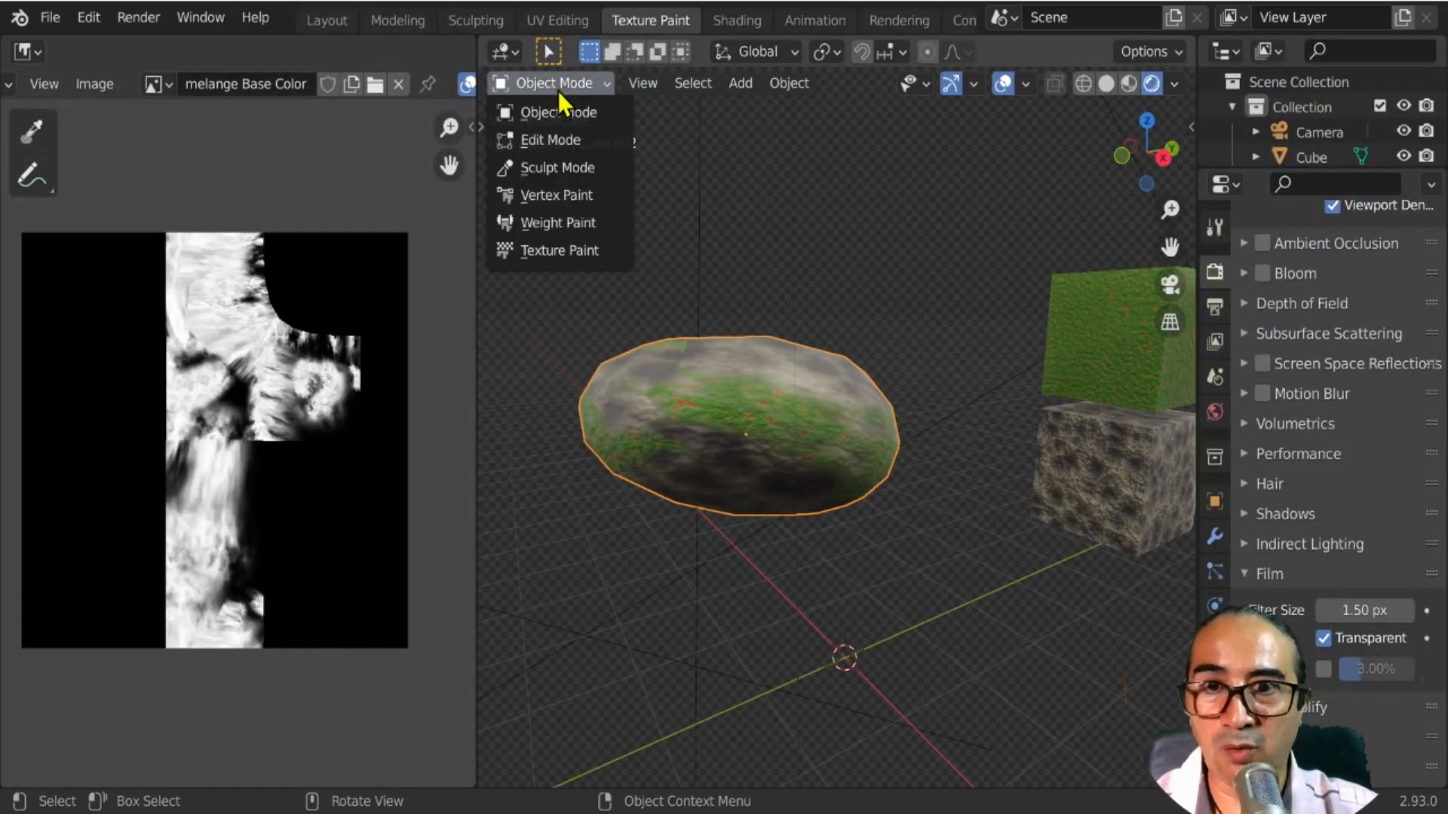
pyautogui.click(562, 250)
pyautogui.hotkey('ctrl', 'space')
# Set the brush radius to 123 px and paint white across the rock's front to extend the grass.
pyautogui.press('f')
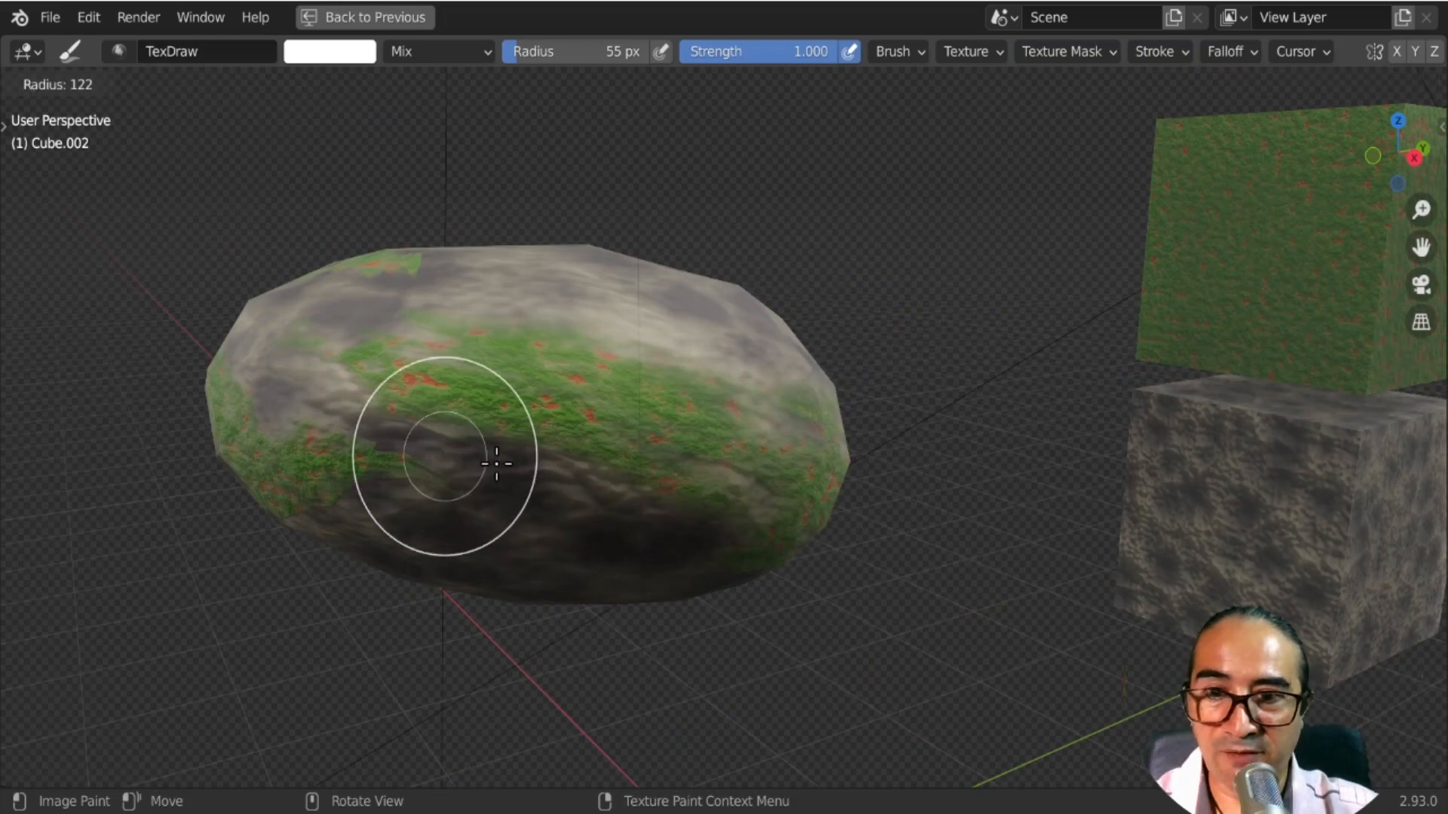
pyautogui.click(497, 463)
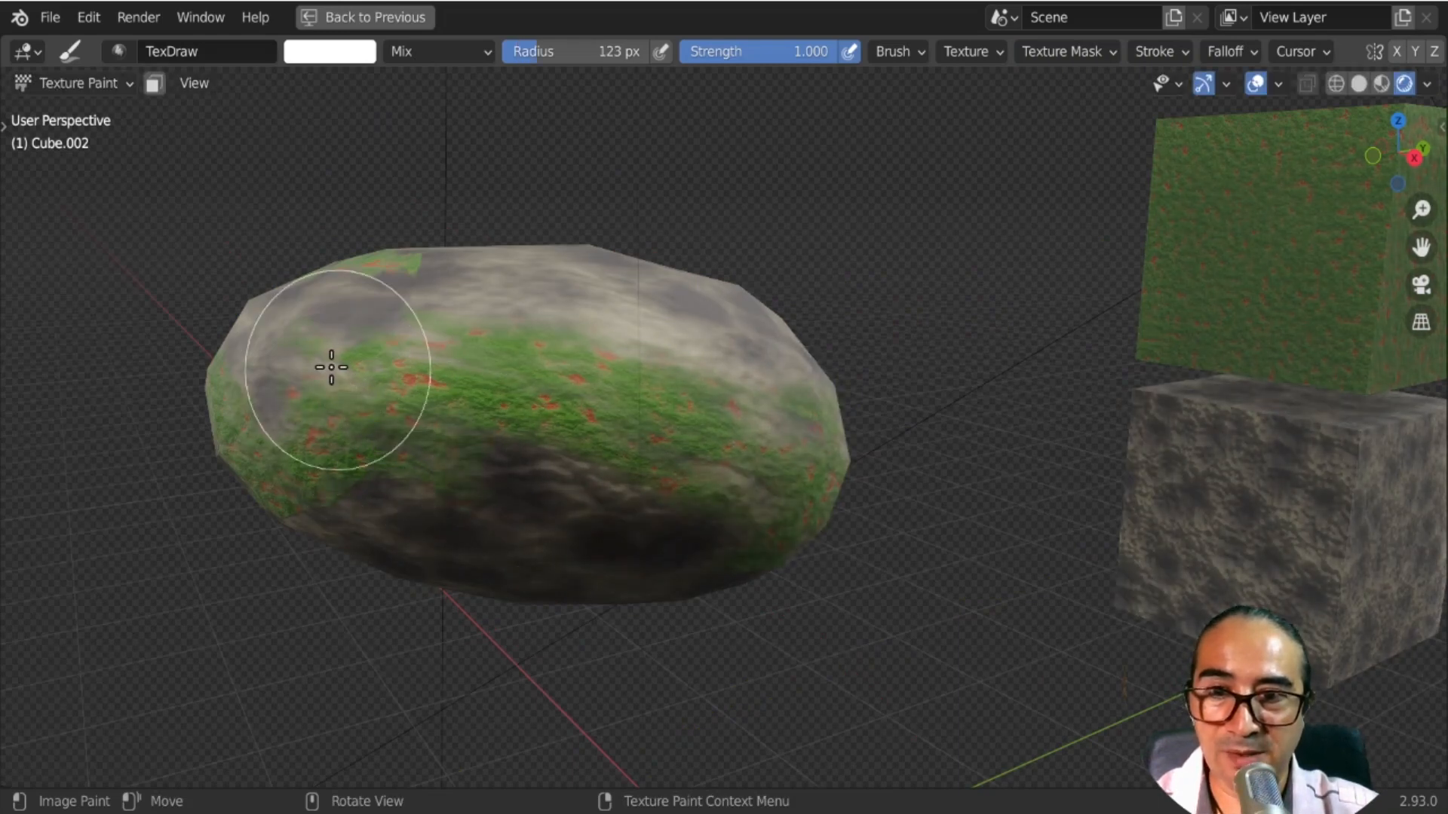
pyautogui.moveTo(332, 367)
pyautogui.mouseDown()
pyautogui.moveTo(573, 483)
pyautogui.moveTo(809, 452)
pyautogui.moveTo(916, 354)
pyautogui.moveTo(1363, 95)
pyautogui.mouseUp()
# Switch to Material Preview shading and paint more grass patches around the other sides of the rock in white.
pyautogui.click(1381, 83)
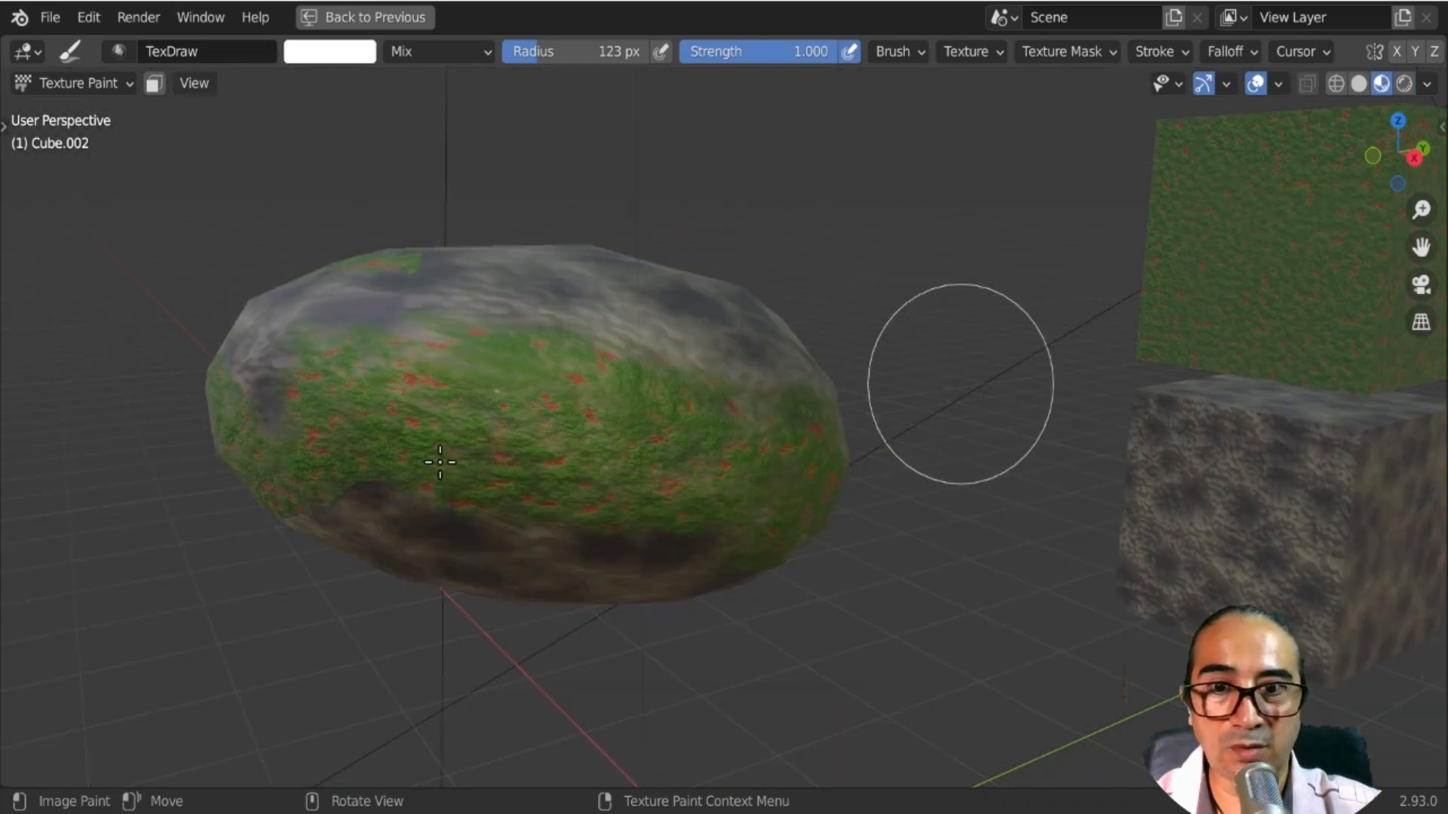
pyautogui.moveTo(533, 452)
pyautogui.mouseDown(button='middle')
pyautogui.moveTo(348, 444)
pyautogui.moveTo(850, 307)
pyautogui.mouseUp(button='middle')
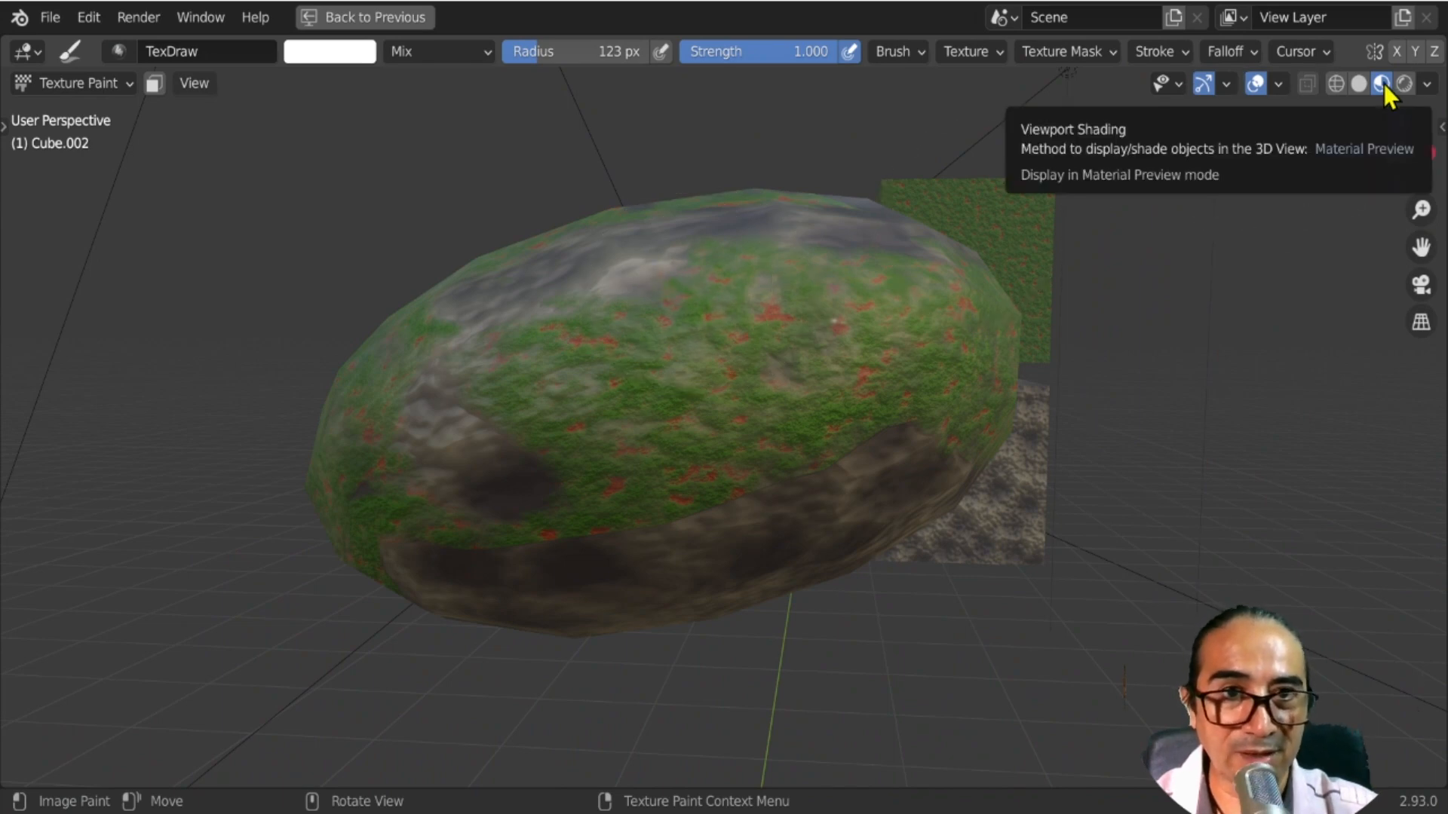
pyautogui.moveTo(455, 414); pyautogui.dragTo(995, 475, button='middle')
pyautogui.moveTo(993, 455); pyautogui.dragTo(999, 427)
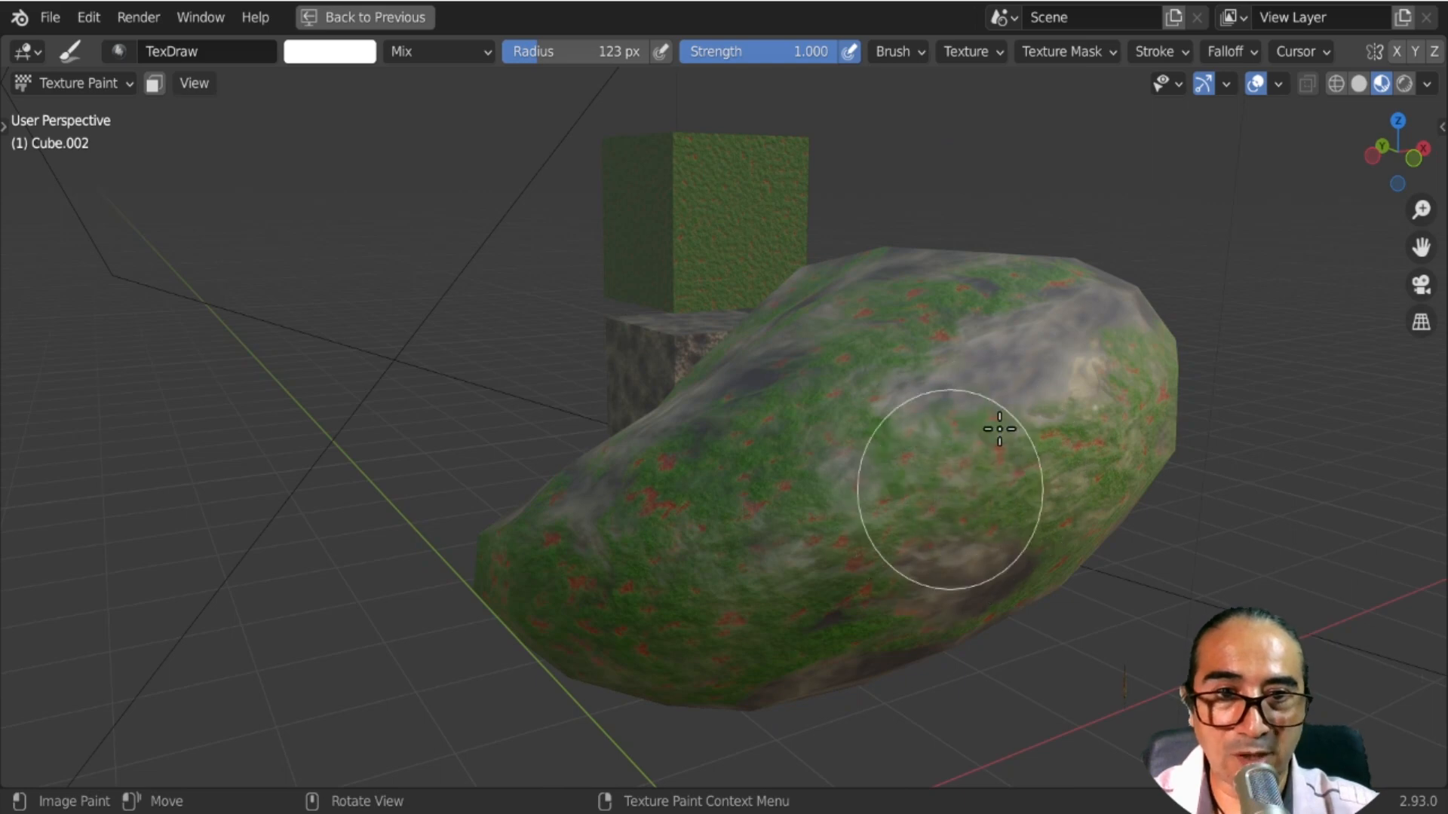
pyautogui.moveTo(850, 453)
pyautogui.mouseDown()
pyautogui.moveTo(931, 552)
pyautogui.moveTo(772, 483)
pyautogui.moveTo(786, 510)
pyautogui.moveTo(879, 485)
pyautogui.moveTo(734, 485)
pyautogui.moveTo(753, 524)
pyautogui.mouseUp()
pyautogui.moveTo(718, 555); pyautogui.dragTo(1043, 458, button='middle')
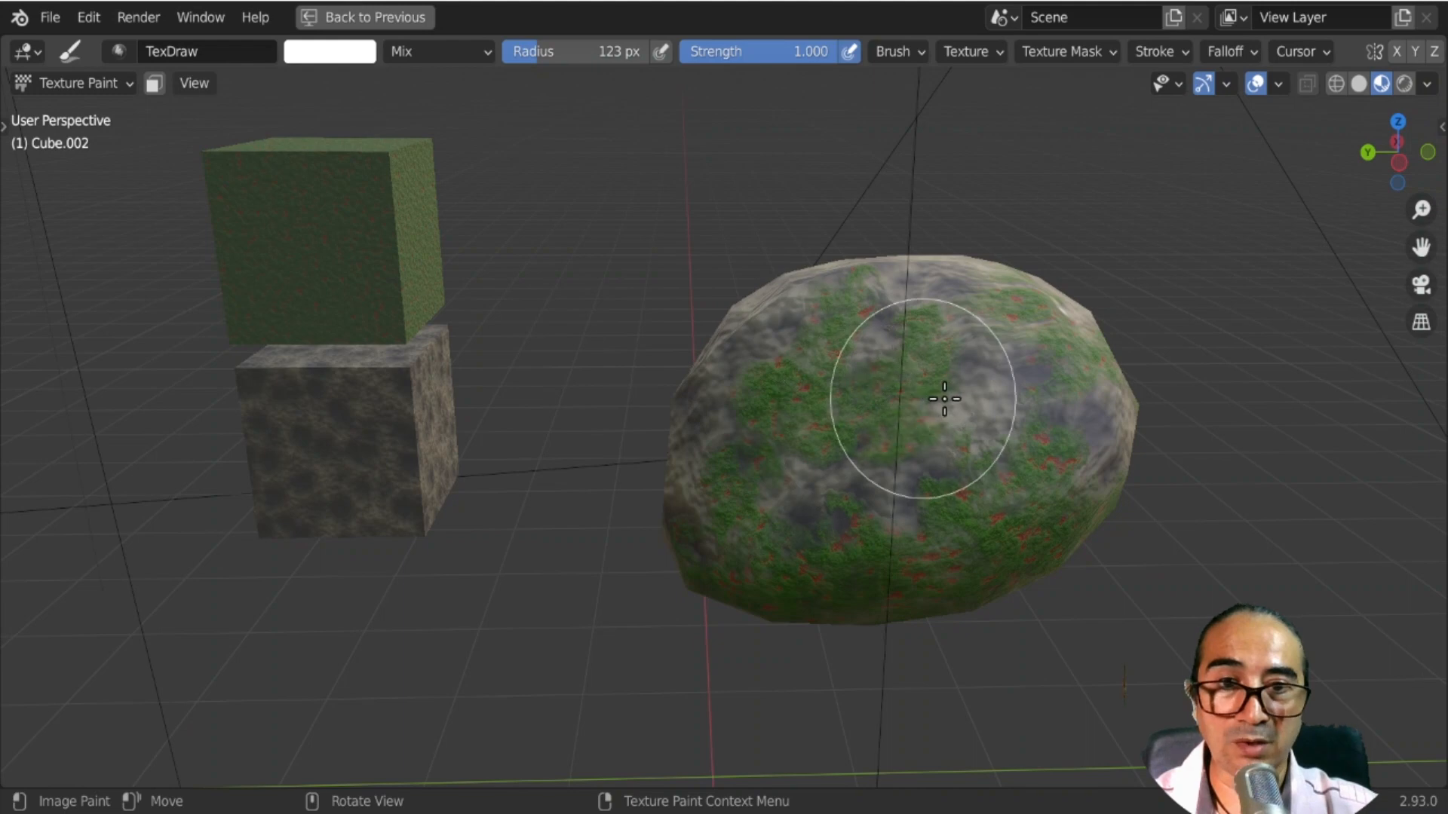
pyautogui.moveTo(1040, 571); pyautogui.dragTo(862, 522, button='middle')
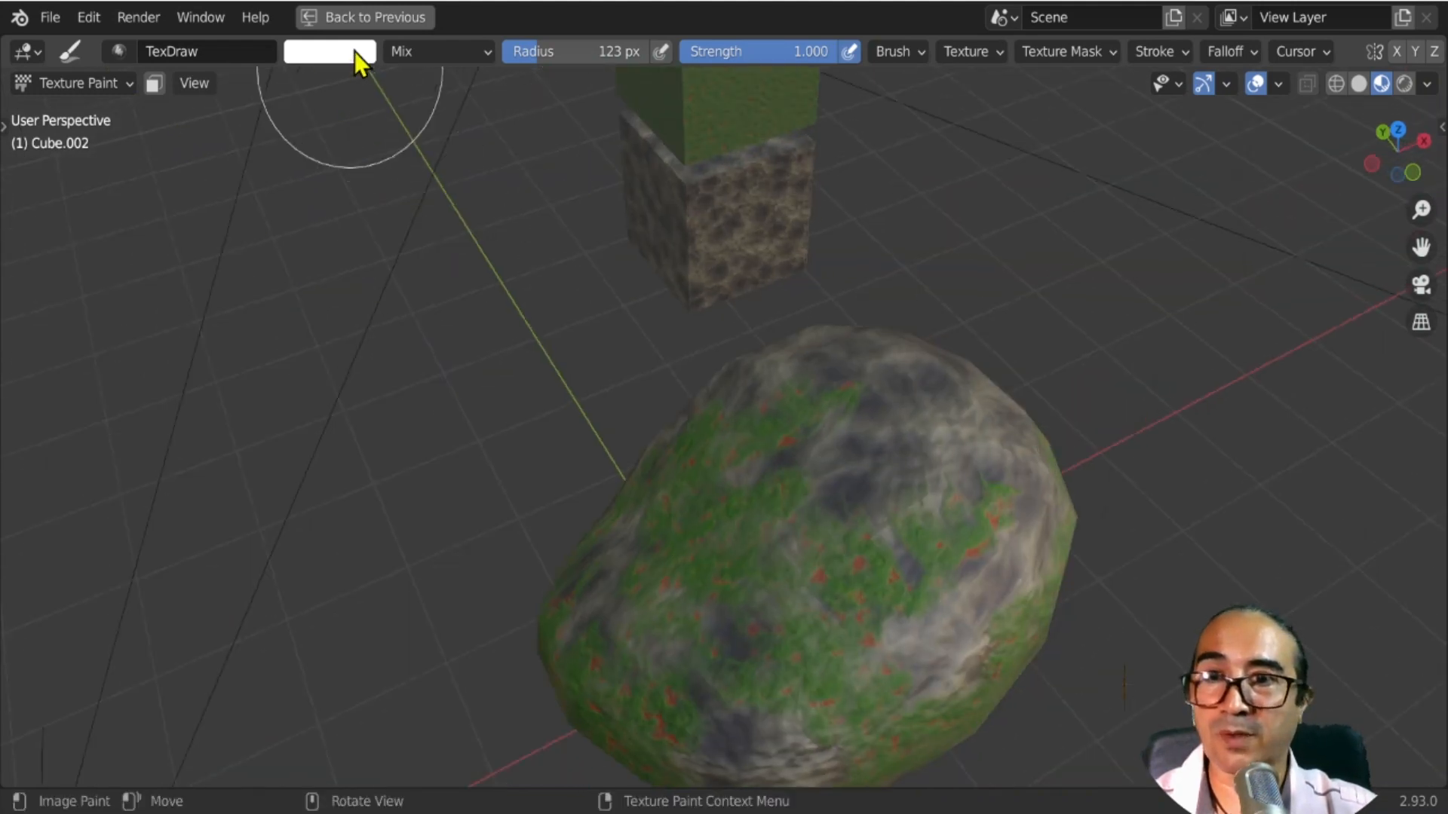
# Restore the full window layout, switch to the Layout workspace and turn on the viewport overlays.
pyautogui.click(351, 31)
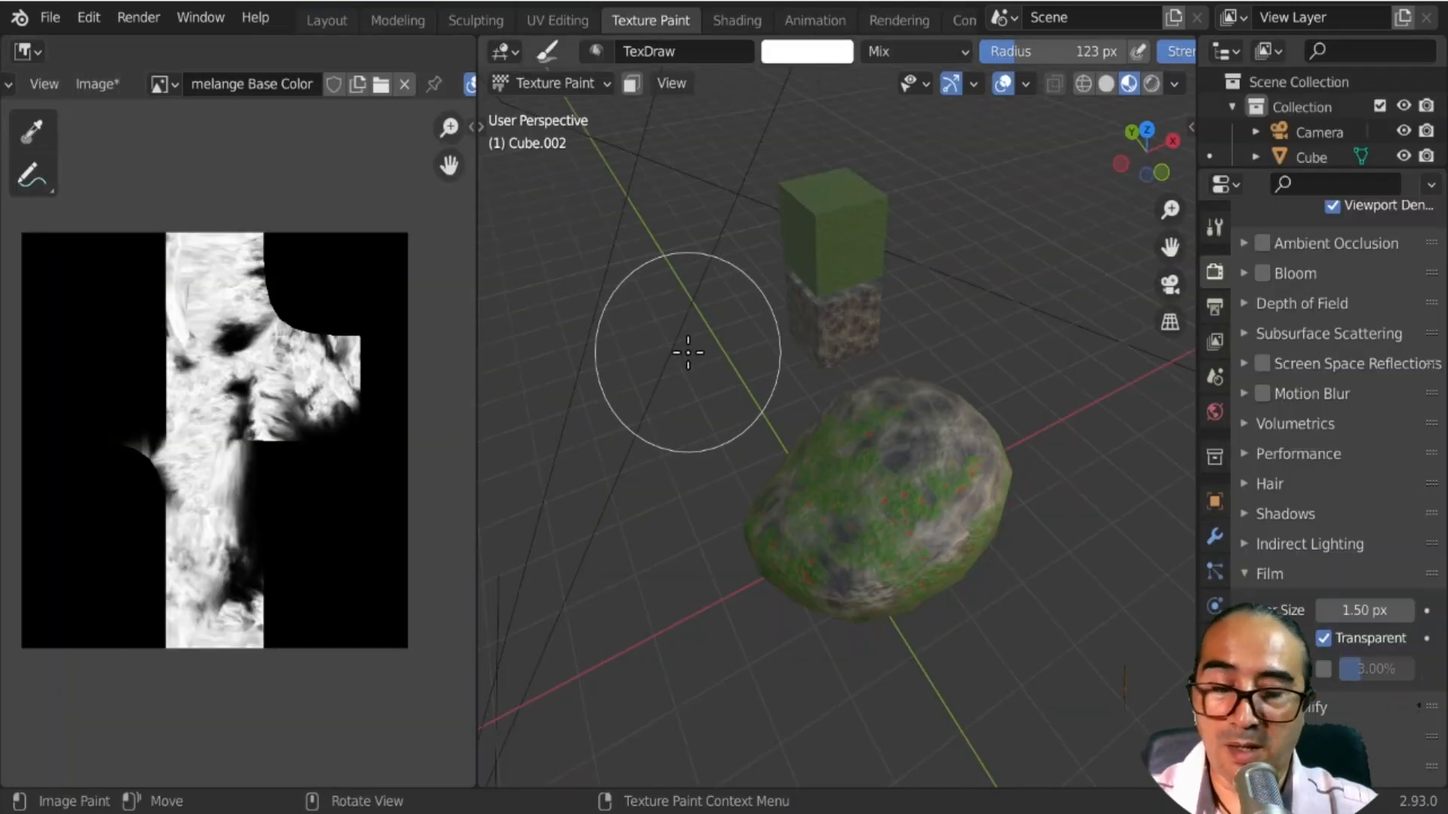
pyautogui.moveTo(843, 534); pyautogui.dragTo(749, 453, button='middle')
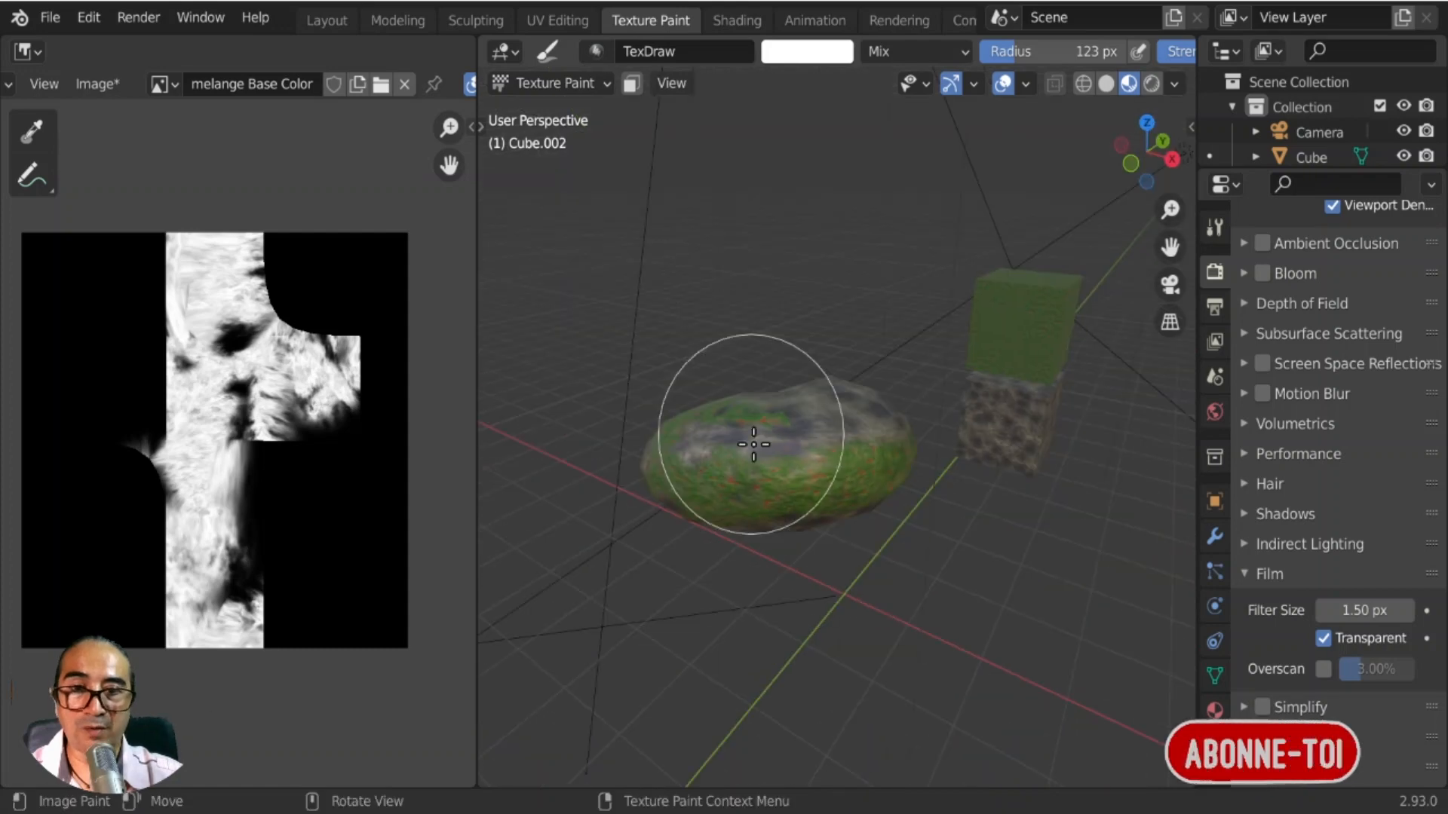
pyautogui.click(332, 21)
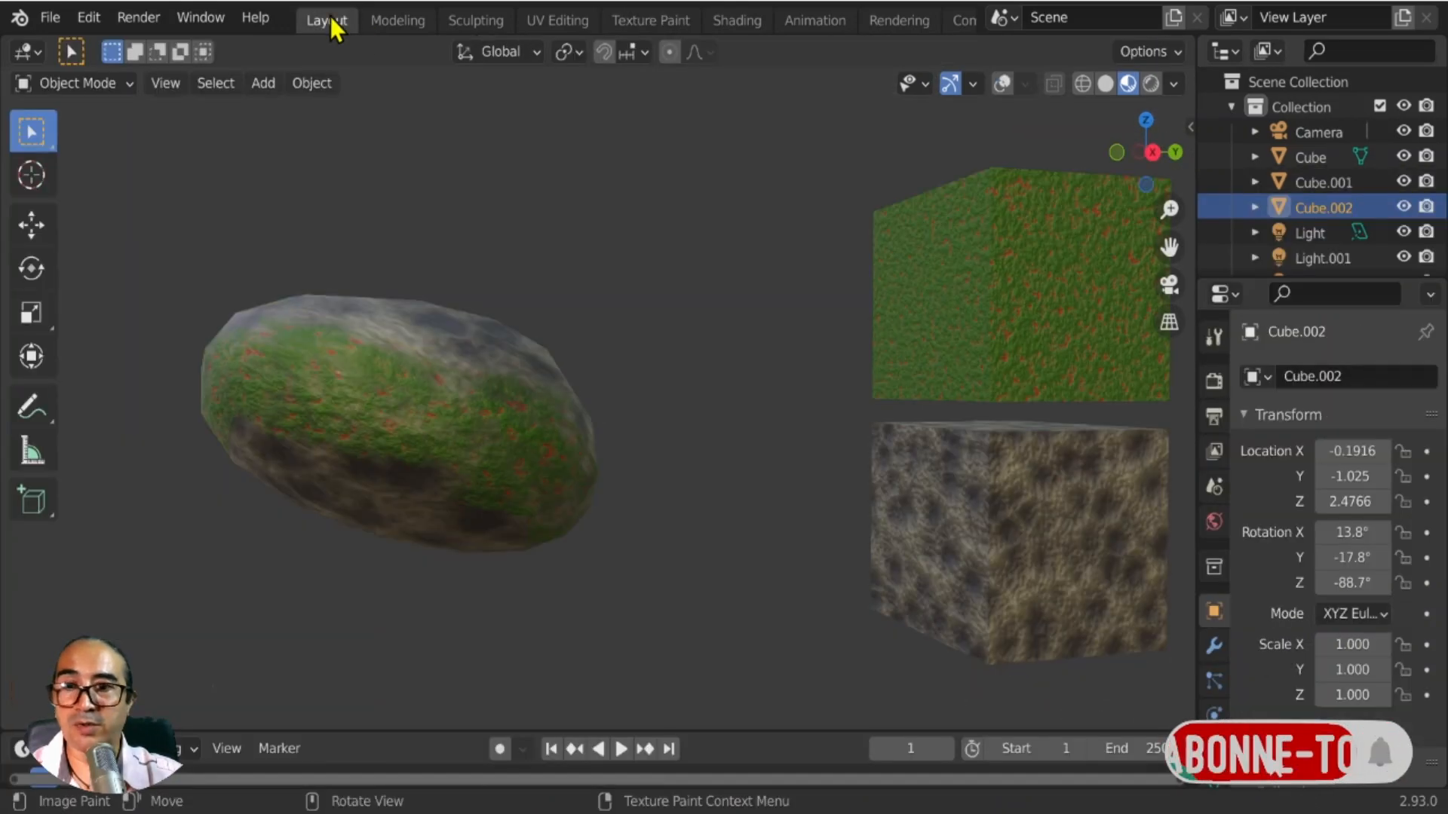
pyautogui.moveTo(649, 514); pyautogui.dragTo(540, 400, button='middle')
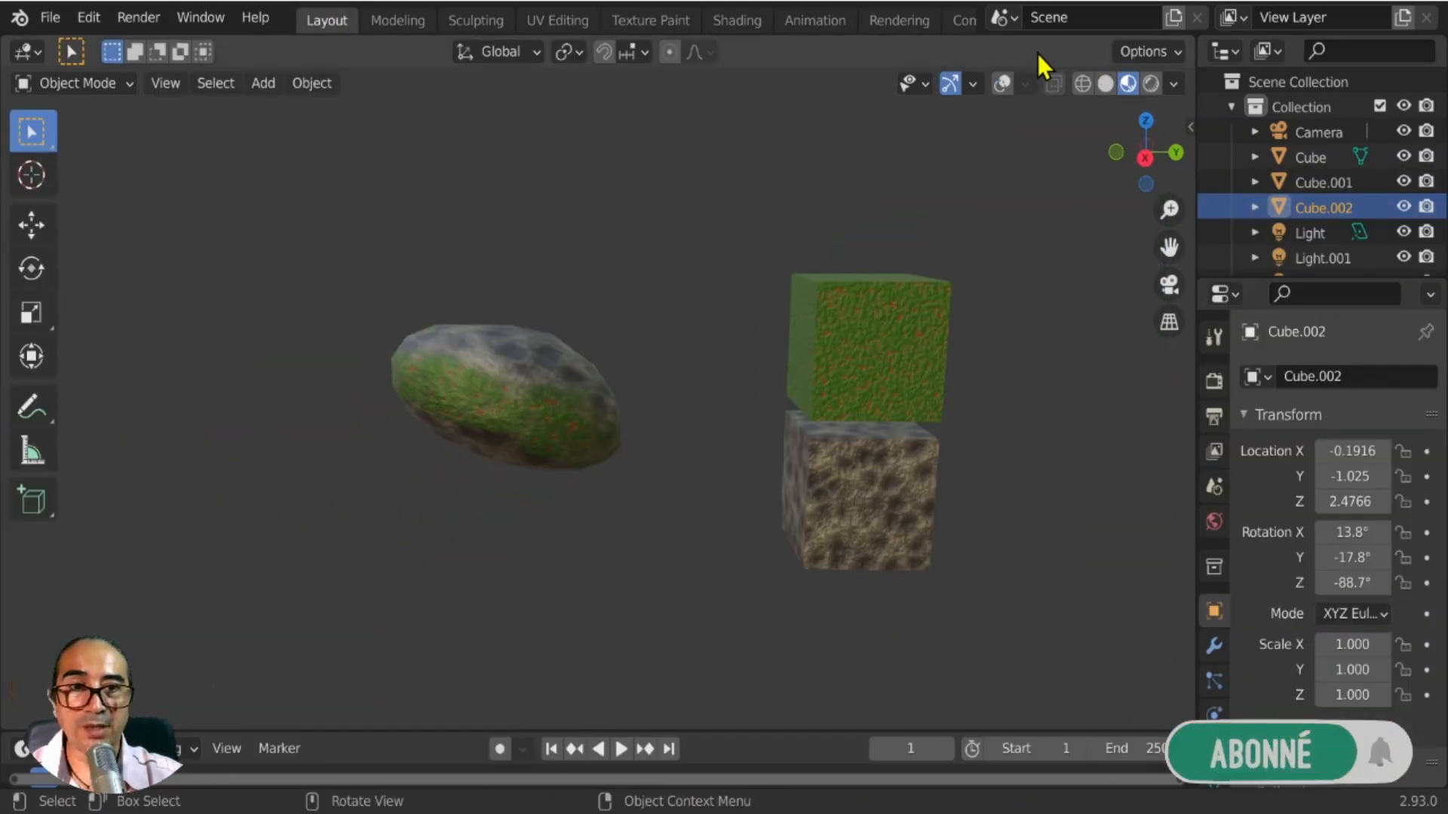
pyautogui.click(1003, 84)
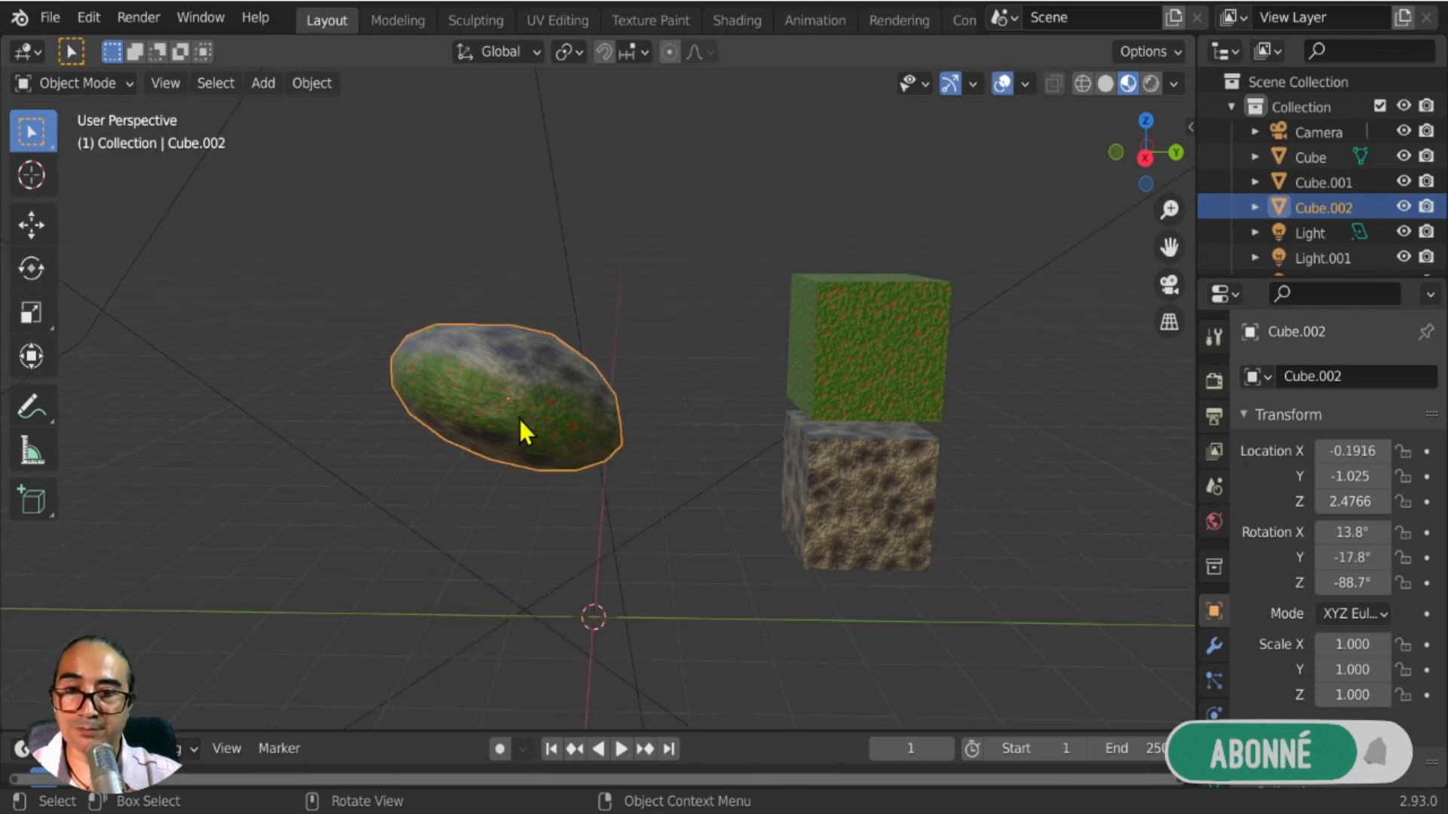
# Delete the painted rock object from the scene, keeping the two textured cubes.
pyautogui.press('x')
pyautogui.click(519, 417)
pyautogui.moveTo(703, 537); pyautogui.dragTo(824, 555, button='middle')
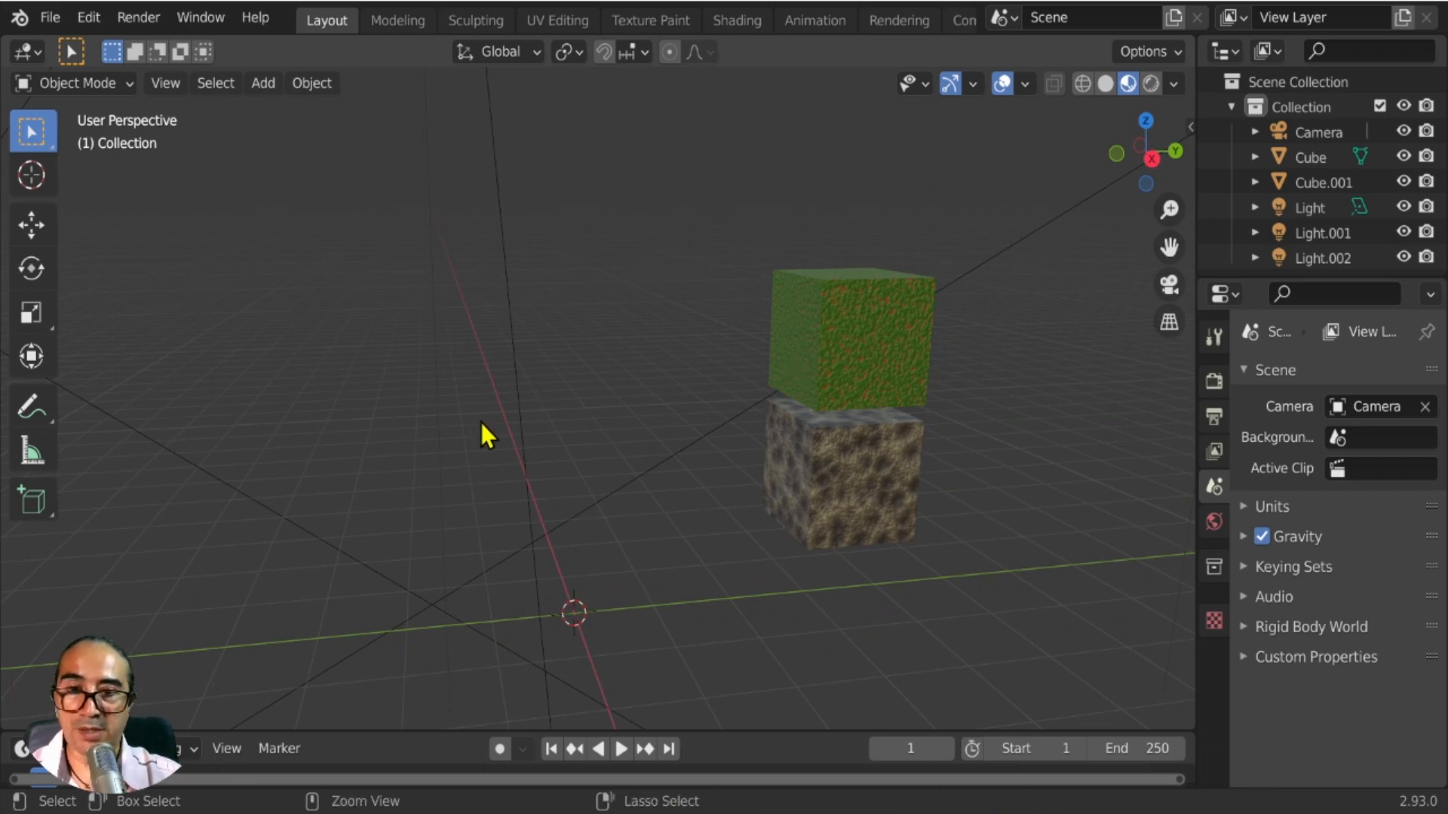
pyautogui.scroll(-3, 594, 337)
pyautogui.scroll(3, 594, 337)
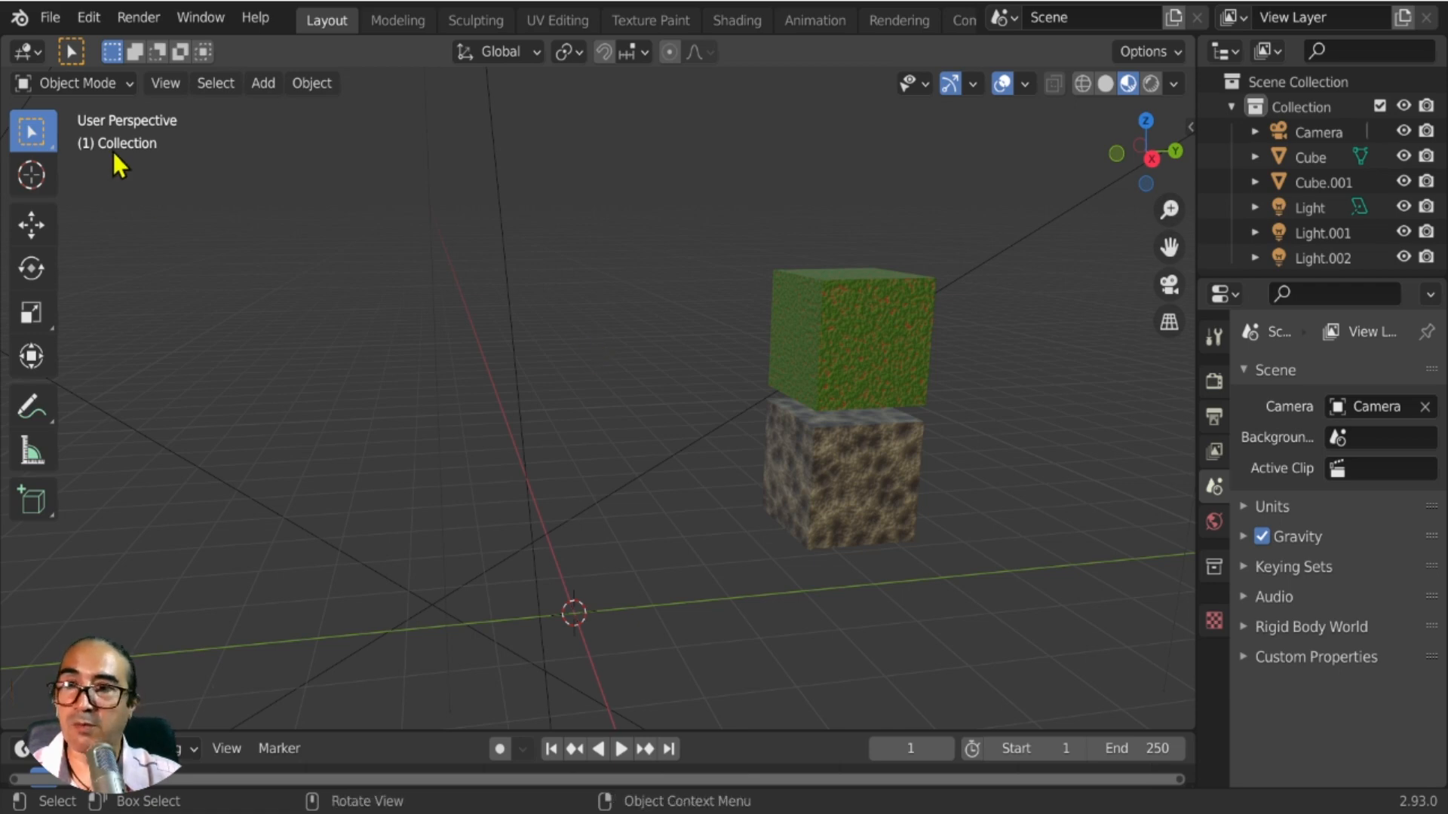
# Start a new General file without saving the changes to mixcanaaux-tuto.blend.
pyautogui.click(50, 18)
pyautogui.moveTo(91, 46)
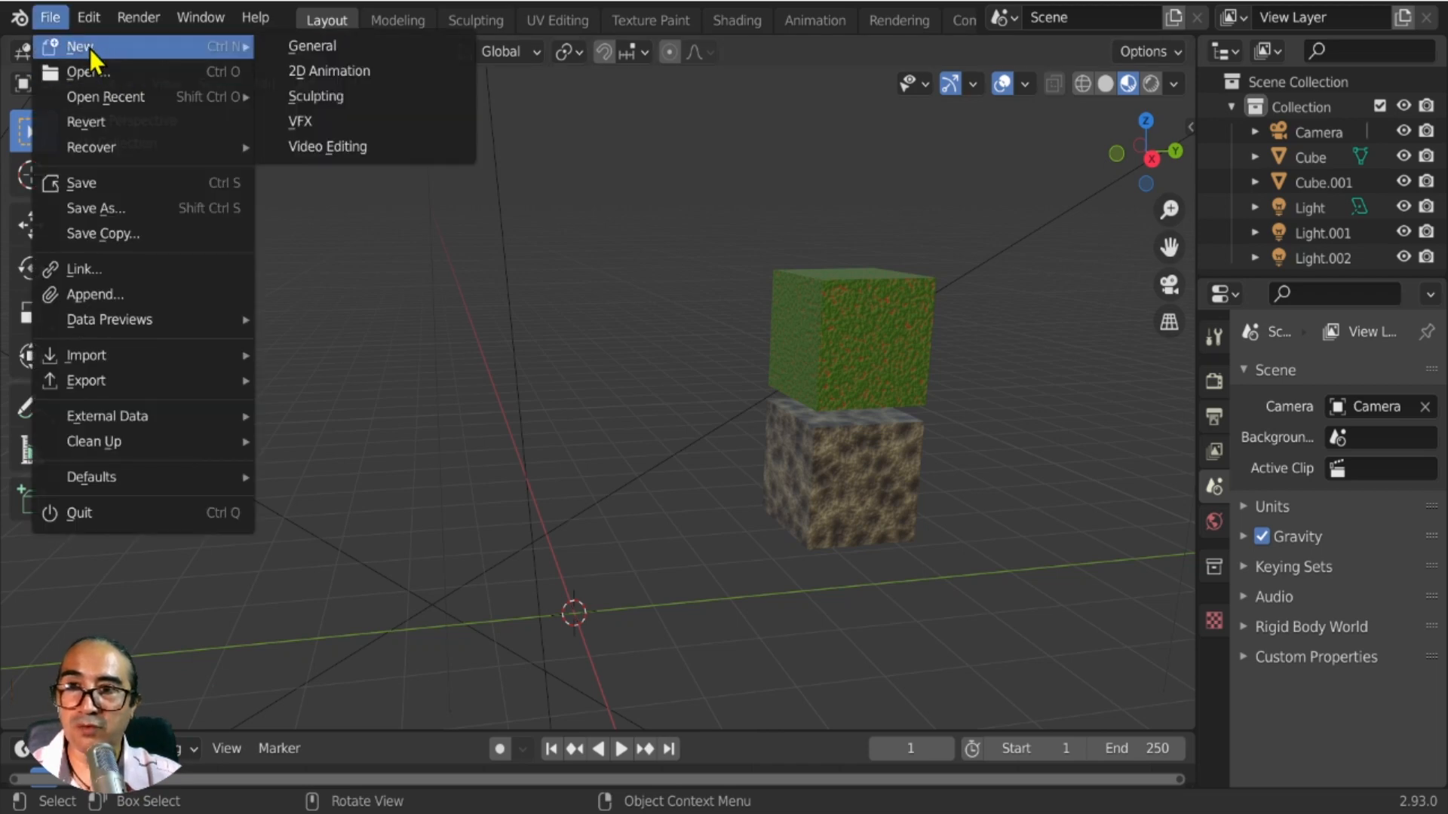
pyautogui.click(332, 48)
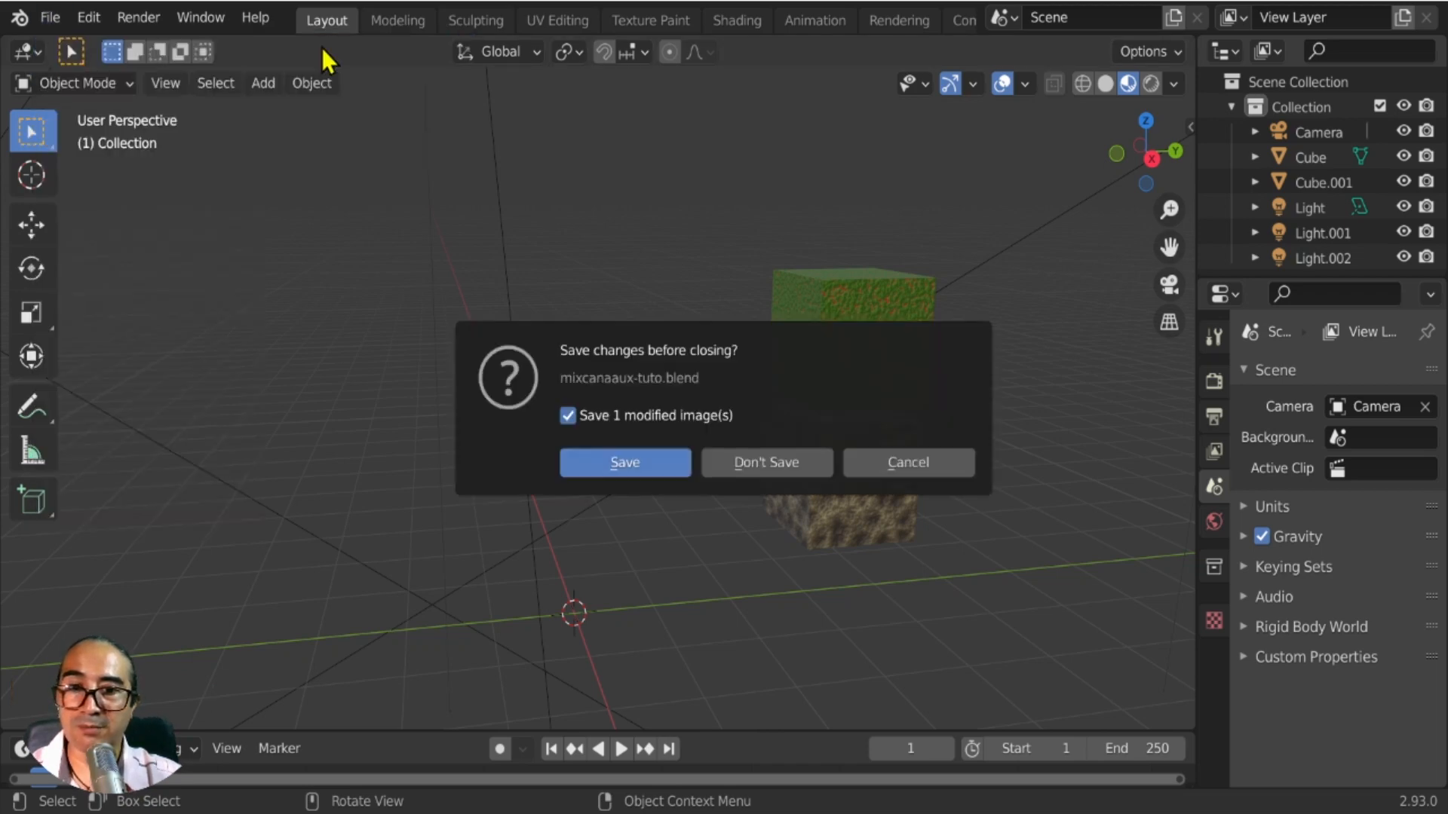
pyautogui.click(765, 463)
pyautogui.moveTo(787, 491); pyautogui.dragTo(621, 486, button='middle')
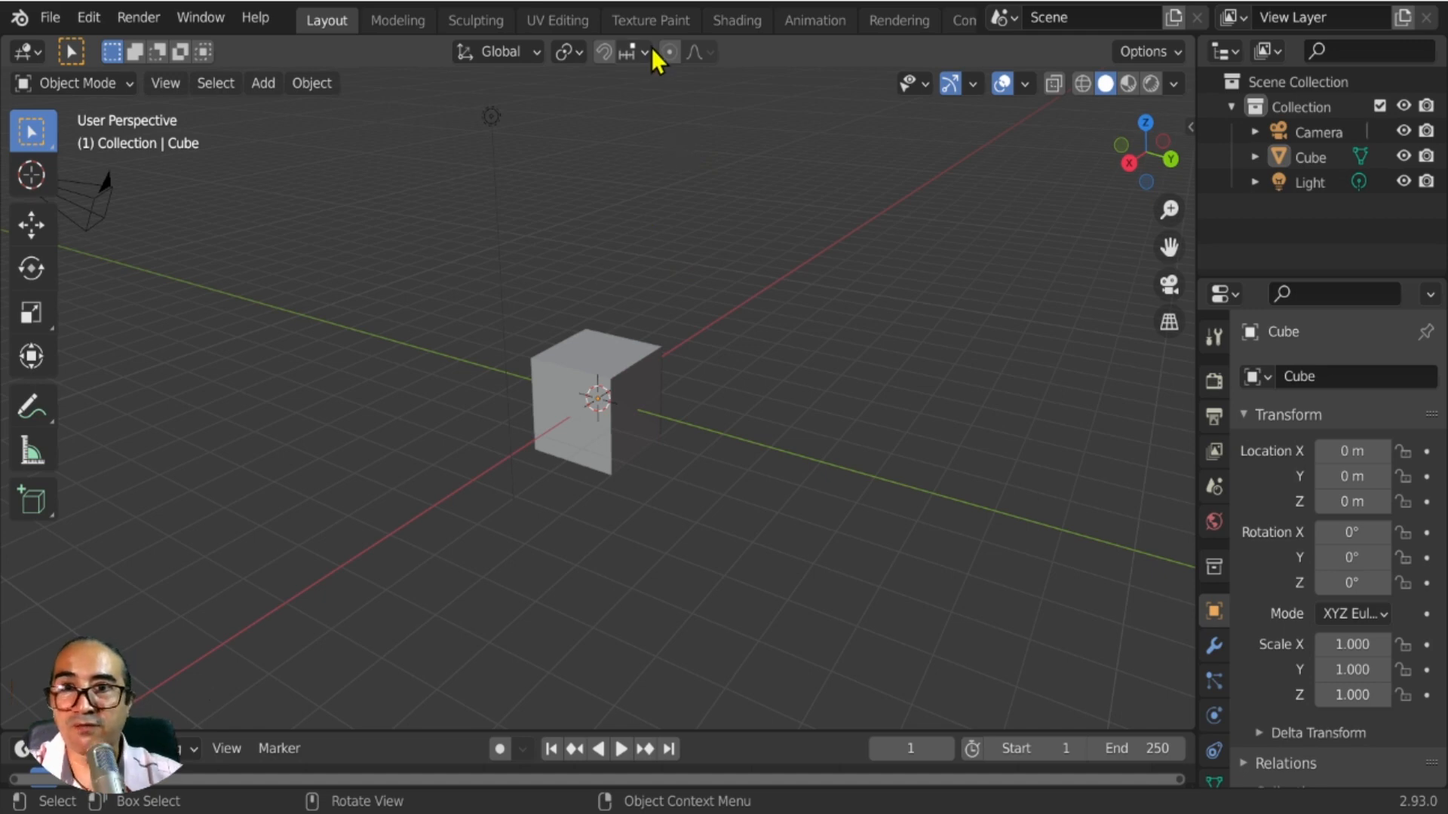
# Start an Append and open mixcanaaux-tuto.blend from the Pictures folder.
pyautogui.click(51, 19)
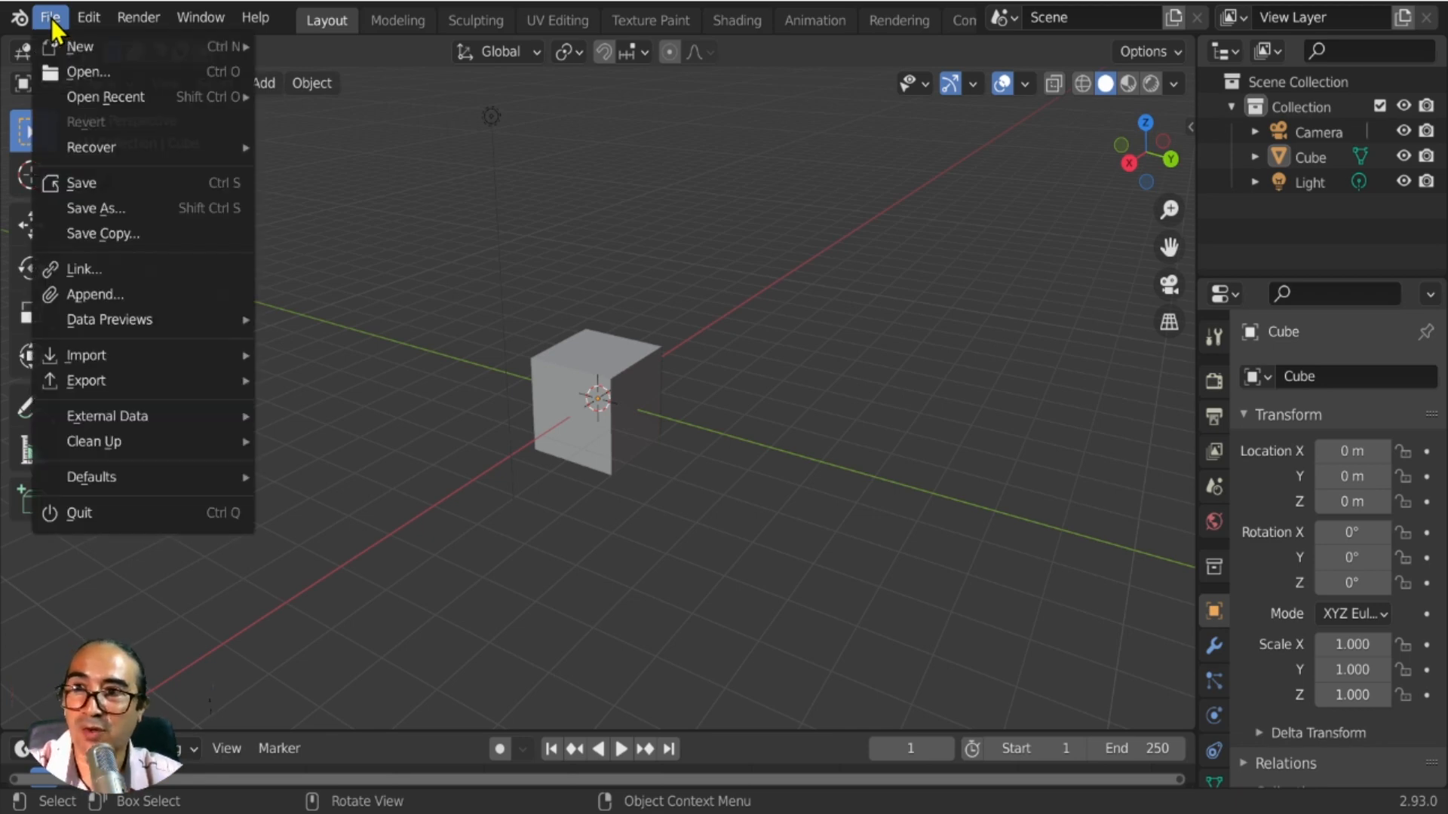
pyautogui.click(100, 296)
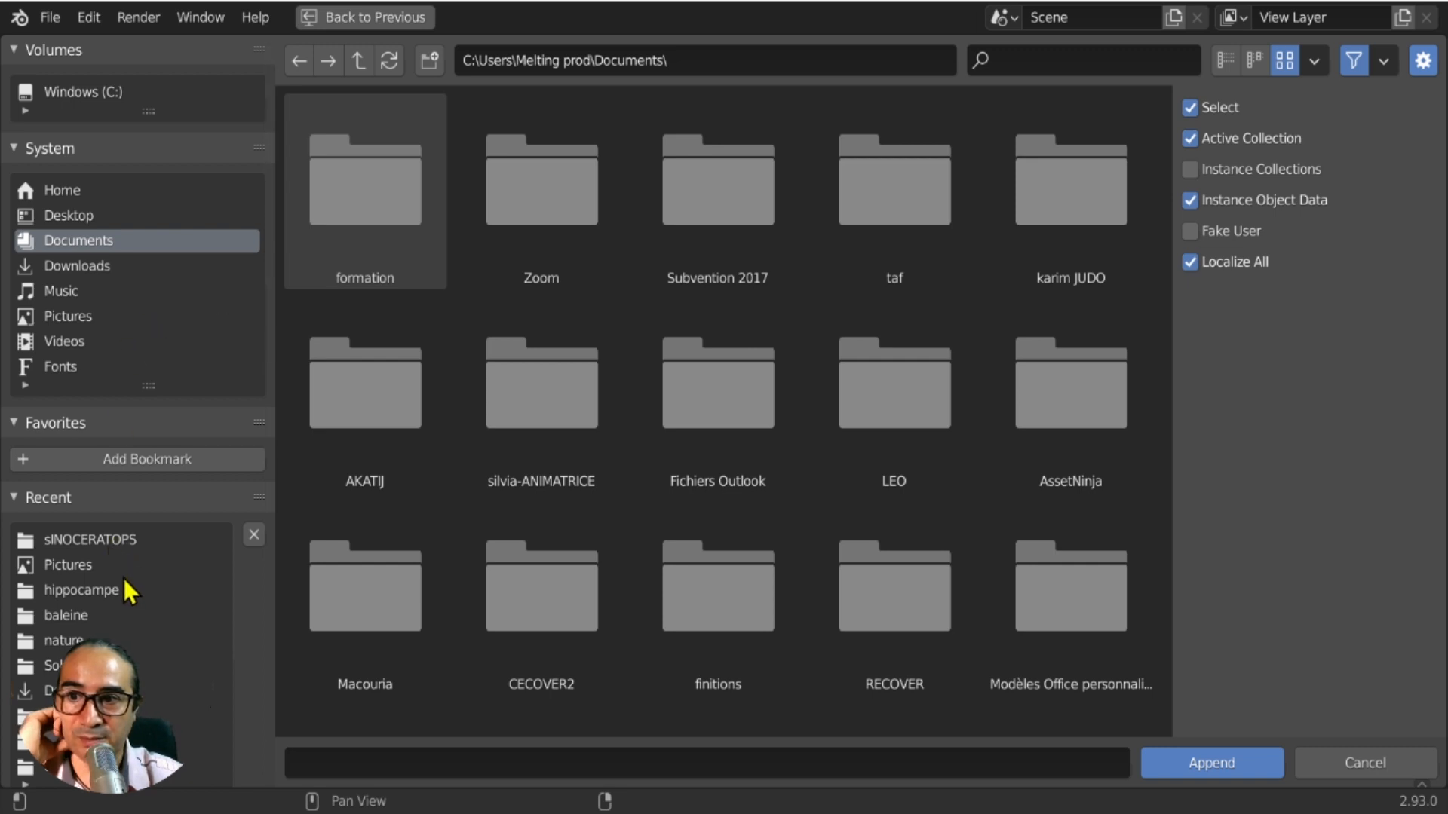
pyautogui.click(84, 564)
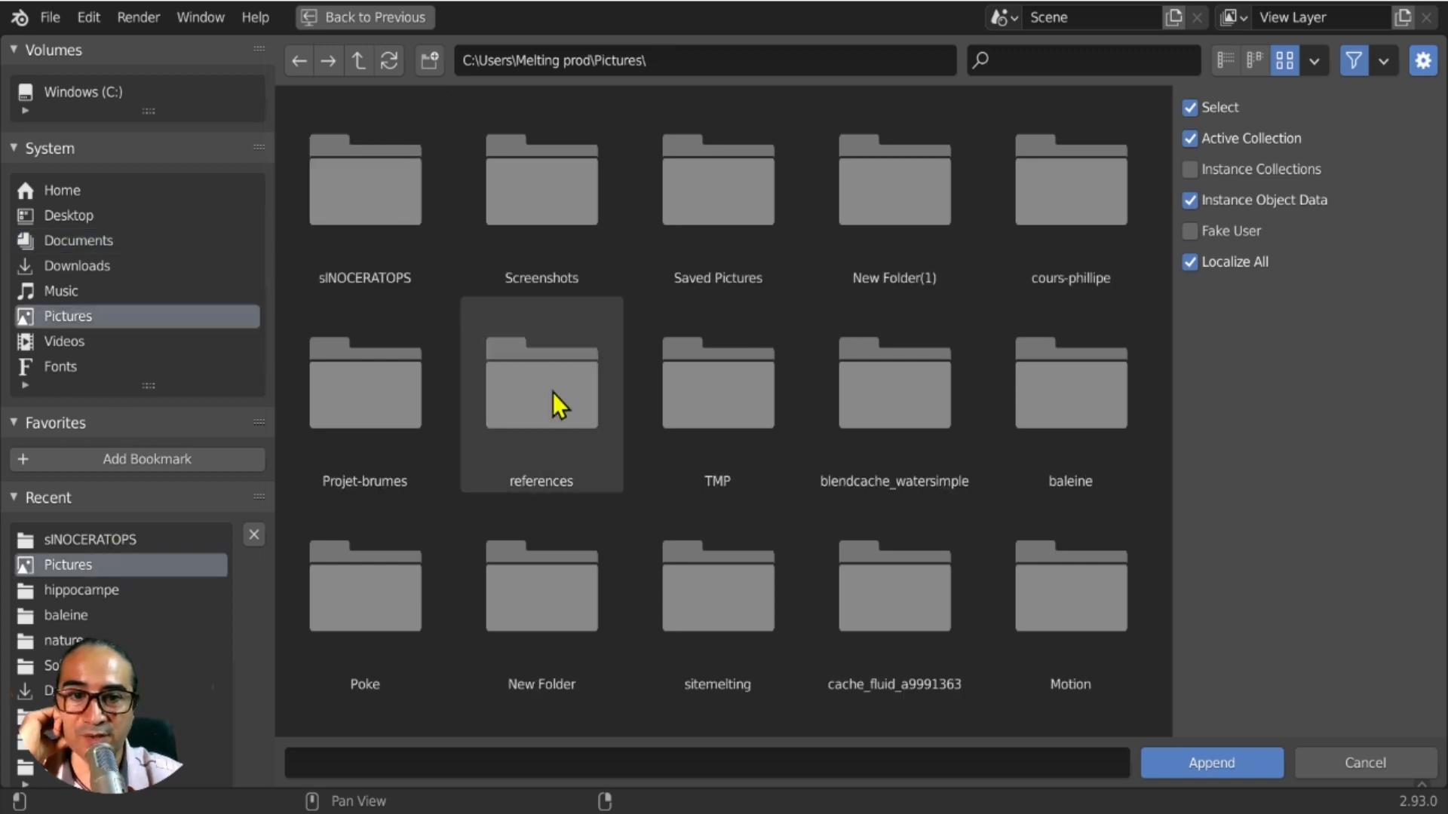
pyautogui.scroll(-5, 554, 392)
pyautogui.scroll(-5, 554, 393)
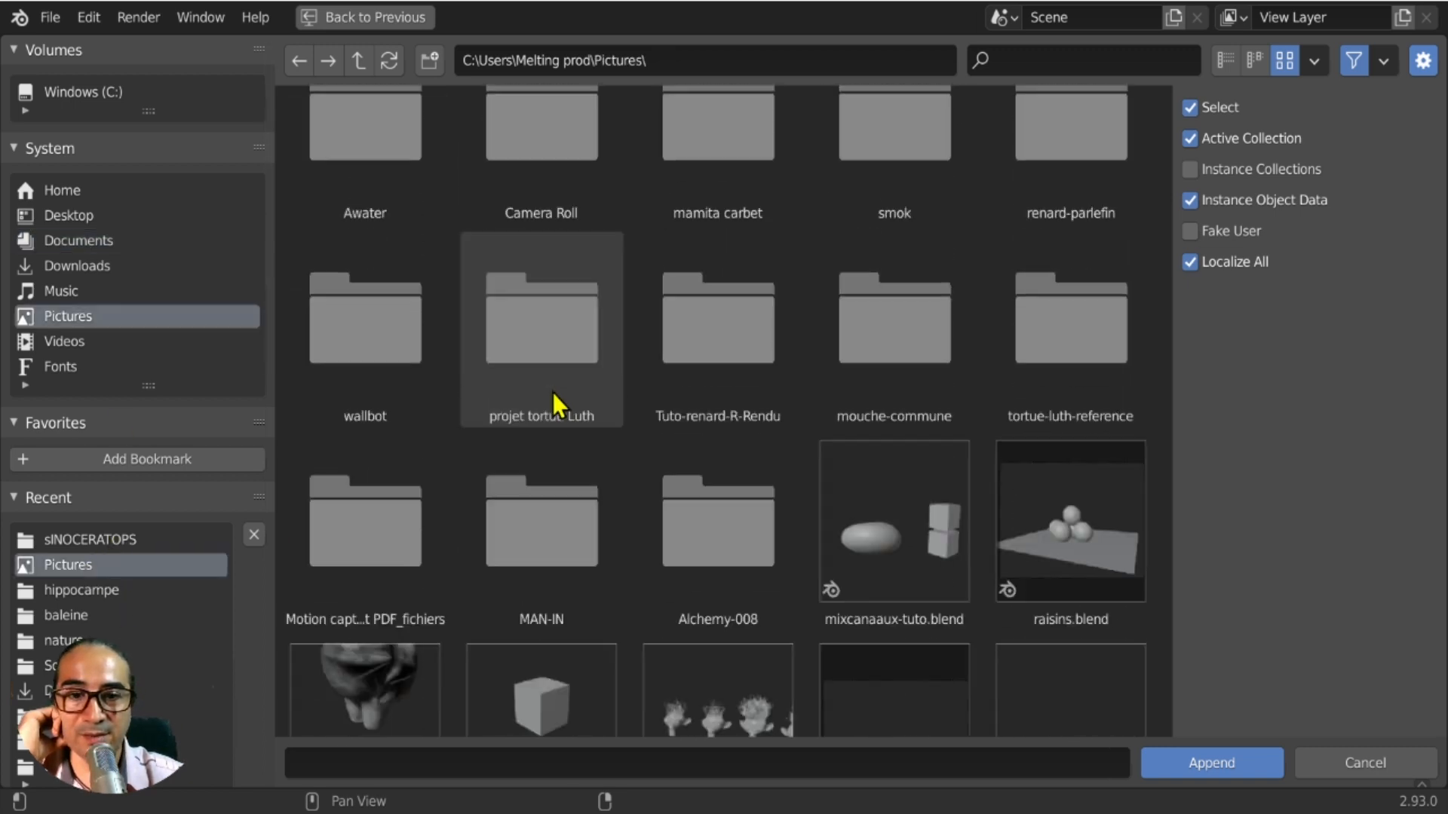
pyautogui.doubleClick(894, 533)
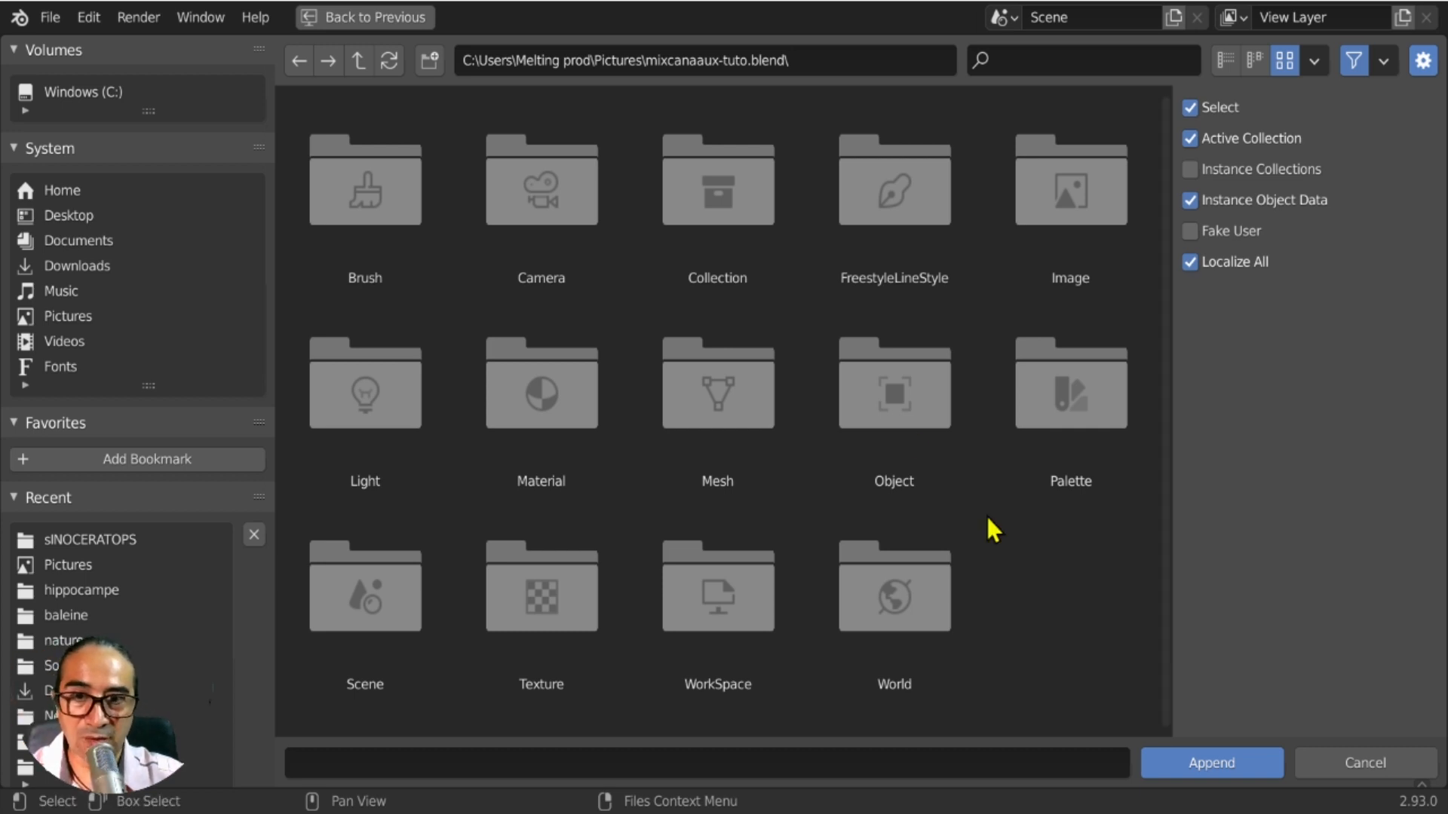
# Go through the data categories of the source file and open its Material folder.
pyautogui.click(400, 236)
pyautogui.click(556, 212)
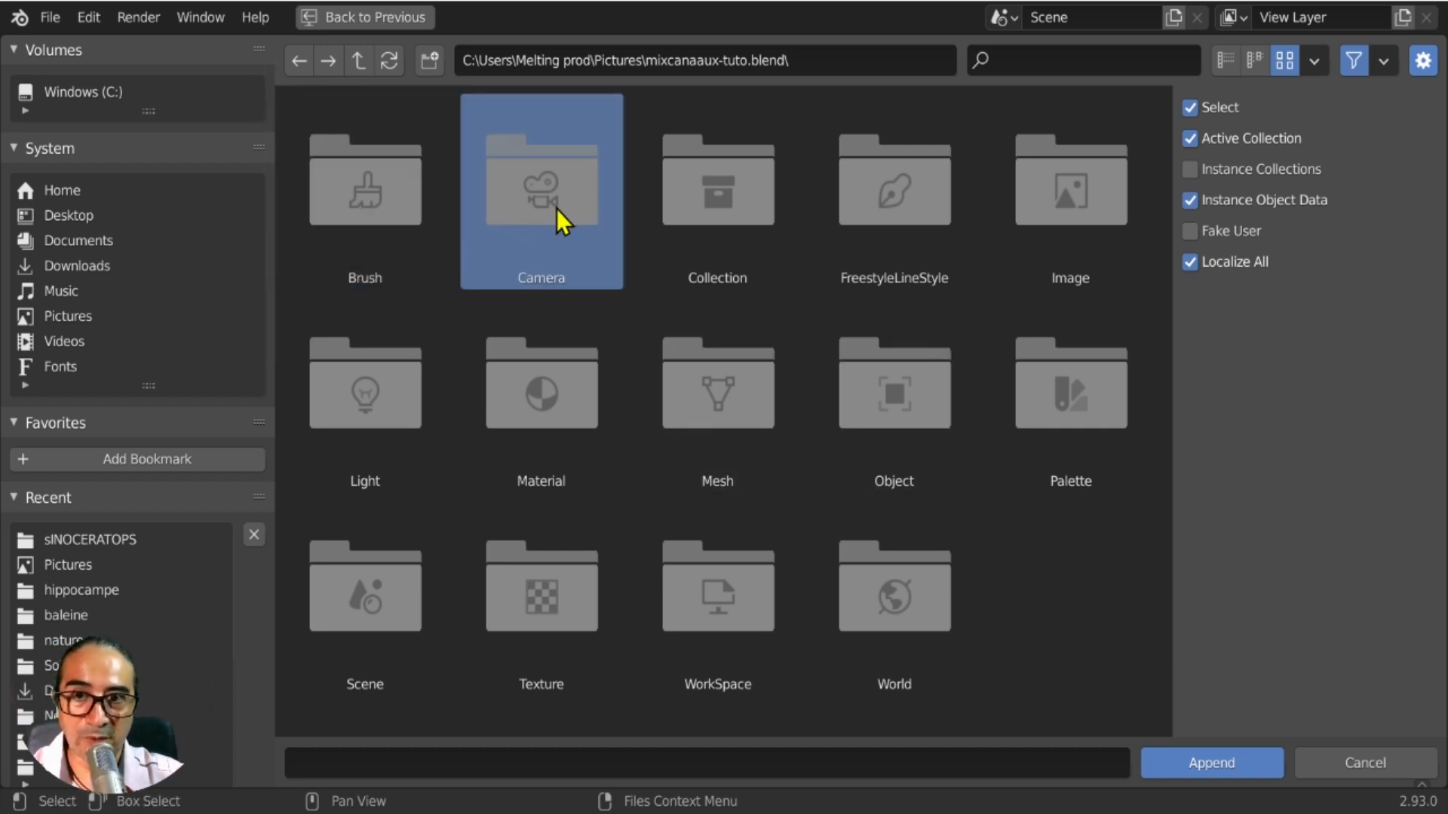
pyautogui.click(680, 192)
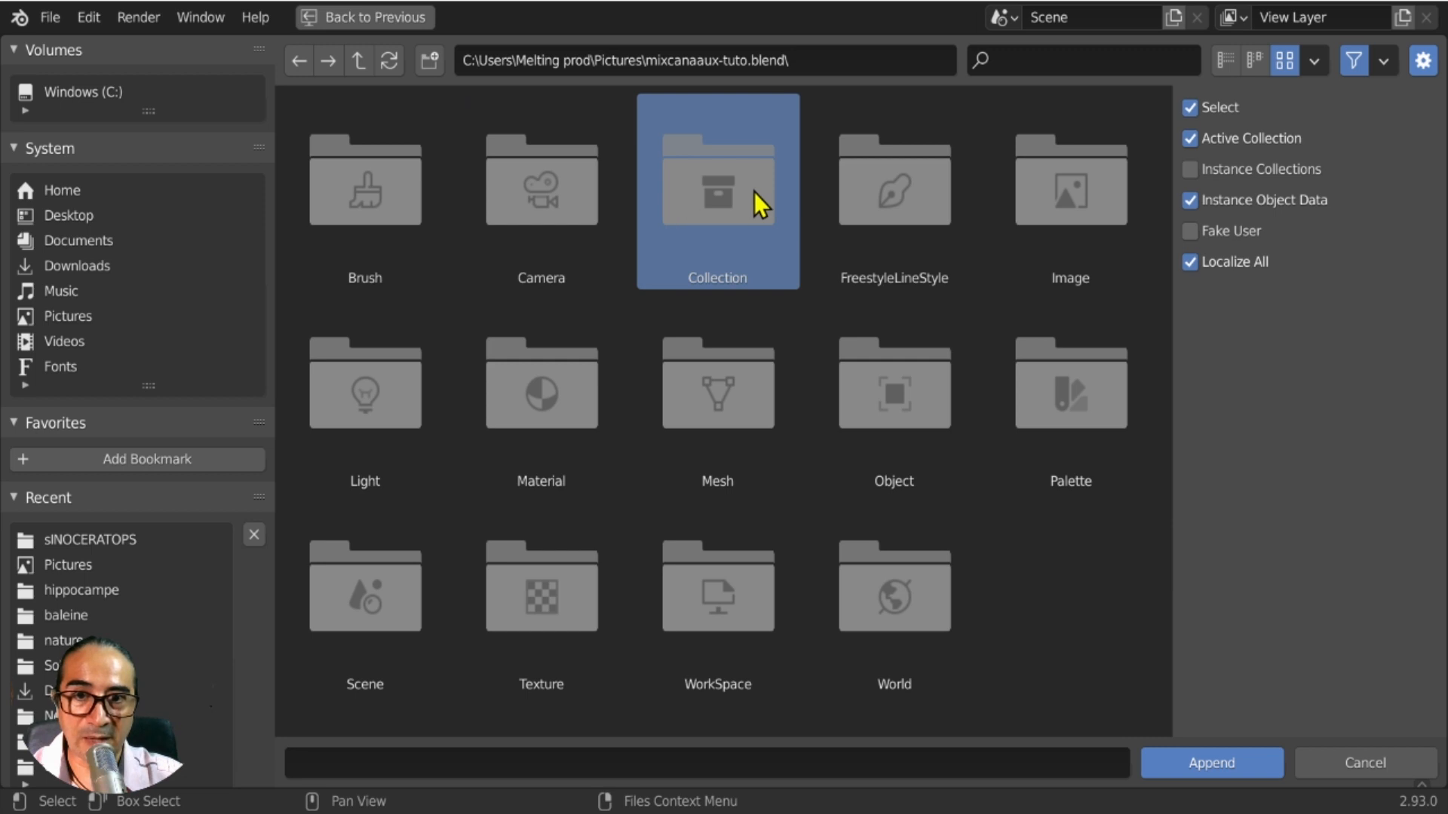
pyautogui.click(1088, 393)
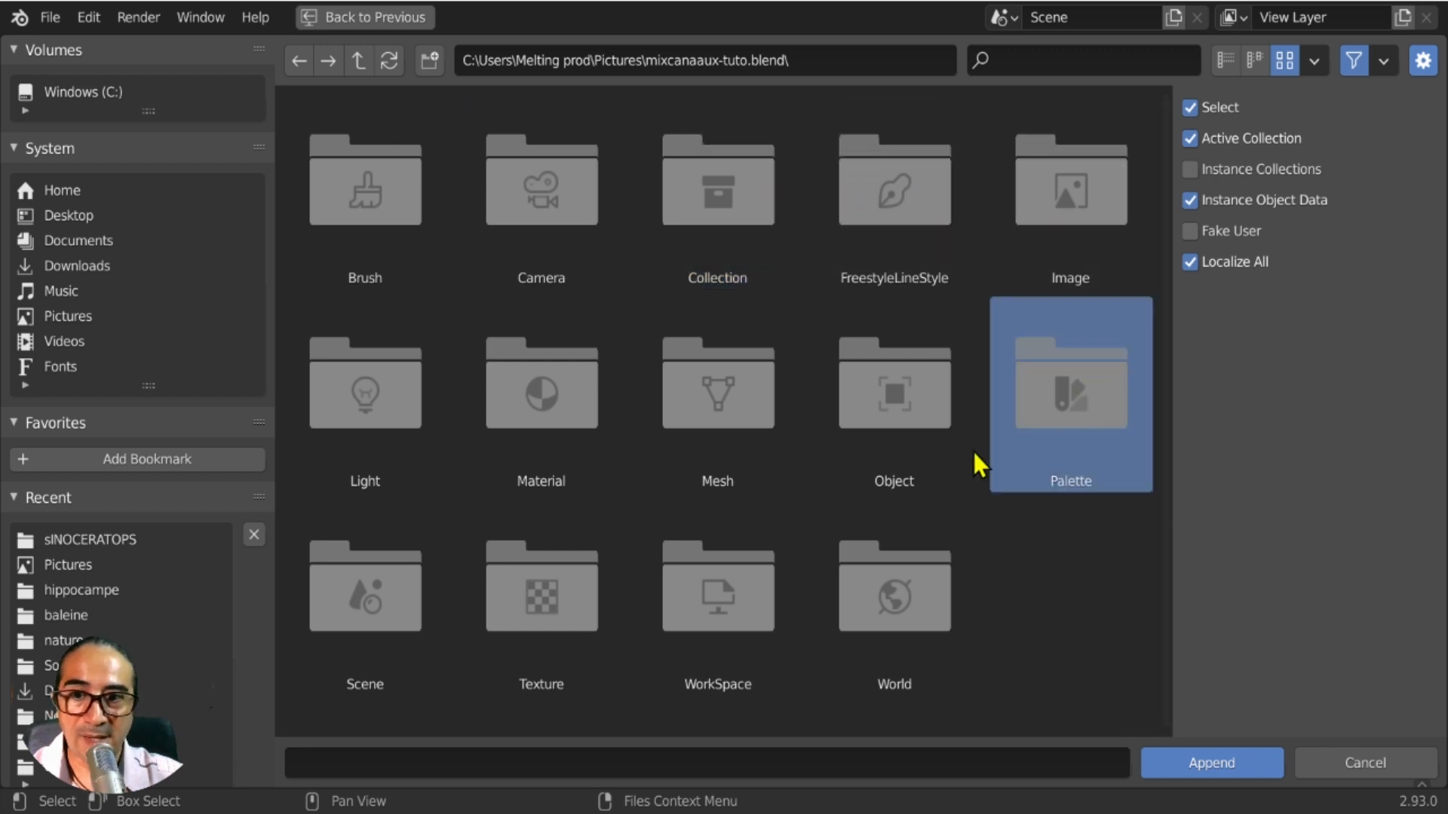
pyautogui.doubleClick(541, 393)
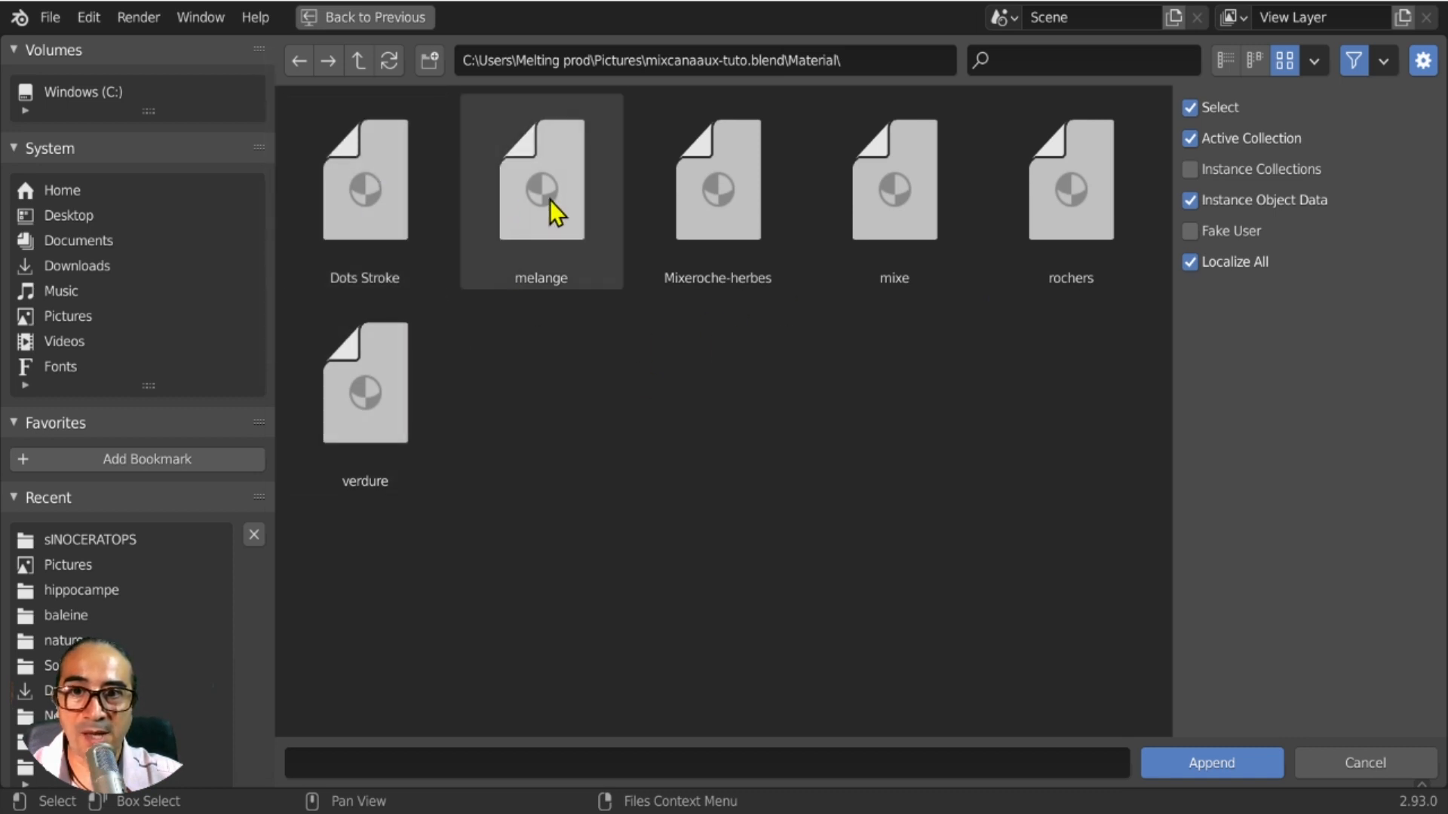
# Append the rochers and verdure materials together to the new file.
pyautogui.click(541, 181)
pyautogui.click(727, 204)
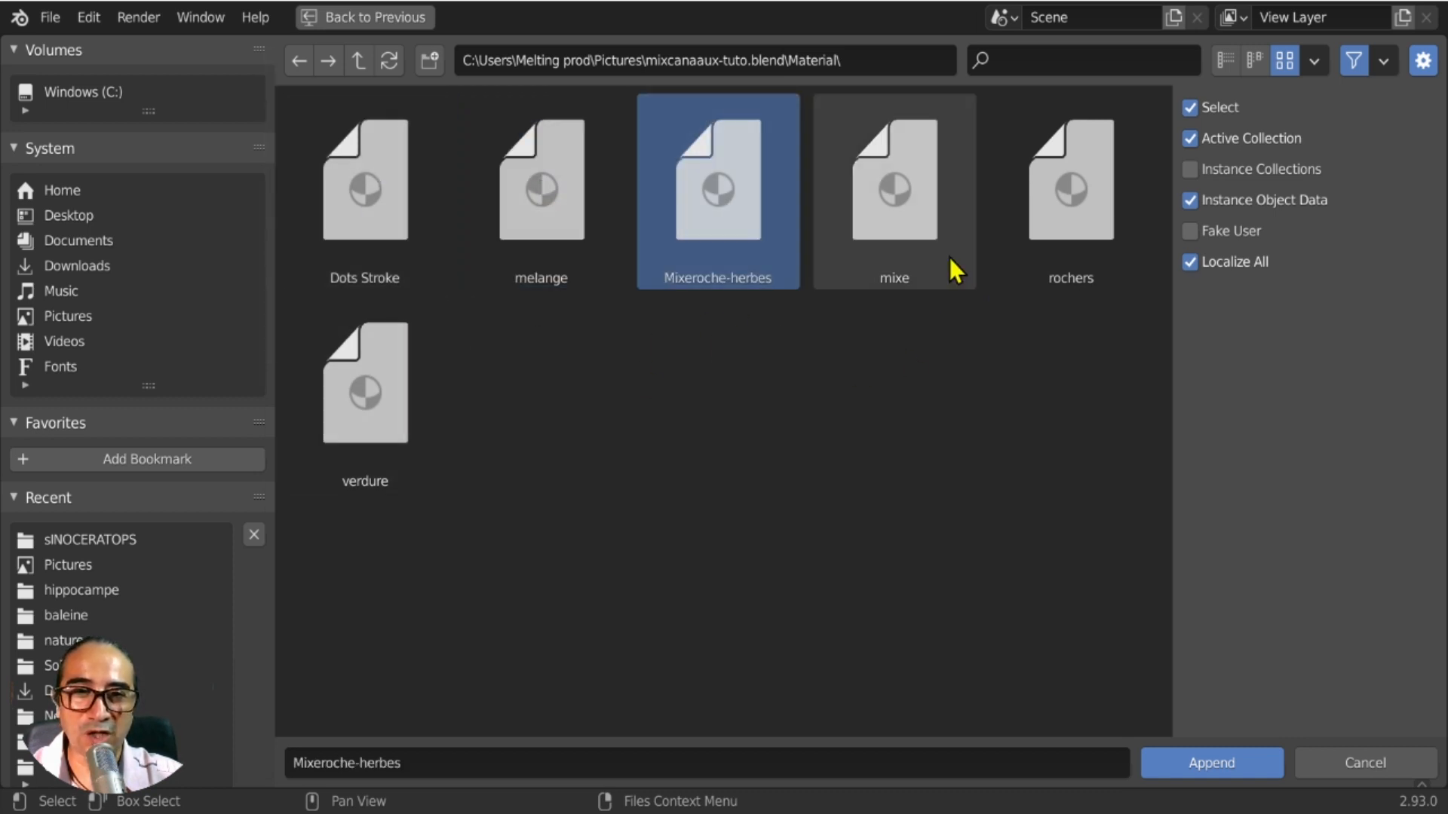
pyautogui.click(1059, 218)
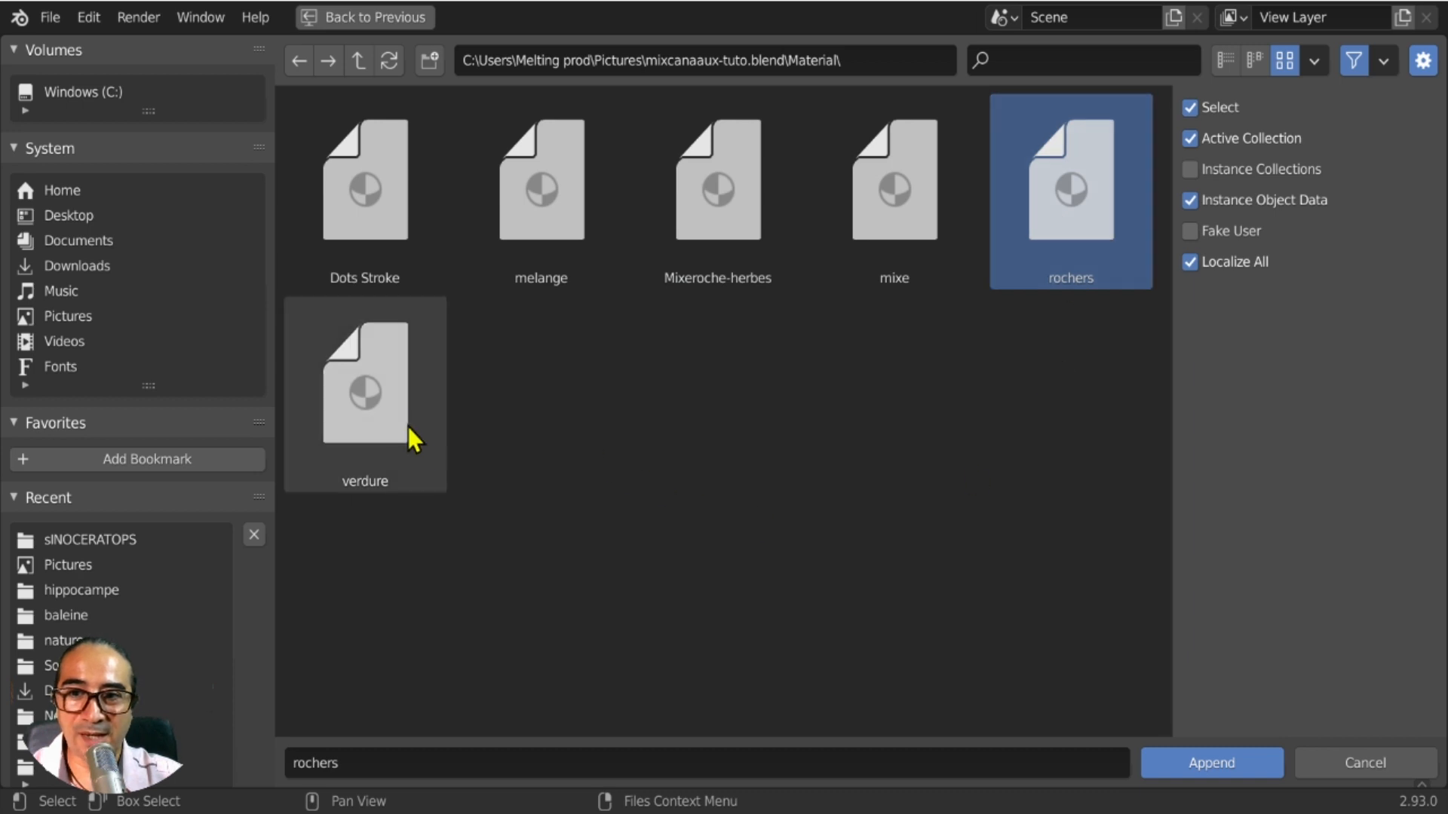
pyautogui.click(372, 400)
pyautogui.keyDown('shift'); pyautogui.click(1090, 192); pyautogui.keyUp('shift')
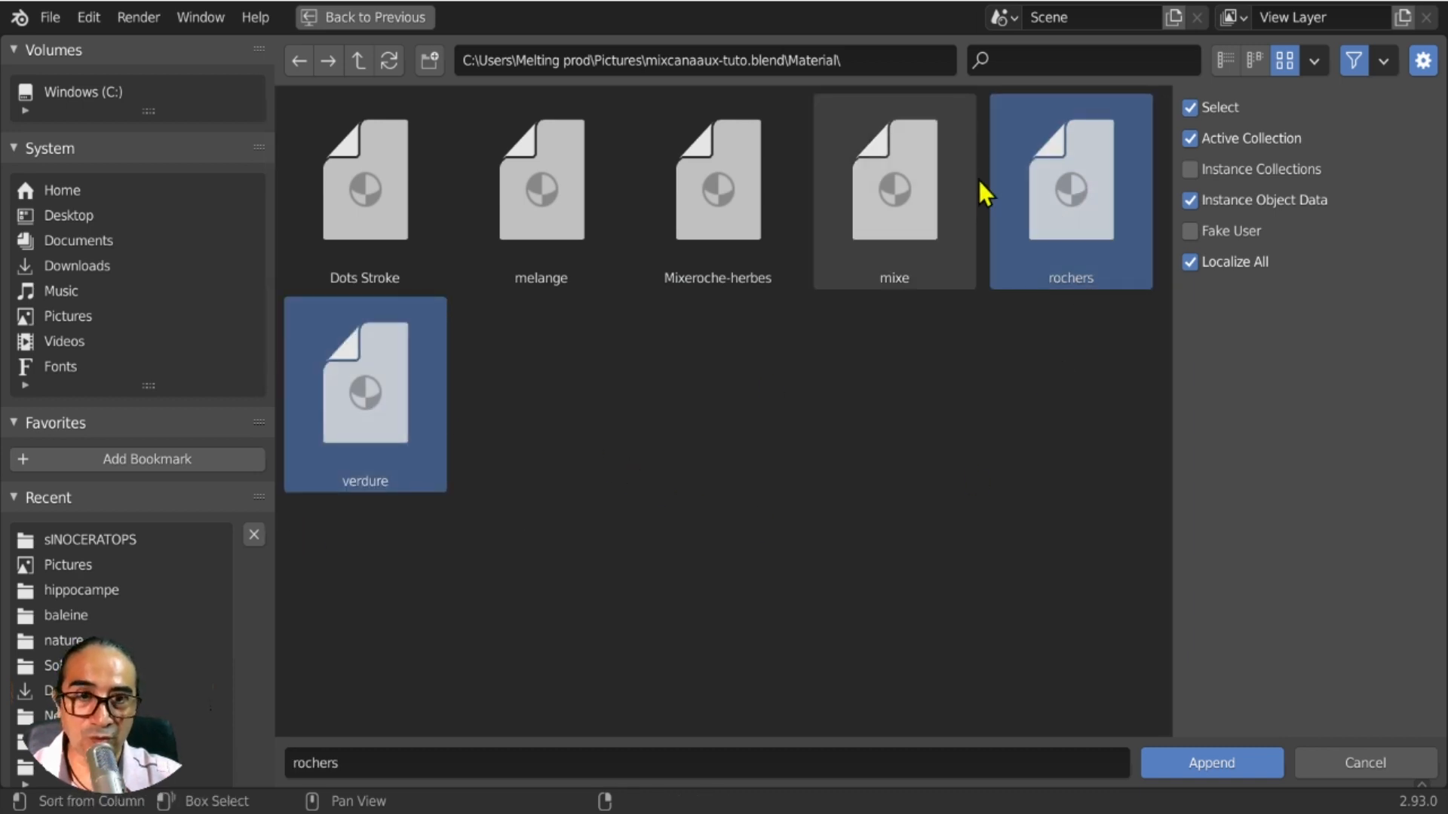
pyautogui.click(1211, 763)
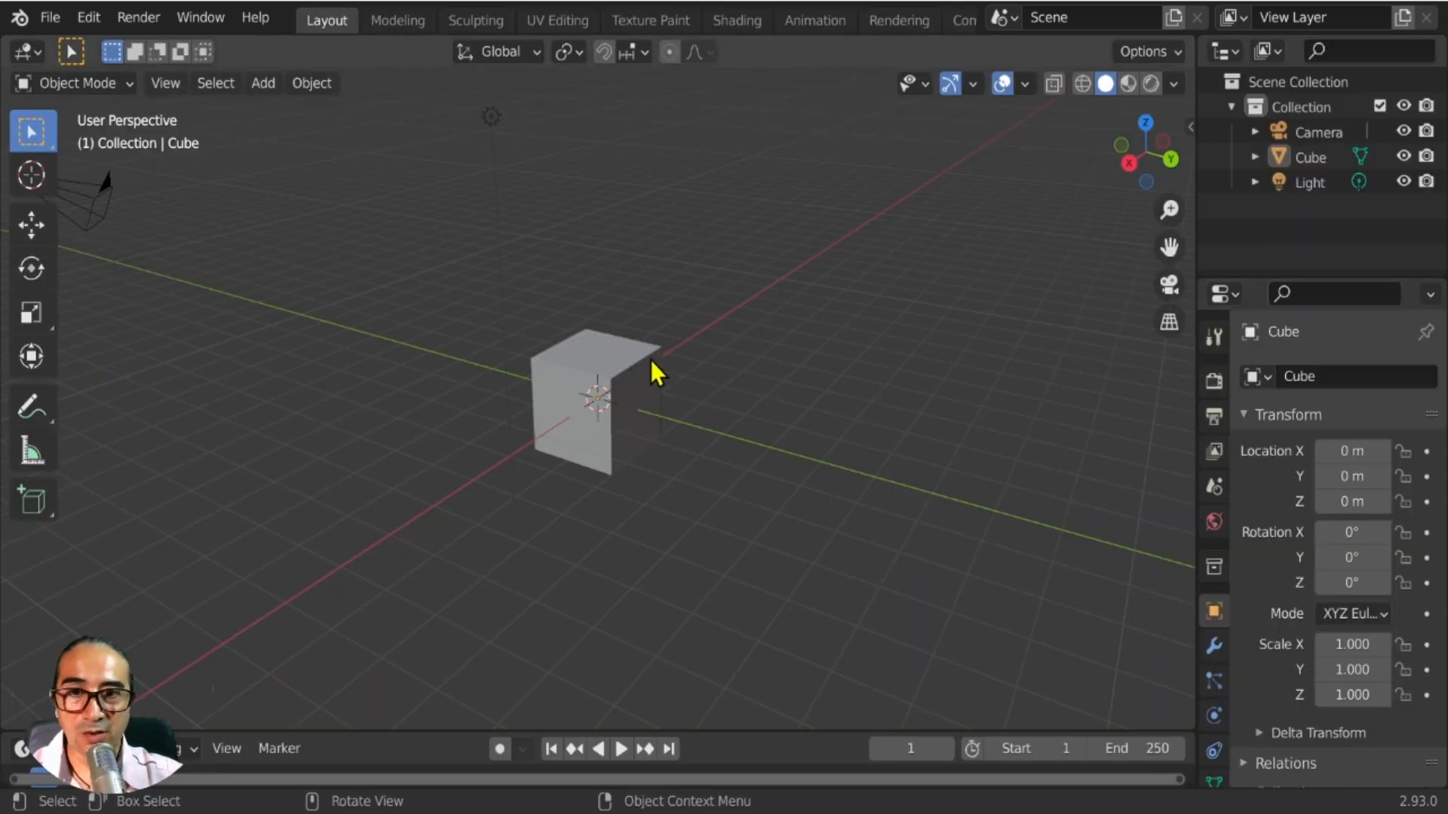
# Display the viewport in Material Preview and open the Shading workspace with the cube selected.
pyautogui.click(1129, 86)
pyautogui.moveTo(744, 508)
pyautogui.mouseDown(button='middle')
pyautogui.moveTo(639, 527)
pyautogui.moveTo(716, 522)
pyautogui.mouseUp(button='middle')
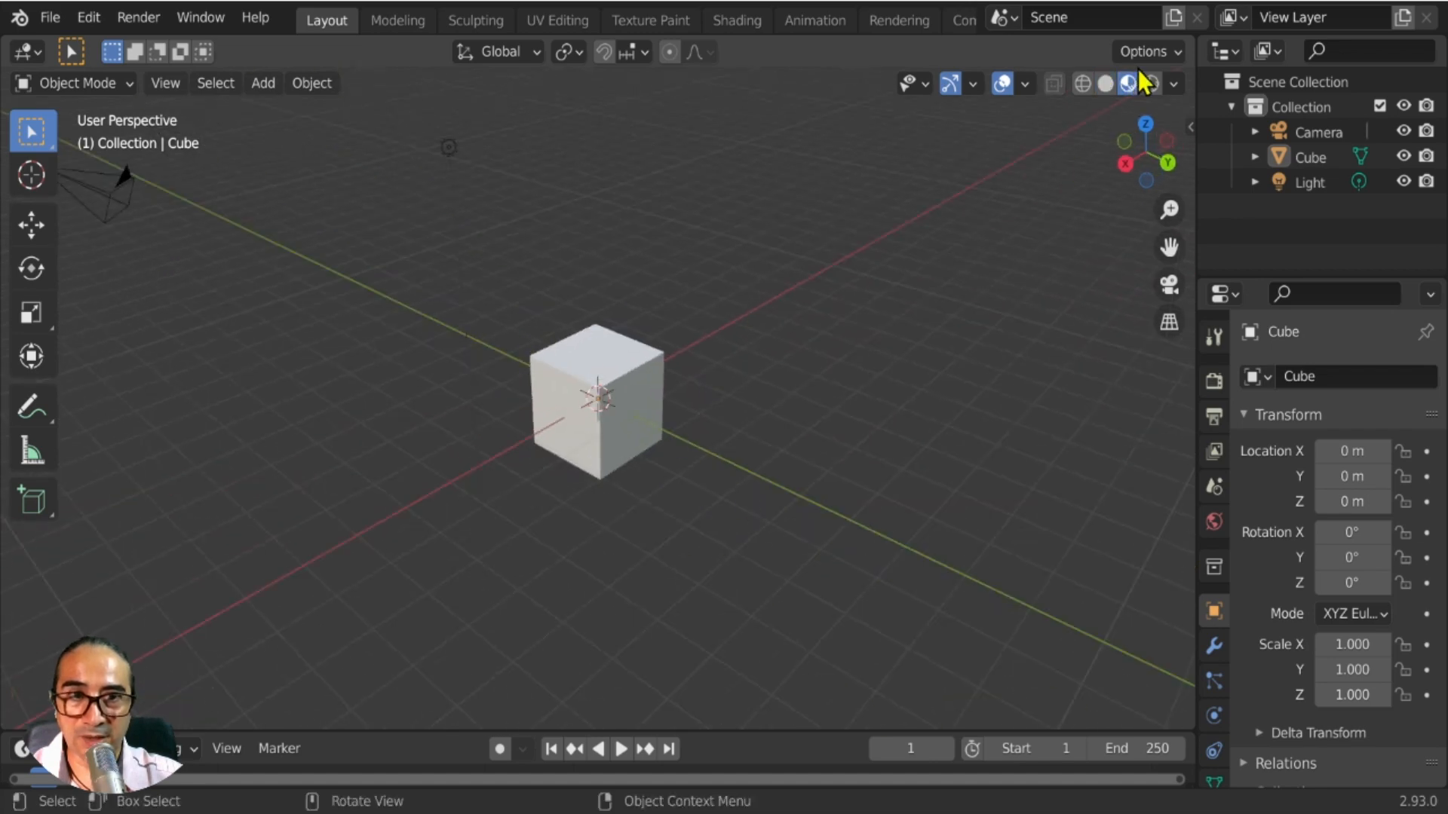
pyautogui.moveTo(752, 439); pyautogui.dragTo(561, 381, button='middle')
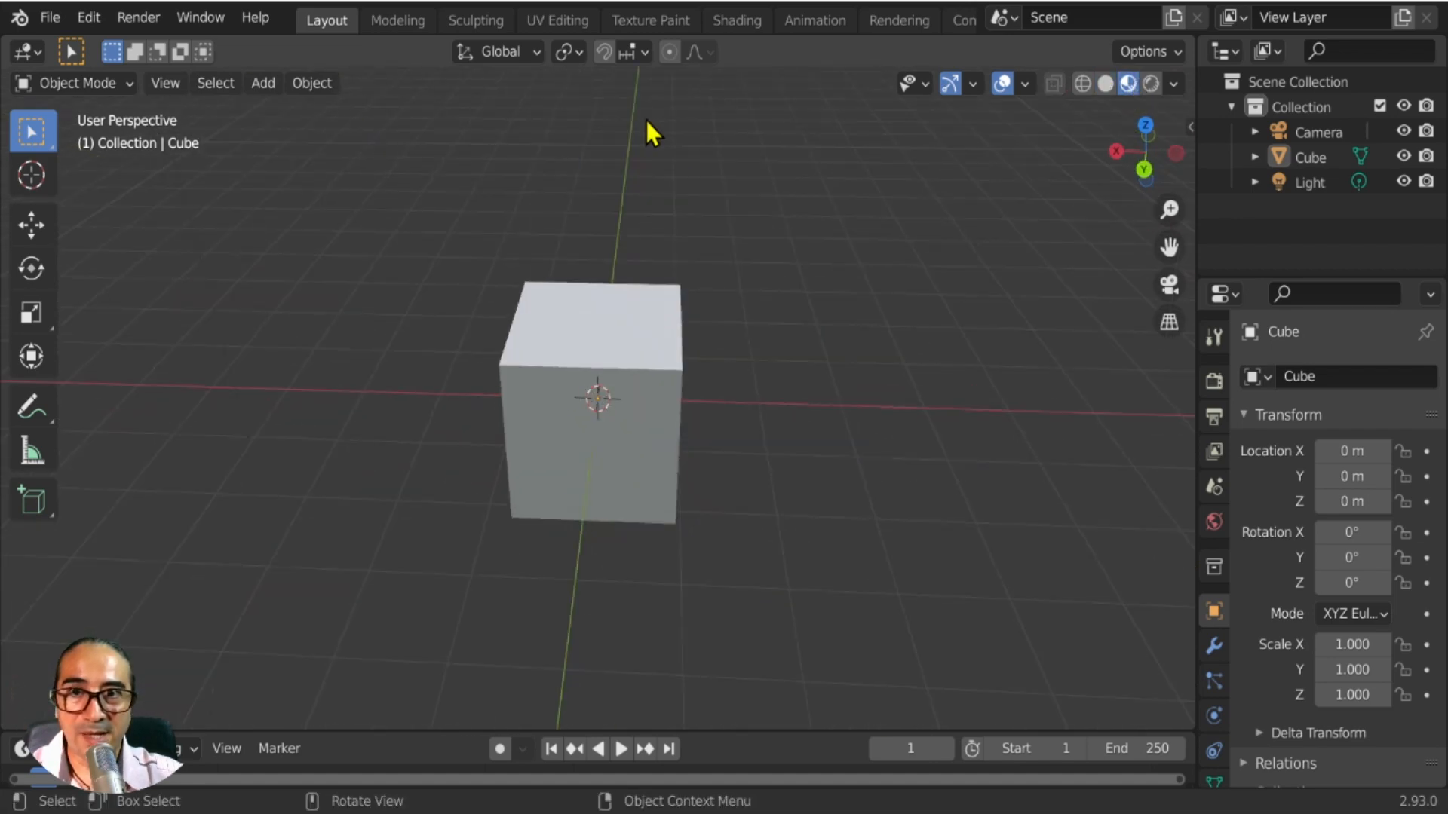
pyautogui.click(649, 314)
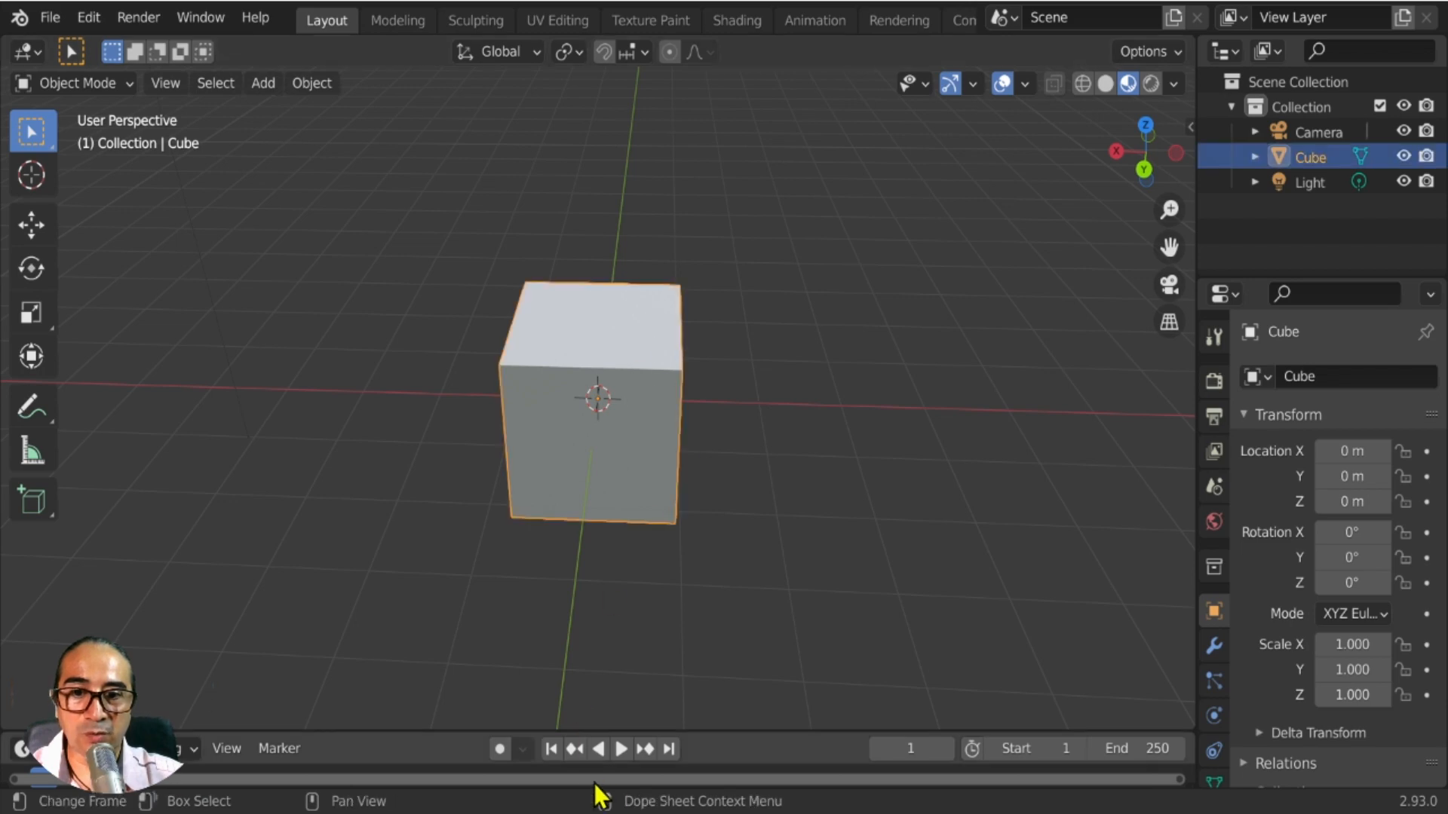
pyautogui.click(743, 23)
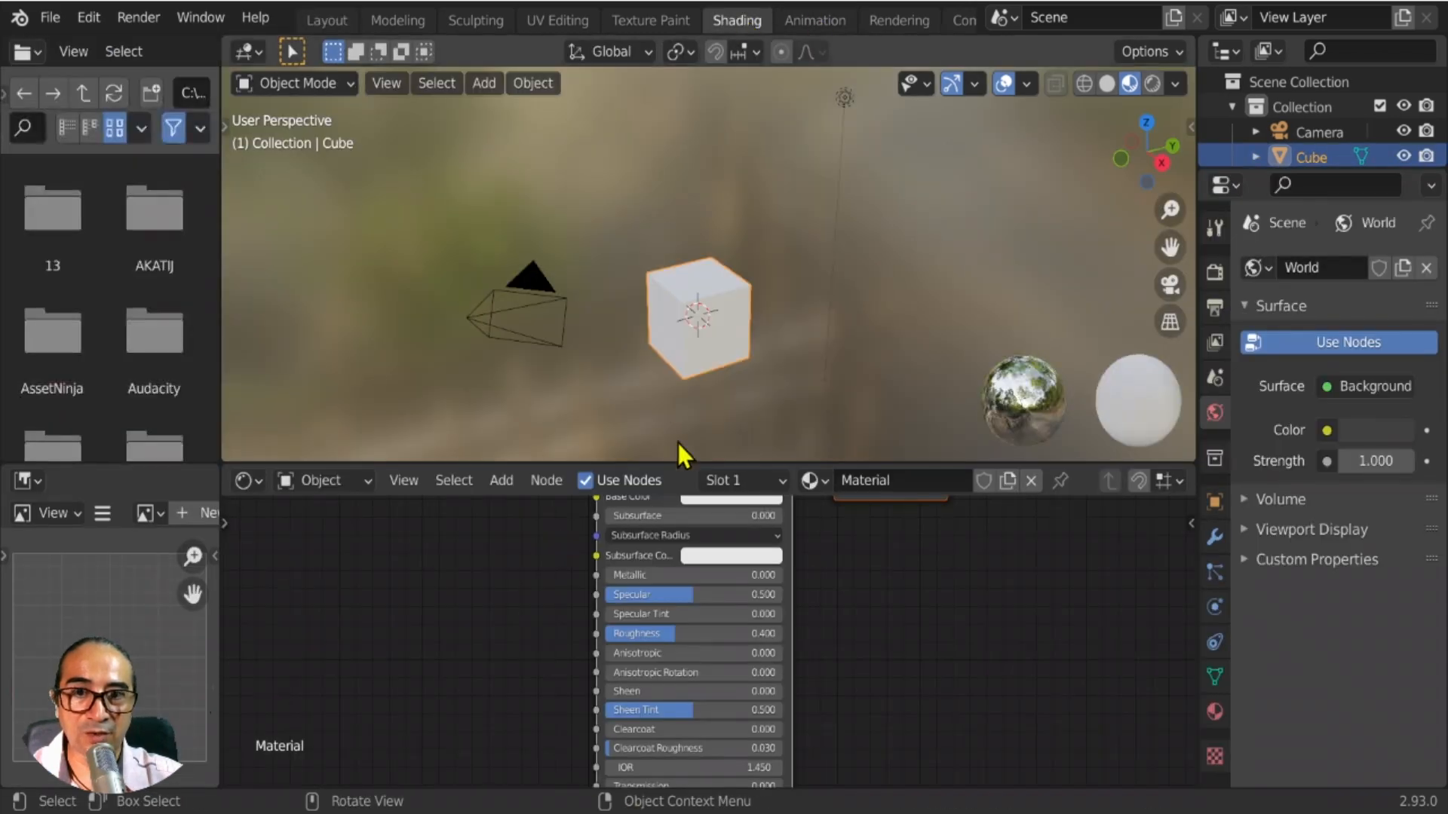
# Assign the rochers material to the cube and inspect its rock surface up close.
pyautogui.click(821, 482)
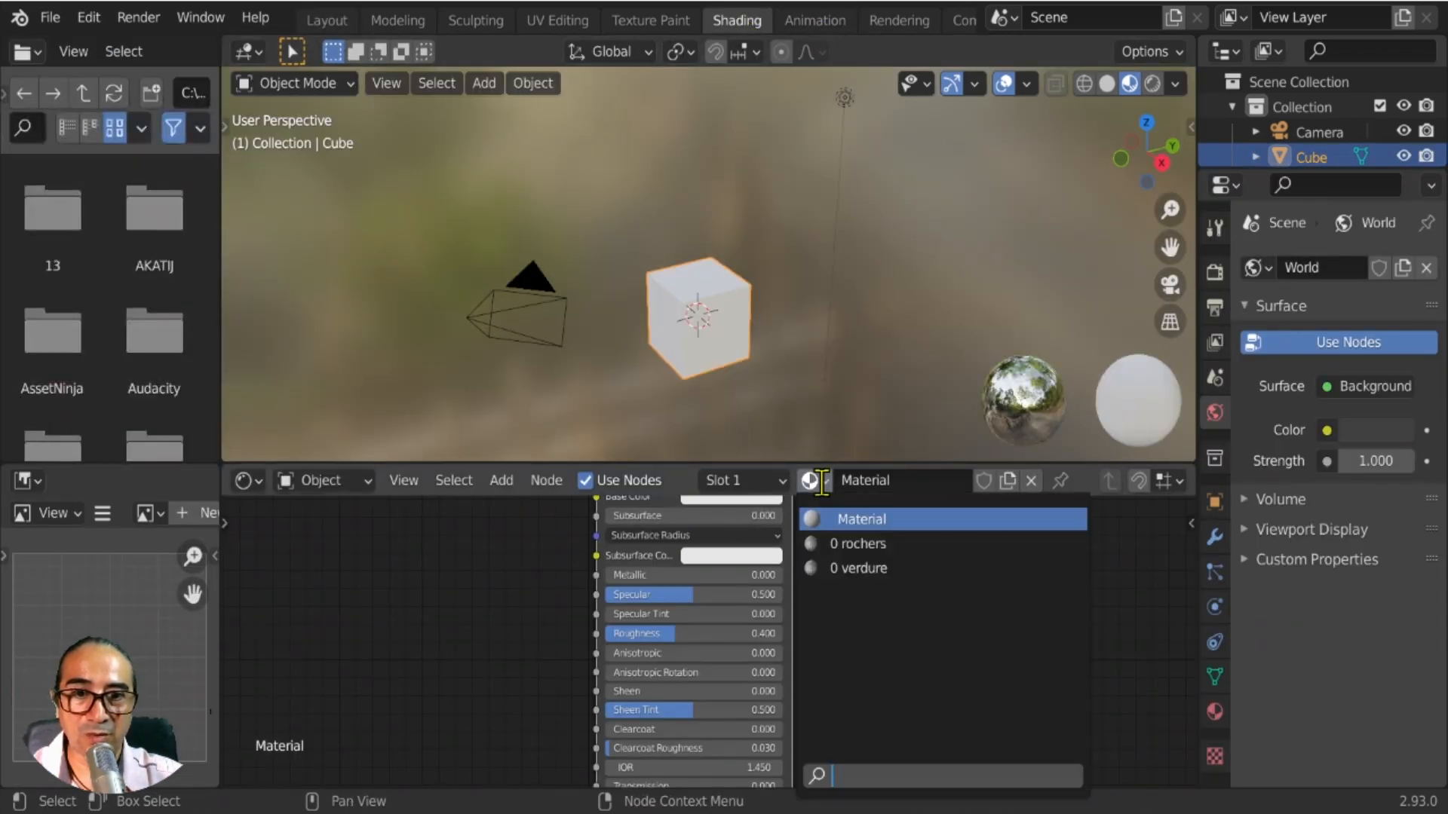
pyautogui.click(892, 550)
pyautogui.scroll(5, 730, 358)
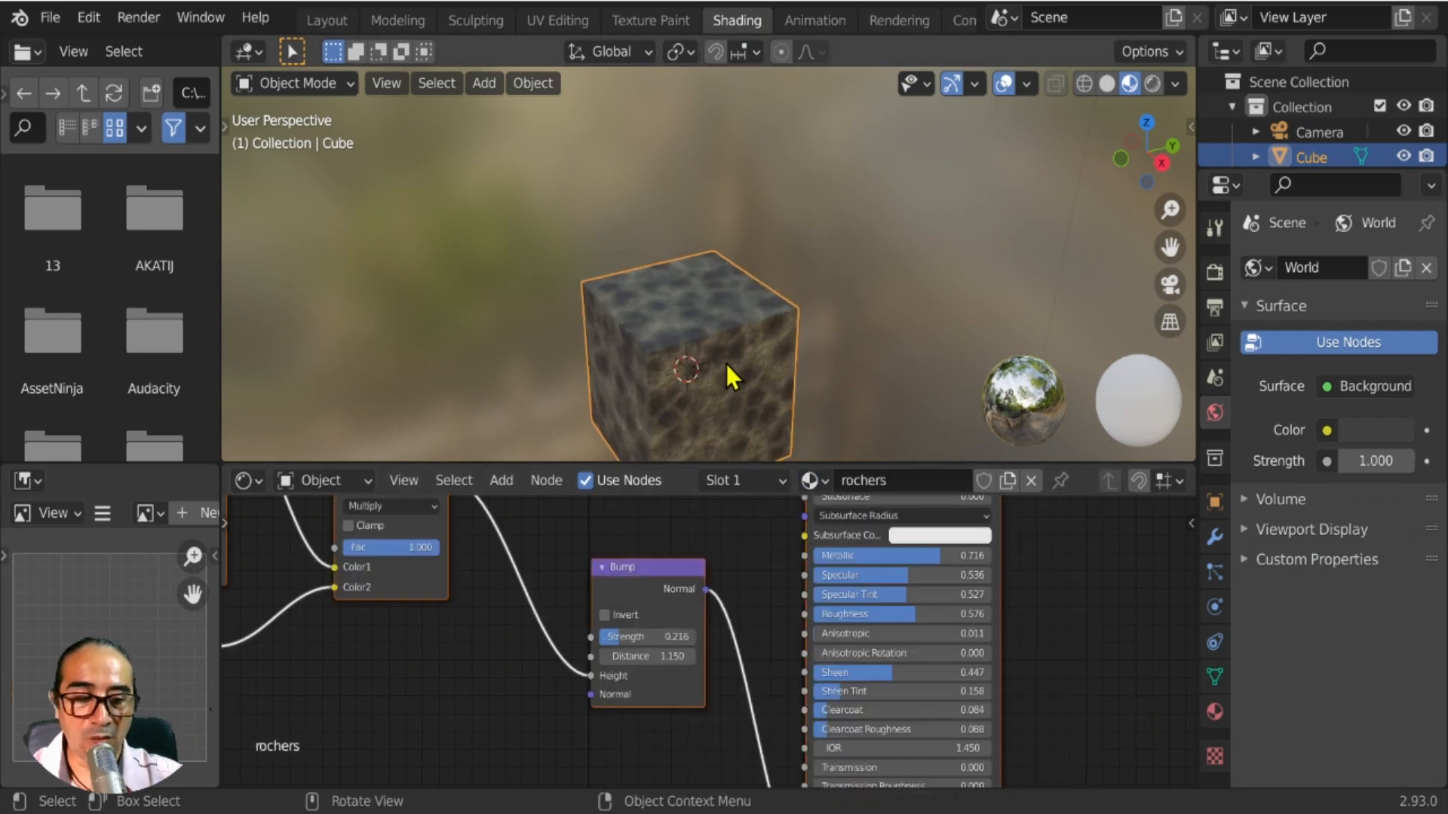
pyautogui.moveTo(850, 407); pyautogui.dragTo(856, 456, button='middle')
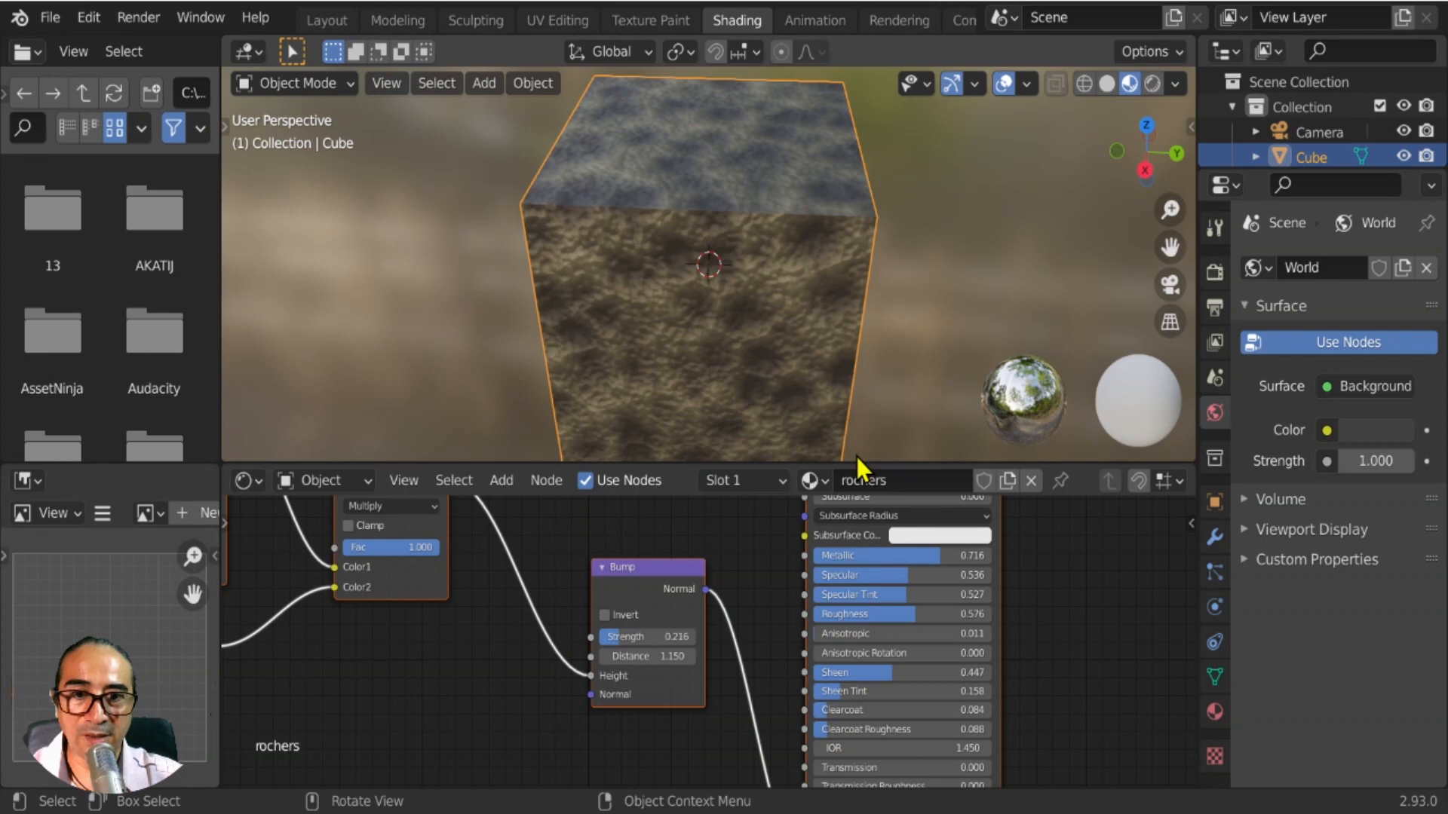
# Assign the verdure material to the cube and inspect it from the sides.
pyautogui.click(814, 480)
pyautogui.click(887, 569)
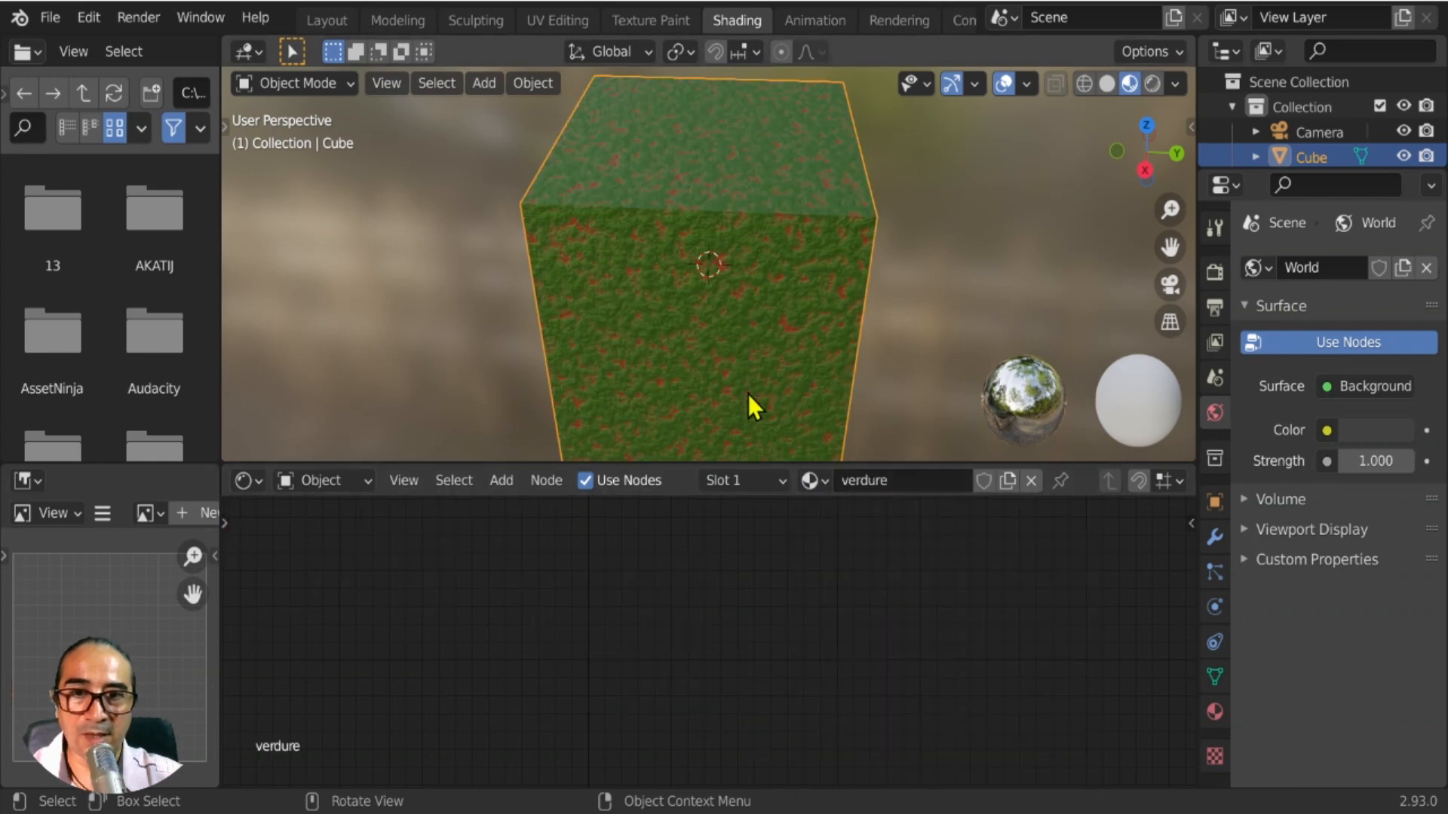
pyautogui.scroll(-2, 737, 400)
pyautogui.moveTo(736, 401); pyautogui.dragTo(948, 326, button='middle')
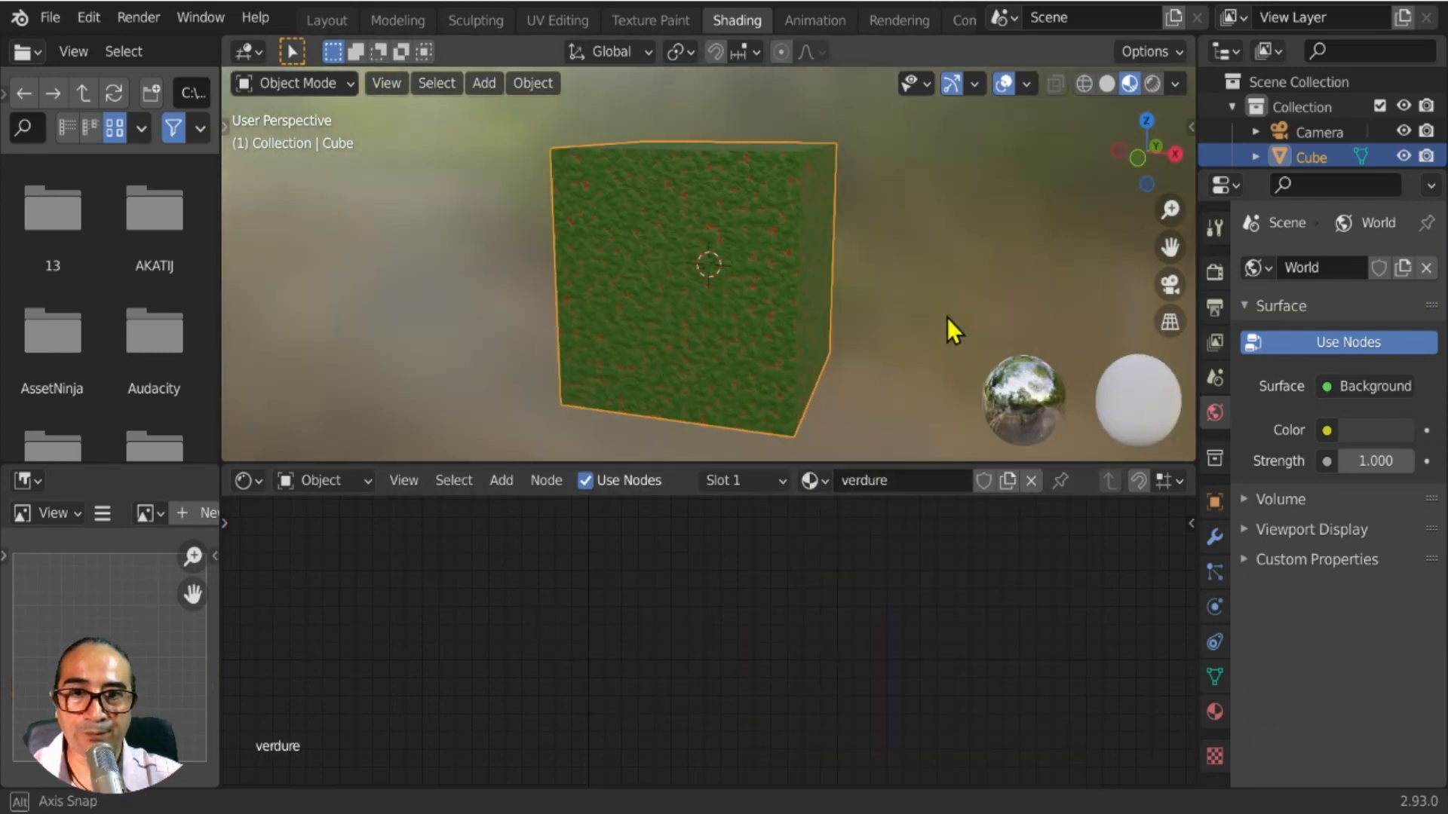
pyautogui.scroll(-4, 690, 279)
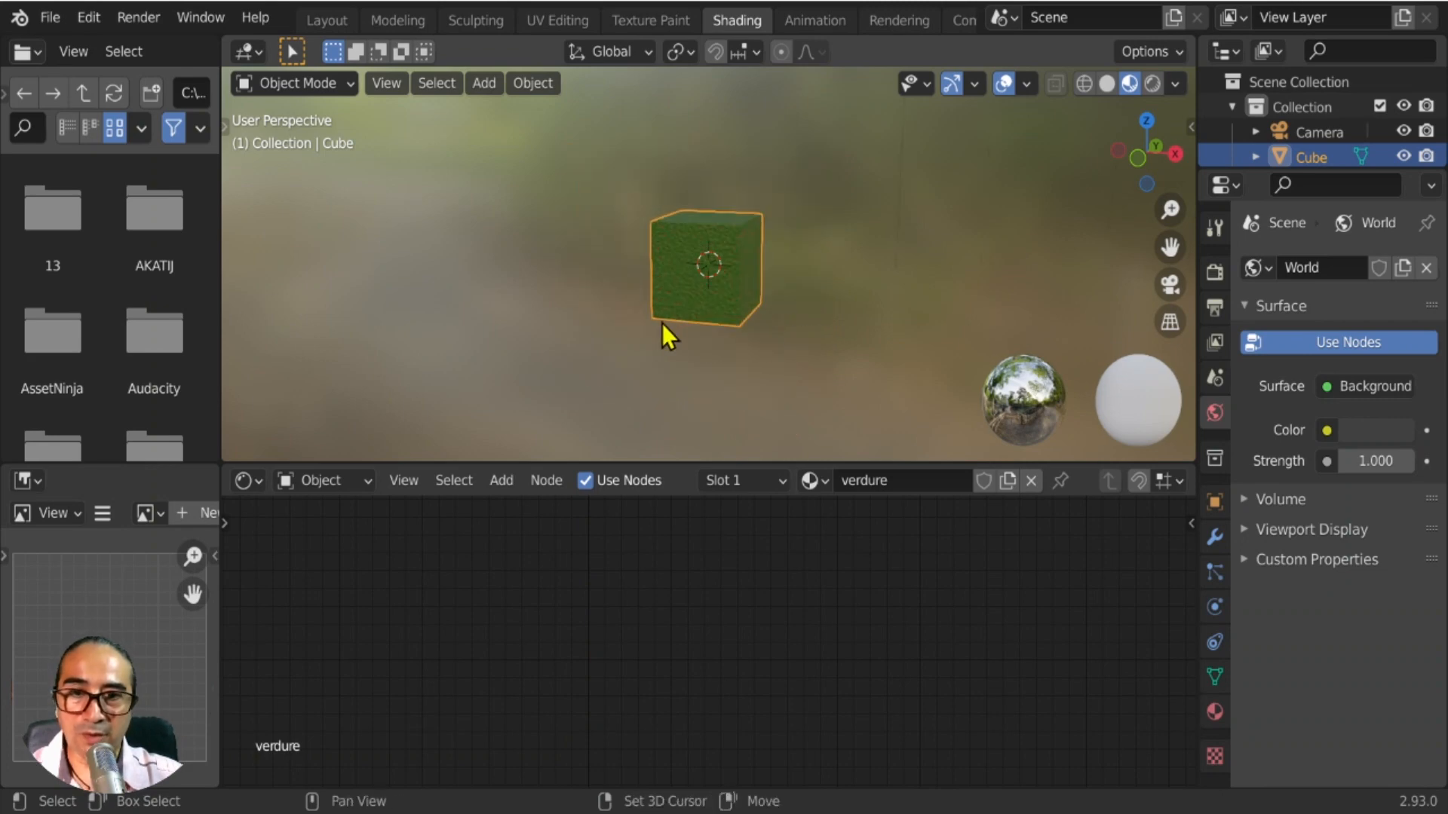
# Add a second cube beside the grass cube and assign the rochers material to it.
pyautogui.hotkey('shift', 'a')
pyautogui.moveTo(537, 264)
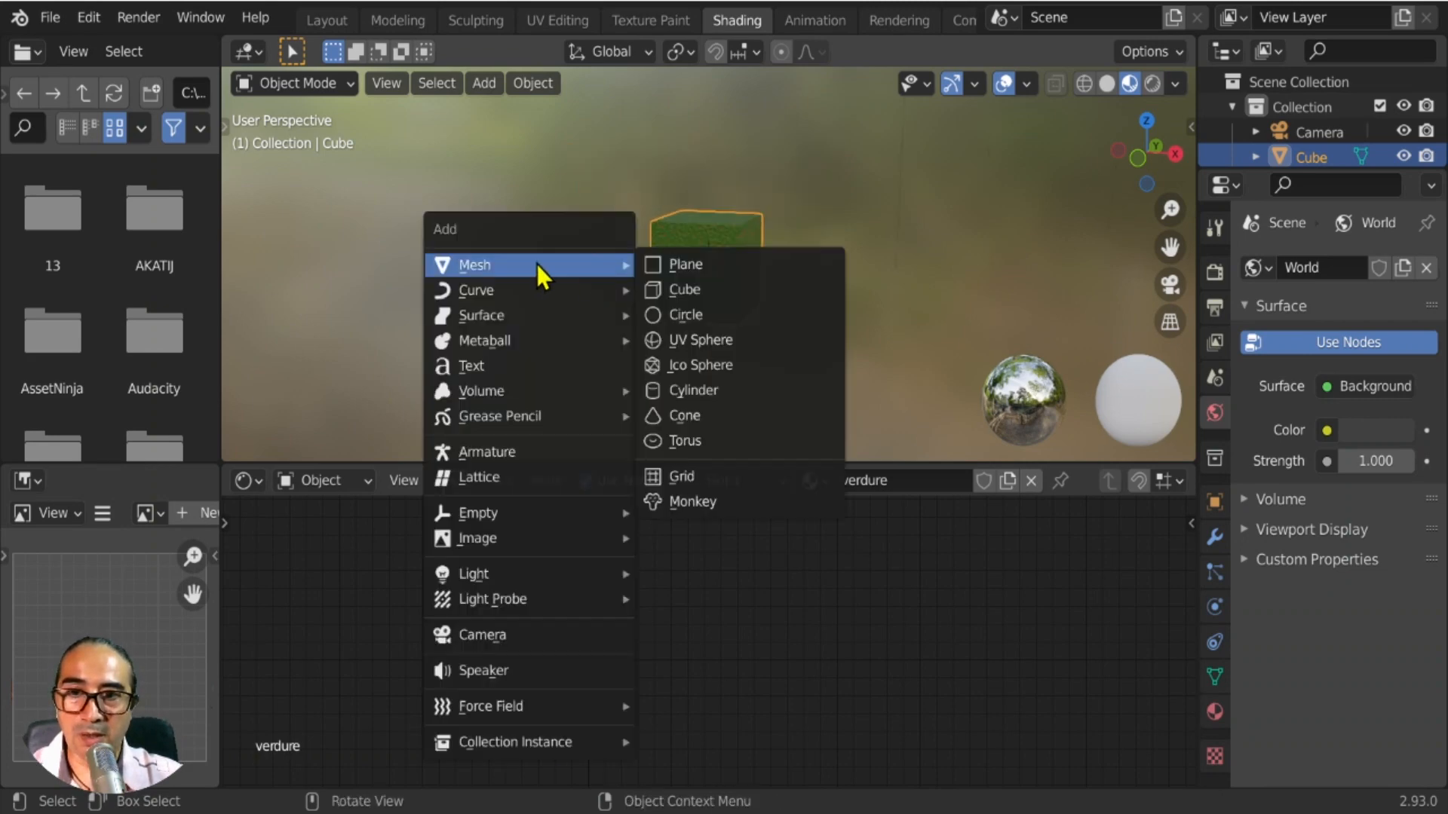
pyautogui.click(709, 291)
pyautogui.press('g')
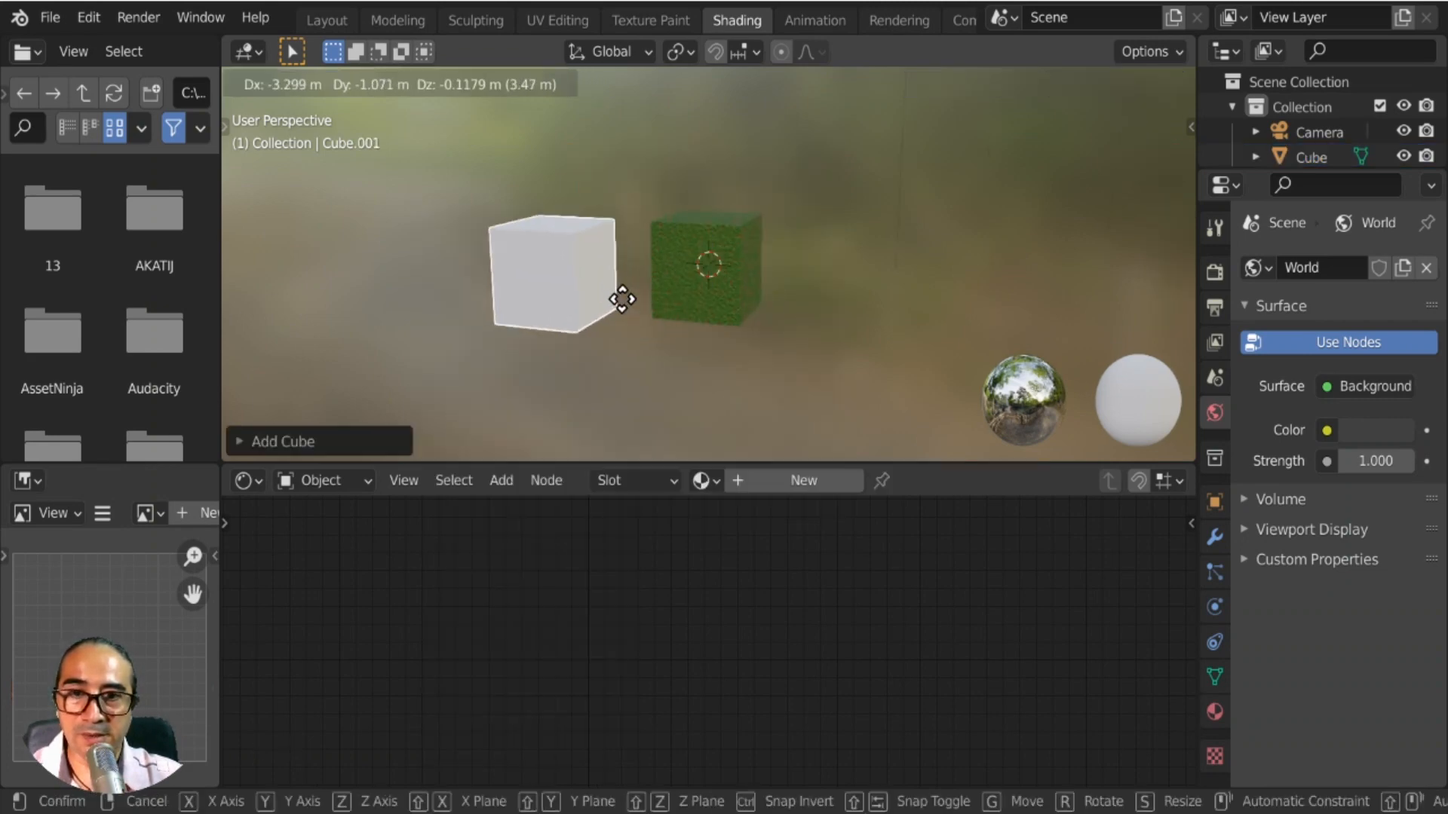
pyautogui.click(624, 300)
pyautogui.click(705, 481)
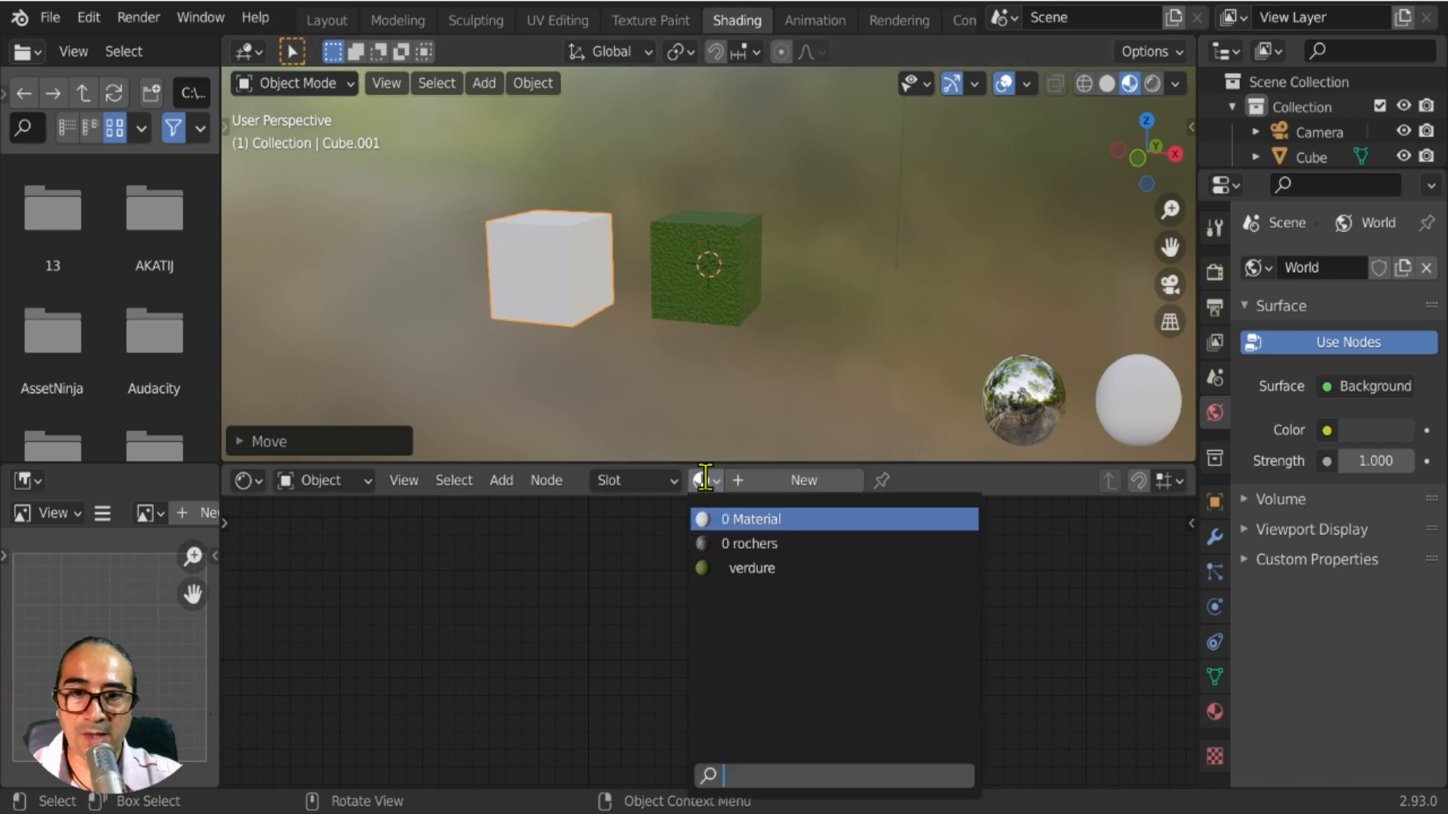
pyautogui.click(784, 544)
# Compare the materials of the two cubes and view the full verdure node tree.
pyautogui.click(707, 264)
pyautogui.click(573, 264)
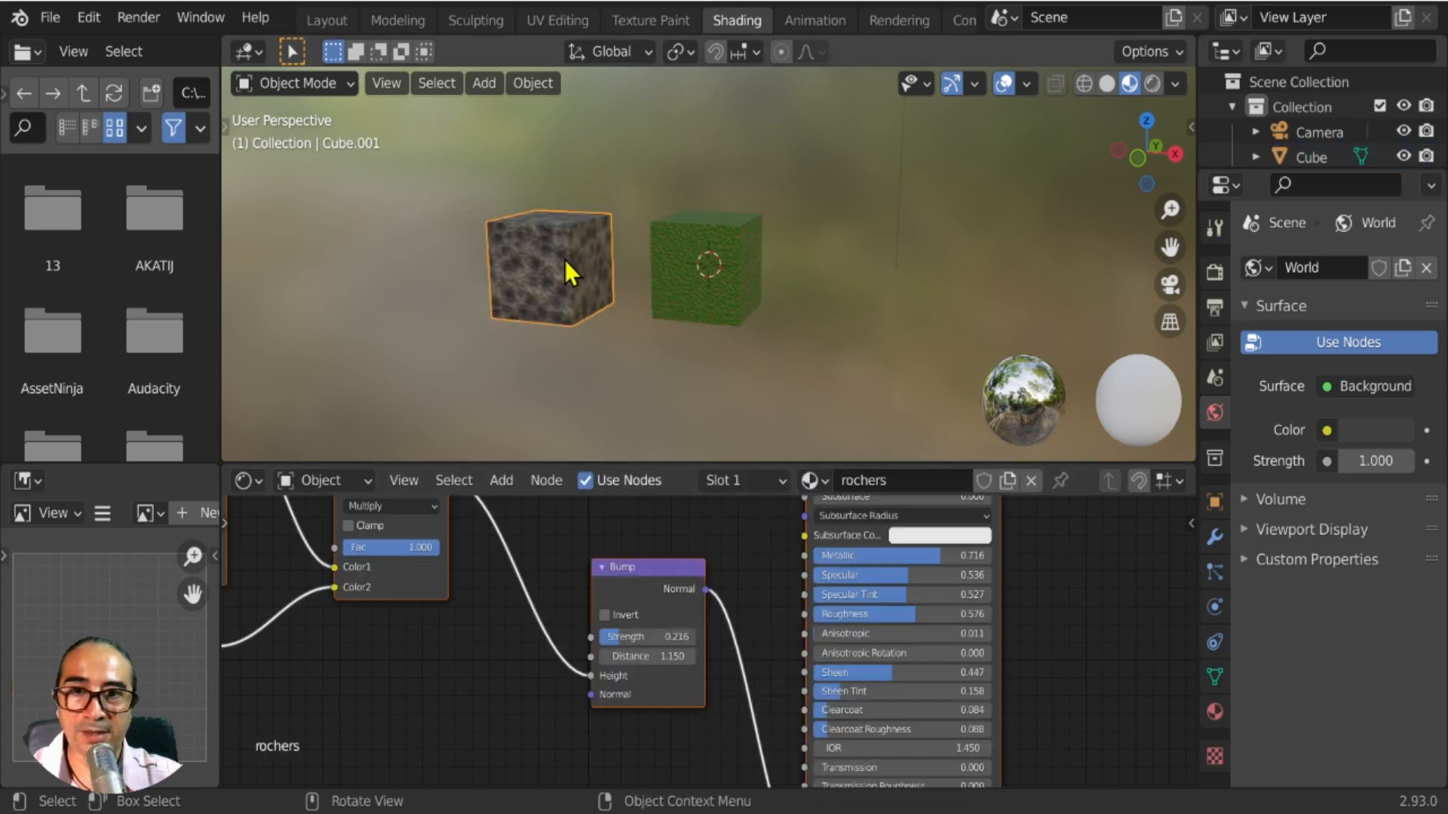
pyautogui.click(703, 255)
pyautogui.press('Home')
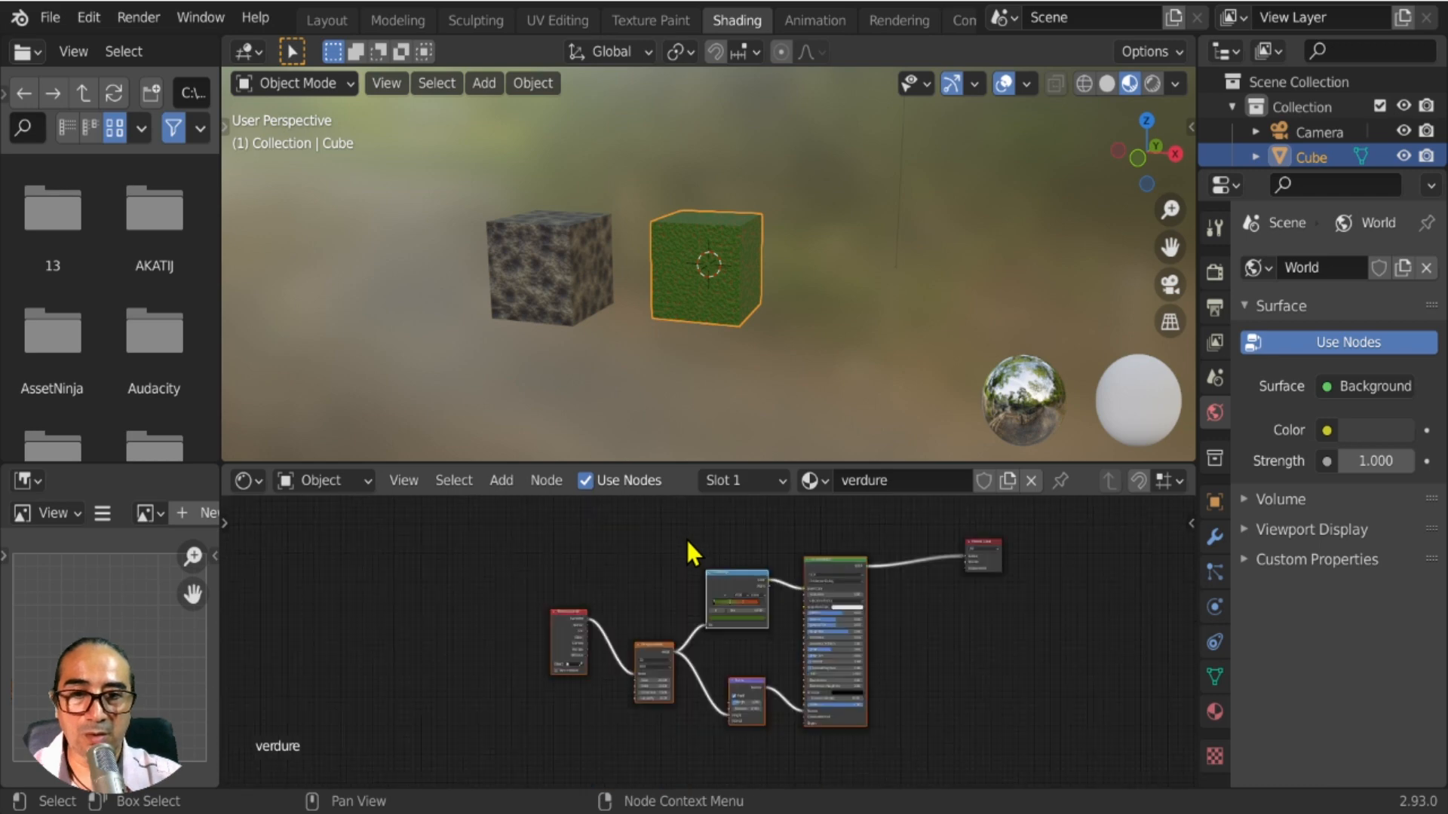
pyautogui.scroll(1, 690, 556)
pyautogui.scroll(-2, 762, 273)
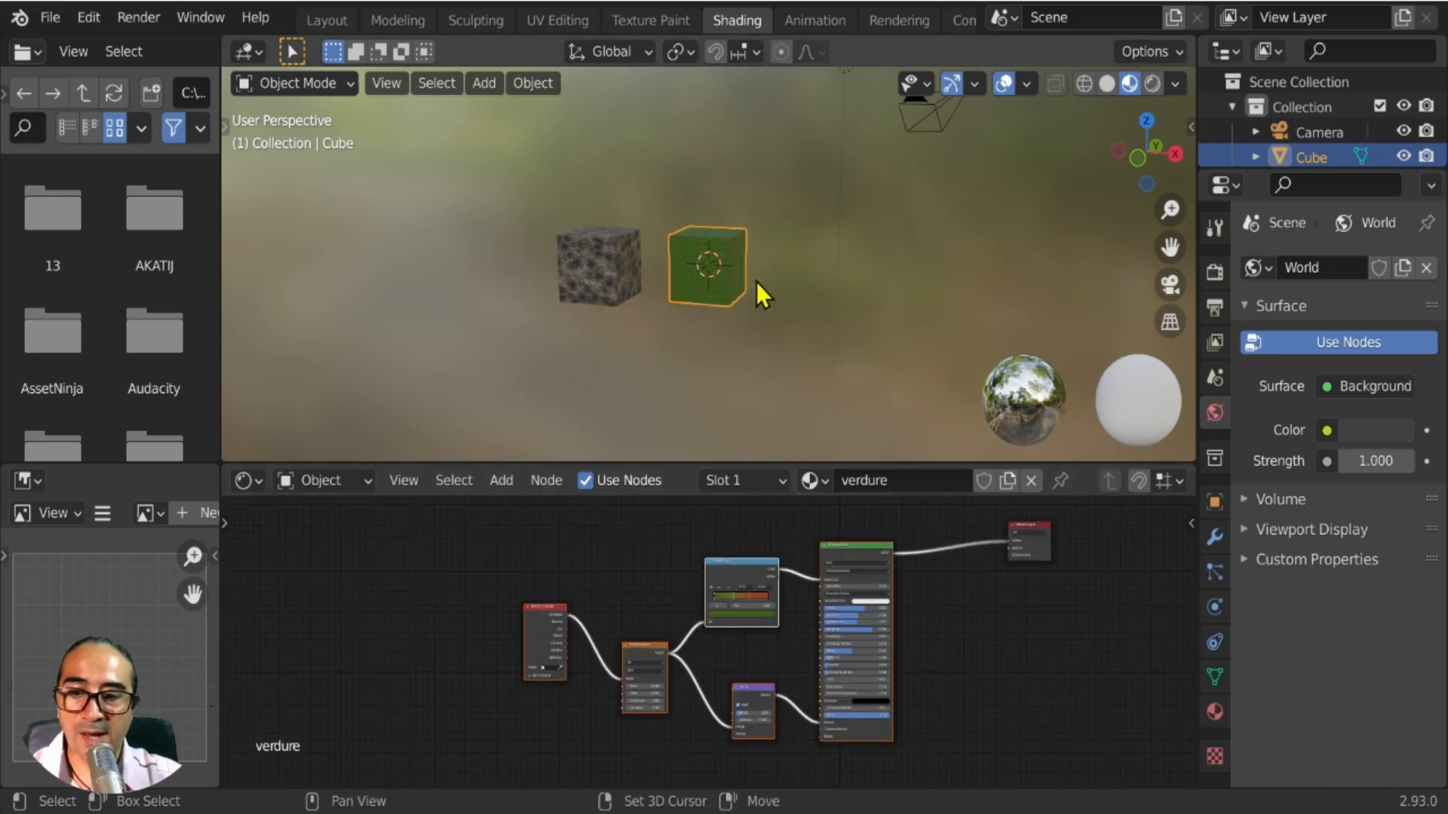
# Add a third cube, place it on the grass cube's free side, and enlarge the 3D viewport slightly.
pyautogui.hotkey('shift', 'a')
pyautogui.moveTo(807, 285)
pyautogui.click(867, 309)
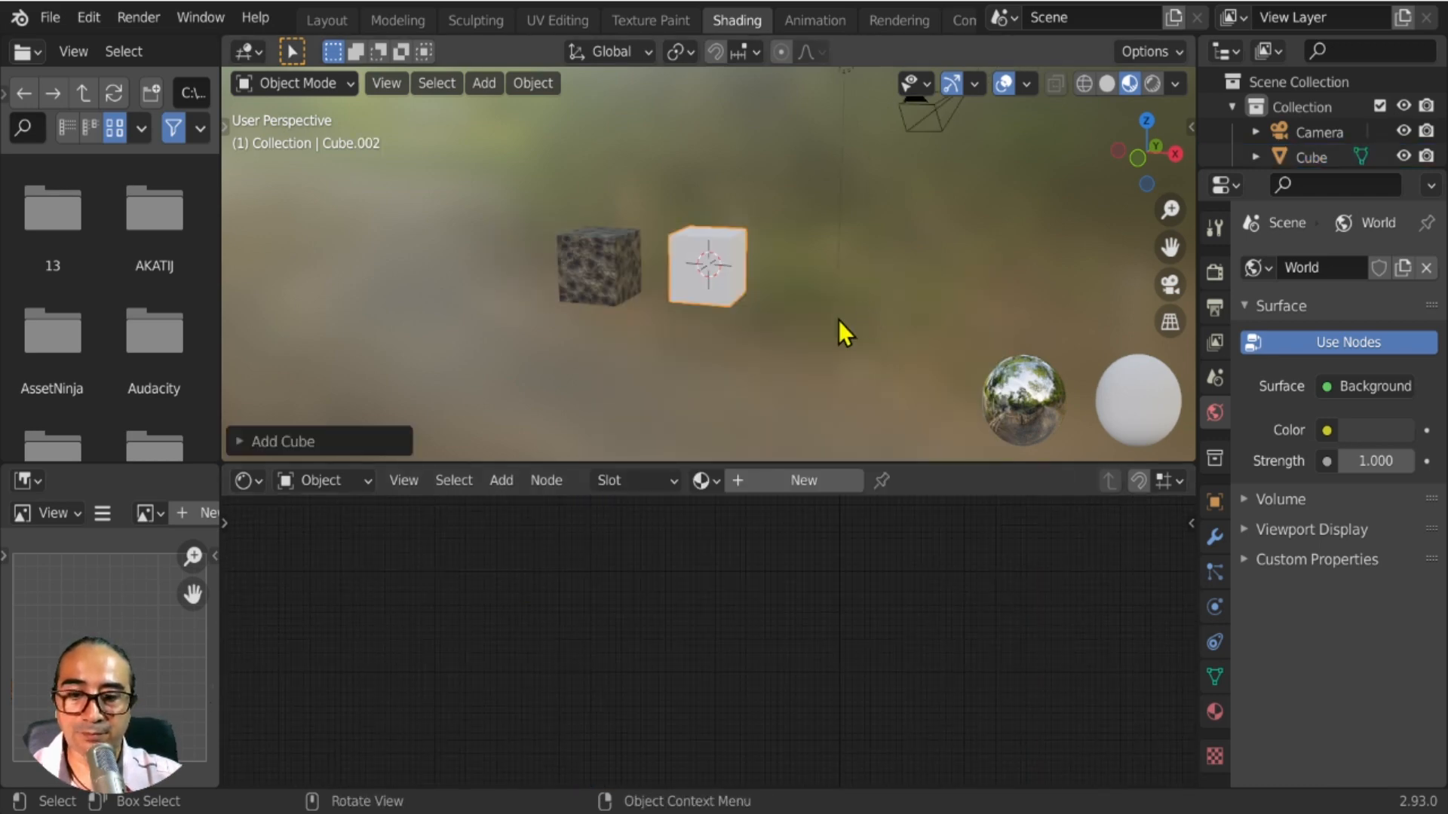
pyautogui.press('g')
pyautogui.click(862, 355)
pyautogui.scroll(2, 862, 352)
pyautogui.keyDown('shift'); pyautogui.moveTo(863, 350); pyautogui.dragTo(803, 344, button='middle'); pyautogui.keyUp('shift')
pyautogui.scroll(2, 691, 346)
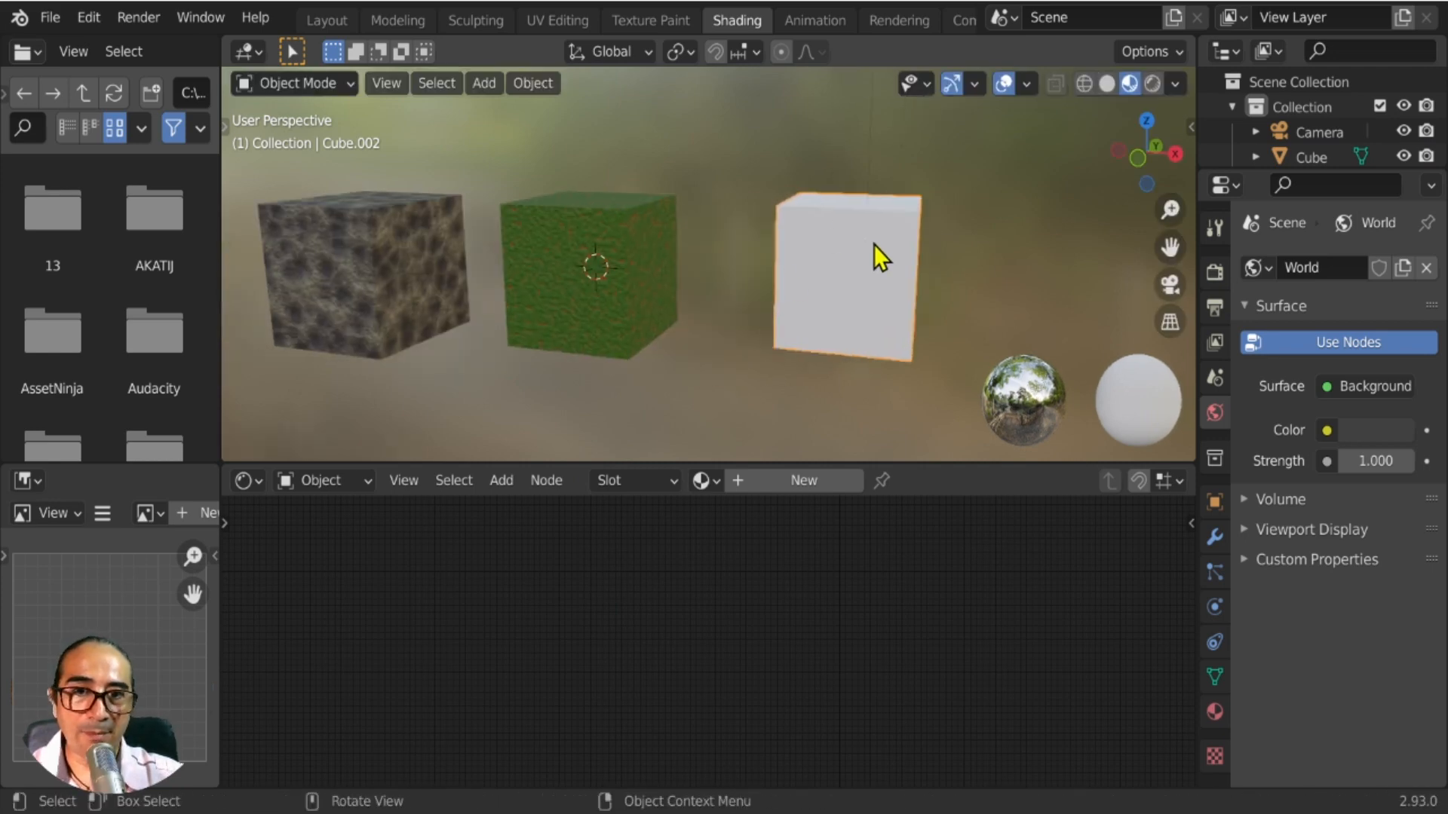
pyautogui.press('g')
pyautogui.click(831, 237)
pyautogui.moveTo(822, 468); pyautogui.dragTo(829, 498)
pyautogui.moveTo(858, 282); pyautogui.dragTo(501, 297, button='middle')
# Select the rock cube and view its entire rochers node tree.
pyautogui.click(460, 275)
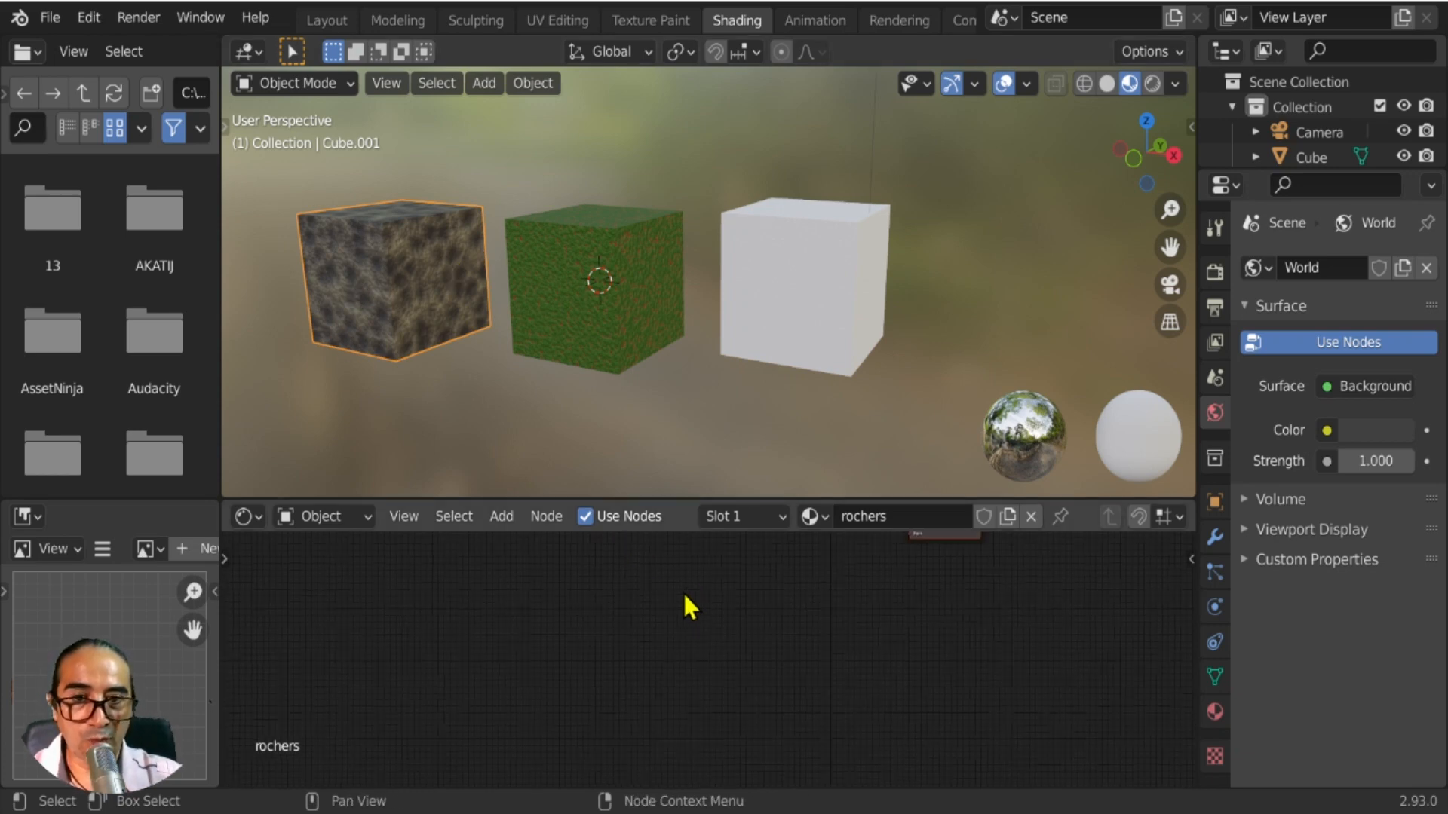
pyautogui.press('Home')
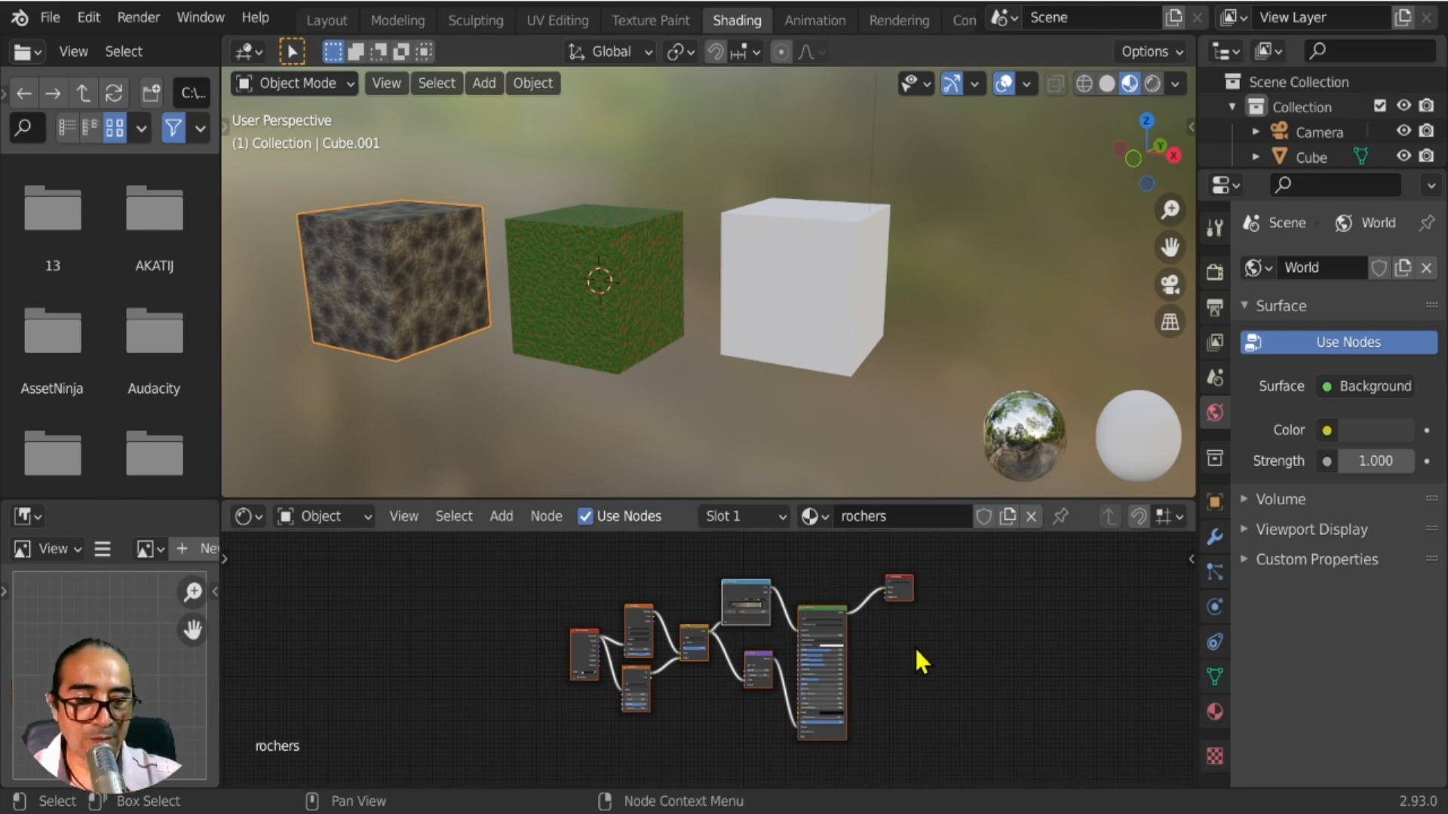
pyautogui.scroll(-1, 915, 650)
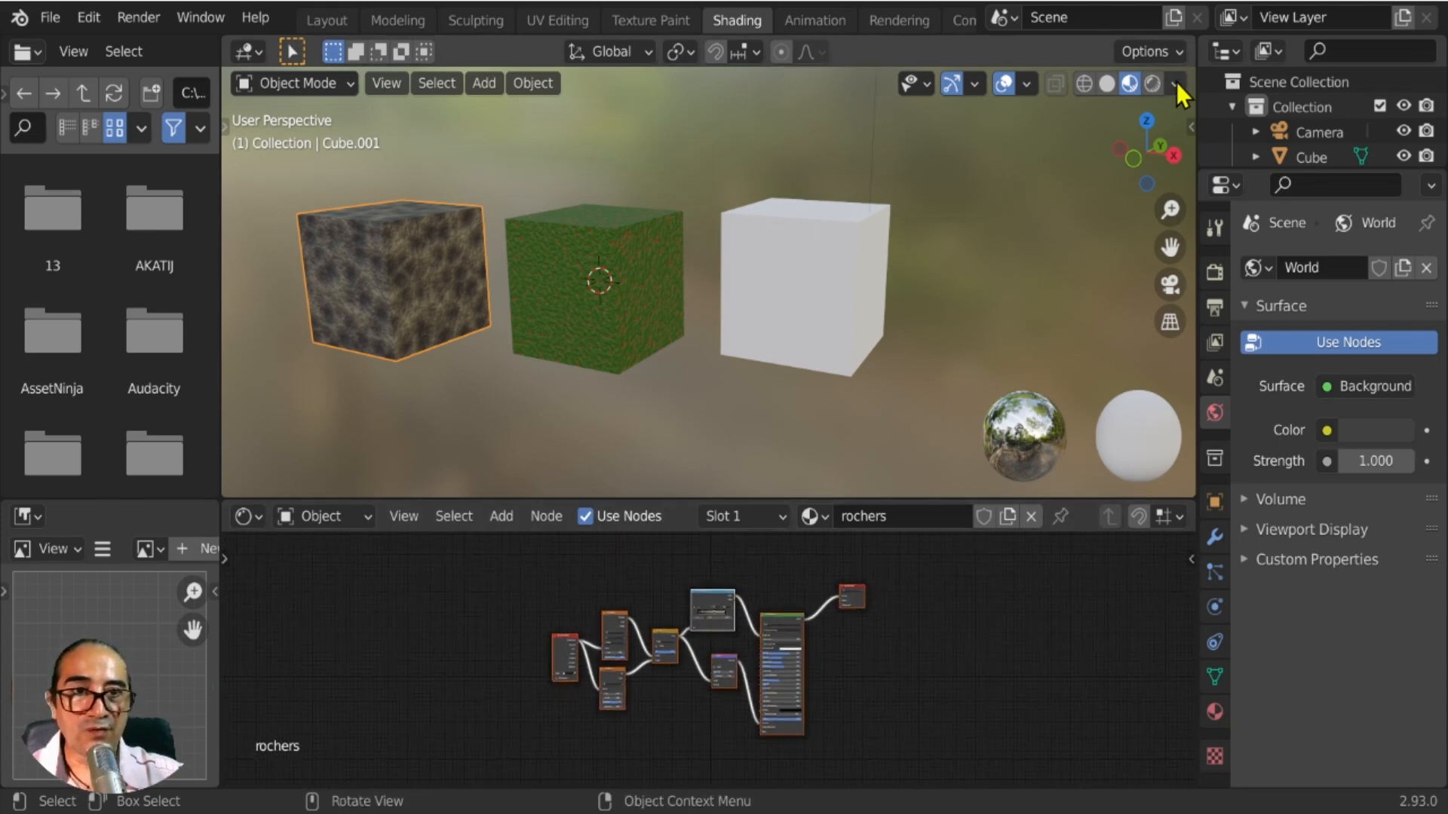
# Turn on Screencast Keys and collapse its settings.
pyautogui.press('n')
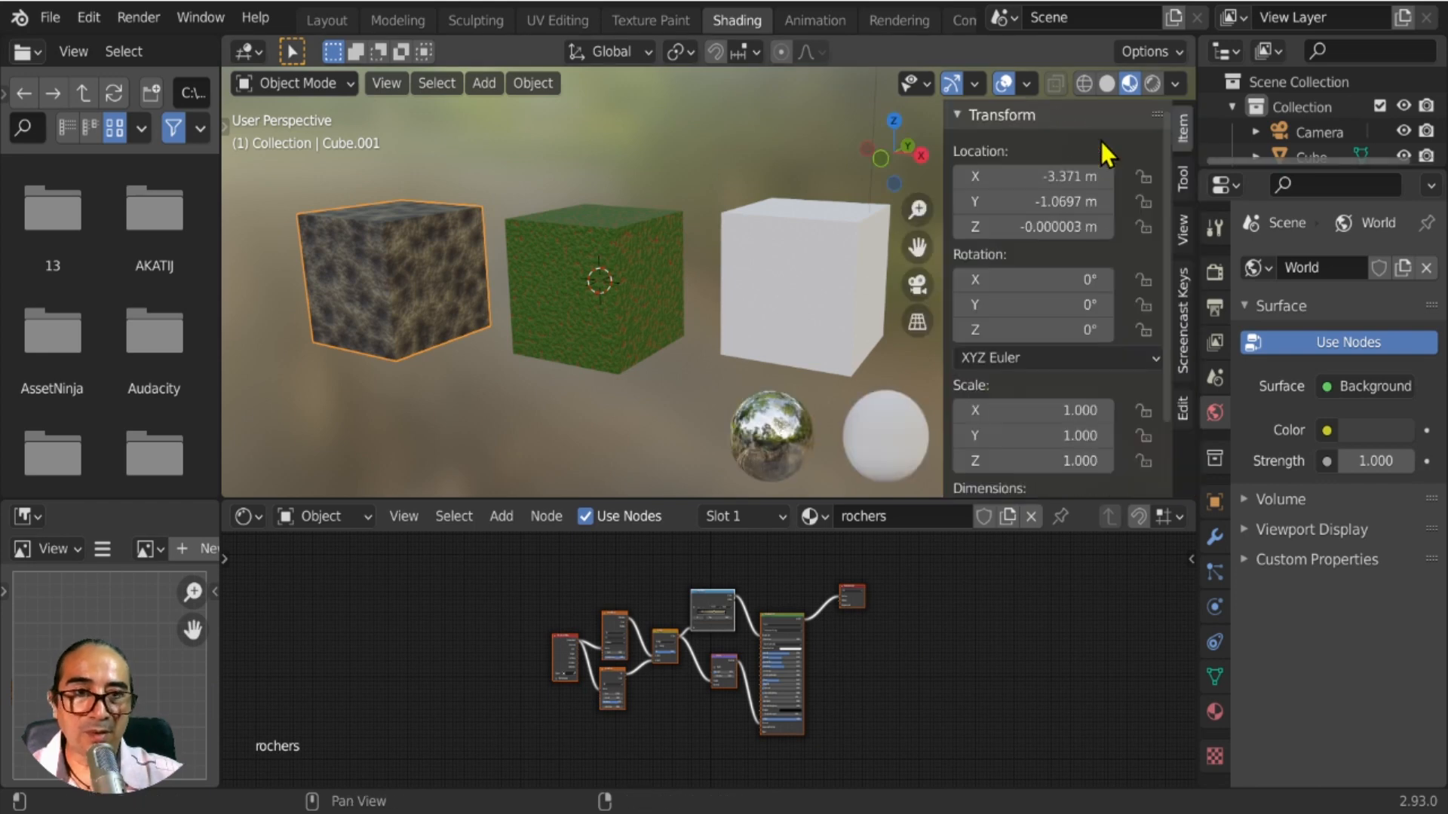
pyautogui.click(1181, 301)
pyautogui.click(957, 114)
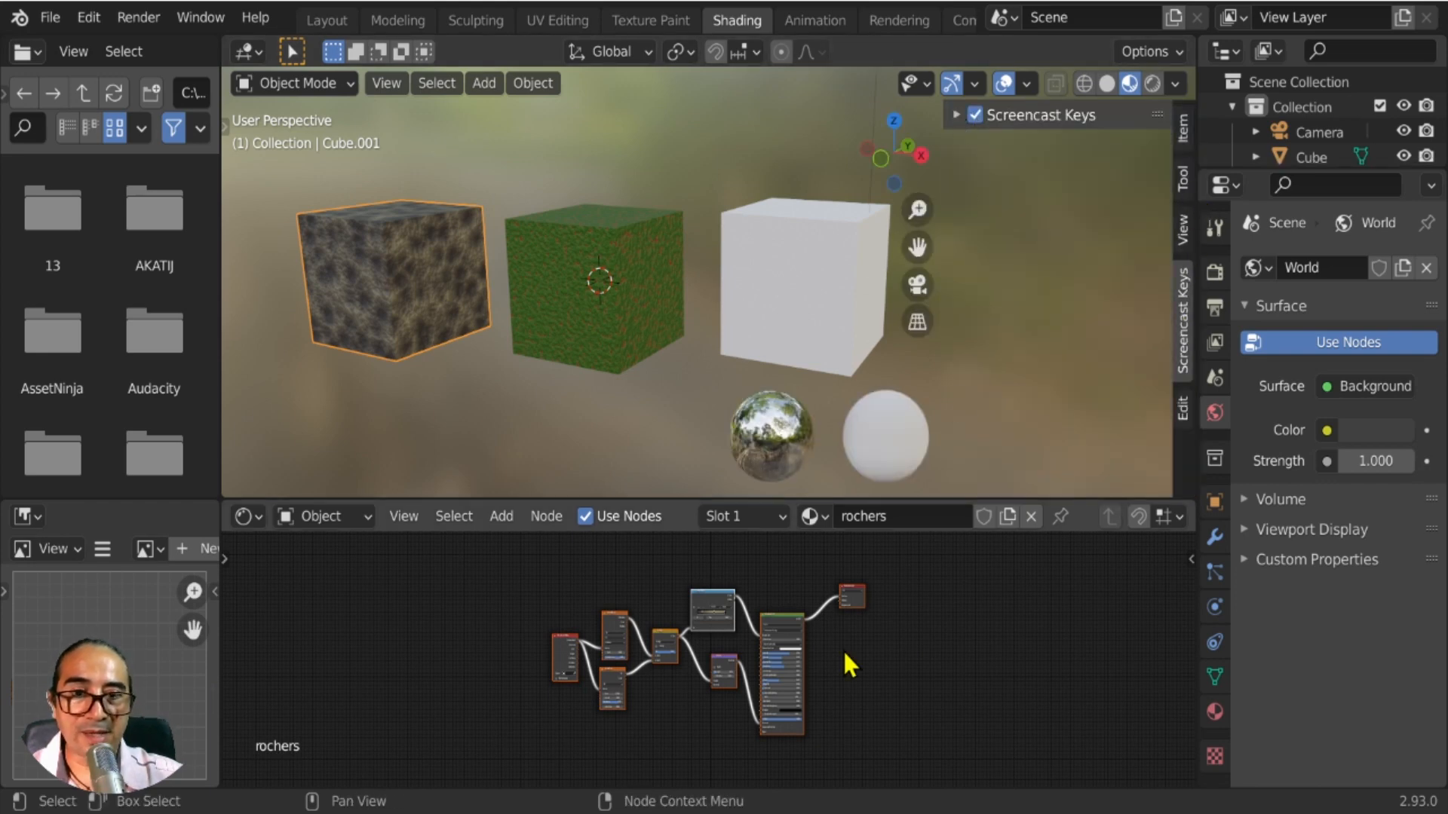
pyautogui.press('a')
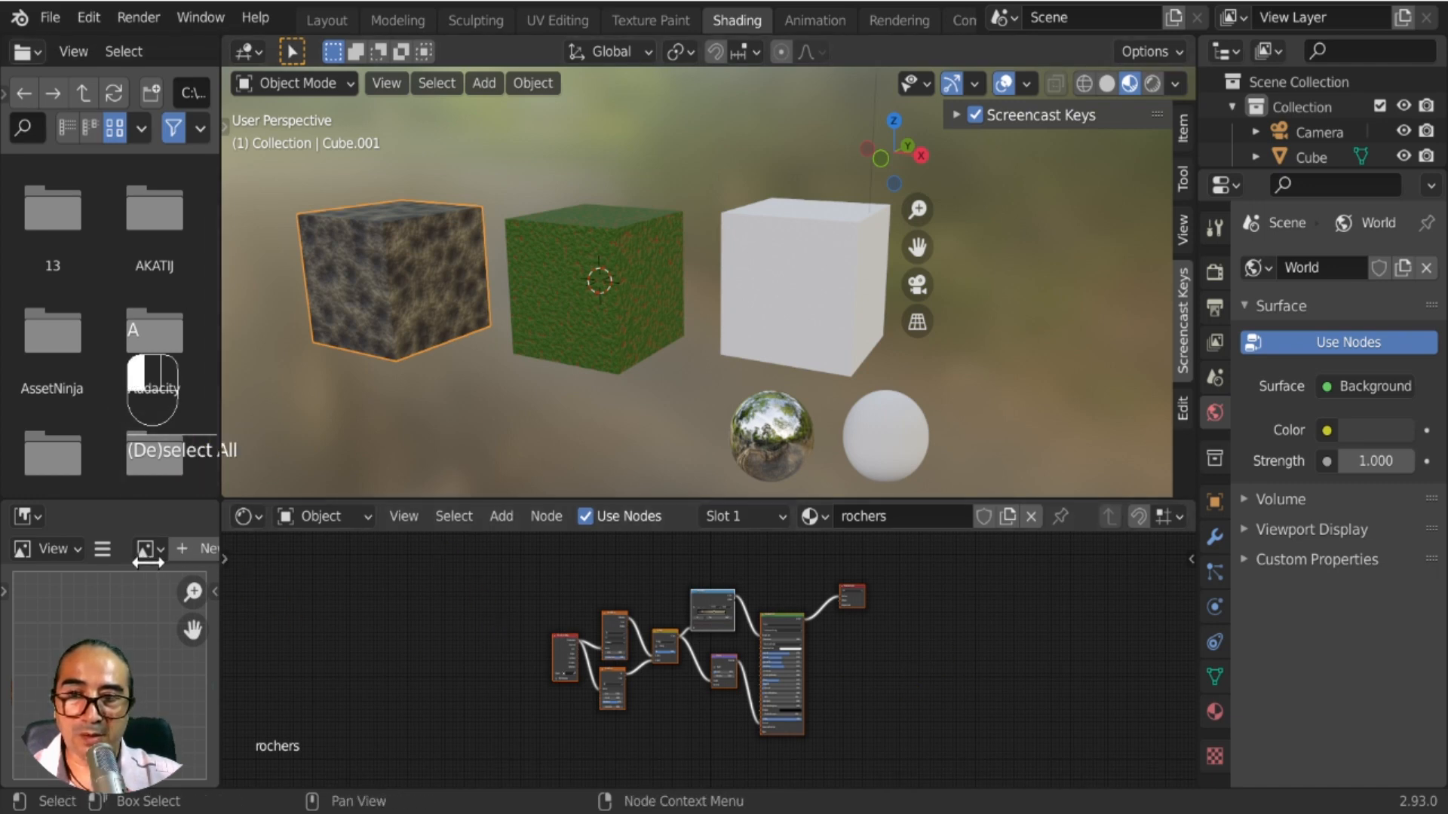
# Join the 3D viewport with the file browser area so that the viewport takes over its space.
pyautogui.rightClick(220, 479)
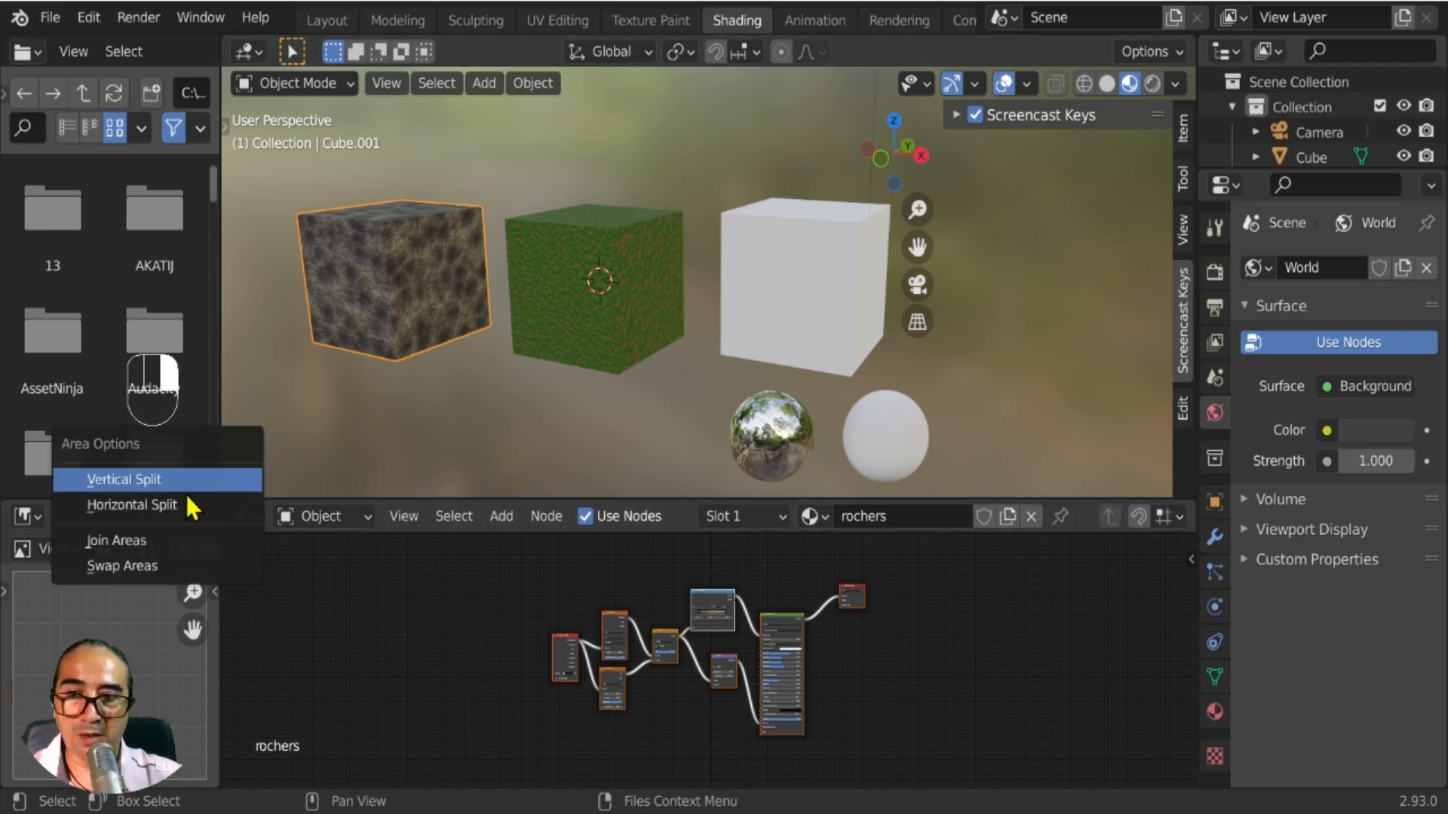
pyautogui.click(142, 531)
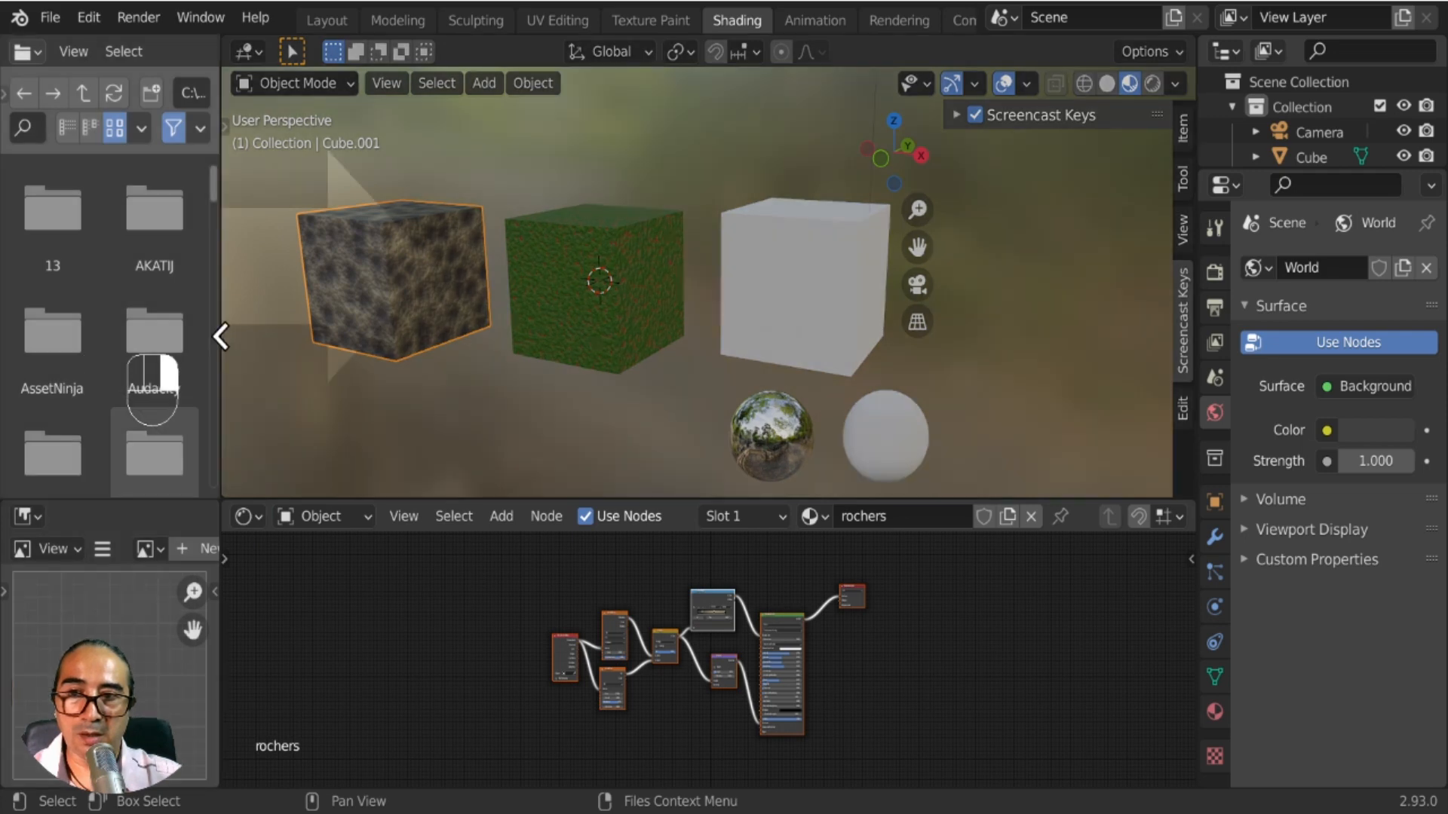
pyautogui.rightClick(218, 337)
pyautogui.rightClick(213, 337)
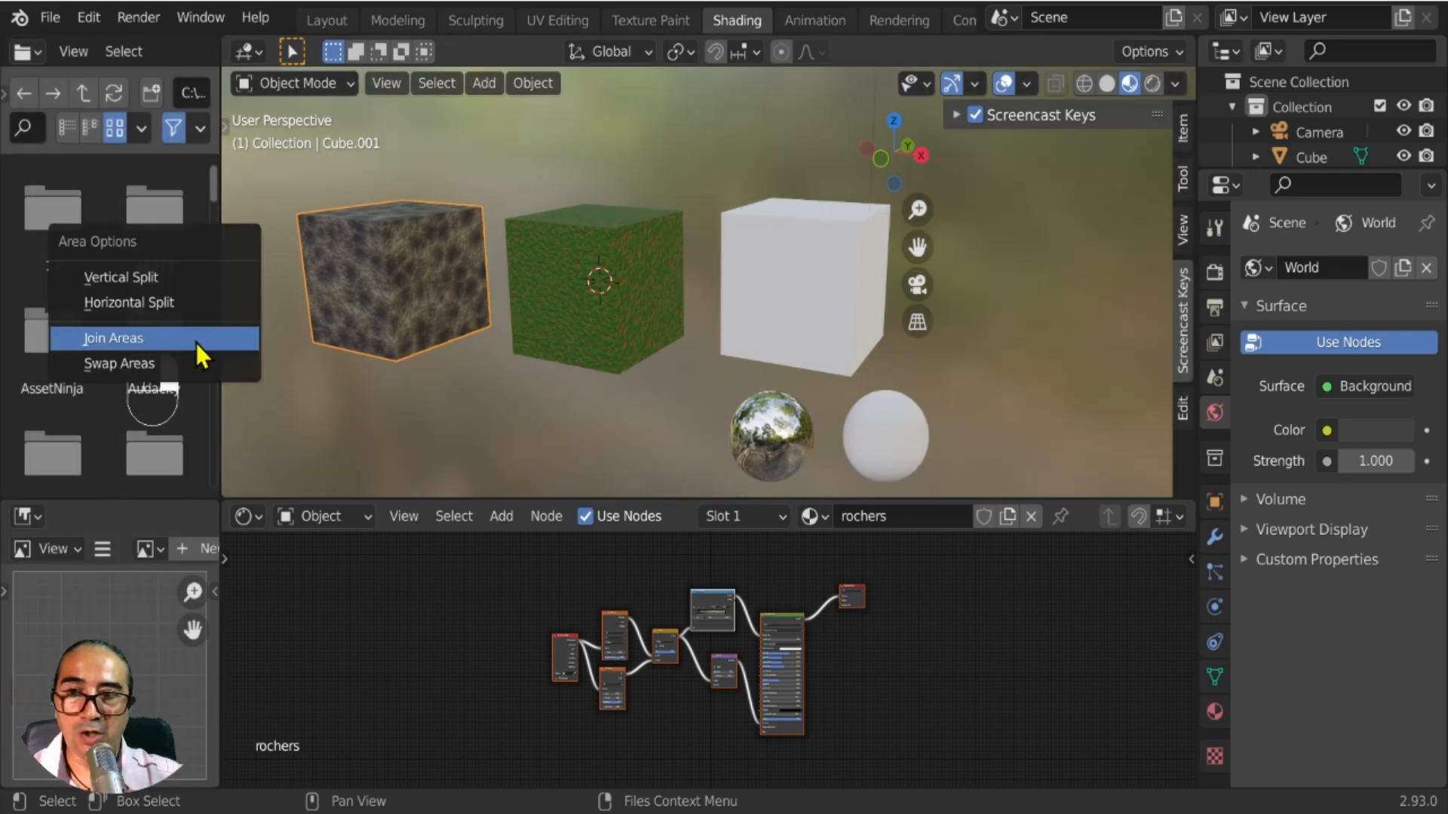
pyautogui.click(135, 345)
pyautogui.click(101, 293)
# Go through the rochers nodes in a maximized node editor, slightly repositioning the Texture Coordinate, Voronoi Texture and Noise Texture nodes.
pyautogui.keyDown('shift'); pyautogui.moveTo(550, 333); pyautogui.dragTo(652, 306, button='middle'); pyautogui.keyUp('shift')
pyautogui.scroll(1, 736, 672)
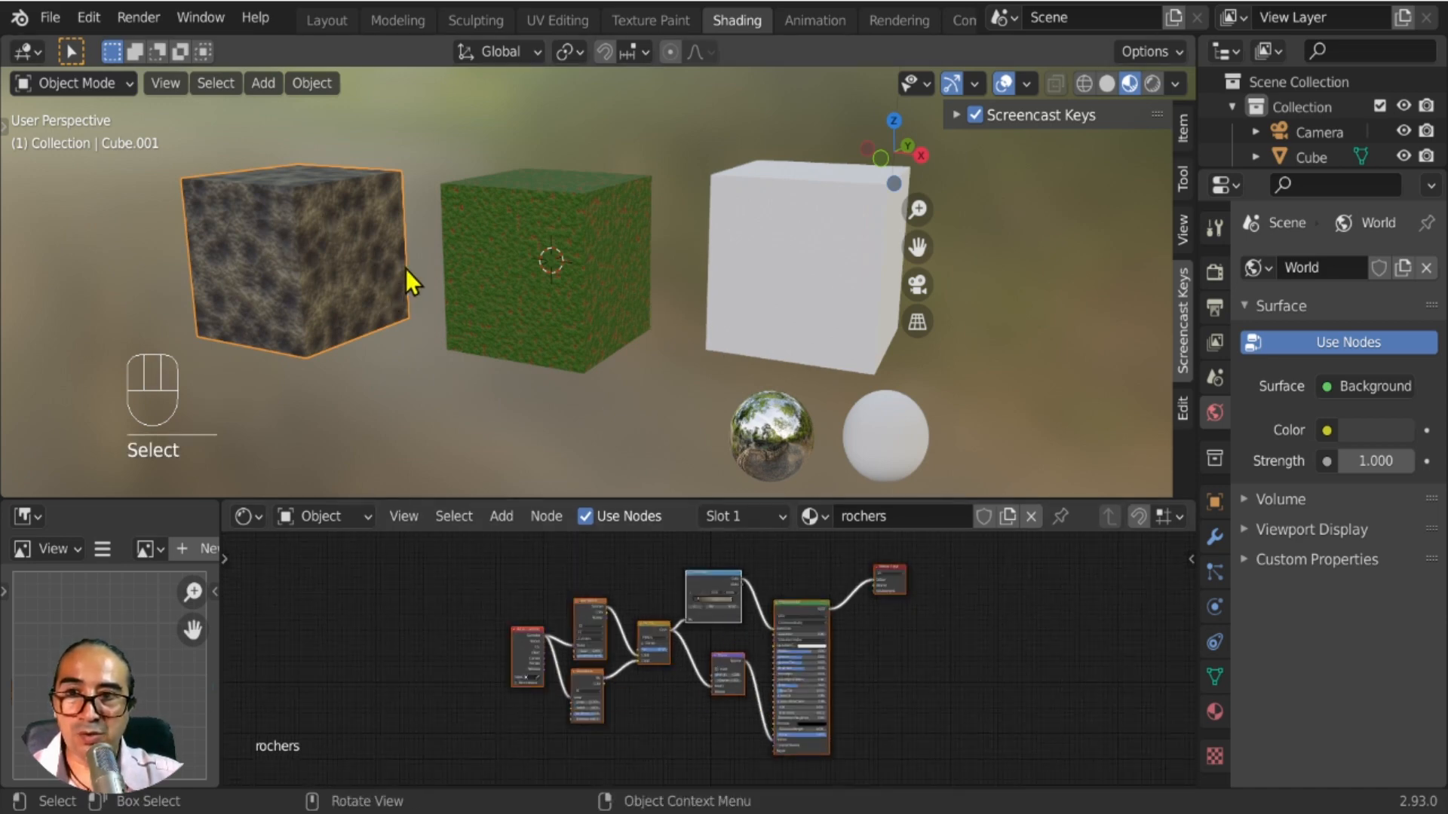
pyautogui.hotkey('ctrl', 'space')
pyautogui.scroll(2, 550, 608)
pyautogui.moveTo(501, 495); pyautogui.dragTo(822, 513, button='middle')
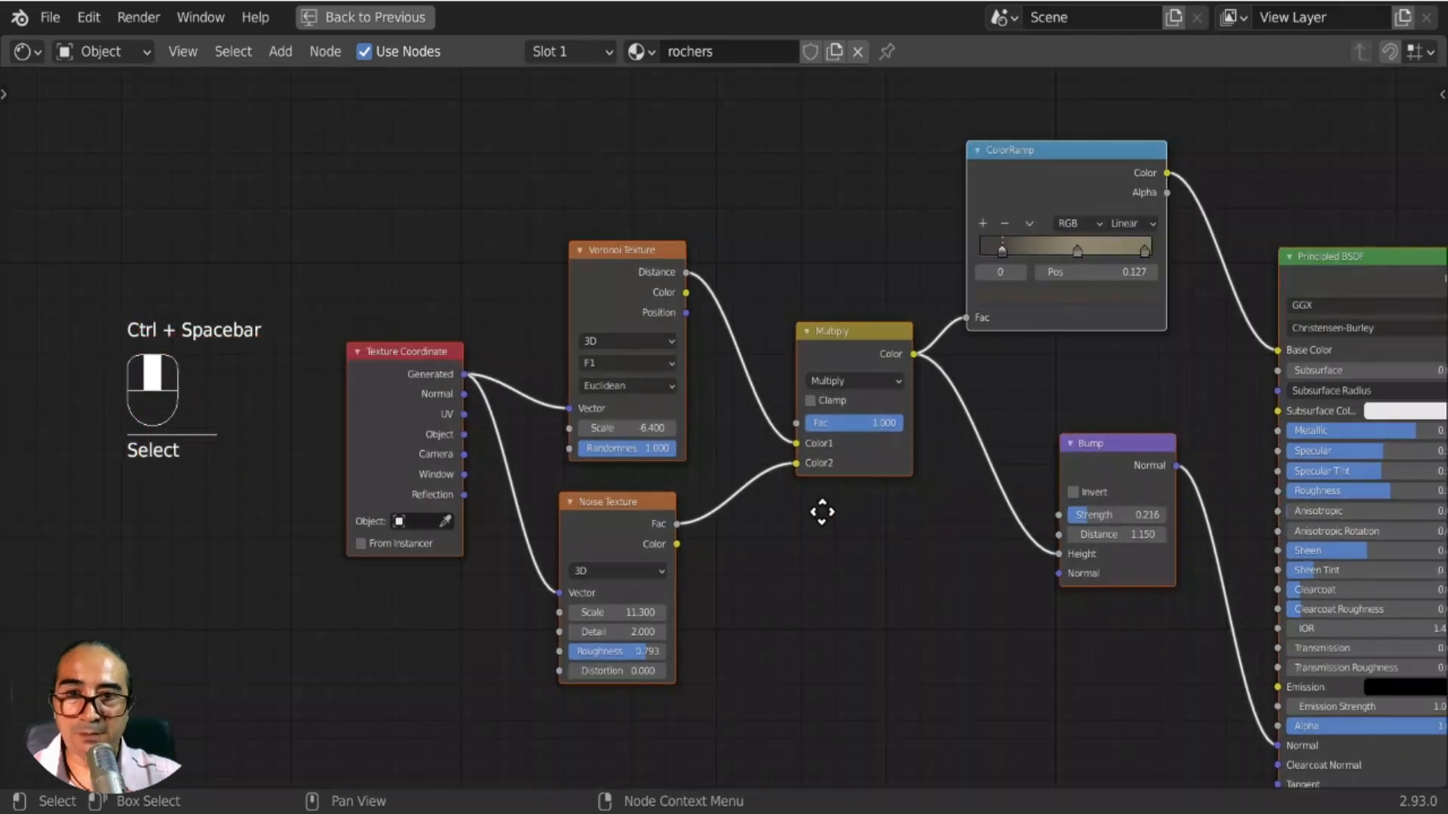
pyautogui.scroll(1, 645, 353)
pyautogui.moveTo(376, 343)
pyautogui.mouseDown()
pyautogui.moveTo(362, 398)
pyautogui.moveTo(407, 281)
pyautogui.moveTo(355, 307)
pyautogui.moveTo(363, 320)
pyautogui.mouseUp()
pyautogui.click(420, 211)
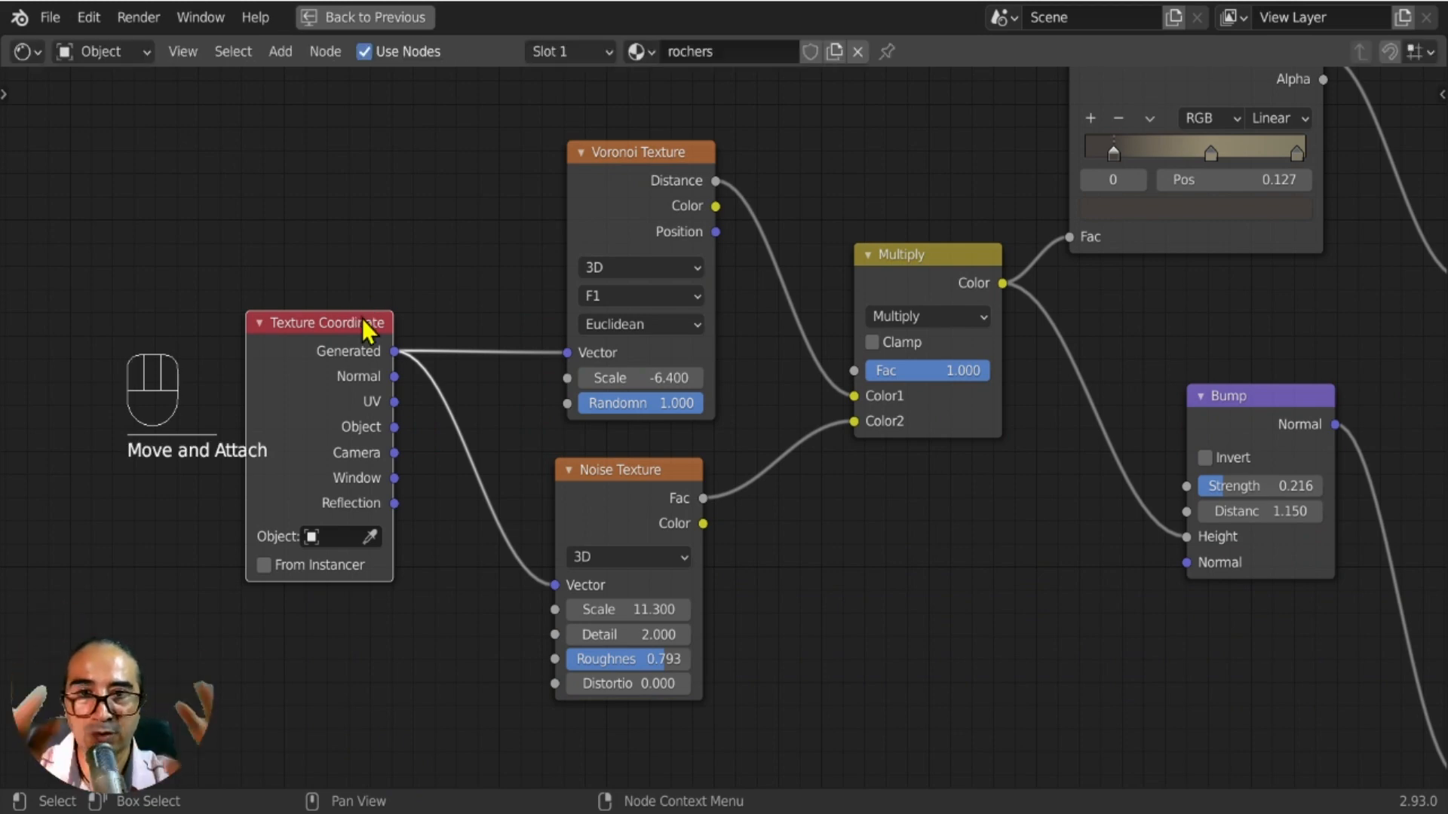
pyautogui.moveTo(624, 155); pyautogui.dragTo(585, 152)
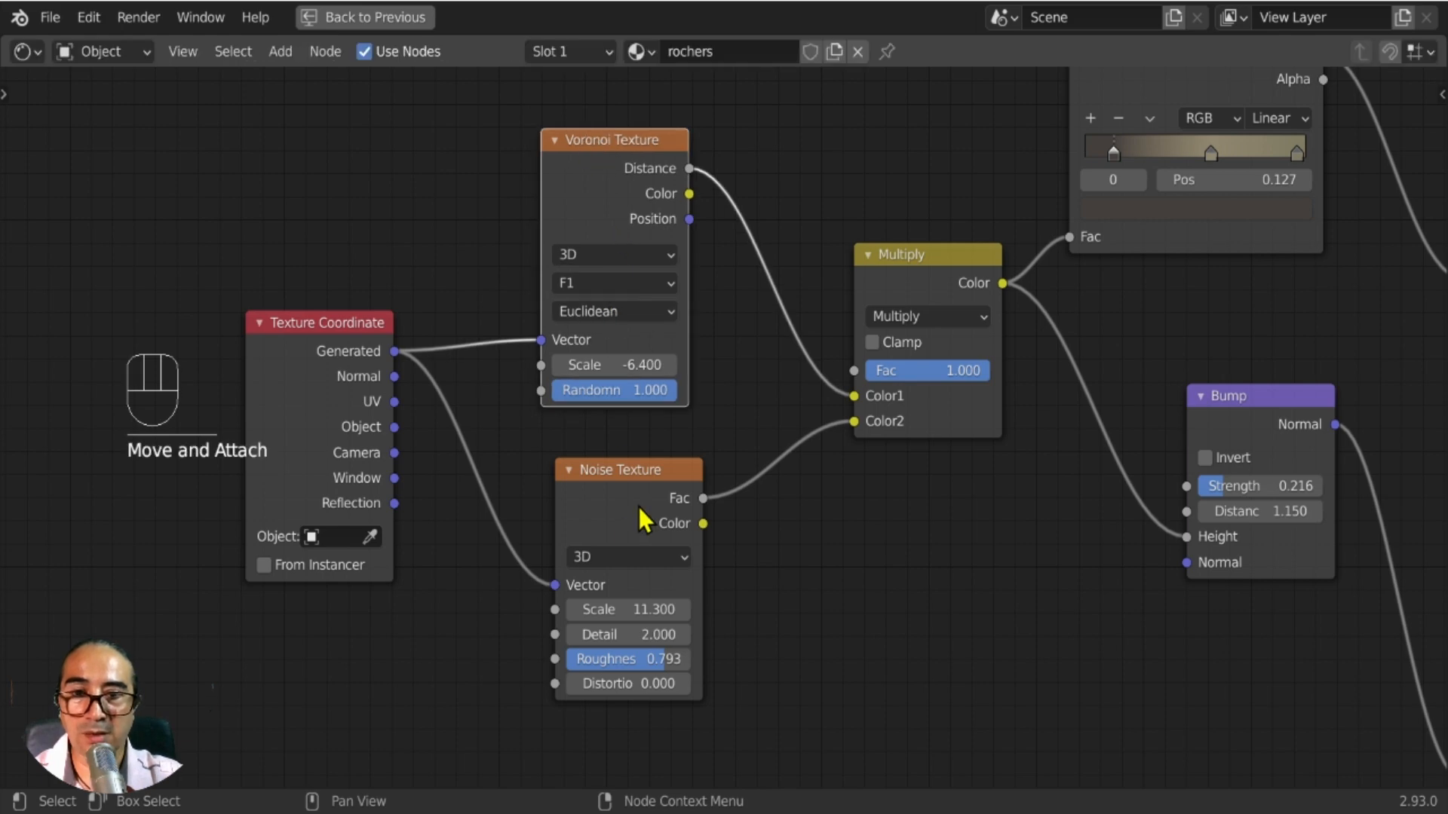
pyautogui.moveTo(646, 469); pyautogui.dragTo(624, 459)
pyautogui.hotkey('ctrl', 'space')
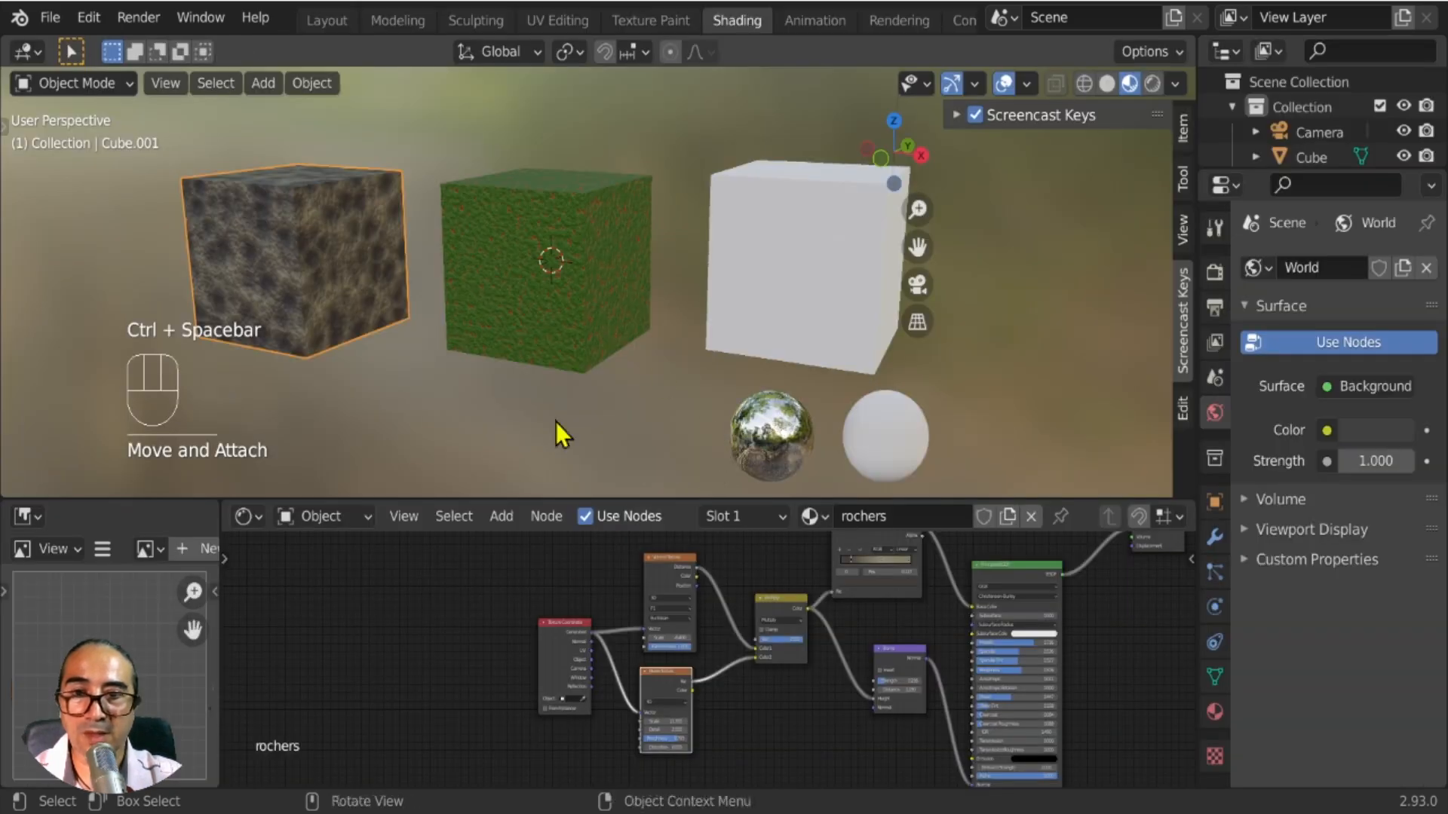
# Set the Voronoi Texture scale of the rochers material to -6.100 with the rock cube in close view.
pyautogui.scroll(4, 293, 320)
pyautogui.keyDown('shift'); pyautogui.moveTo(310, 270); pyautogui.dragTo(880, 346, button='middle'); pyautogui.keyUp('shift')
pyautogui.scroll(1, 770, 620)
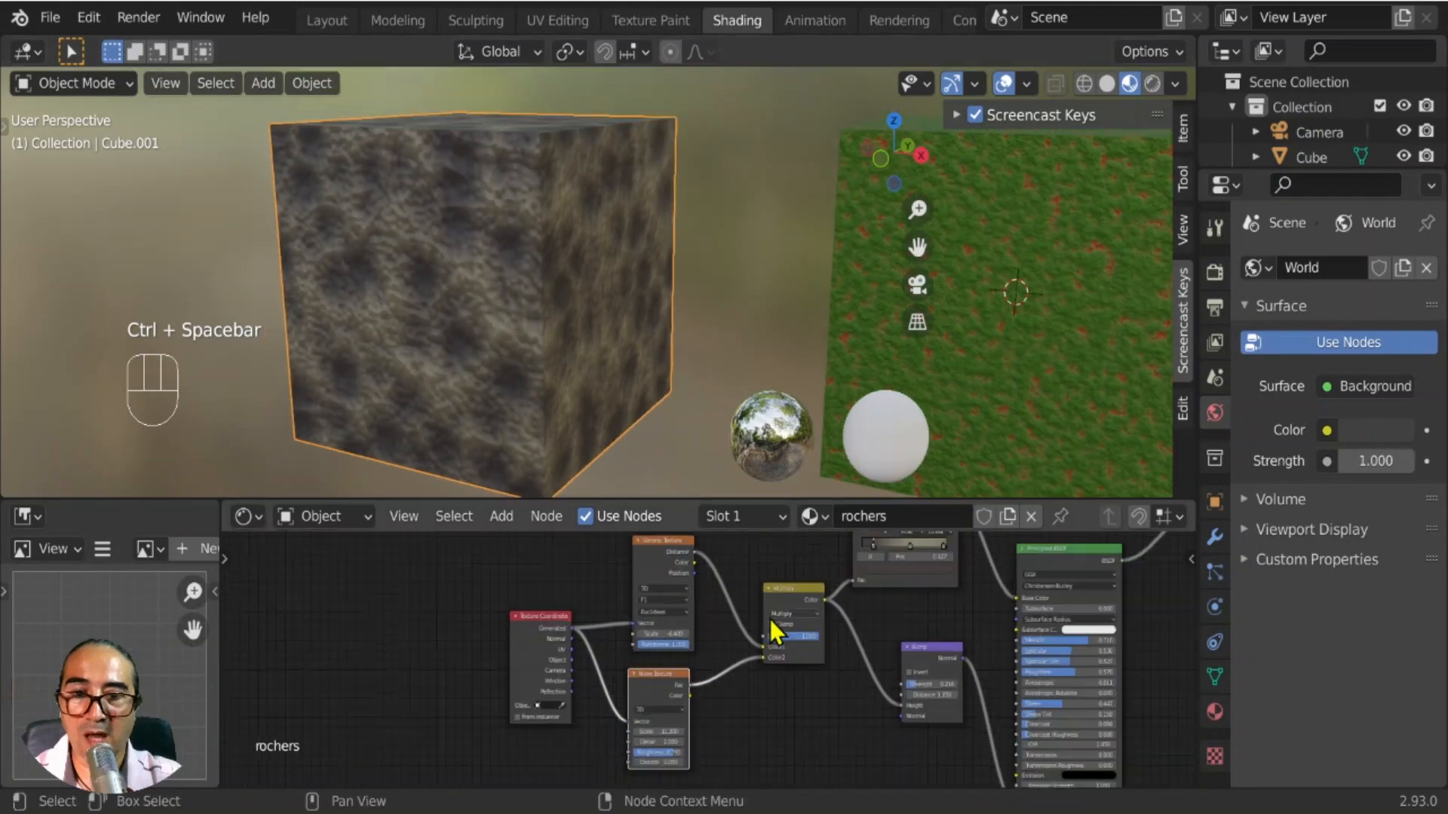
pyautogui.scroll(4, 770, 630)
pyautogui.moveTo(592, 595)
pyautogui.mouseDown()
pyautogui.moveTo(558, 594)
pyautogui.moveTo(606, 595)
pyautogui.mouseUp()
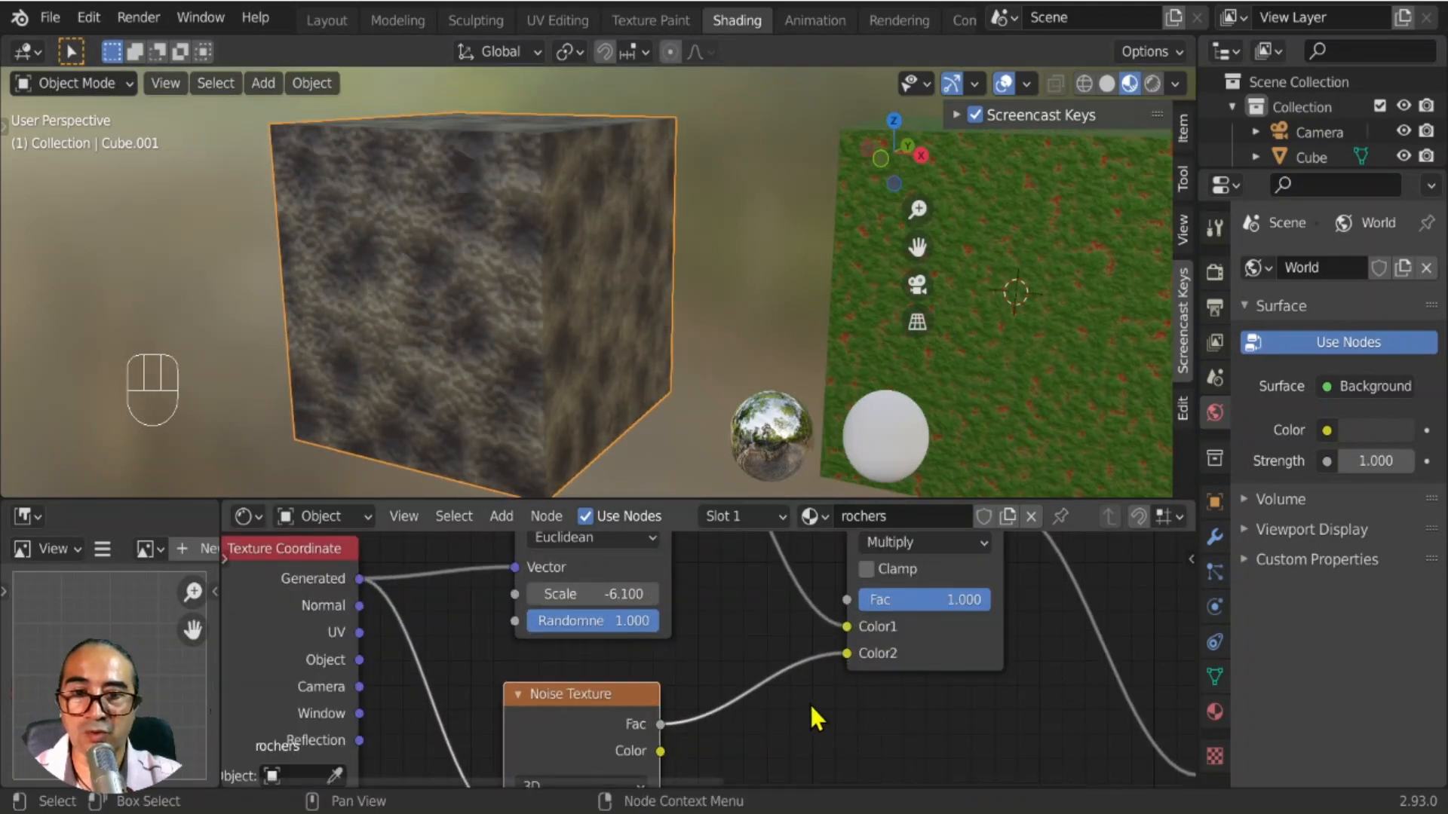
# Fine-tune the rochers material in the nodes that follow the Multiply node.
pyautogui.scroll(-5, 810, 705)
pyautogui.moveTo(984, 600); pyautogui.dragTo(533, 466, button='middle')
pyautogui.scroll(5, 707, 667)
pyautogui.moveTo(679, 632)
pyautogui.mouseDown()
pyautogui.moveTo(612, 632)
pyautogui.moveTo(658, 630)
pyautogui.mouseUp()
pyautogui.moveTo(656, 579)
pyautogui.mouseDown()
pyautogui.moveTo(739, 580)
pyautogui.moveTo(680, 555)
pyautogui.moveTo(711, 555)
pyautogui.mouseUp()
# Select the grass cube, frame its verdure nodes, and slightly reposition the Texture Coordinate and Musgrave Texture nodes.
pyautogui.scroll(-2, 624, 743)
pyautogui.moveTo(571, 404); pyautogui.dragTo(549, 265, button='middle')
pyautogui.click(794, 232)
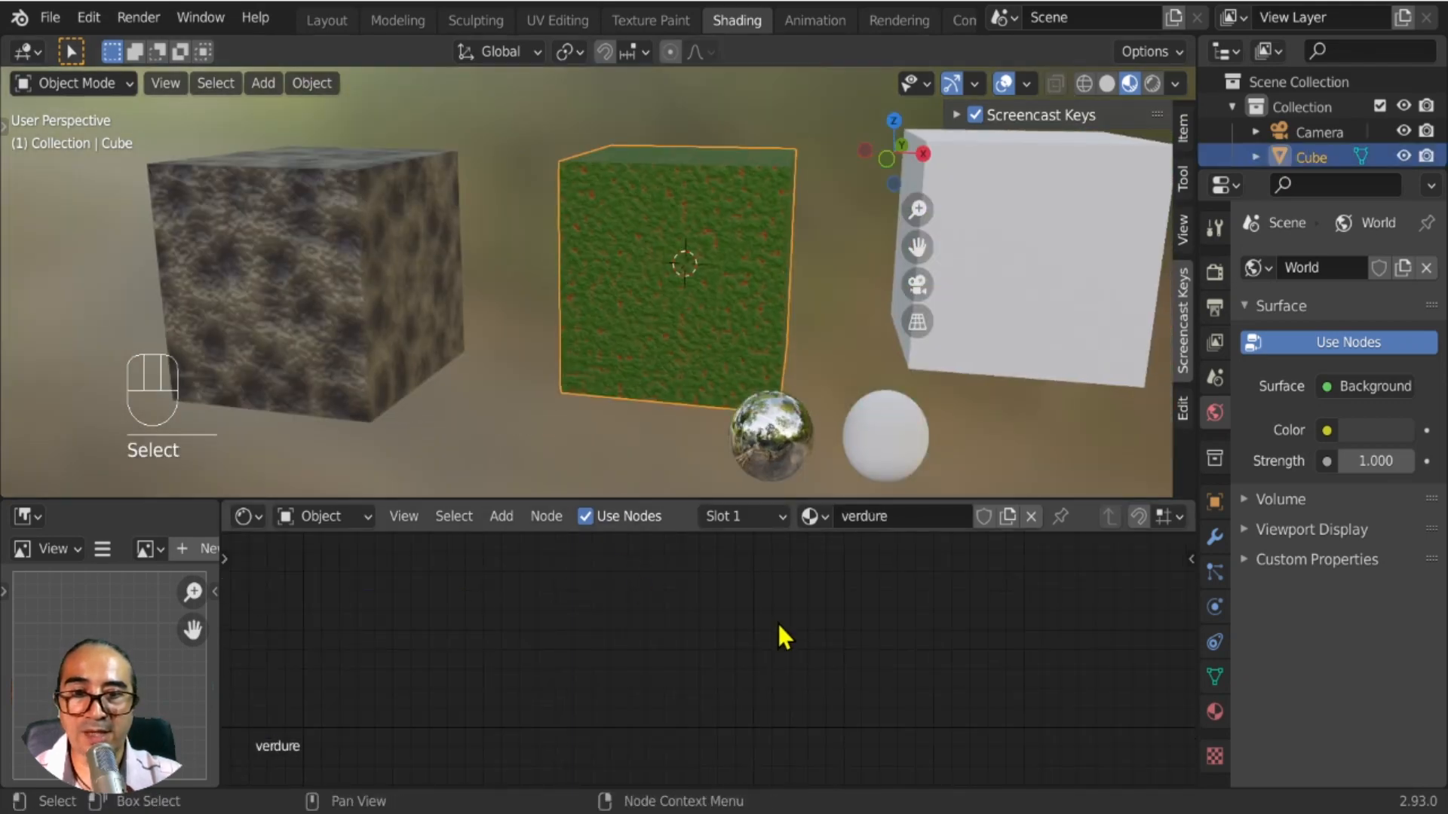
pyautogui.press('KP_Decimal')
pyautogui.scroll(2, 785, 618)
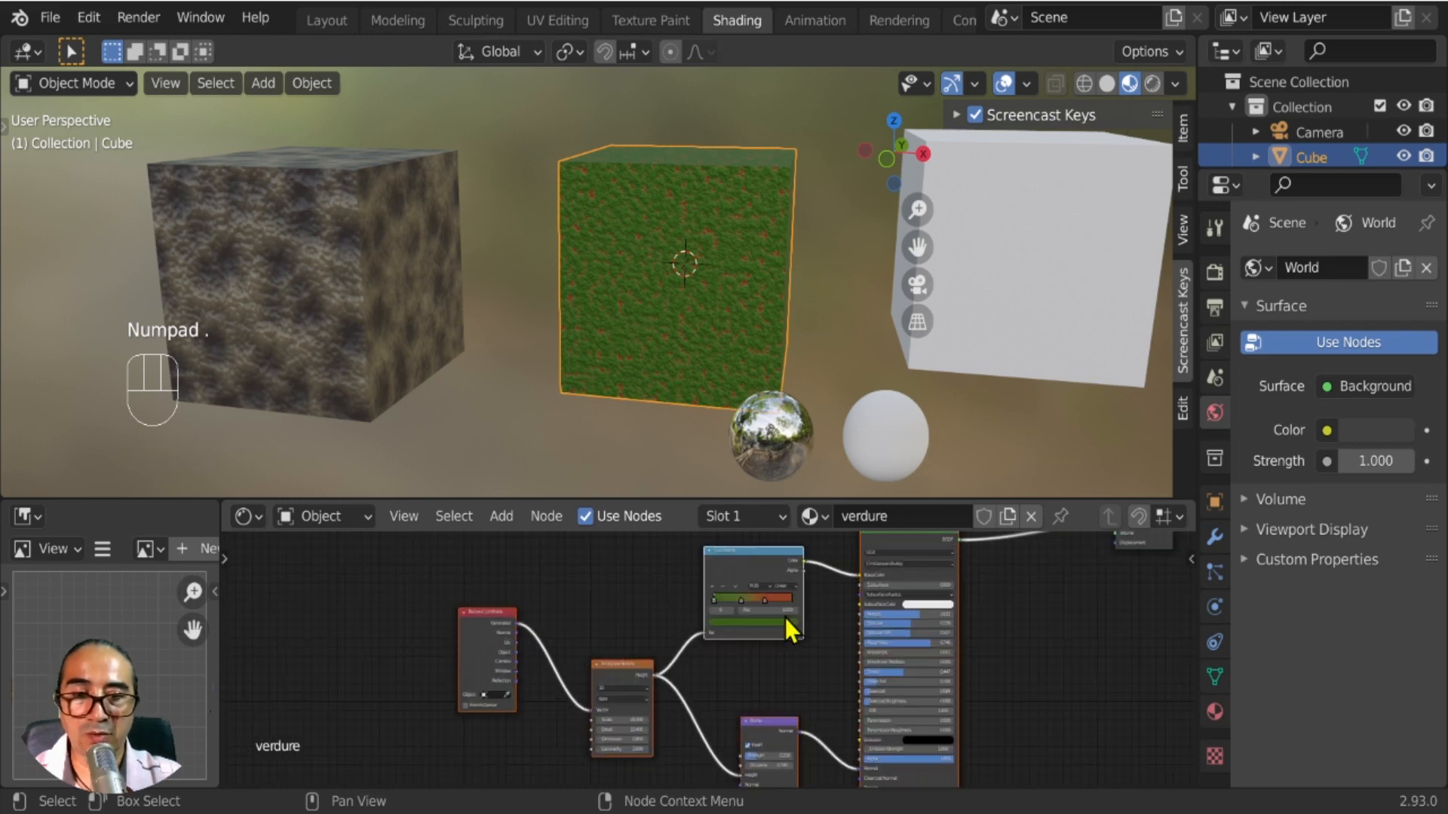
pyautogui.scroll(2, 692, 646)
pyautogui.moveTo(377, 585); pyautogui.dragTo(372, 615)
pyautogui.click(536, 698)
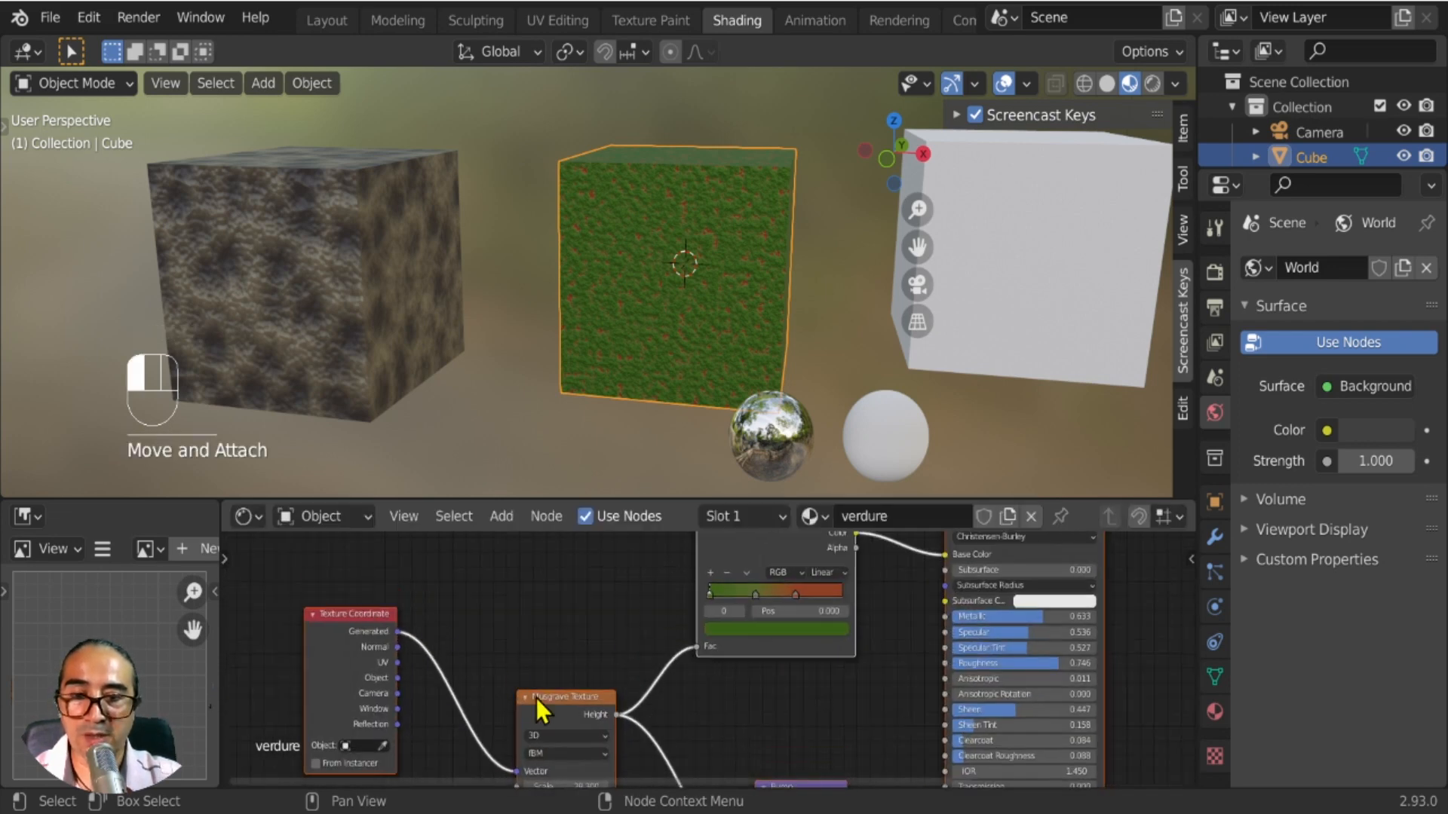
pyautogui.moveTo(575, 700); pyautogui.dragTo(549, 599)
pyautogui.scroll(3, 555, 638)
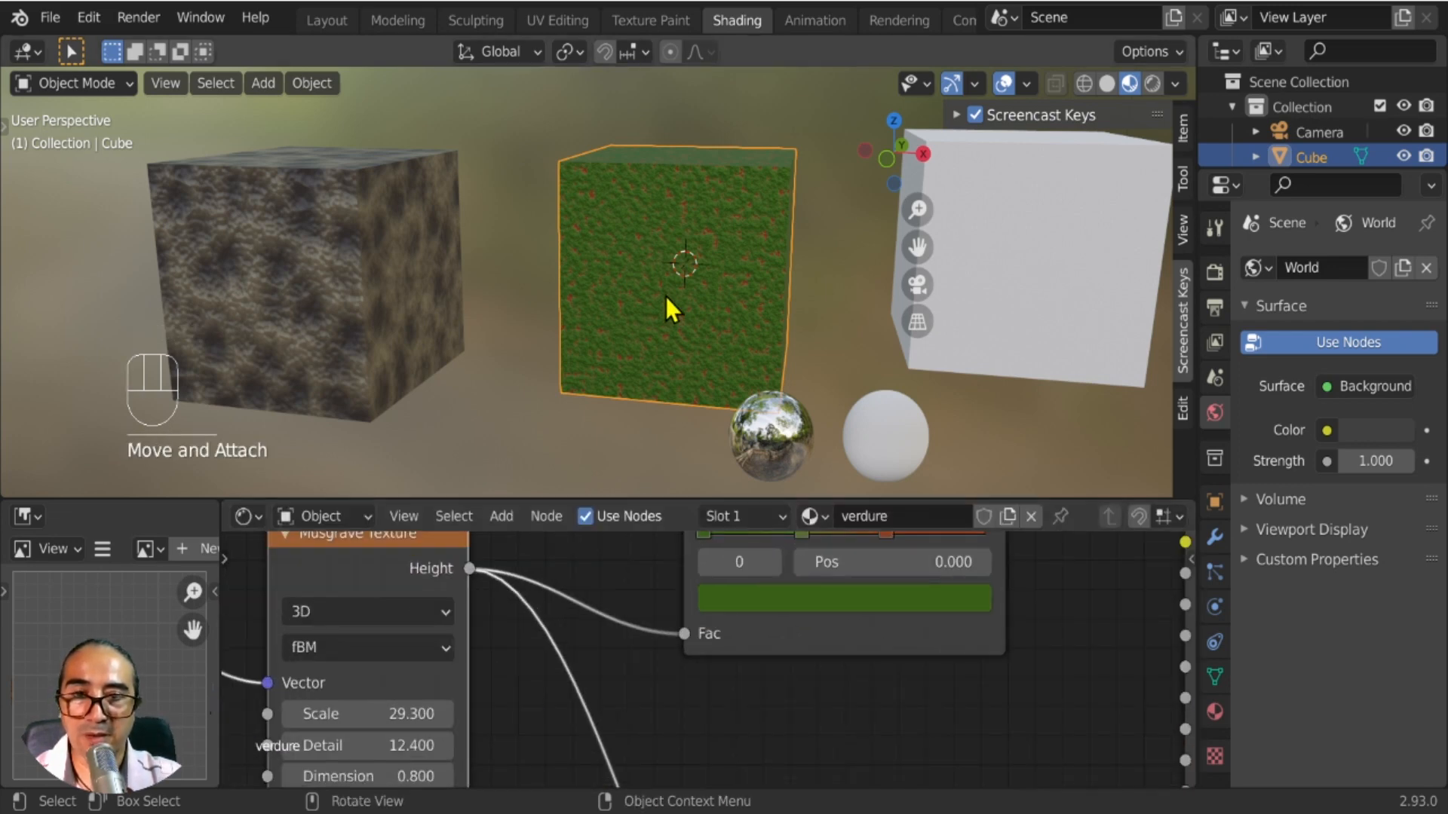
# Set the Musgrave Texture detail of the verdure material to 4.500 with the grass cube in close view.
pyautogui.scroll(5, 667, 296)
pyautogui.moveTo(509, 708); pyautogui.dragTo(633, 619, button='middle')
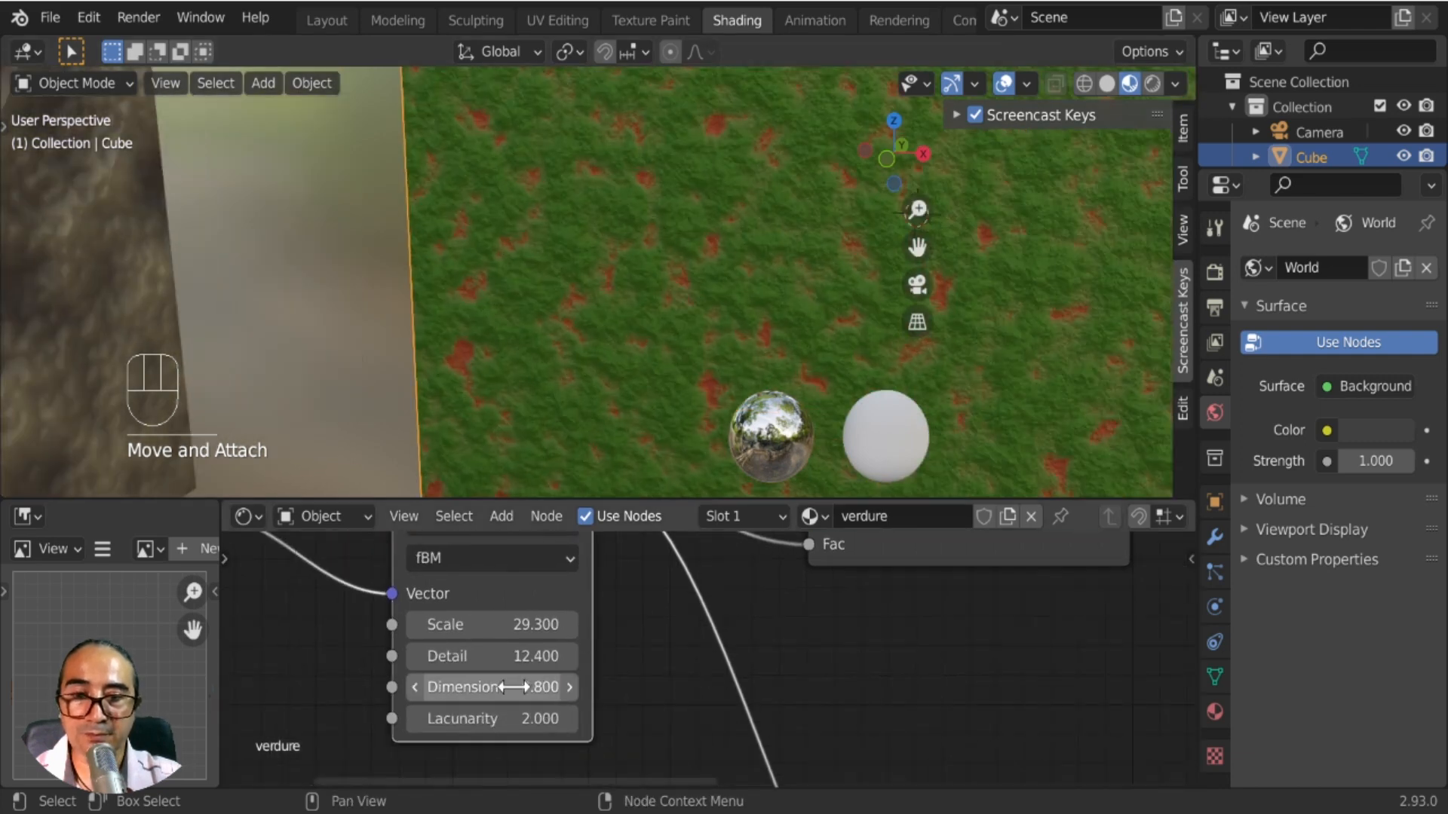
pyautogui.moveTo(510, 657); pyautogui.dragTo(512, 657)
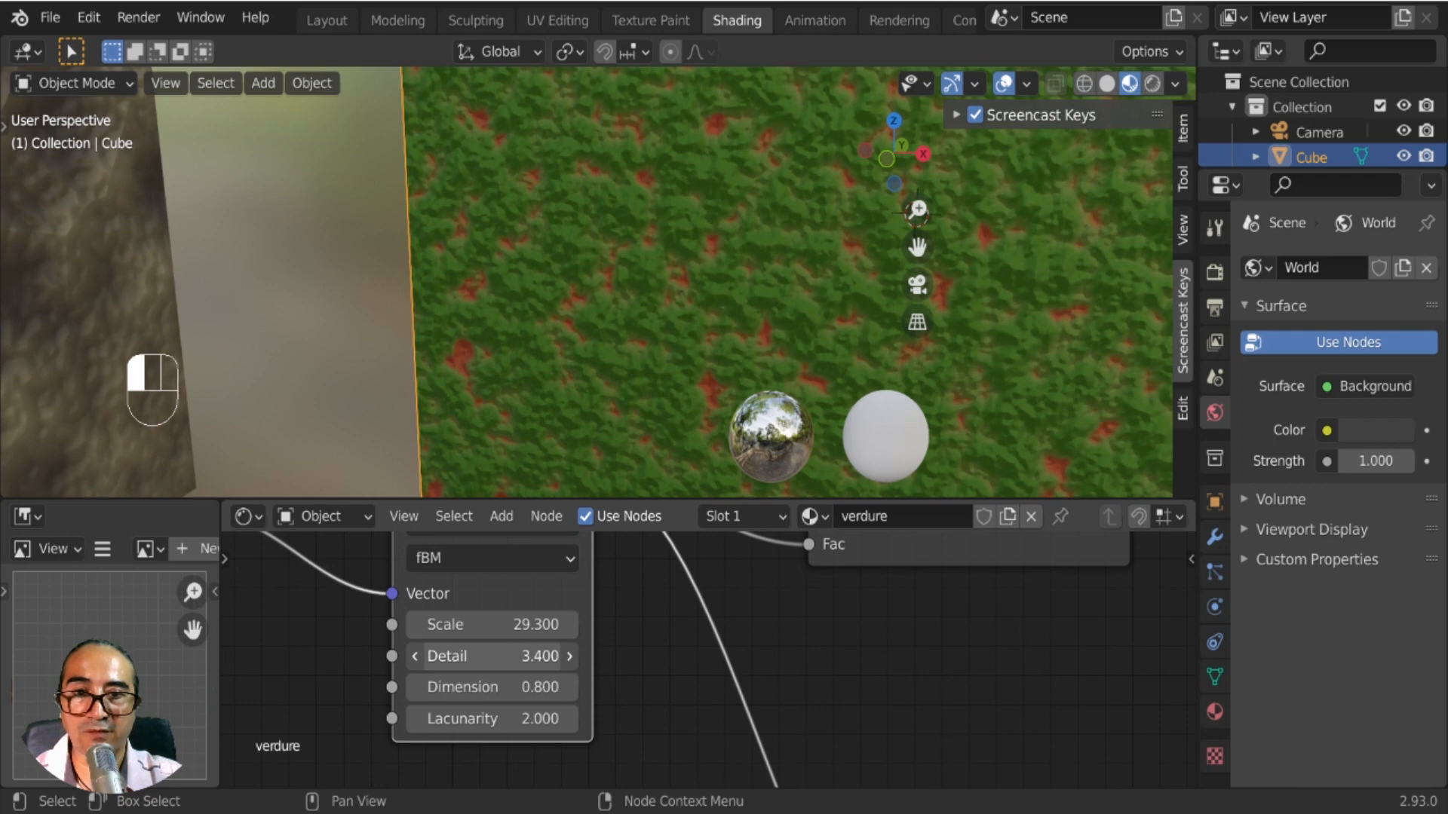
pyautogui.scroll(-6, 706, 233)
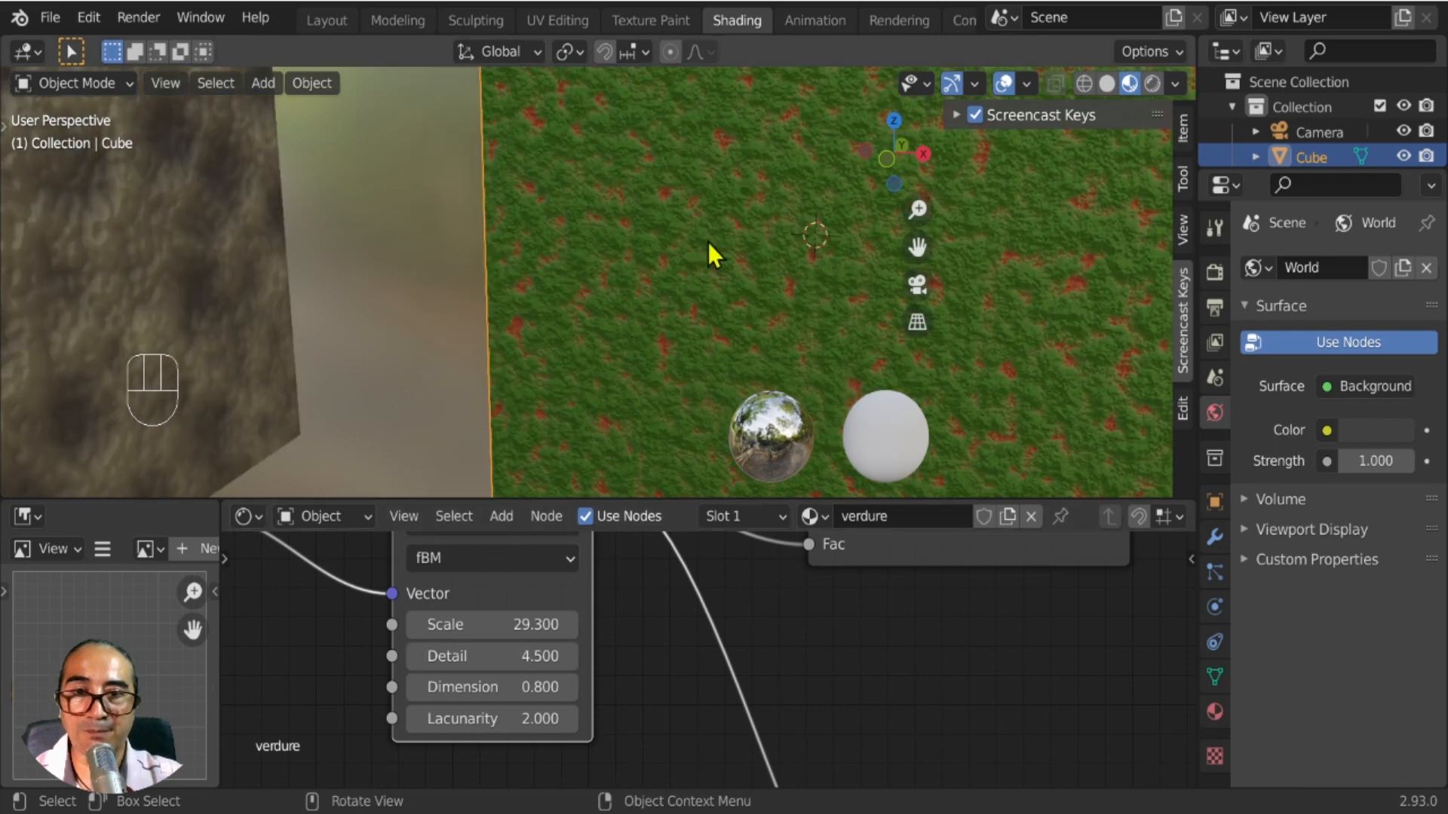
pyautogui.moveTo(594, 332); pyautogui.dragTo(604, 336, button='middle')
pyautogui.scroll(-5, 708, 653)
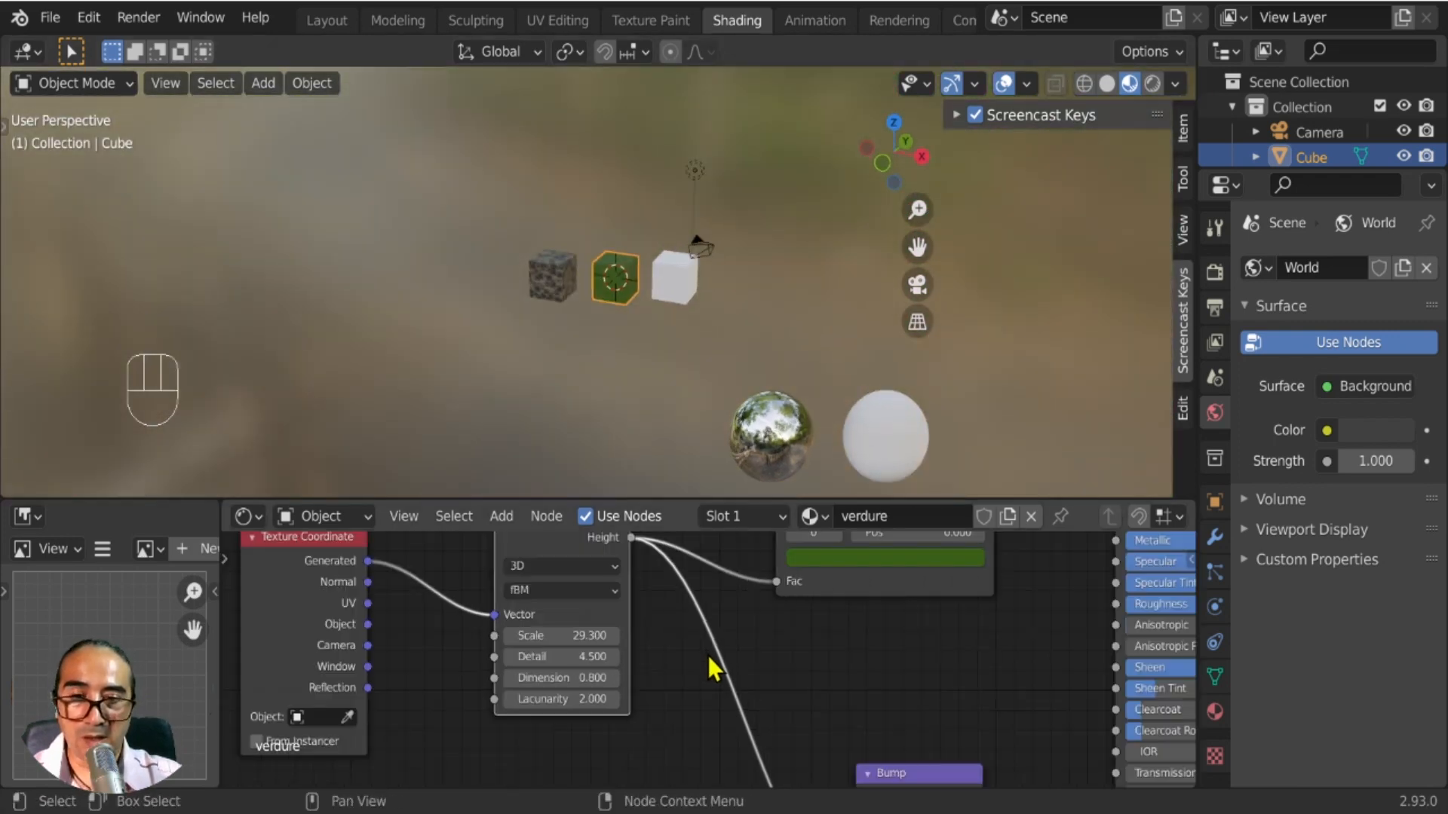
# Space the verdure Texture Coordinate node farther away from the Musgrave Texture node.
pyautogui.moveTo(649, 588); pyautogui.dragTo(635, 625)
pyautogui.moveTo(506, 601); pyautogui.dragTo(445, 645)
pyautogui.moveTo(785, 662); pyautogui.dragTo(674, 651, button='middle')
pyautogui.scroll(-3, 674, 651)
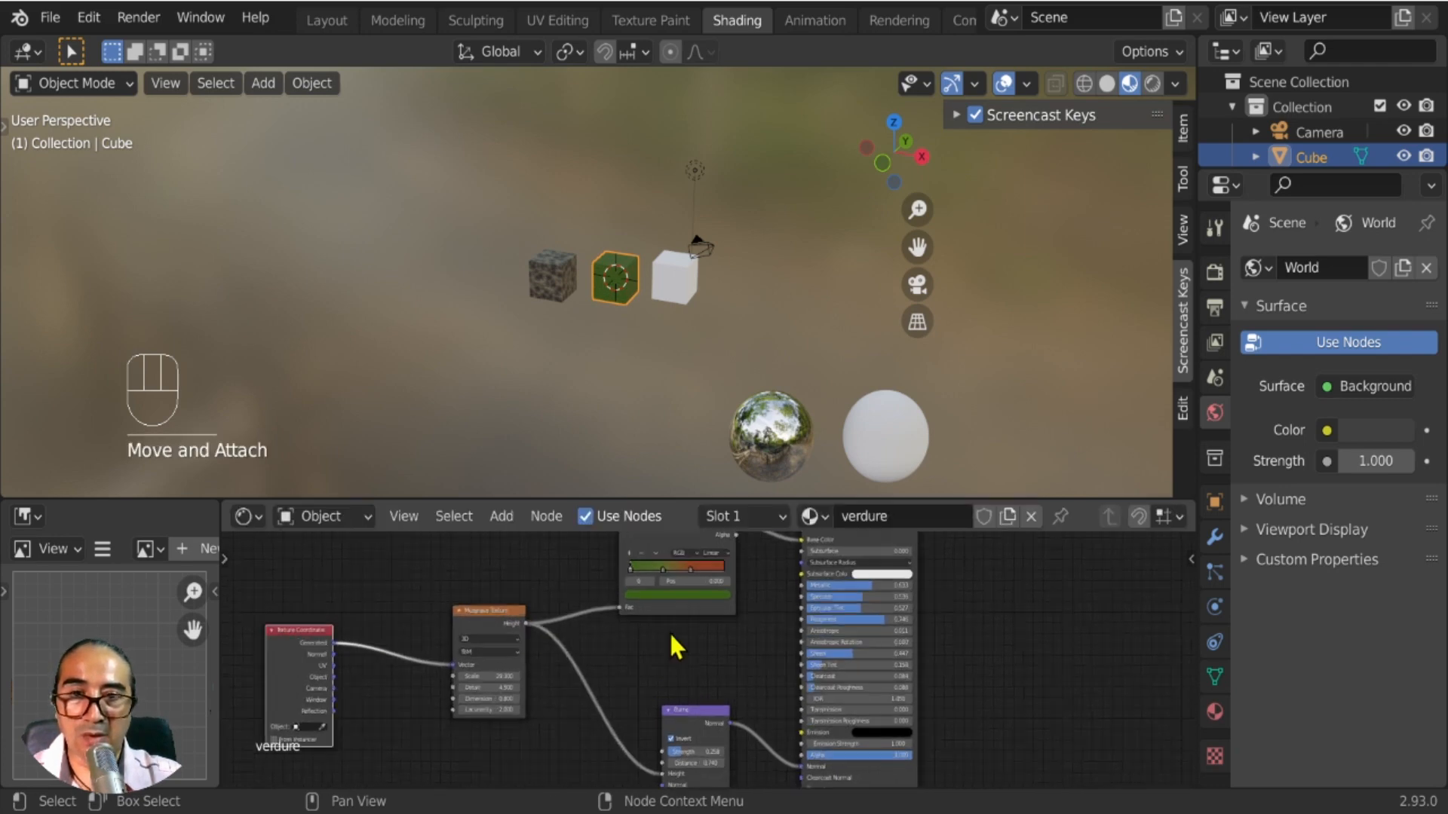
# Copy all the verdure nodes except the Material Output.
pyautogui.scroll(2, 632, 388)
pyautogui.scroll(-4, 682, 679)
pyautogui.scroll(-2, 709, 672)
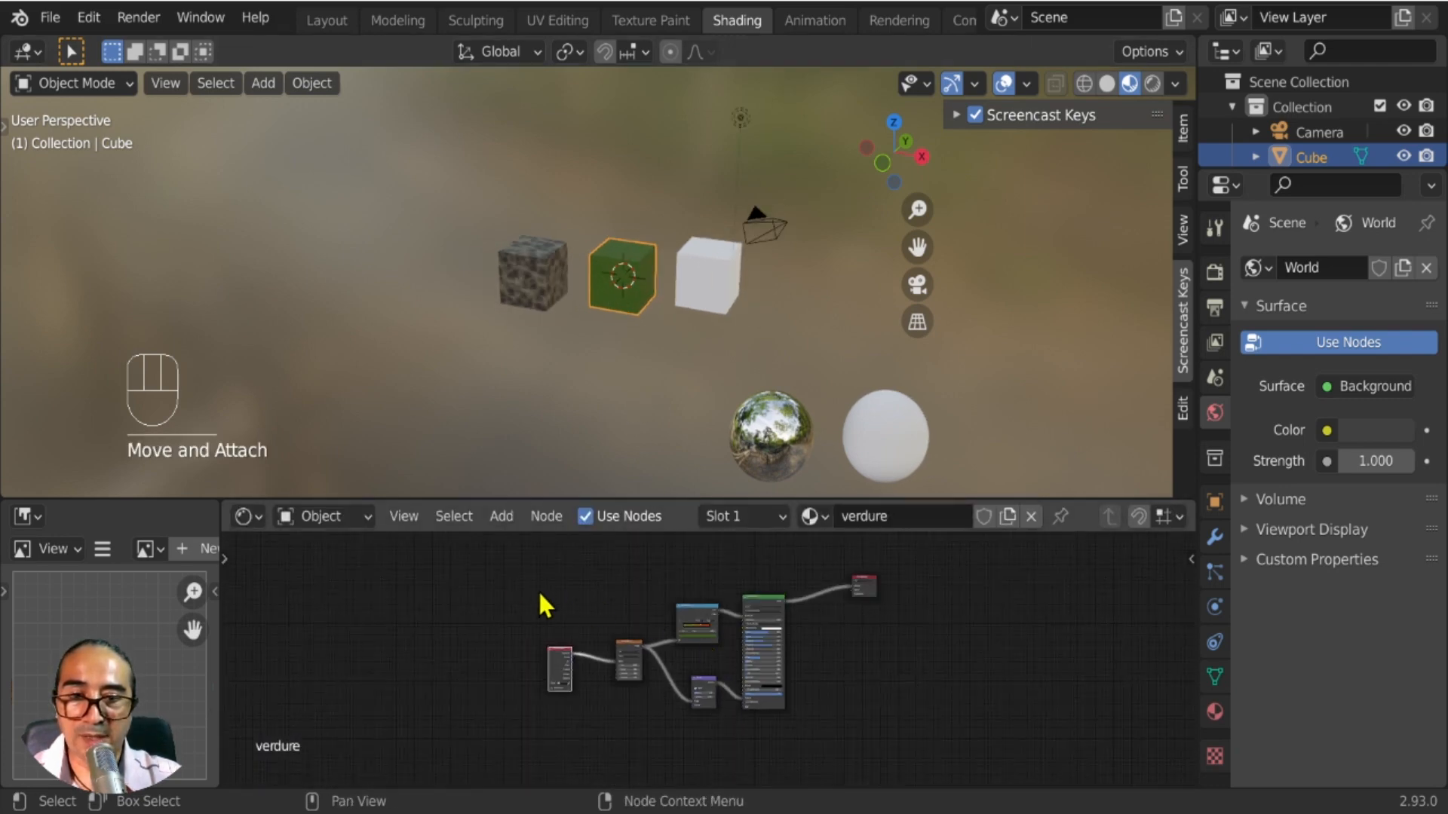
pyautogui.moveTo(500, 561); pyautogui.dragTo(793, 743)
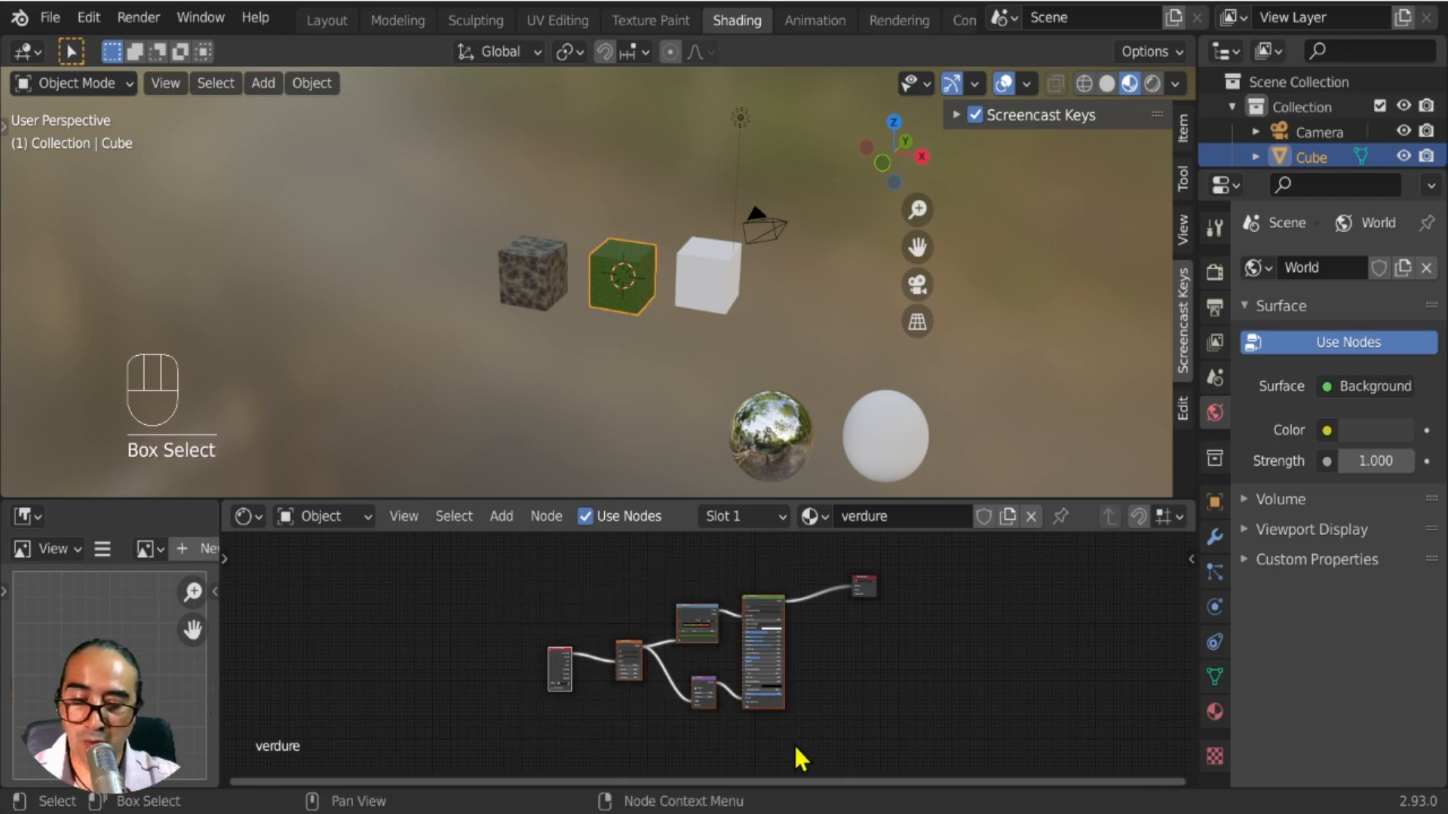
pyautogui.press('ctrl')
pyautogui.hotkey('ctrl', 'c')
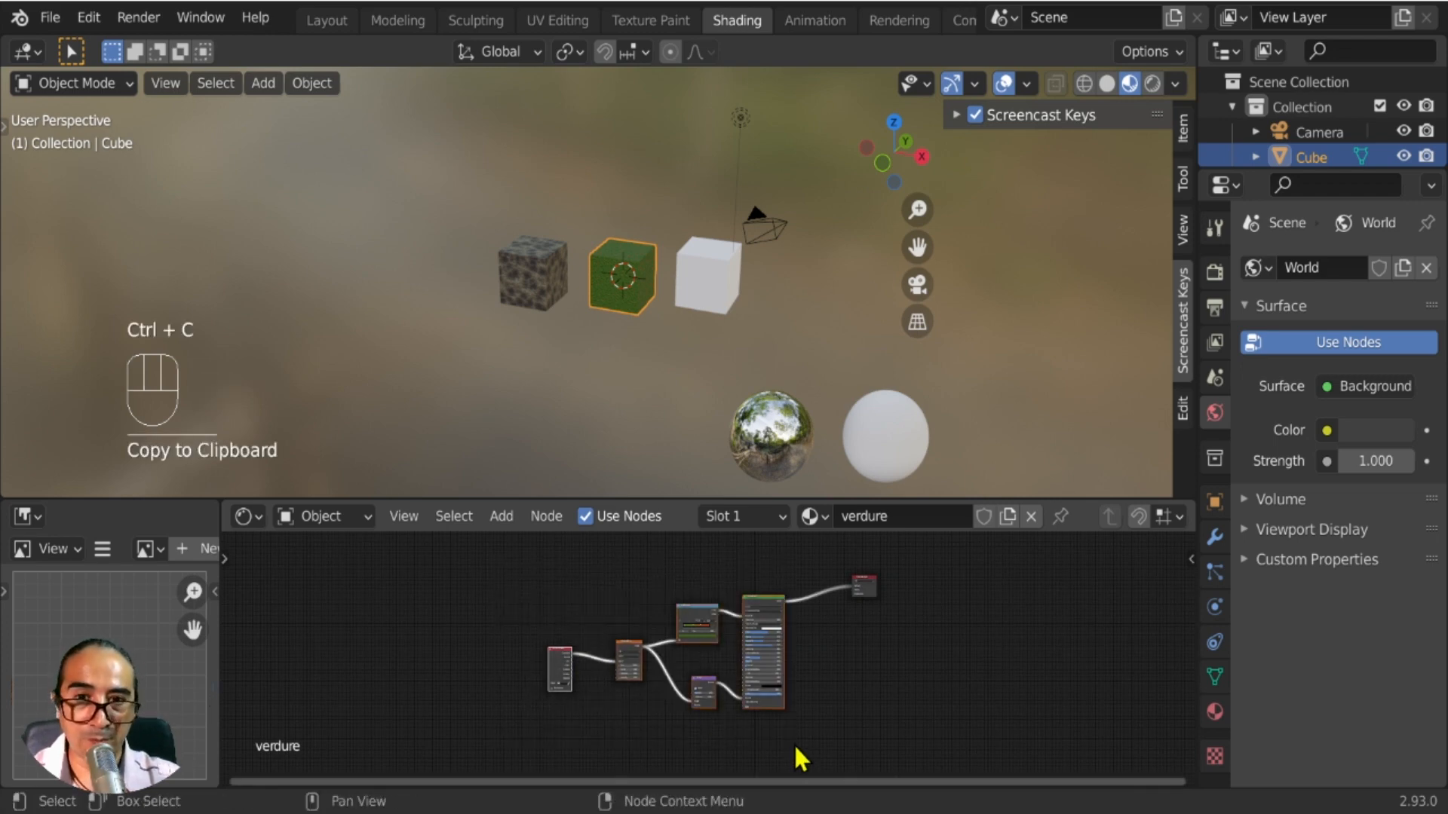
# Create a new material on the white third cube and enlarge the node editor area upward.
pyautogui.click(712, 251)
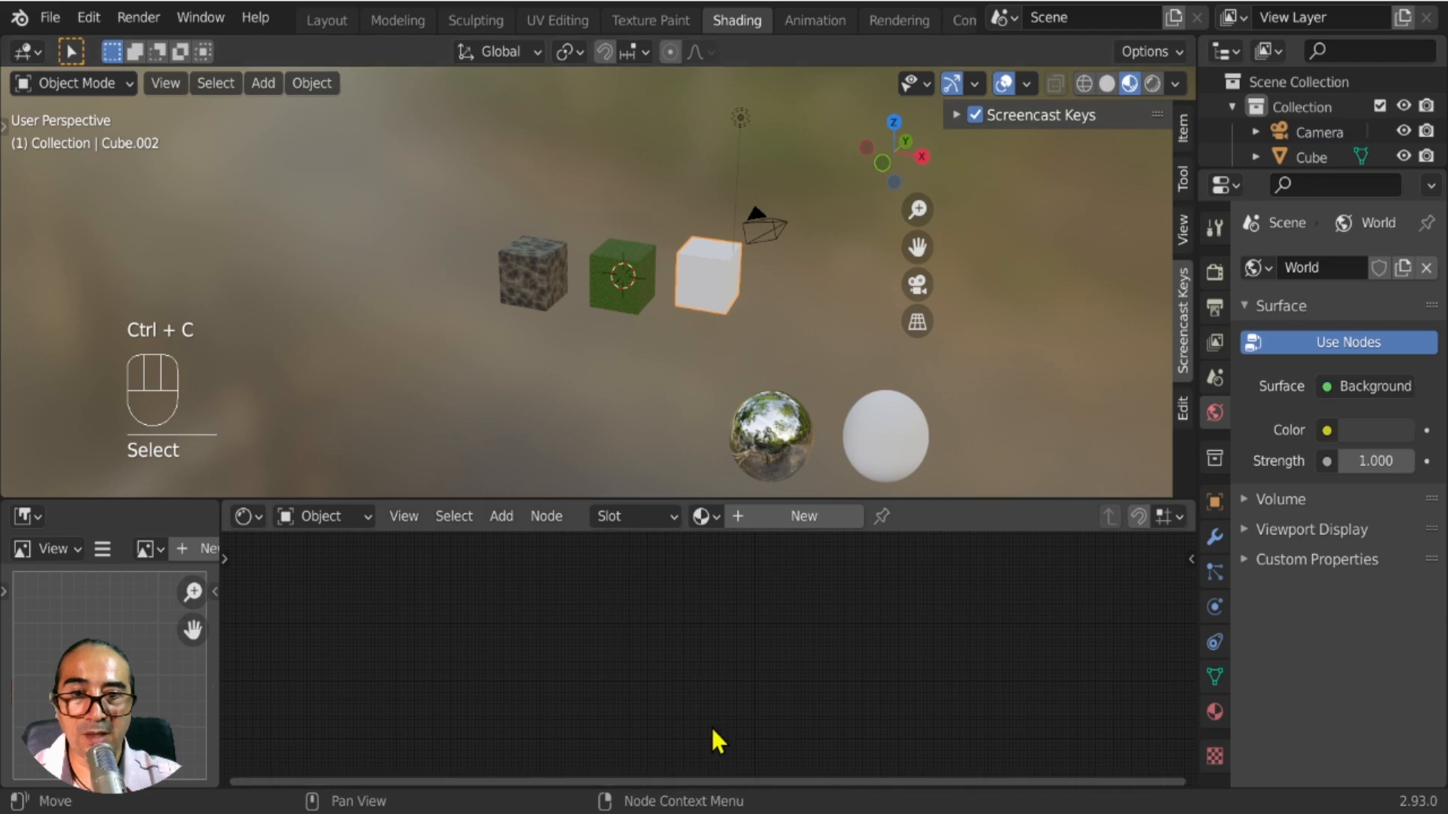
pyautogui.click(808, 517)
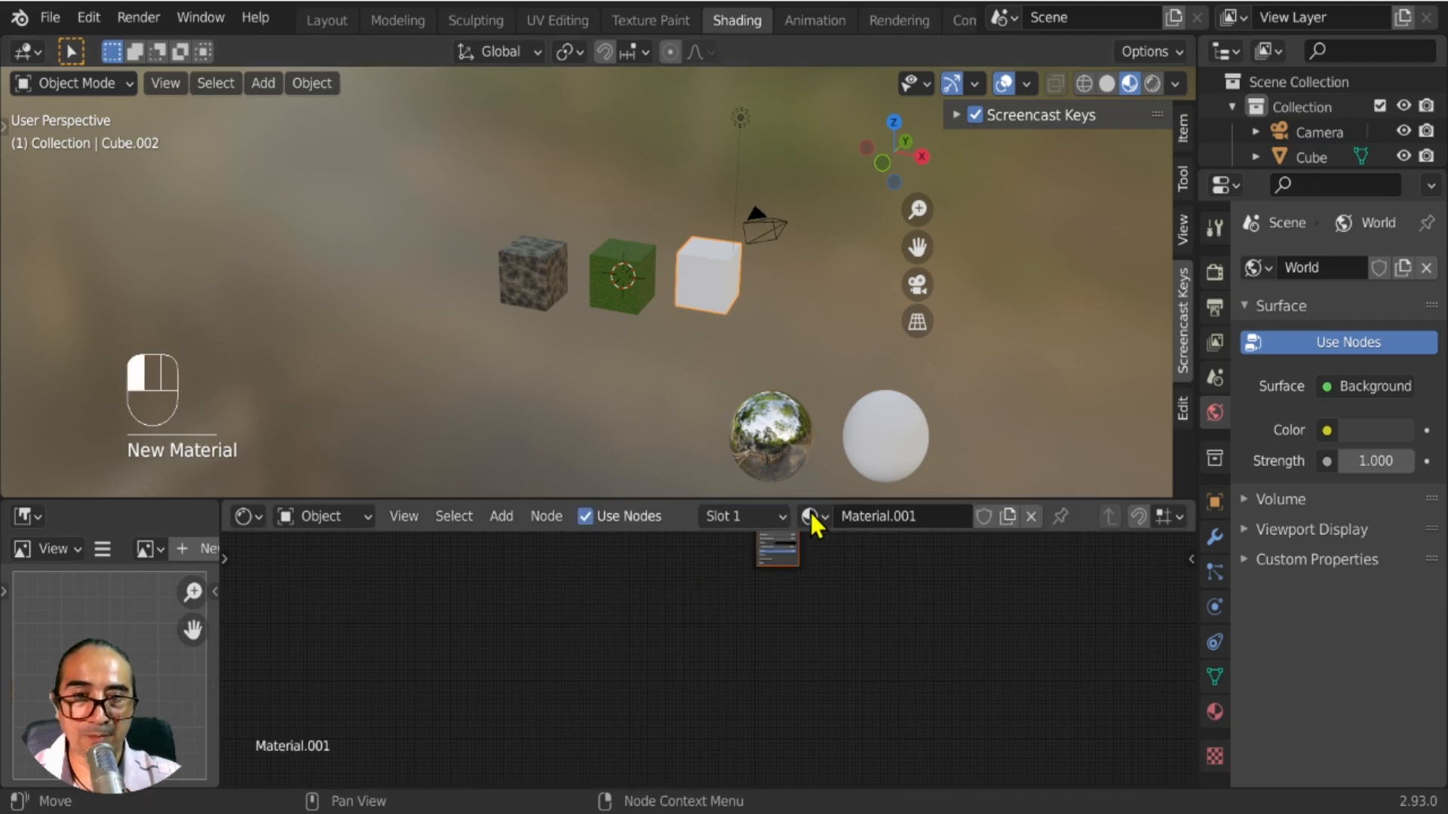
pyautogui.moveTo(929, 497); pyautogui.dragTo(929, 332)
pyautogui.scroll(5, 867, 585)
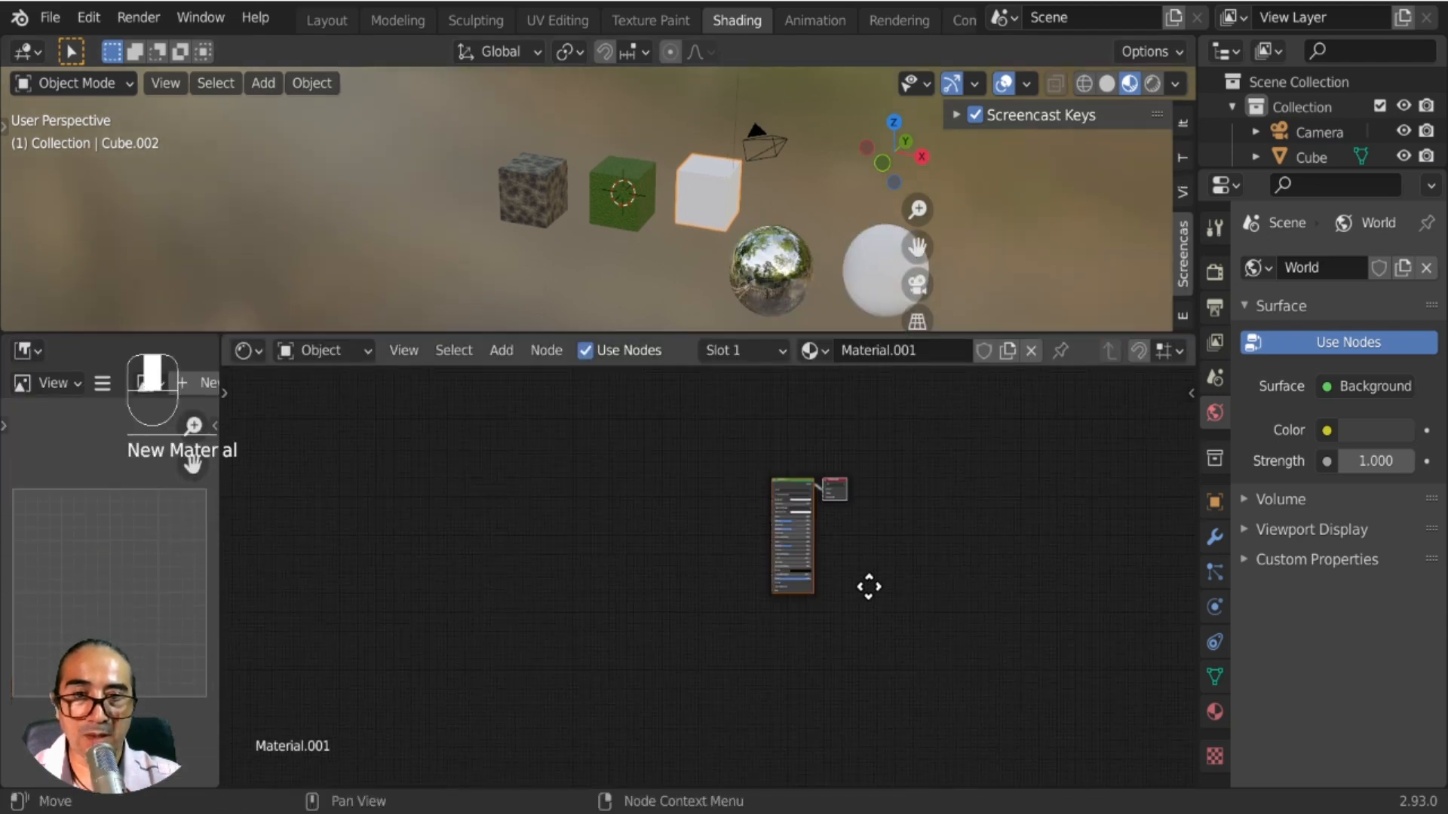
# Move the default Principled BSDF away from the Material Output and paste the copied verdure nodes beside it.
pyautogui.click(951, 530)
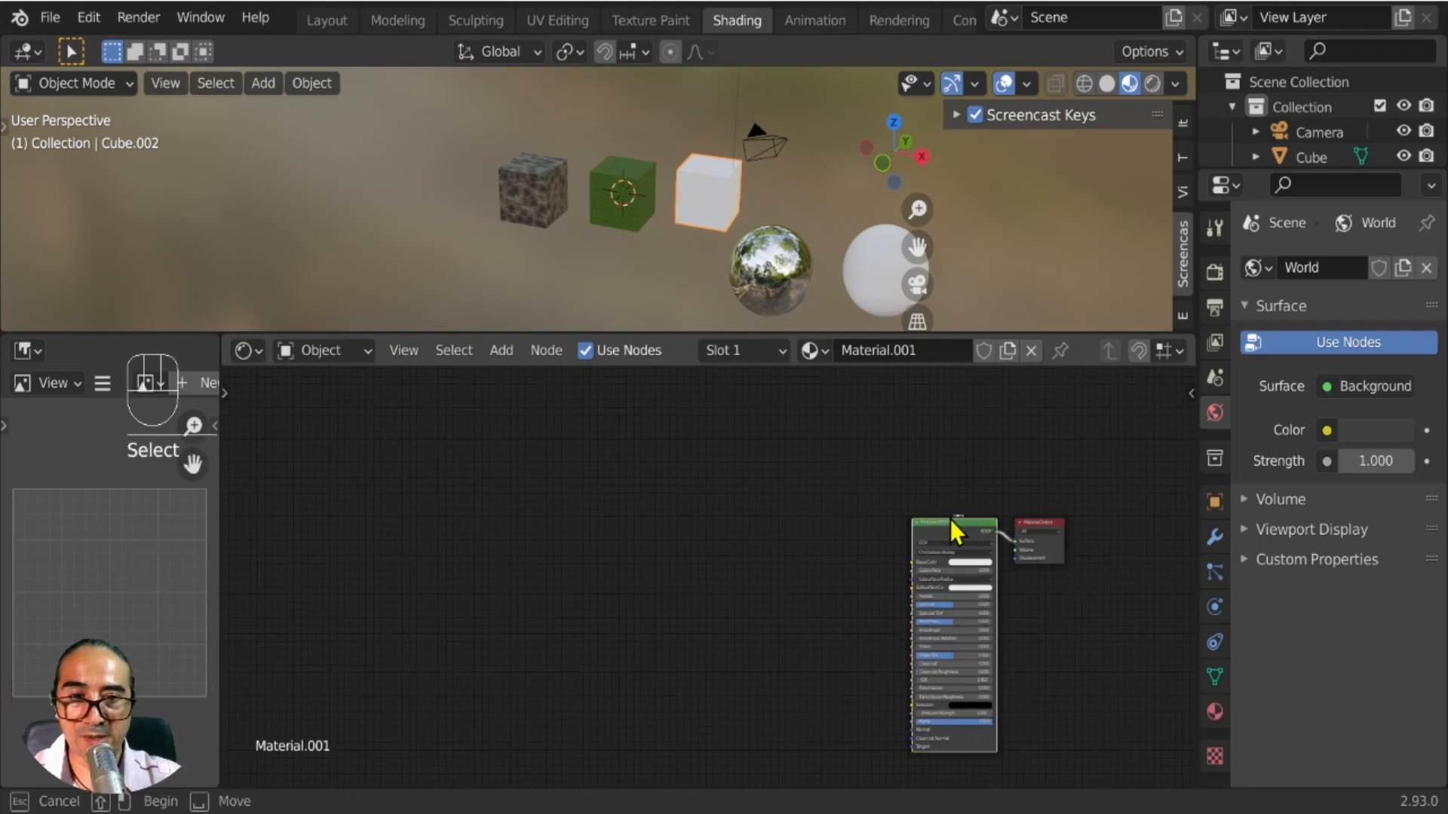
pyautogui.moveTo(948, 522); pyautogui.dragTo(856, 478)
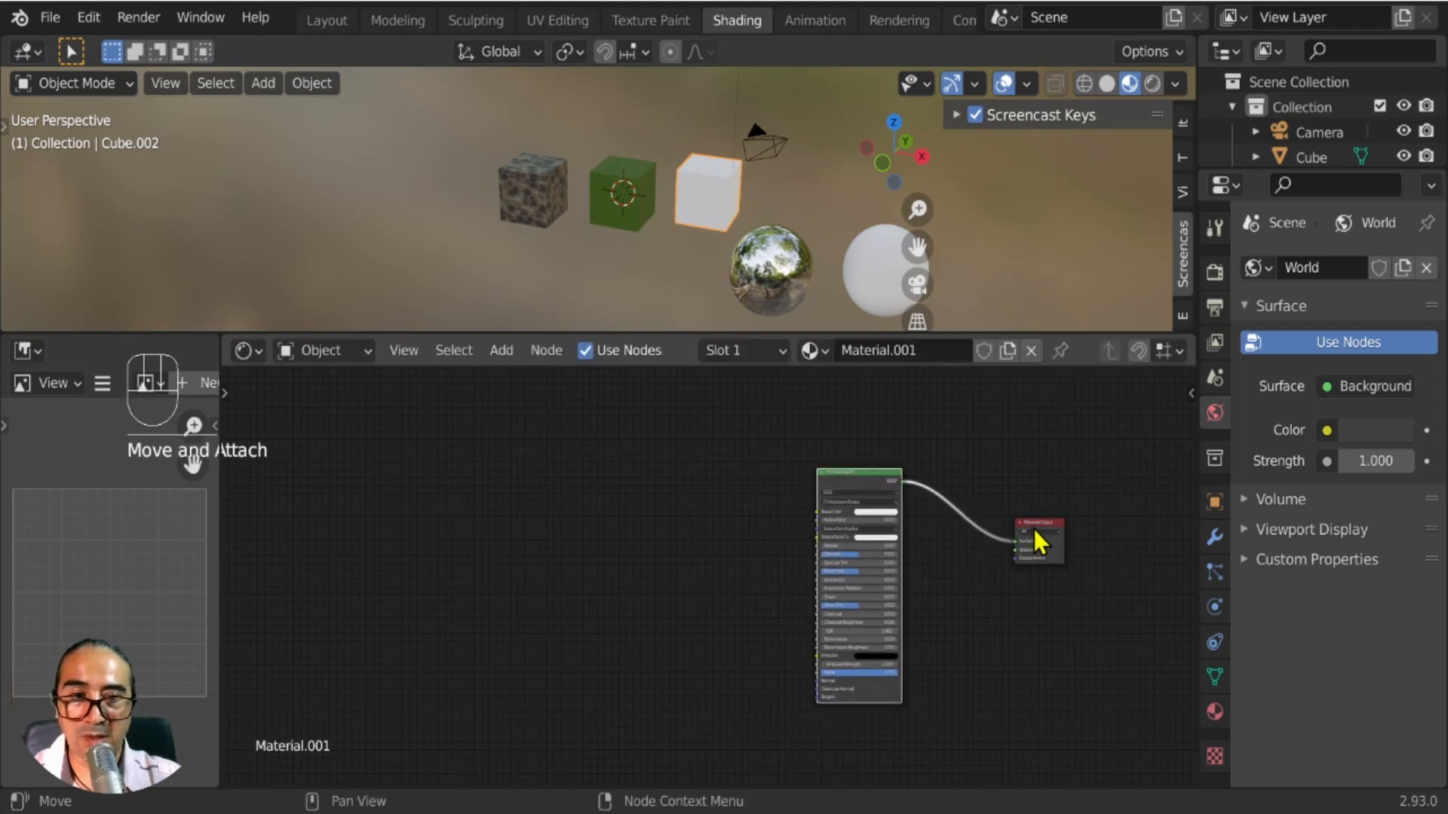
pyautogui.scroll(-4, 585, 643)
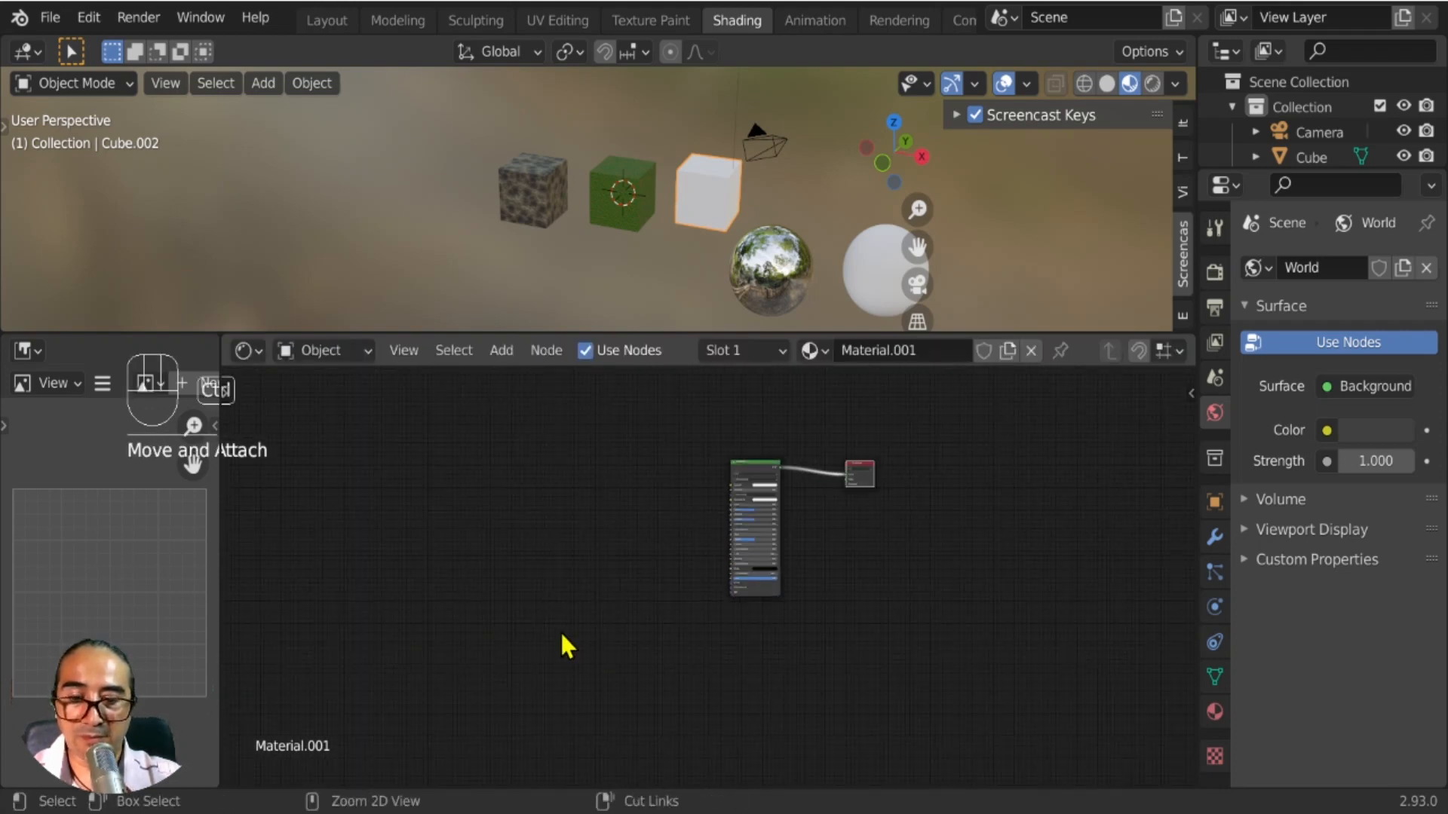
pyautogui.hotkey('ctrl', 'v')
pyautogui.moveTo(672, 754); pyautogui.dragTo(702, 663, button='middle')
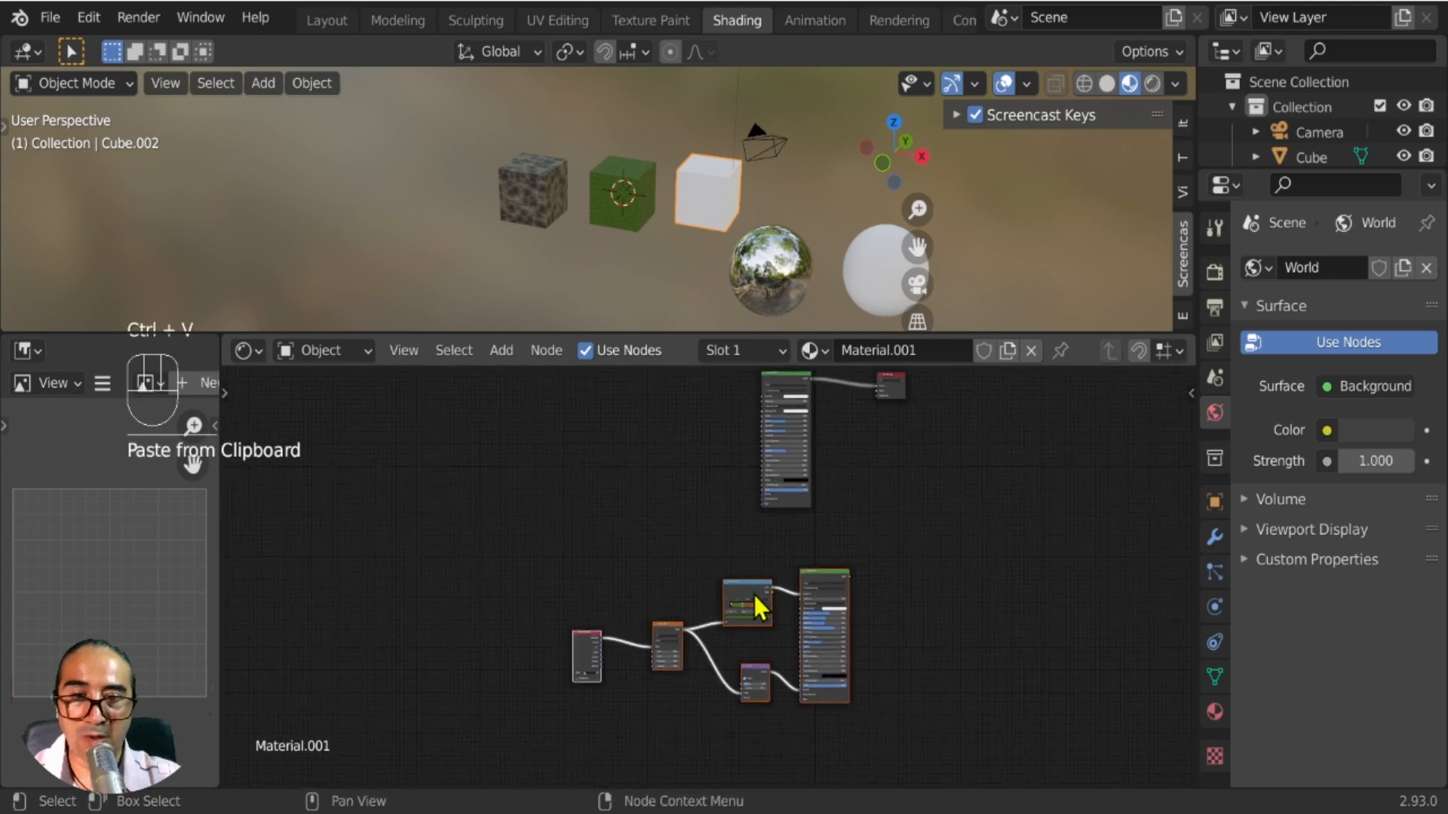
pyautogui.moveTo(754, 603); pyautogui.dragTo(649, 422)
pyautogui.scroll(1, 808, 517)
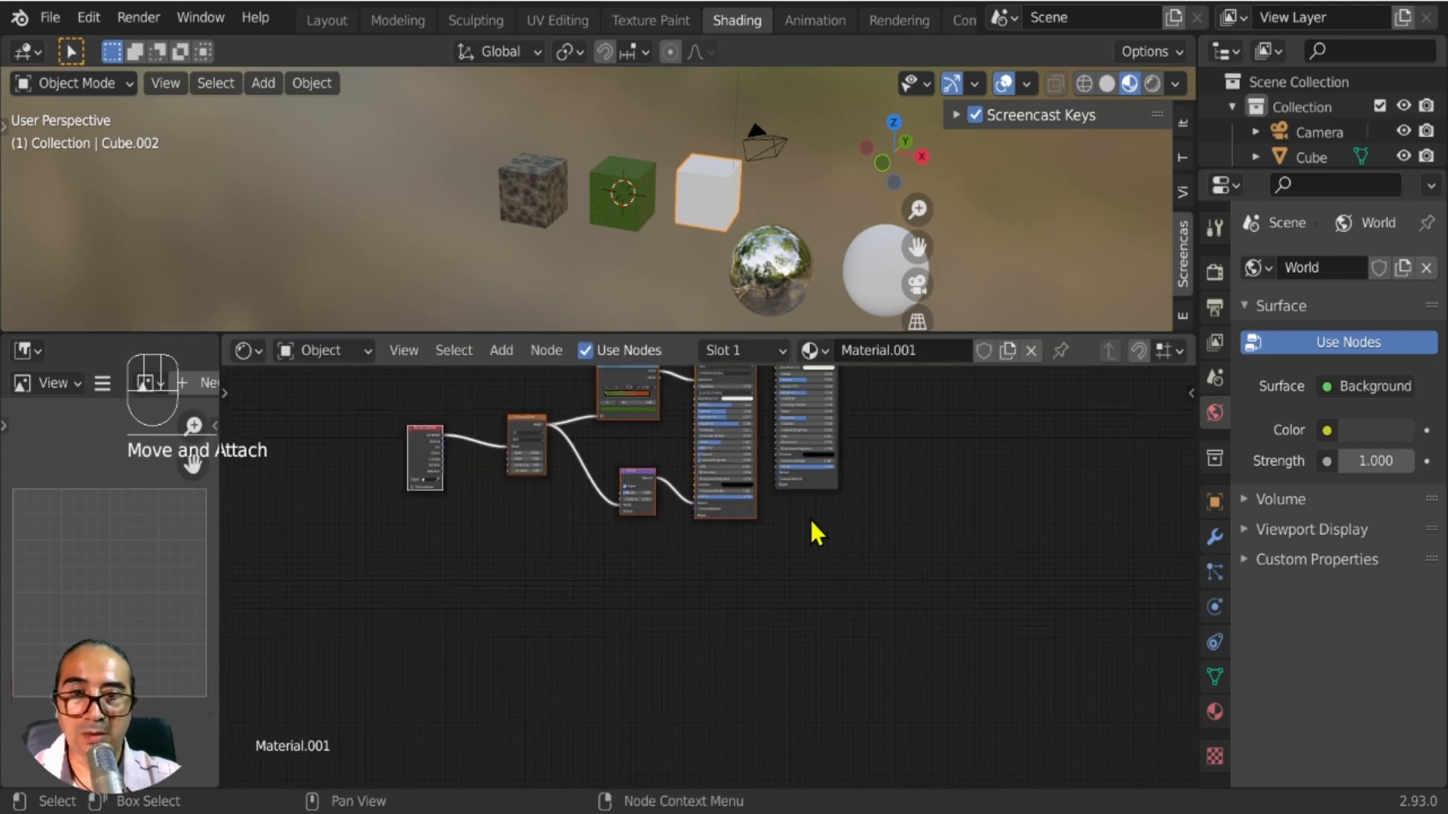
pyautogui.scroll(5, 810, 520)
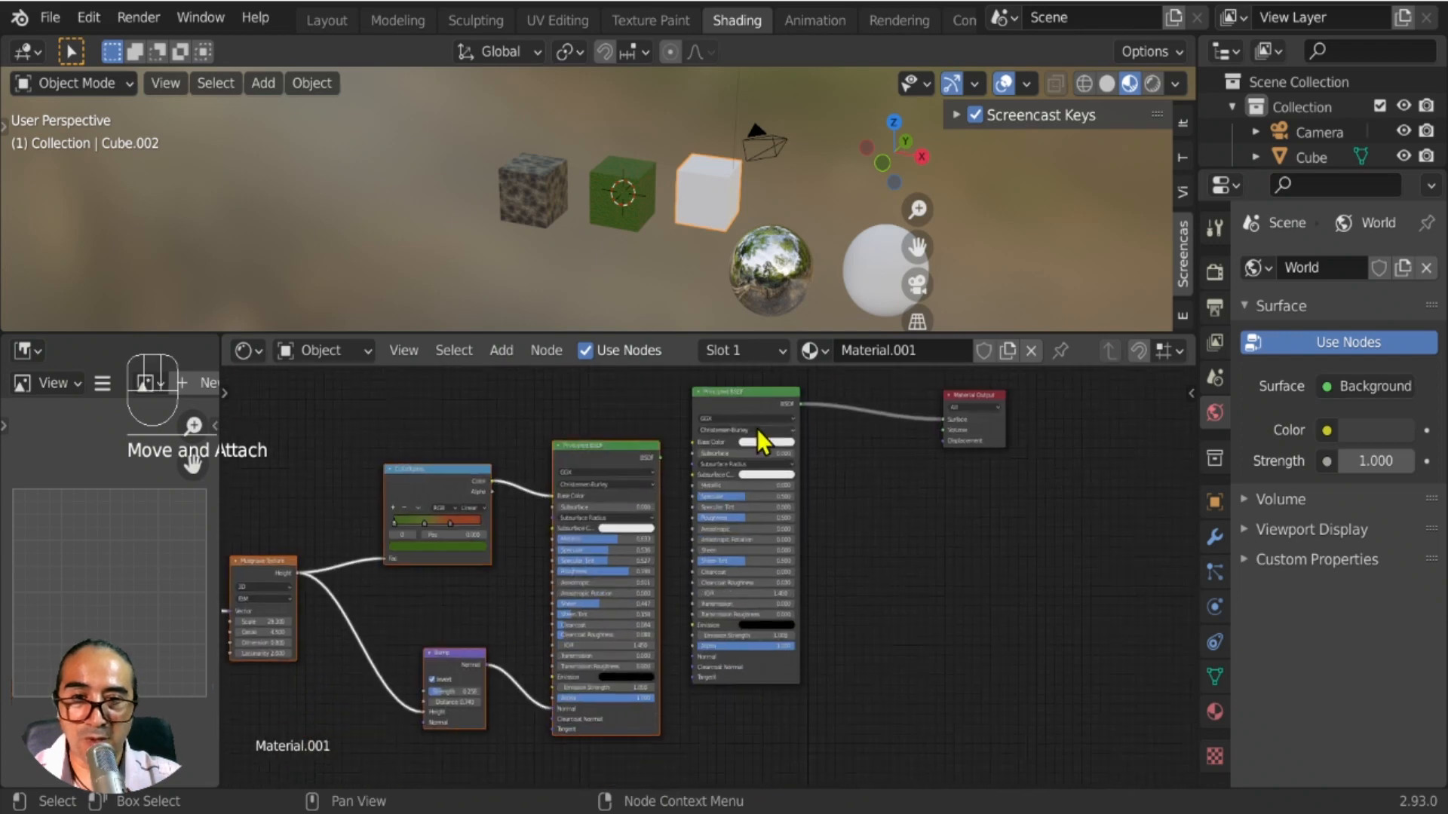
# Delete the default Principled BSDF and link the pasted Principled BSDF to the Material Output's Surface input.
pyautogui.moveTo(771, 392); pyautogui.dragTo(802, 422)
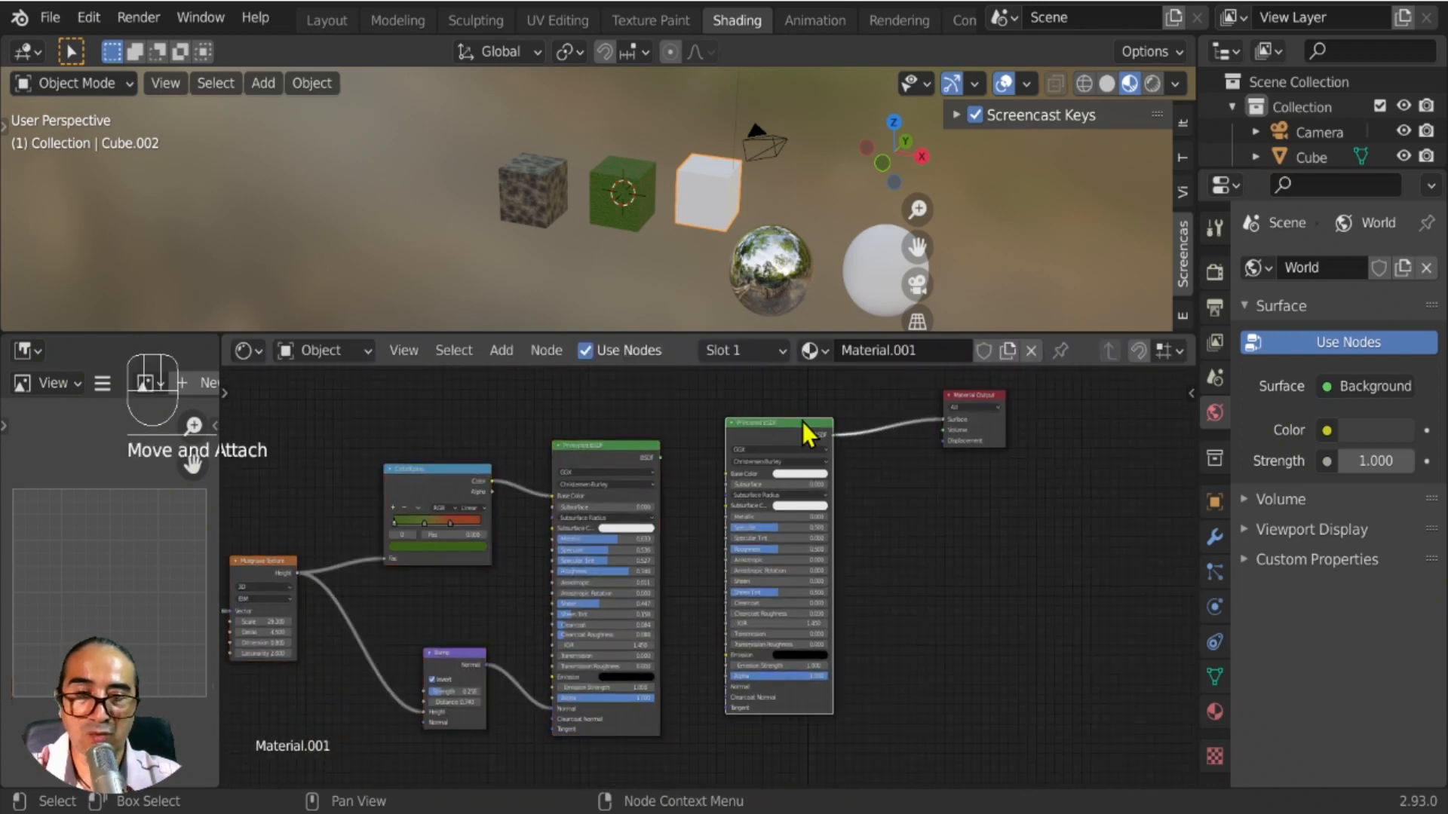
pyautogui.press('x')
pyautogui.moveTo(659, 456); pyautogui.dragTo(945, 421)
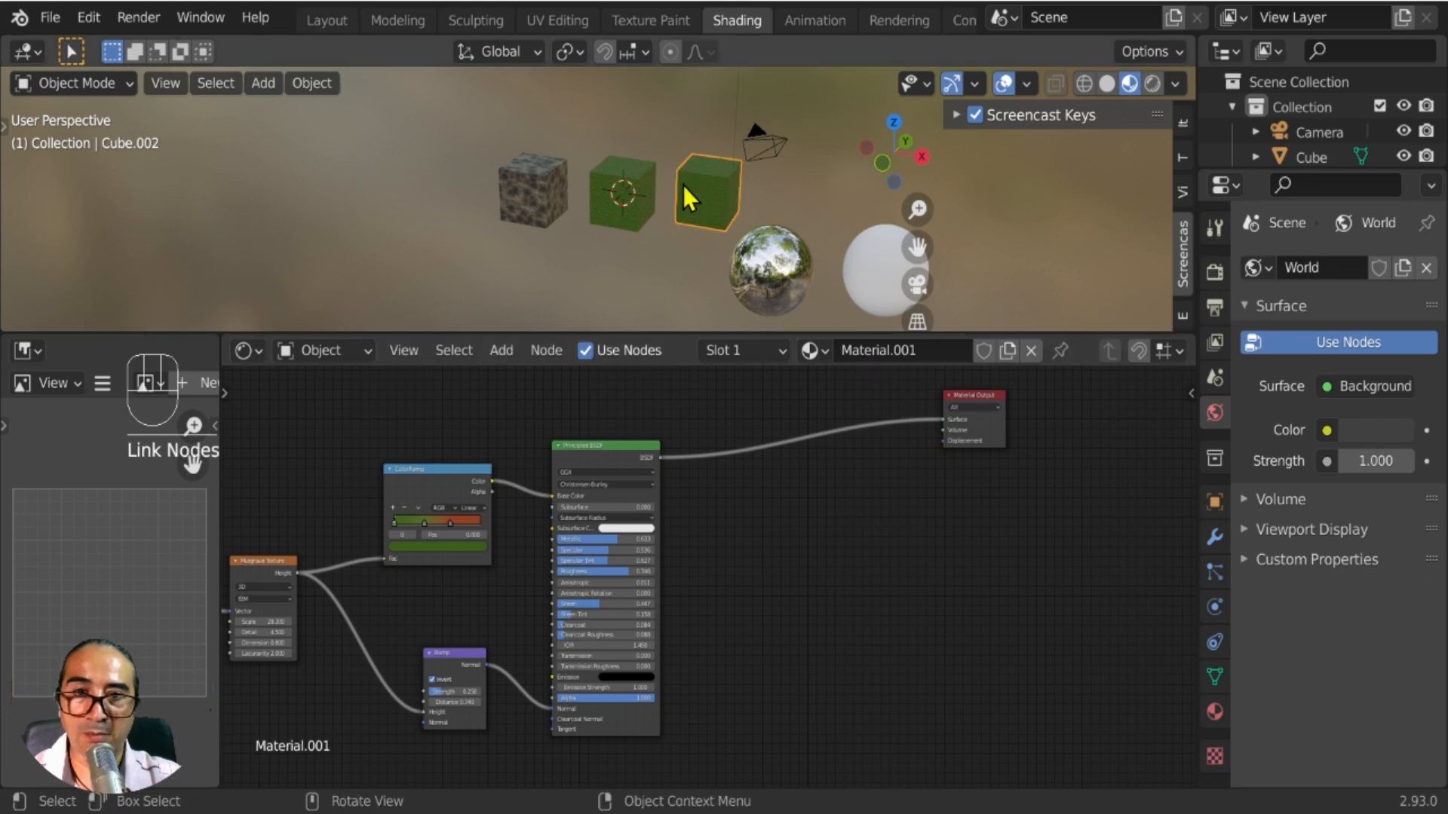
# Rename the third cube's material as melange.
pyautogui.click(881, 350)
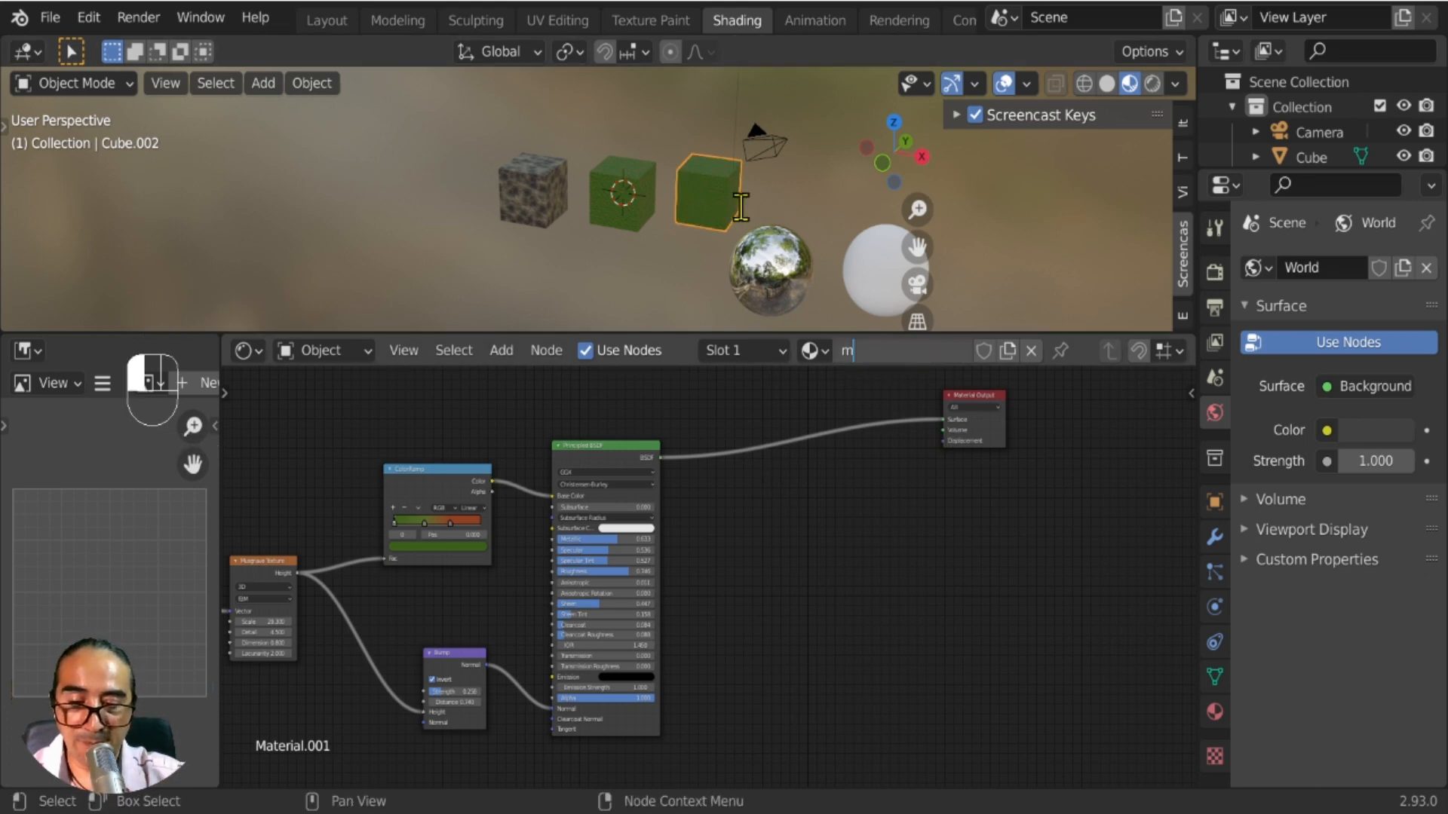
pyautogui.press('Return')
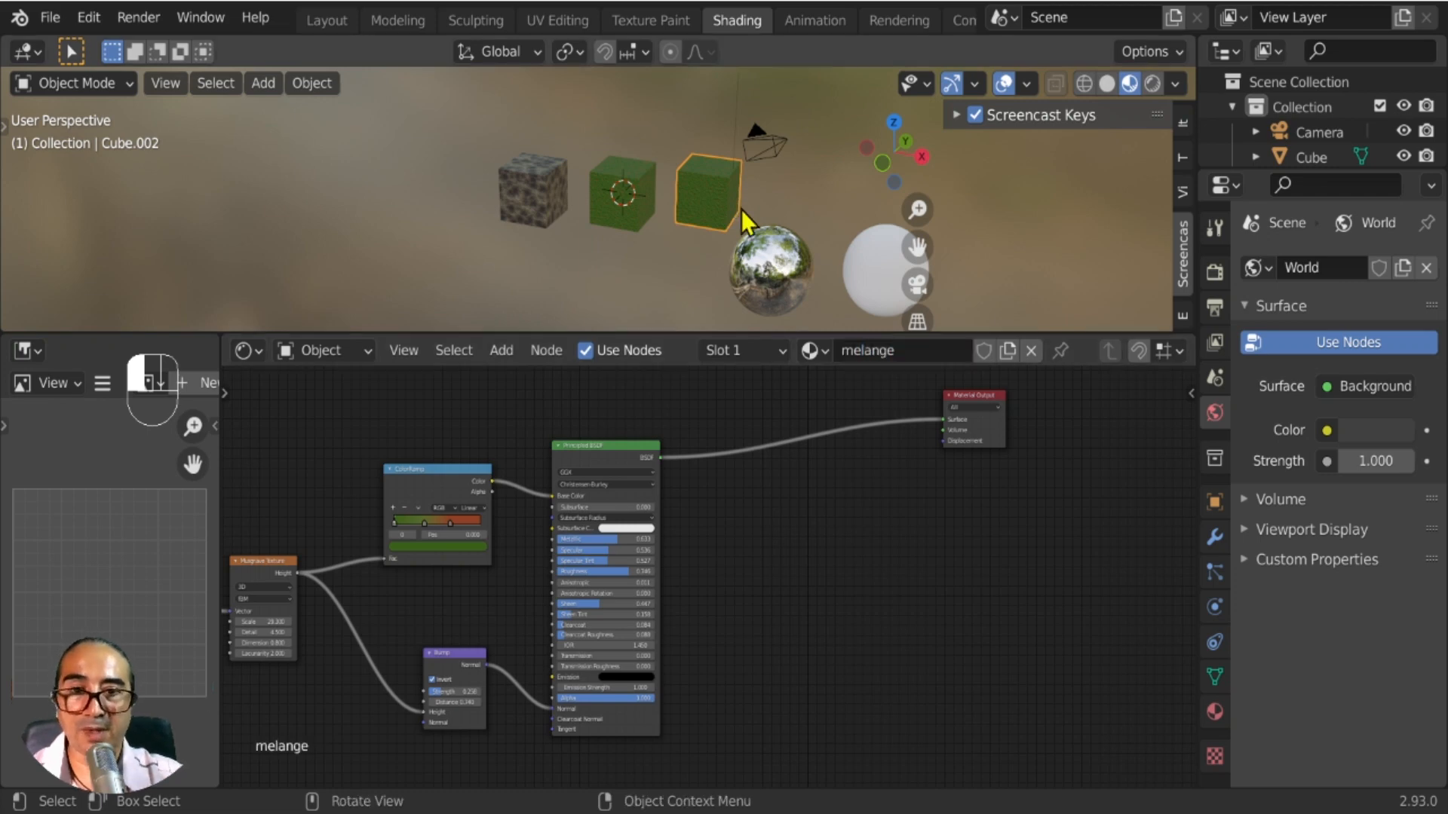
# Widen the Material Output node and disconnect the Principled BSDF from its Surface input.
pyautogui.scroll(-1, 733, 573)
pyautogui.moveTo(736, 569); pyautogui.dragTo(760, 660, button='middle')
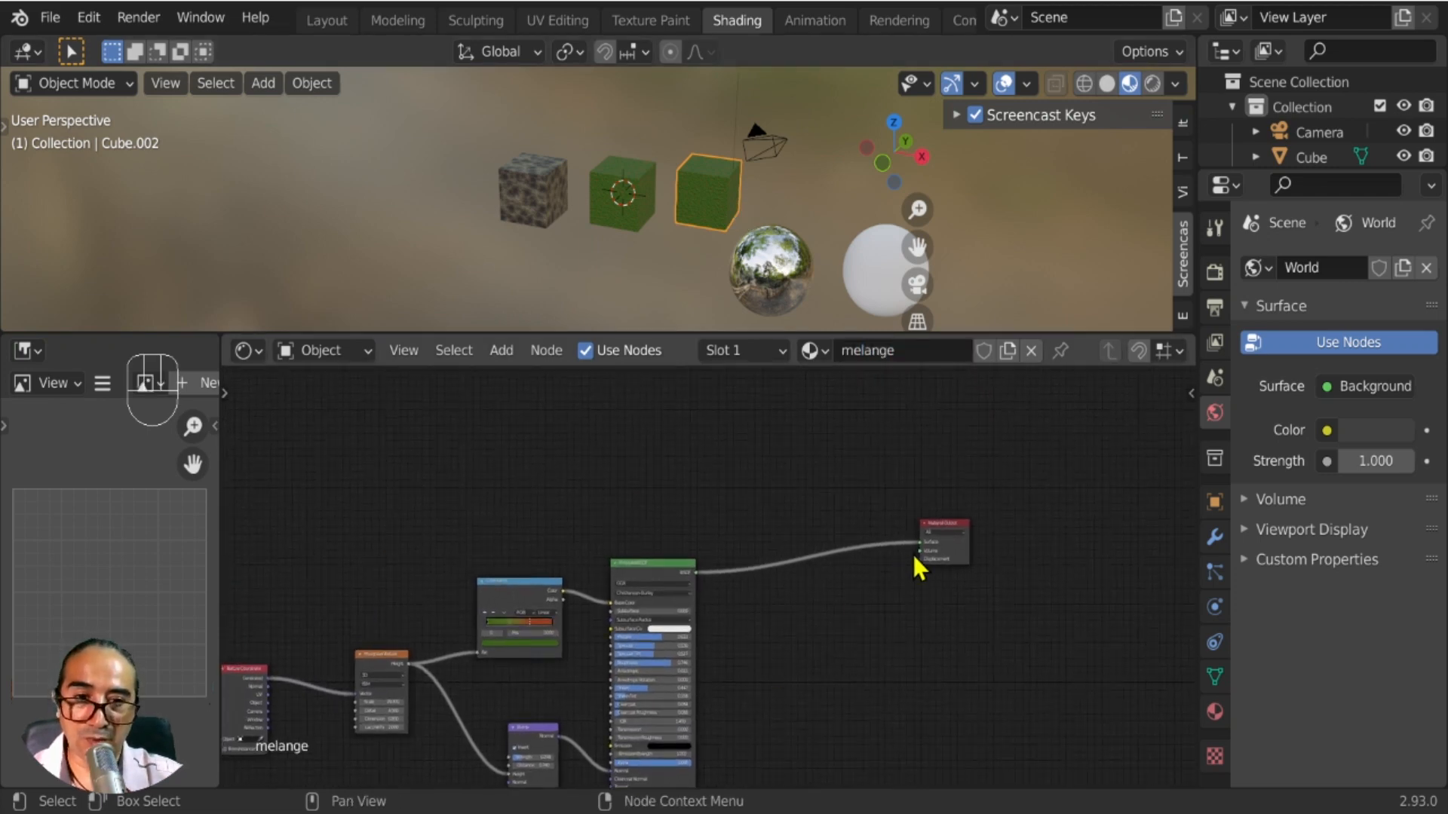
pyautogui.moveTo(921, 545); pyautogui.dragTo(857, 541)
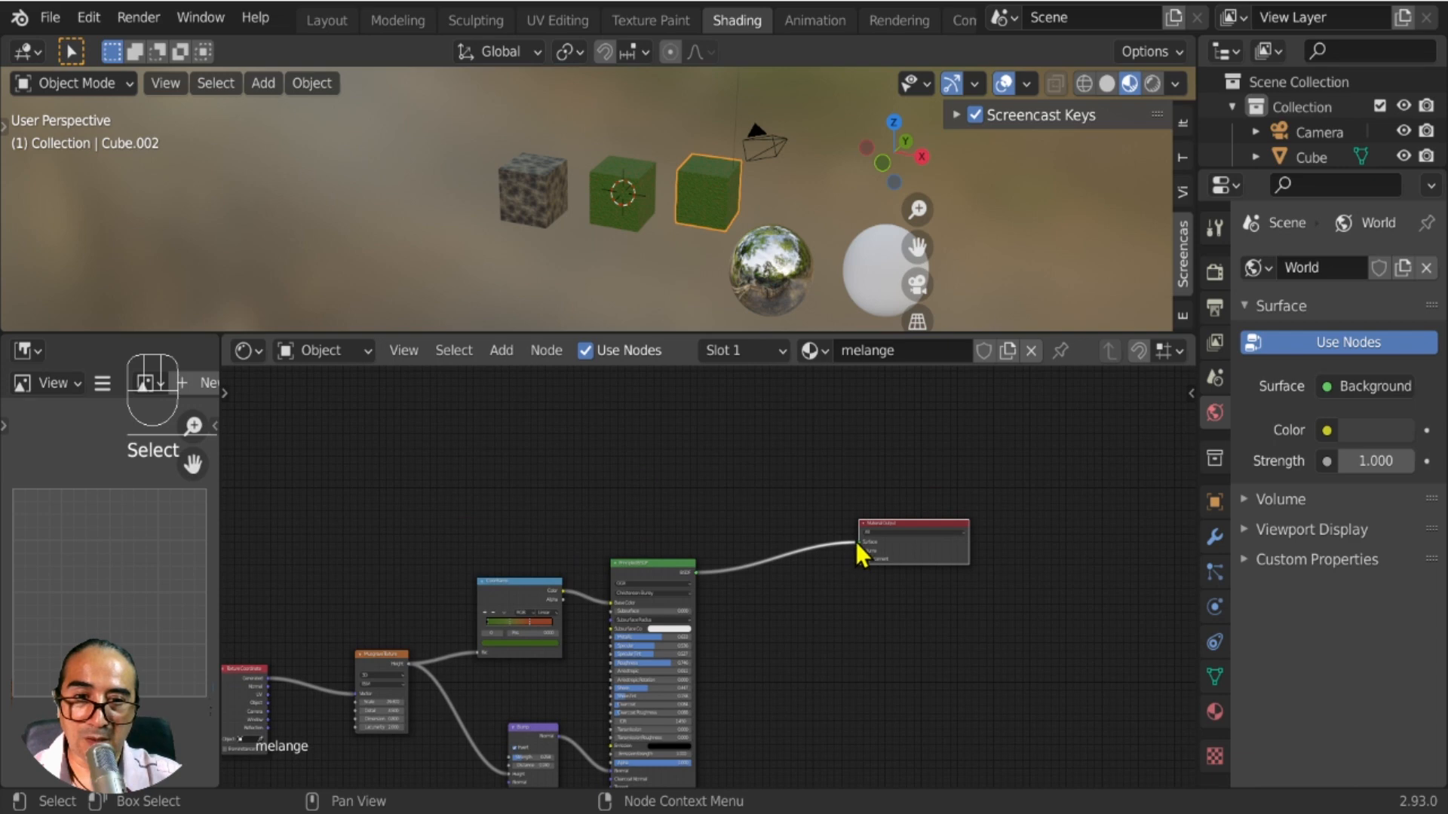
pyautogui.click(785, 583)
pyautogui.scroll(5, 943, 528)
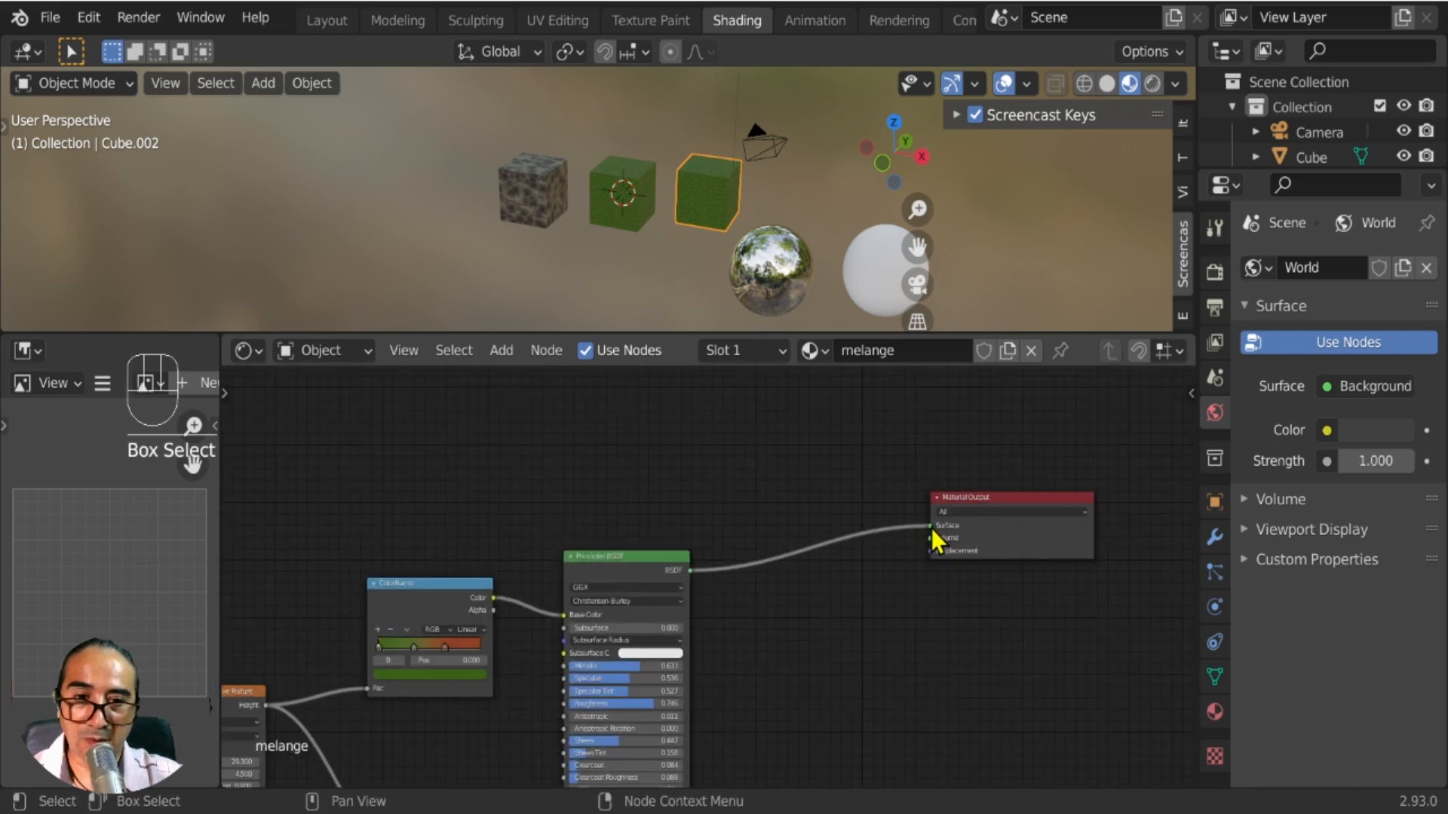
pyautogui.moveTo(931, 528); pyautogui.dragTo(702, 540)
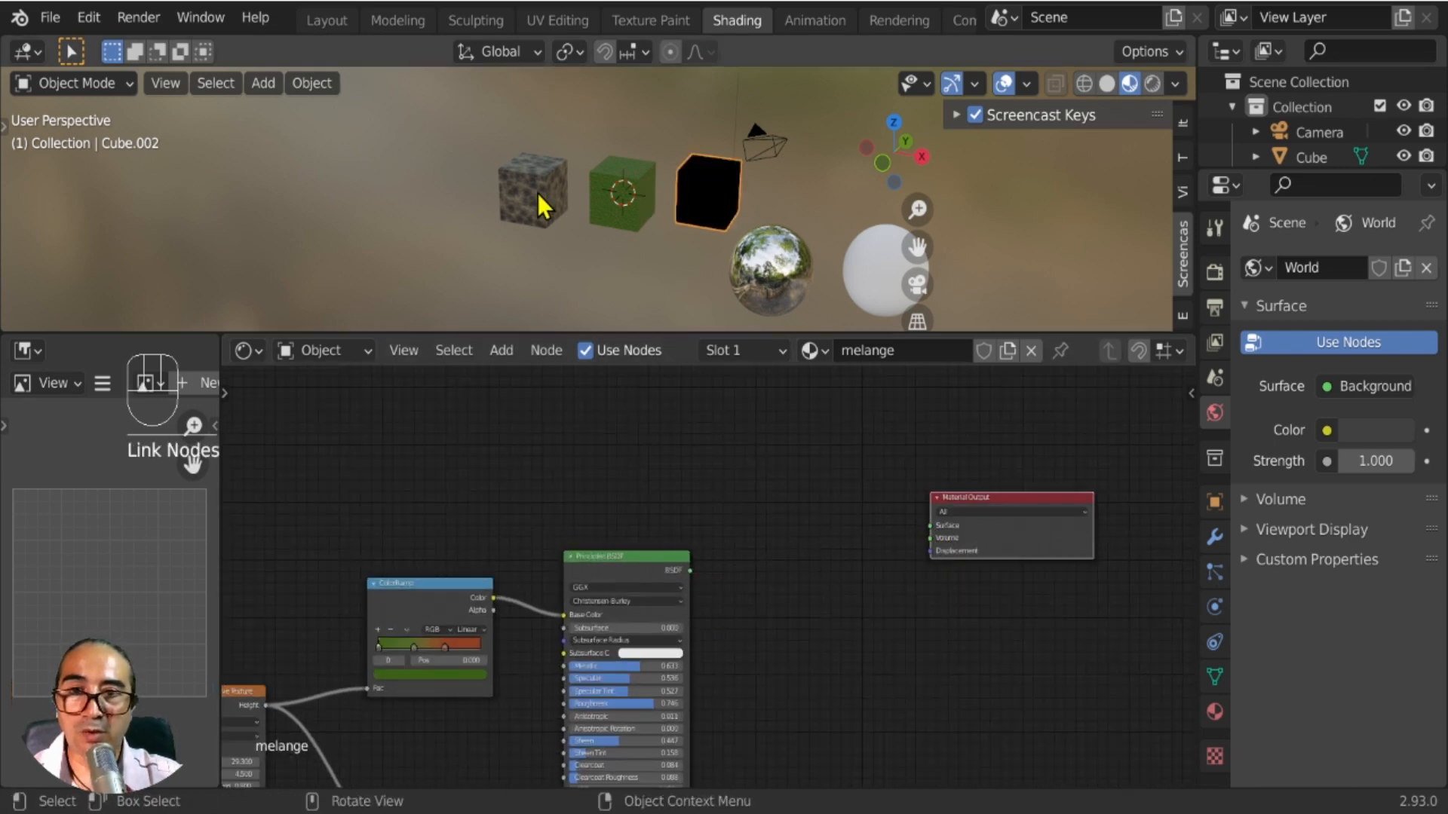
# Select the rock cube and copy all its rochers nodes except the Material Output.
pyautogui.click(535, 178)
pyautogui.scroll(-4, 534, 177)
pyautogui.scroll(-3, 552, 420)
pyautogui.moveTo(569, 480); pyautogui.dragTo(434, 447, button='middle')
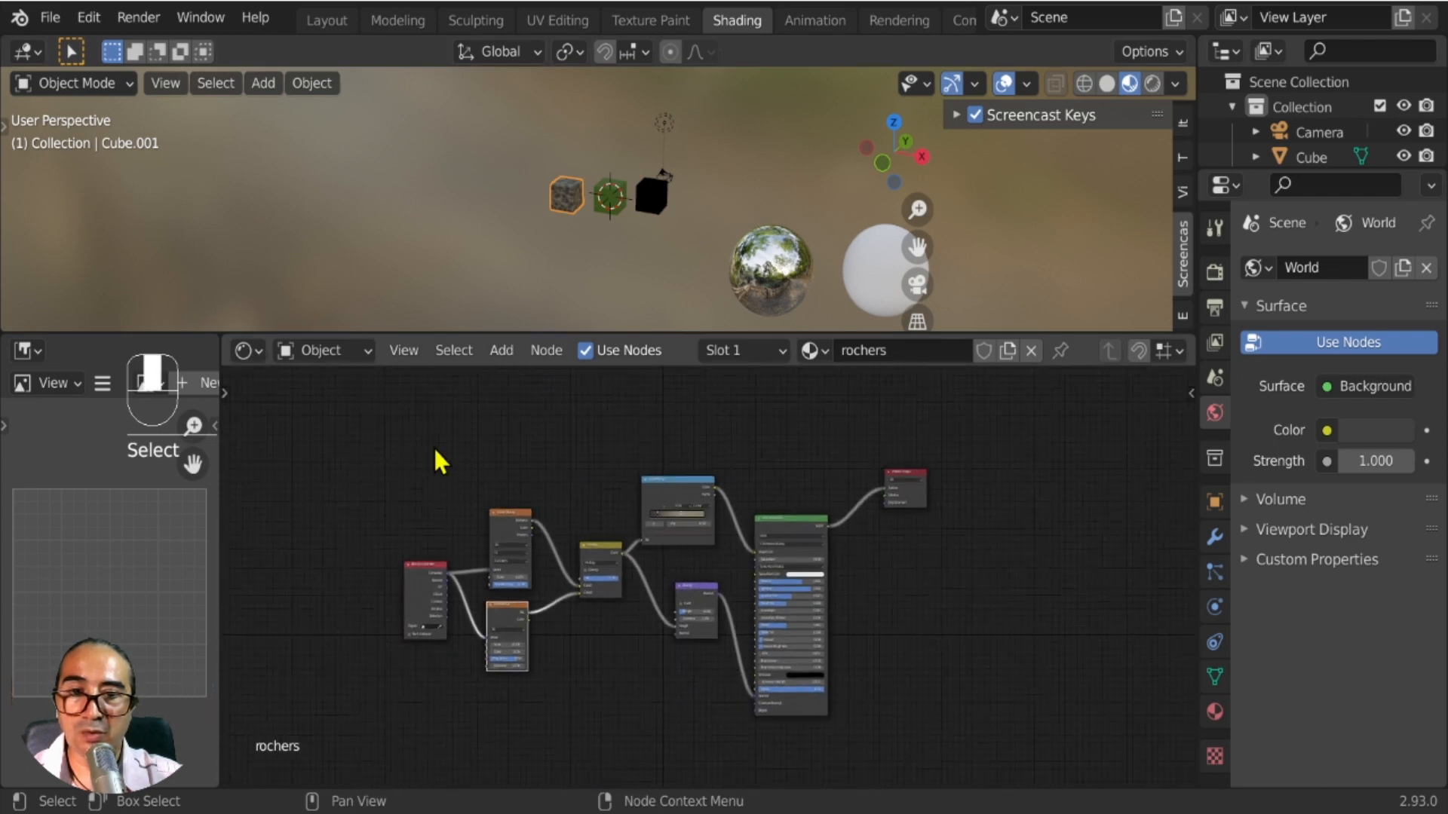
pyautogui.moveTo(340, 406); pyautogui.dragTo(859, 763)
pyautogui.hotkey('ctrl', 'c')
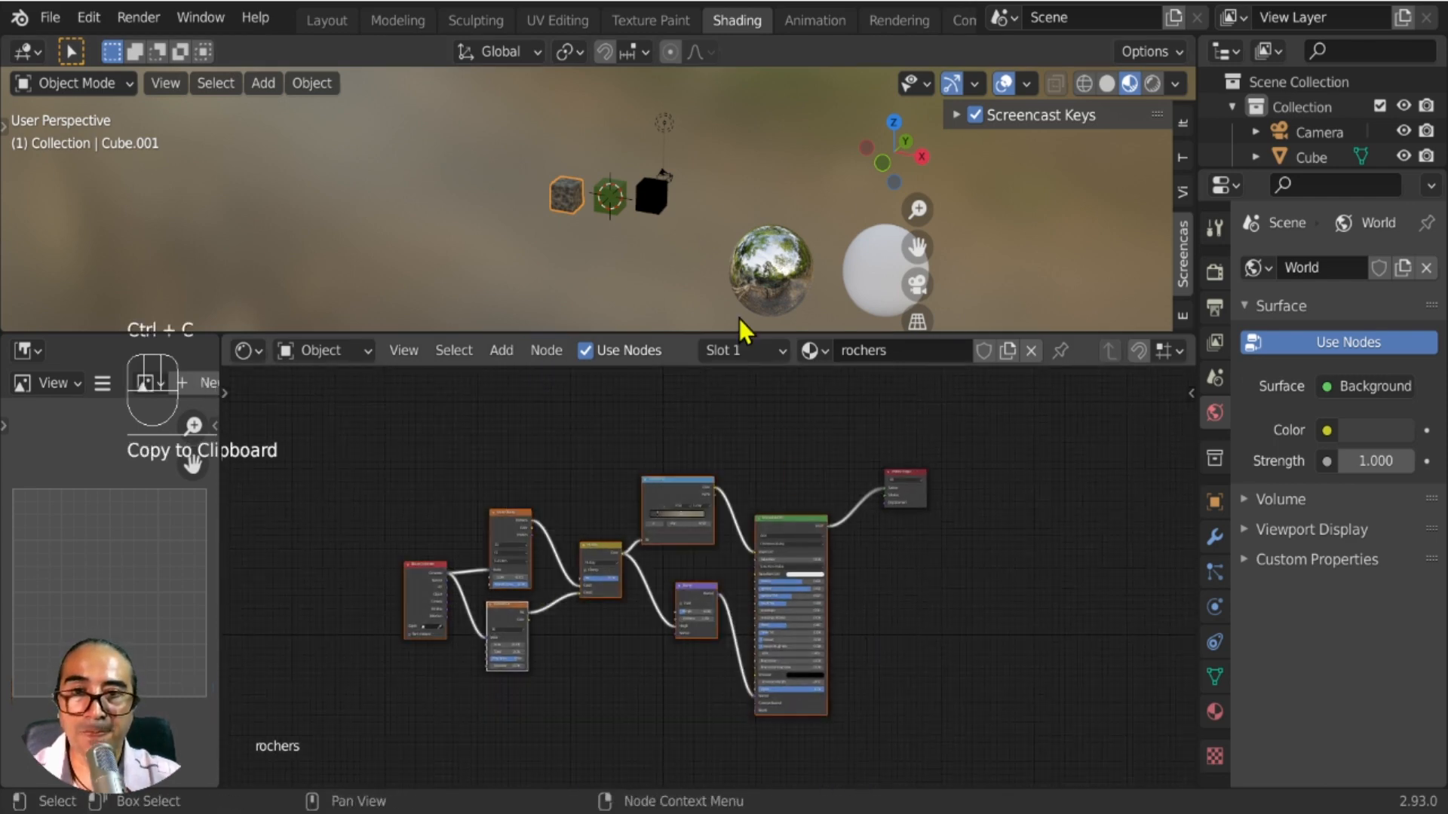
# Paste the rochers nodes into the third cube's melange material and place them above the grass nodes.
pyautogui.click(650, 192)
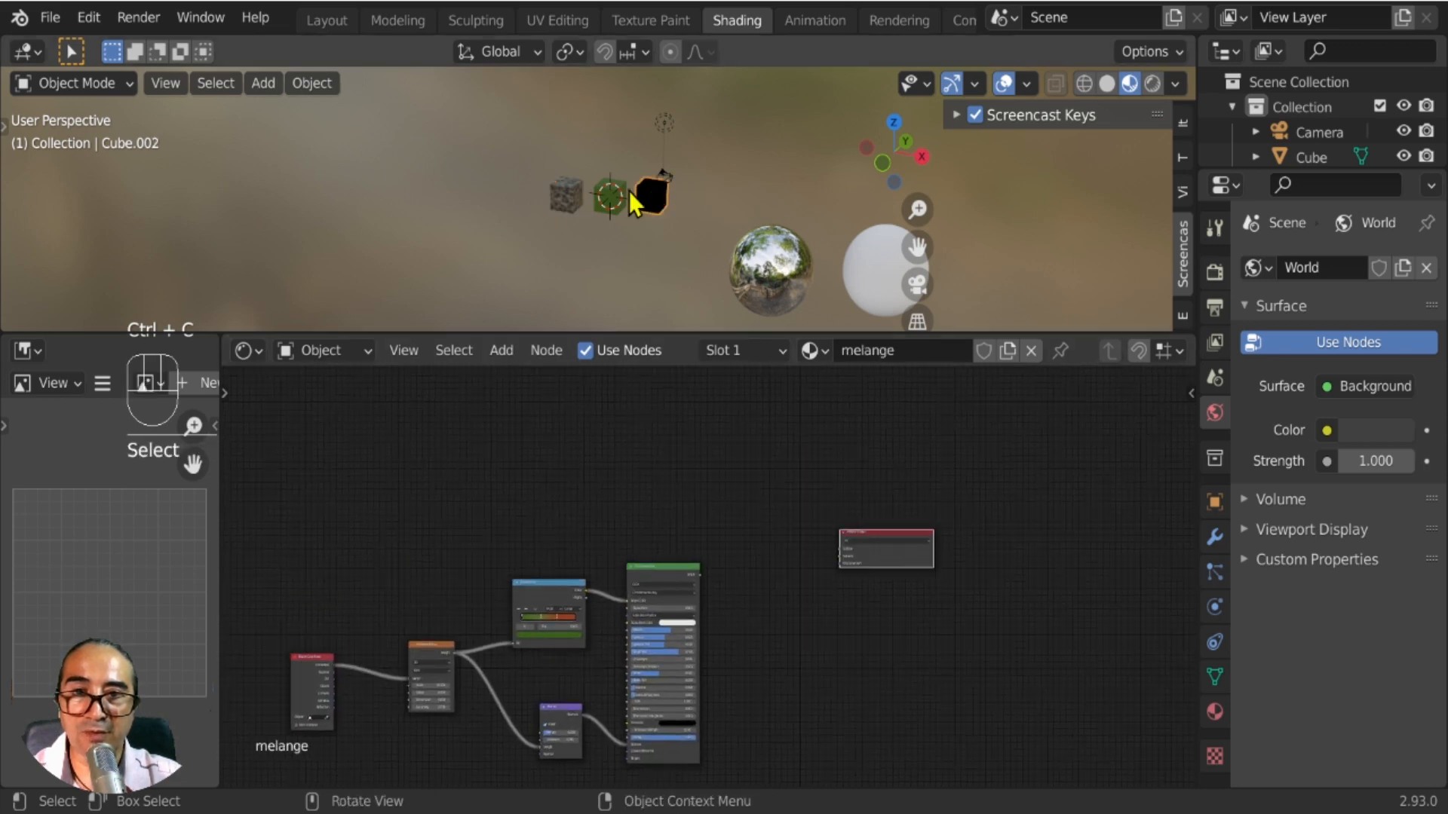
pyautogui.moveTo(679, 533); pyautogui.dragTo(773, 585, button='middle')
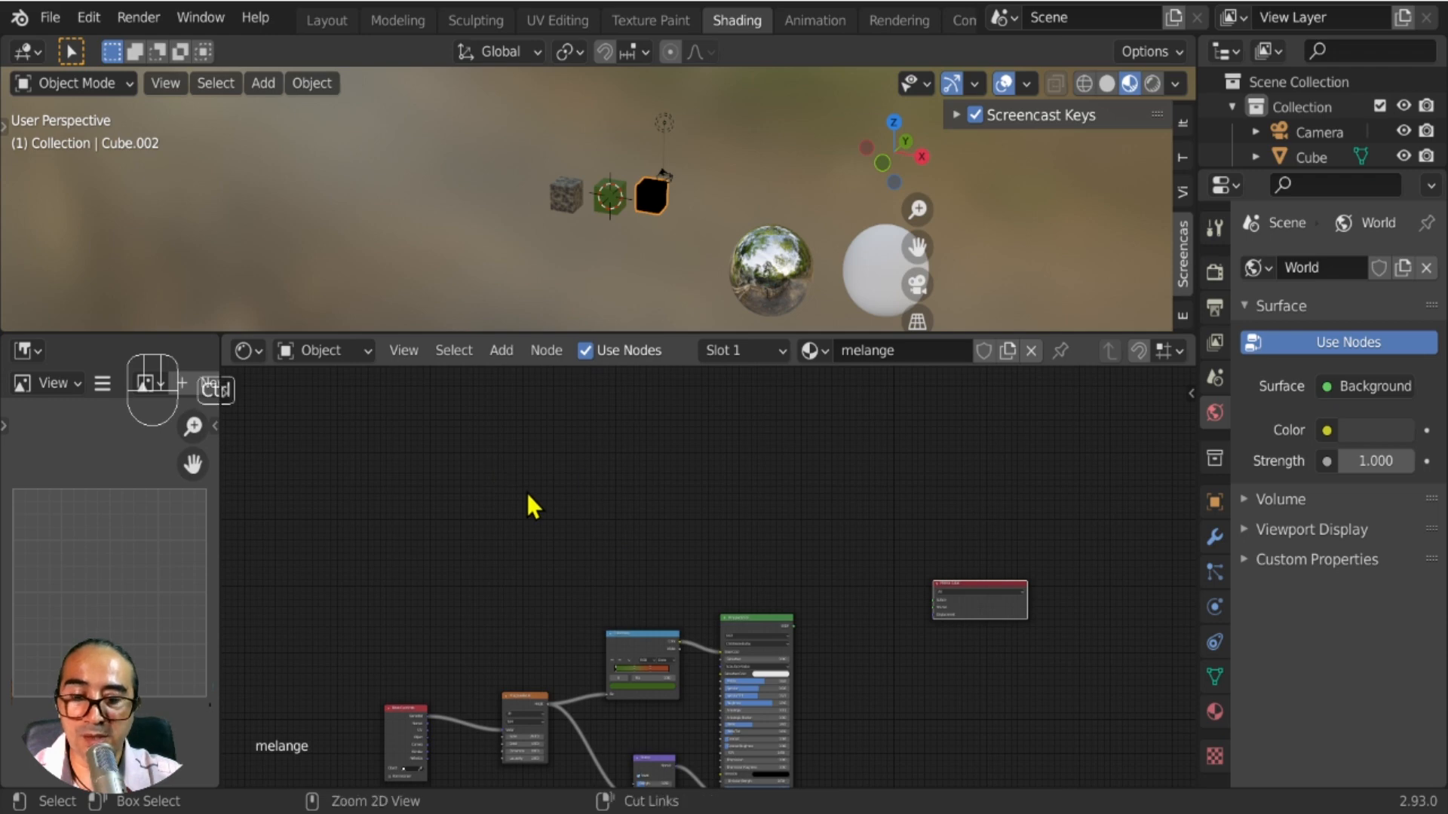
pyautogui.hotkey('ctrl', 'v')
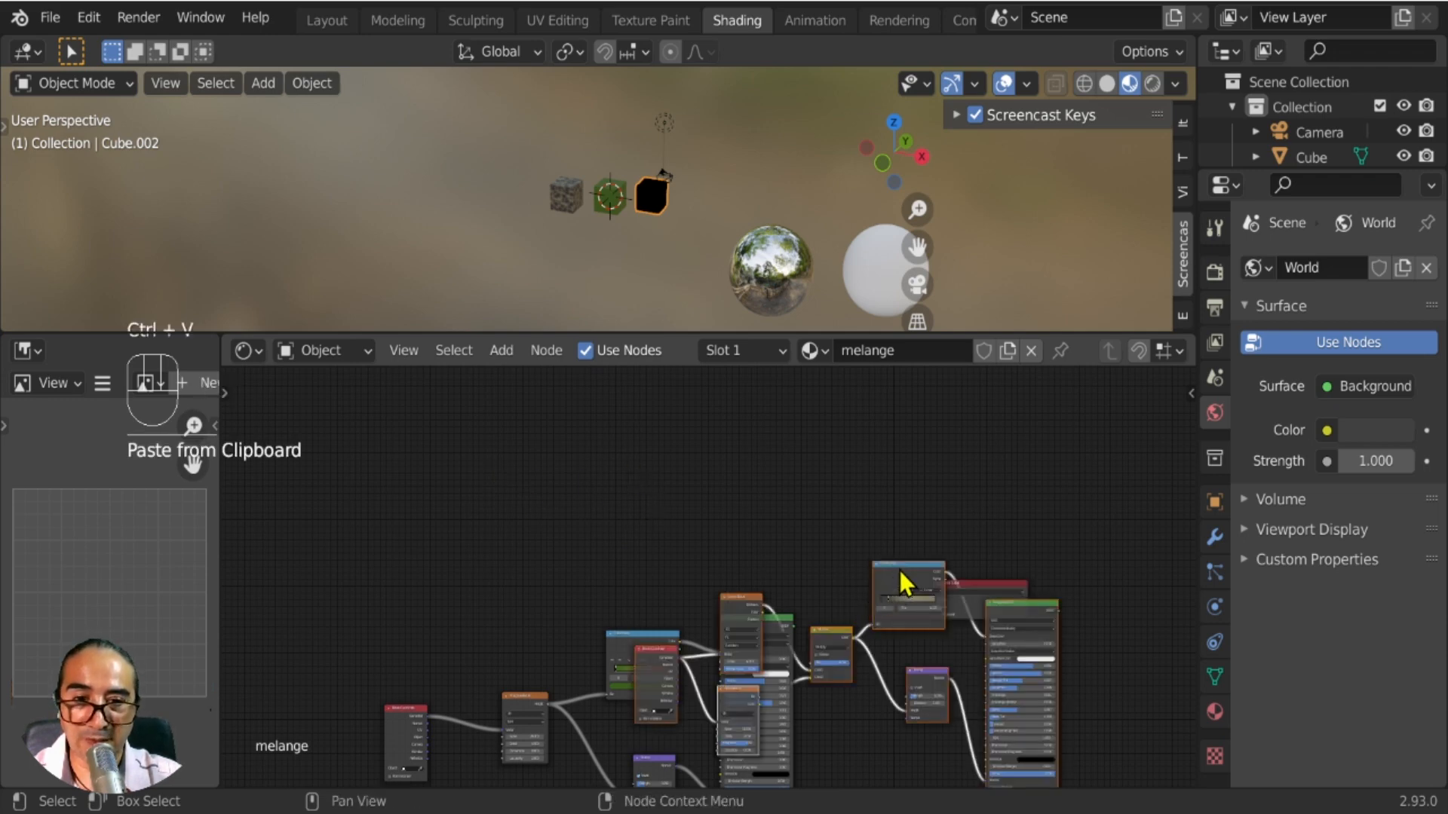
pyautogui.moveTo(904, 584); pyautogui.dragTo(785, 777)
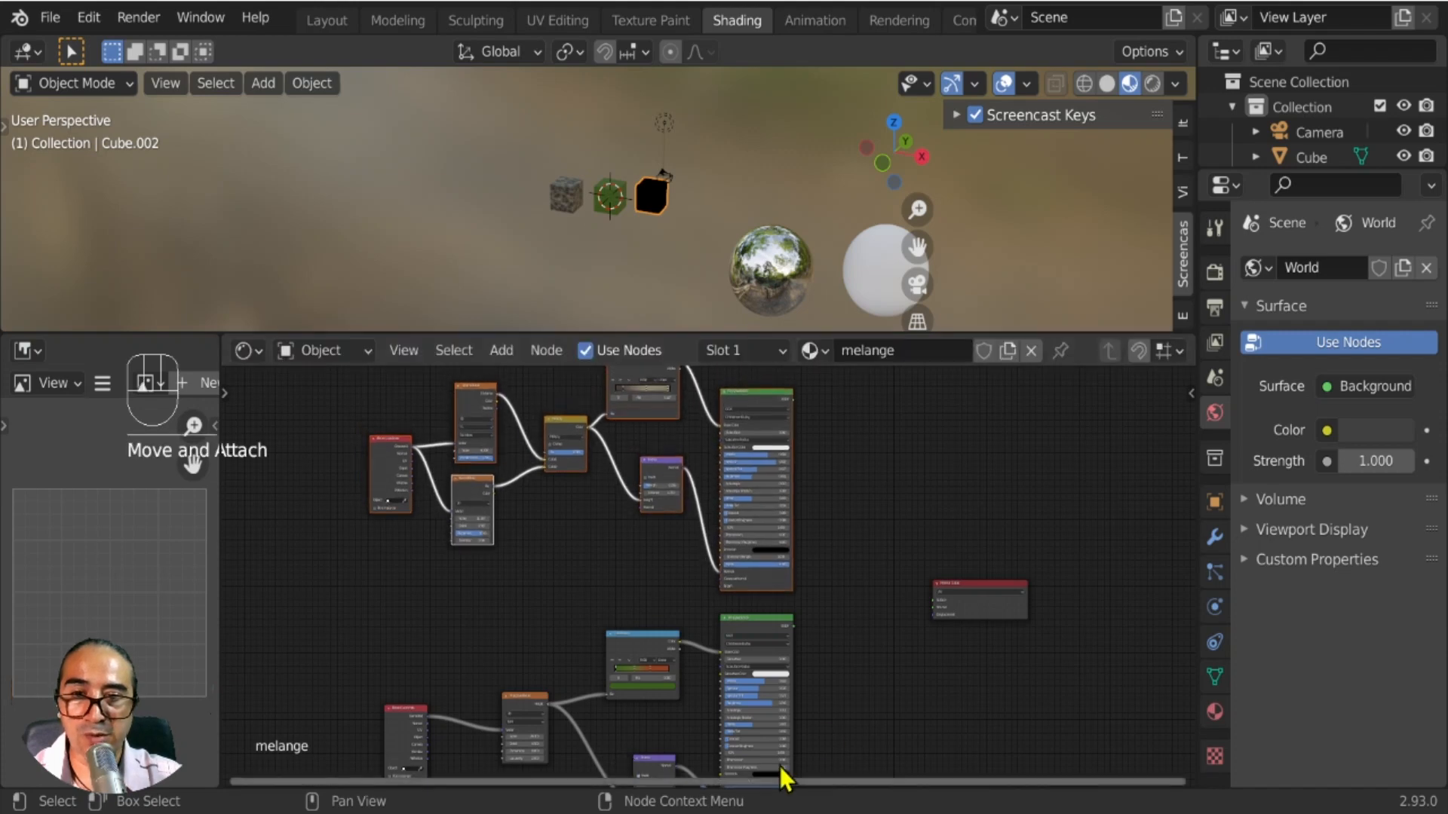
# Move the Material Output beside the rock Principled BSDF and connect that node's BSDF output to Surface.
pyautogui.moveTo(822, 596); pyautogui.dragTo(816, 690, button='middle')
pyautogui.scroll(4, 711, 614)
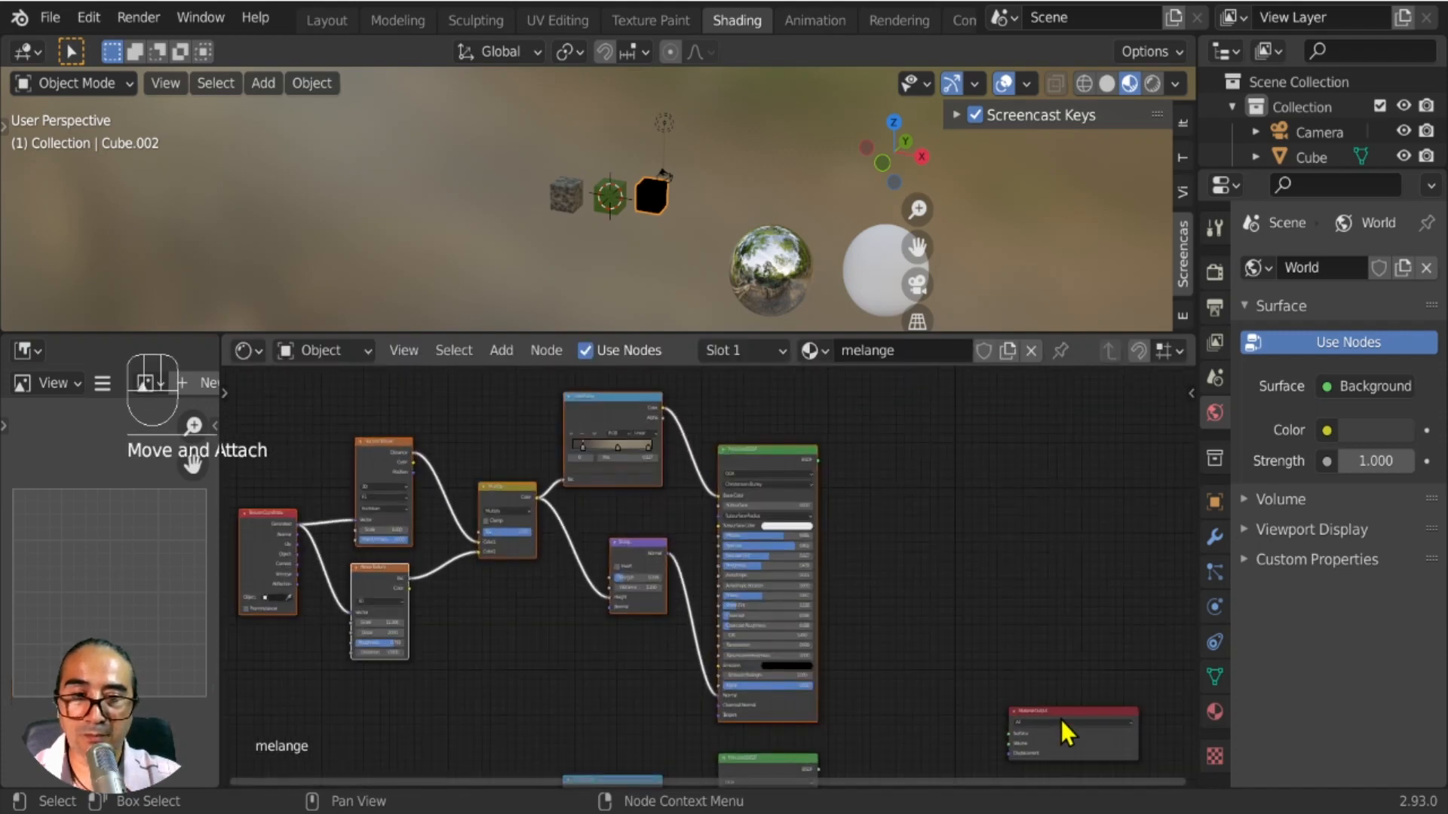
pyautogui.moveTo(1064, 731); pyautogui.dragTo(1011, 513)
pyautogui.scroll(2, 850, 462)
pyautogui.moveTo(850, 462); pyautogui.dragTo(679, 454, button='middle')
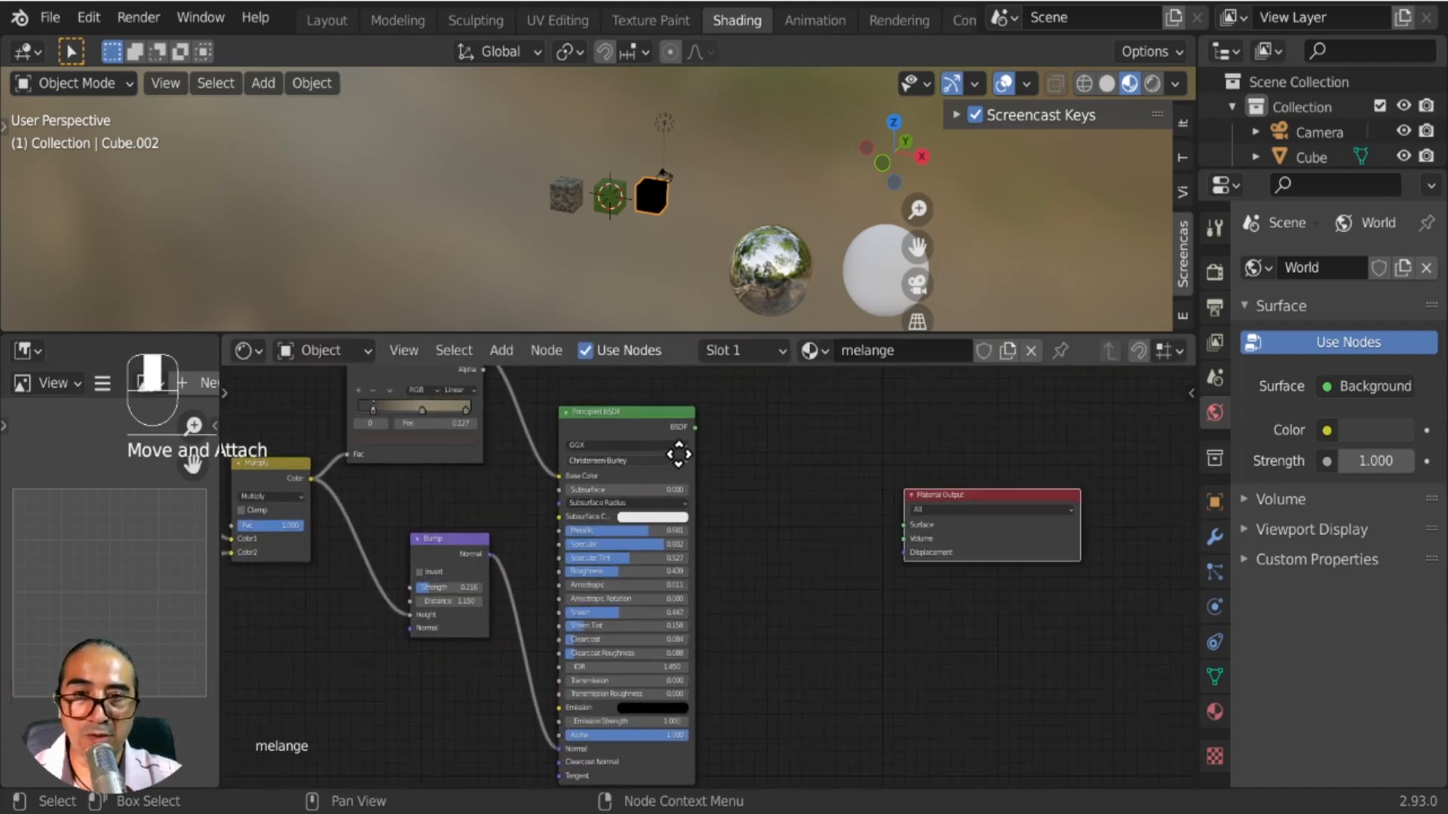
pyautogui.click(730, 447)
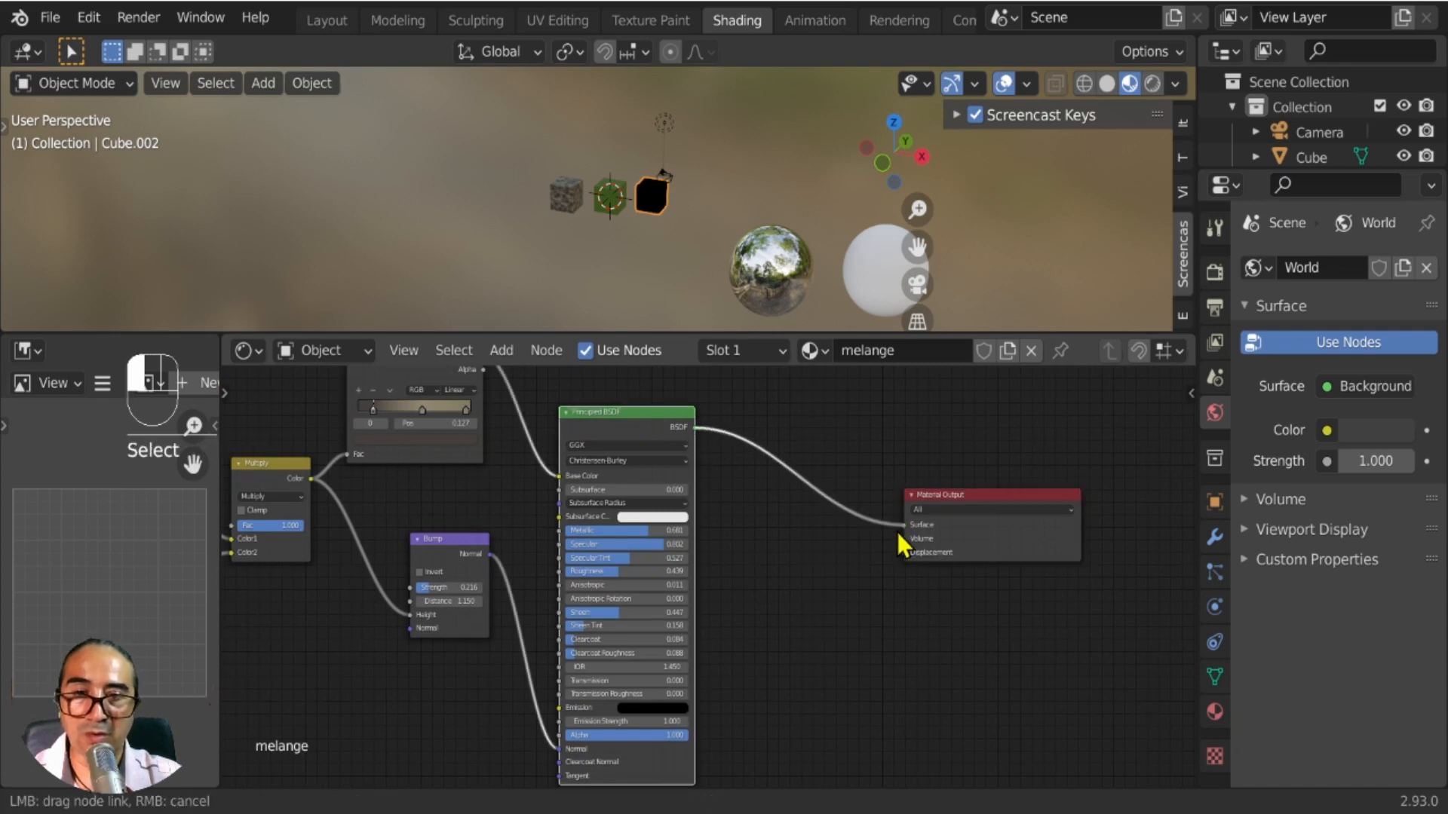
pyautogui.moveTo(899, 527); pyautogui.dragTo(903, 526)
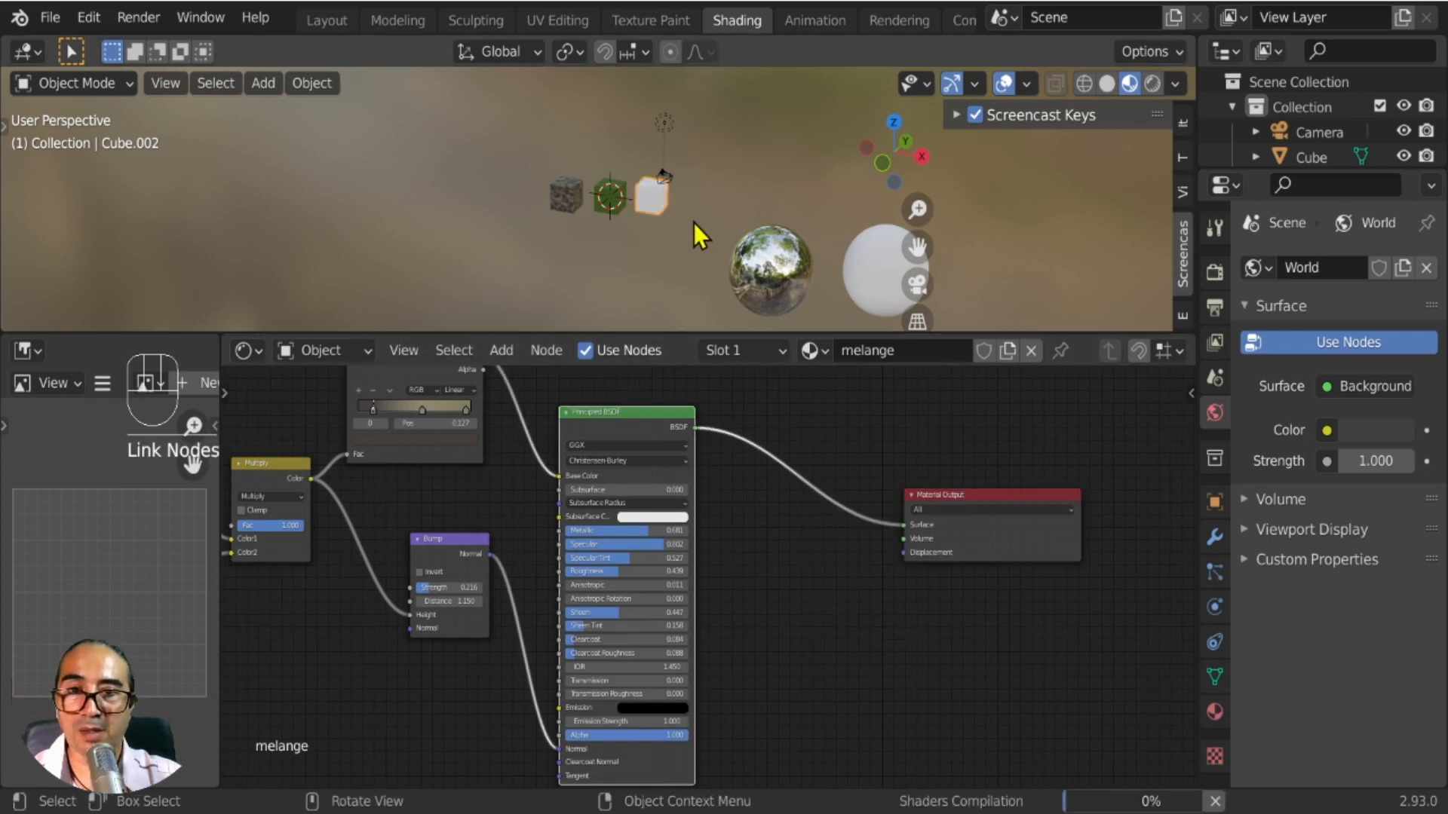
# Bring the three cubes closer in the 3D viewport and hide the viewport gizmos.
pyautogui.scroll(3, 679, 207)
pyautogui.scroll(3, 674, 196)
pyautogui.keyDown('shift'); pyautogui.moveTo(771, 191); pyautogui.dragTo(734, 186, button='middle'); pyautogui.keyUp('shift')
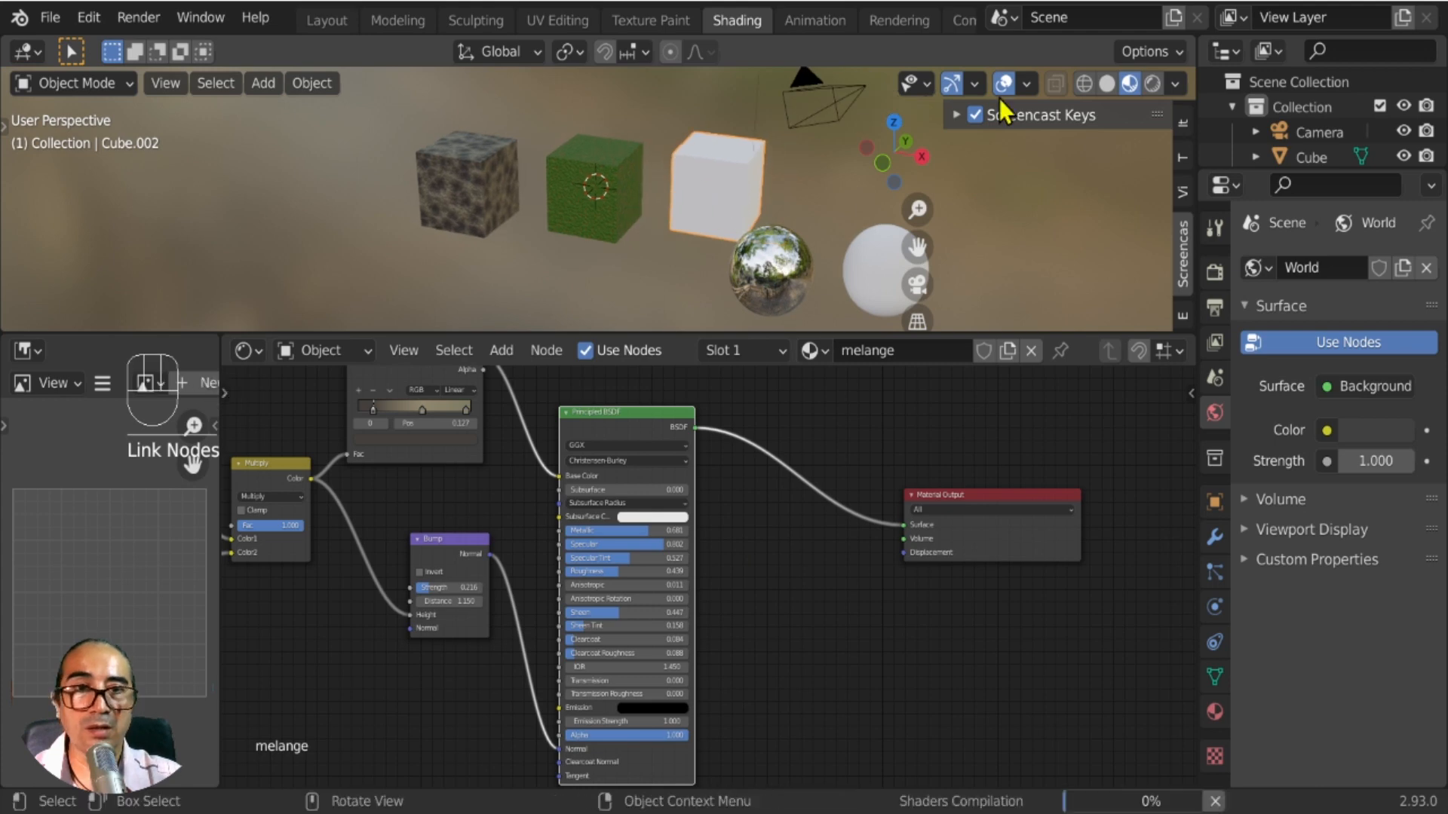
pyautogui.click(953, 84)
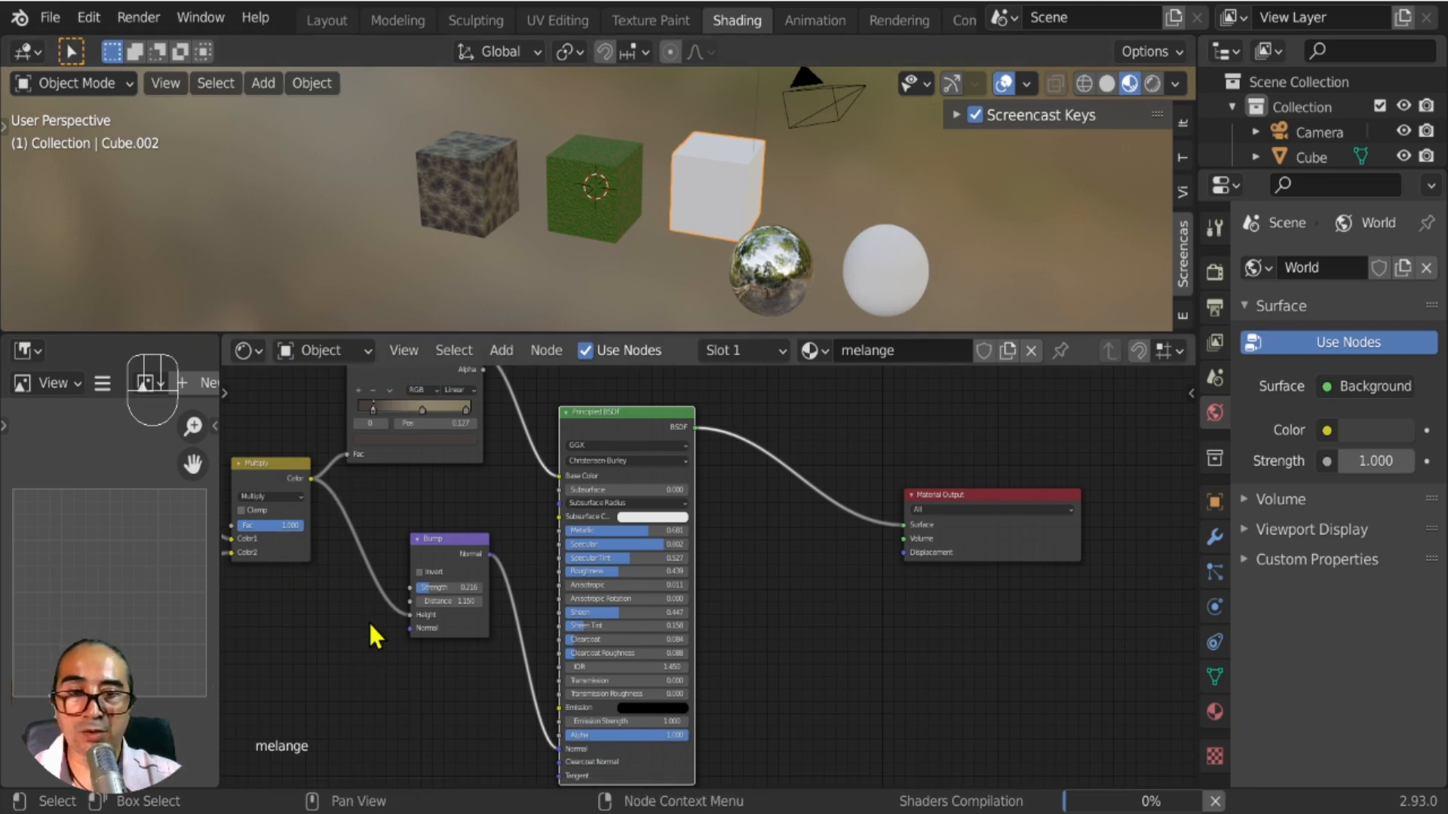
pyautogui.moveTo(375, 637); pyautogui.dragTo(776, 624, button='middle')
pyautogui.scroll(3, 656, 630)
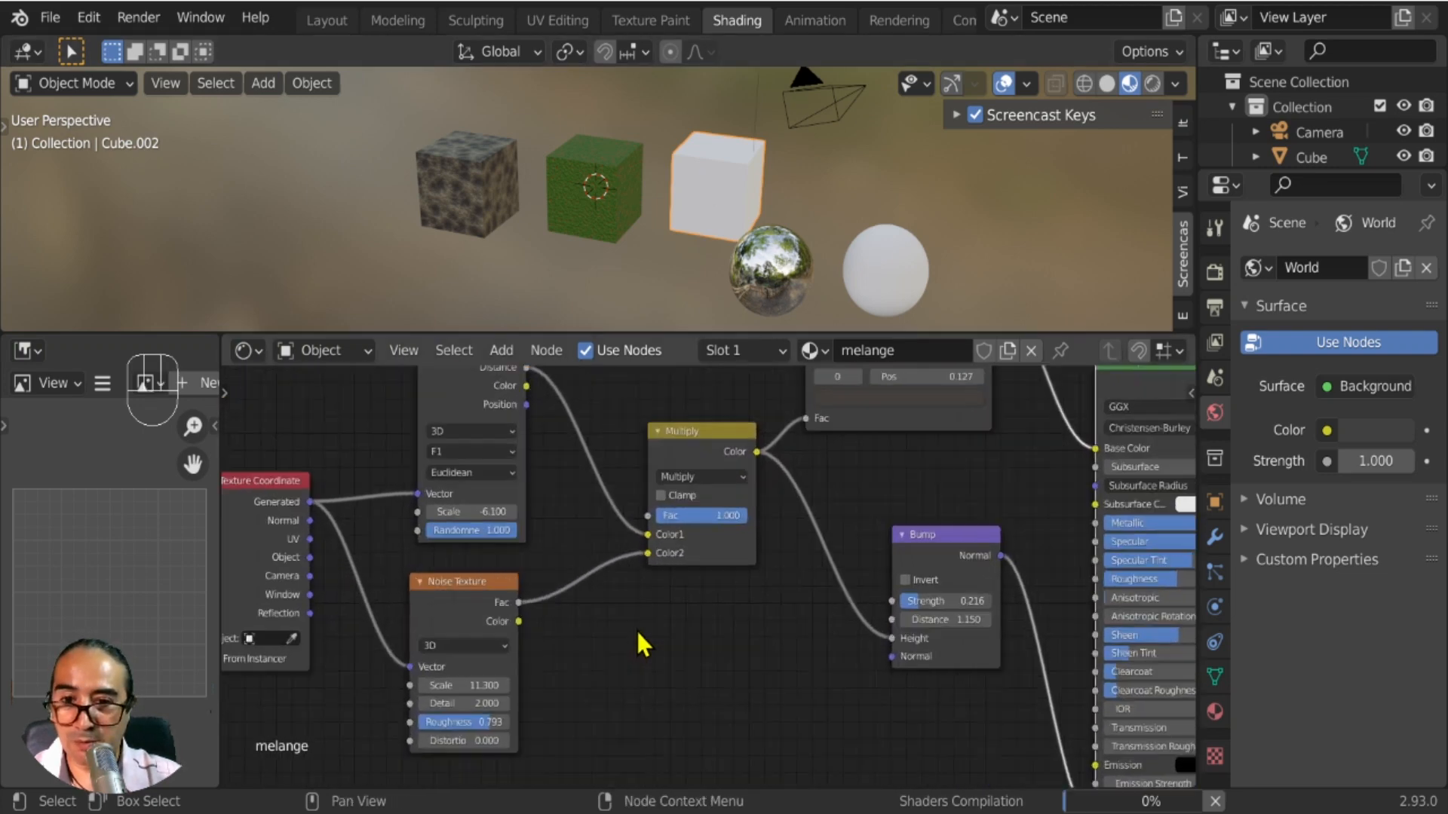
pyautogui.scroll(3, 721, 201)
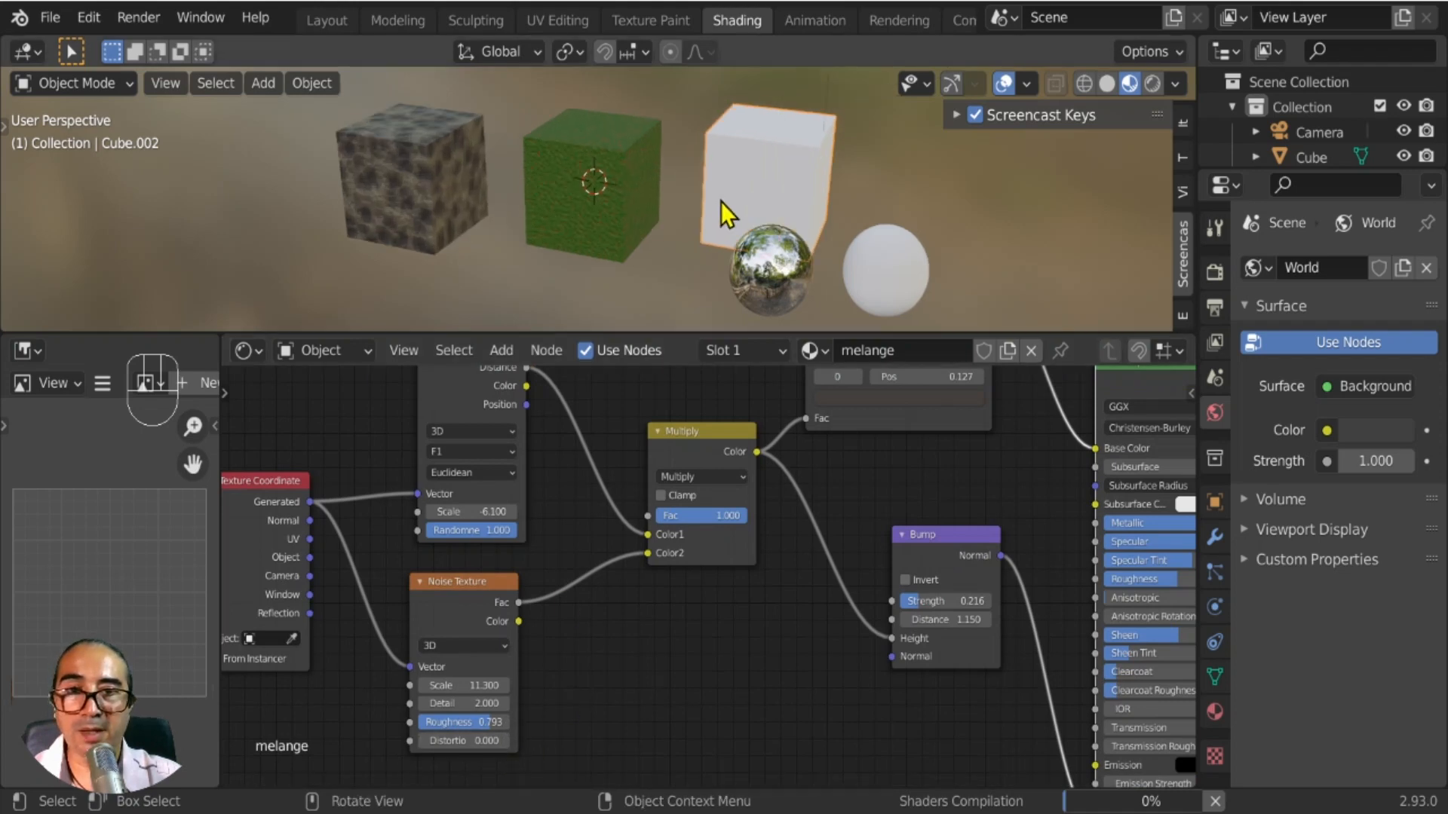
# Hide the viewport overlays and view the three cubes from another angle to compare their materials.
pyautogui.moveTo(720, 201); pyautogui.dragTo(908, 152, button='middle')
pyautogui.click(1009, 83)
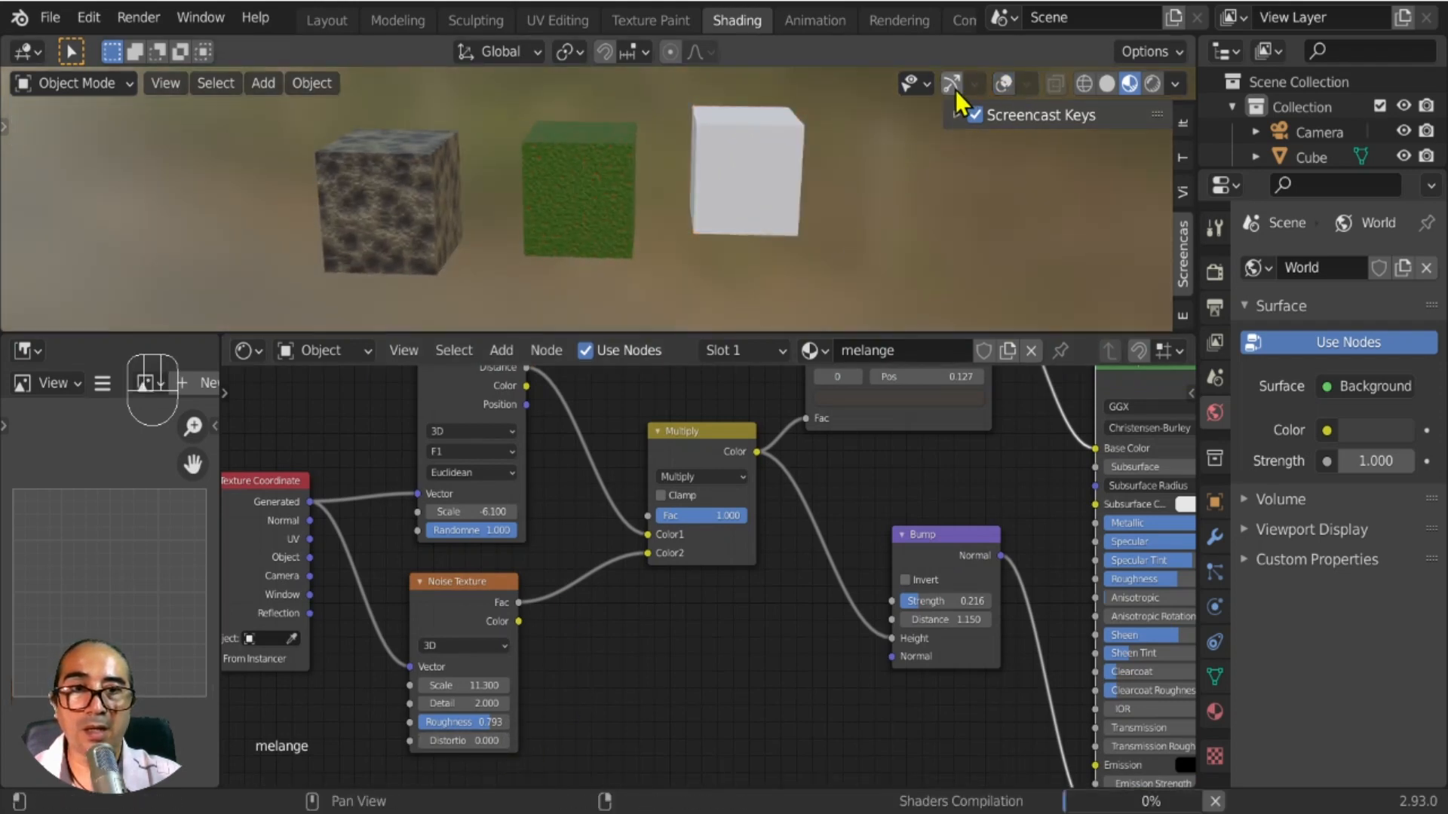
pyautogui.click(954, 85)
pyautogui.click(956, 86)
pyautogui.moveTo(862, 192); pyautogui.dragTo(798, 189, button='middle')
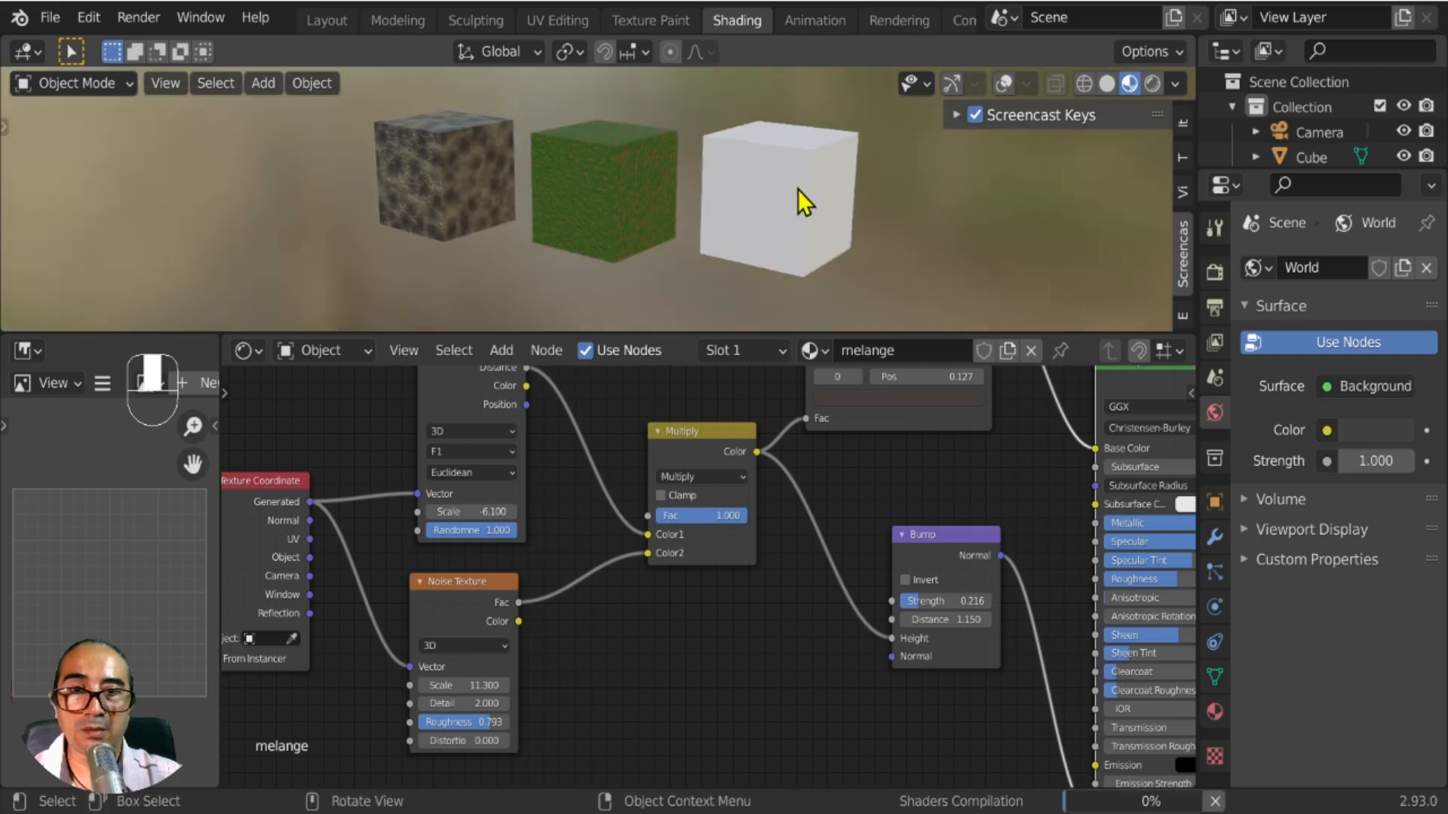
# Shift the rock Principled BSDF node slightly up and toward the Material Output.
pyautogui.click(807, 166)
pyautogui.scroll(-6, 814, 589)
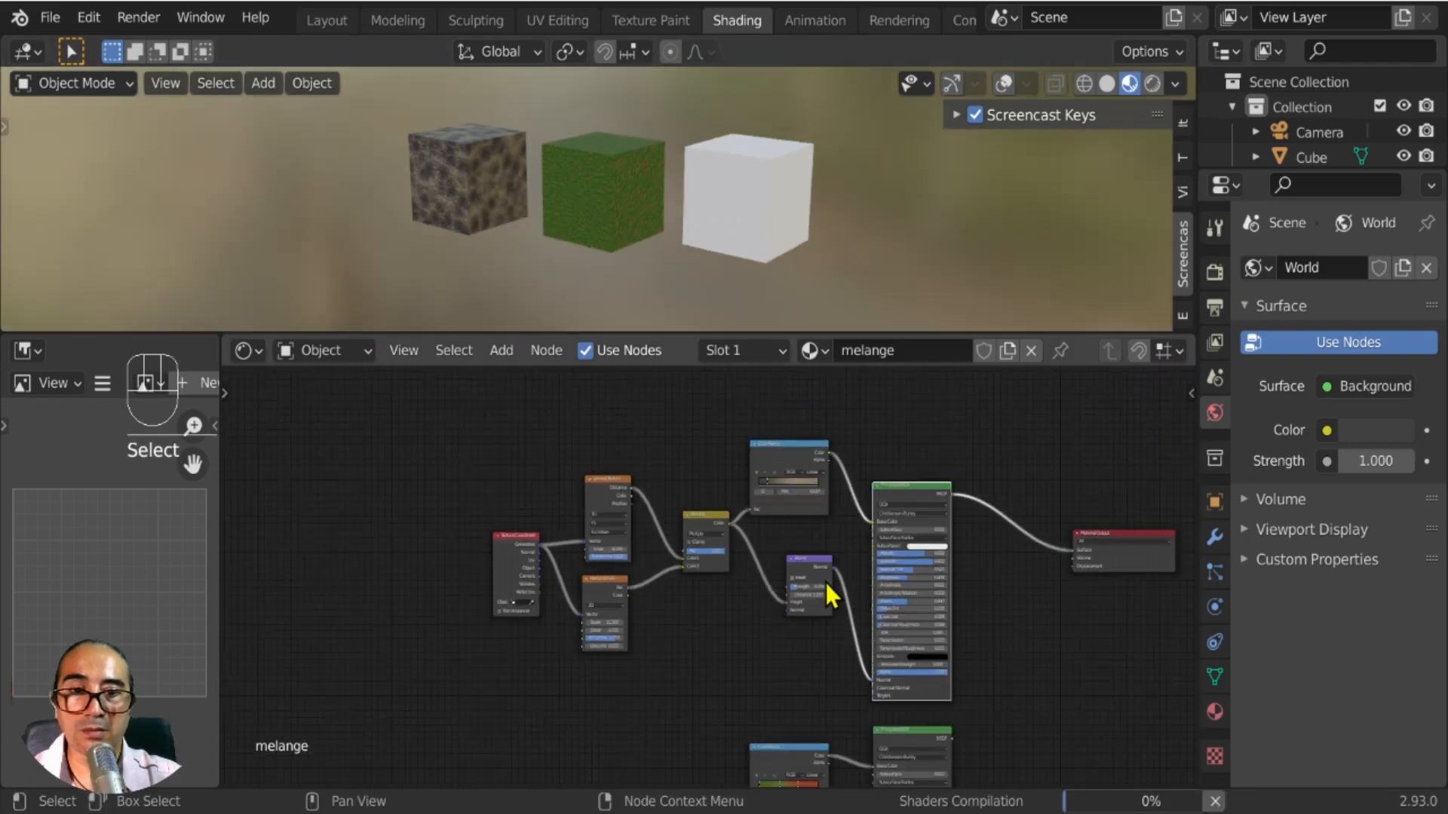
pyautogui.scroll(3, 819, 531)
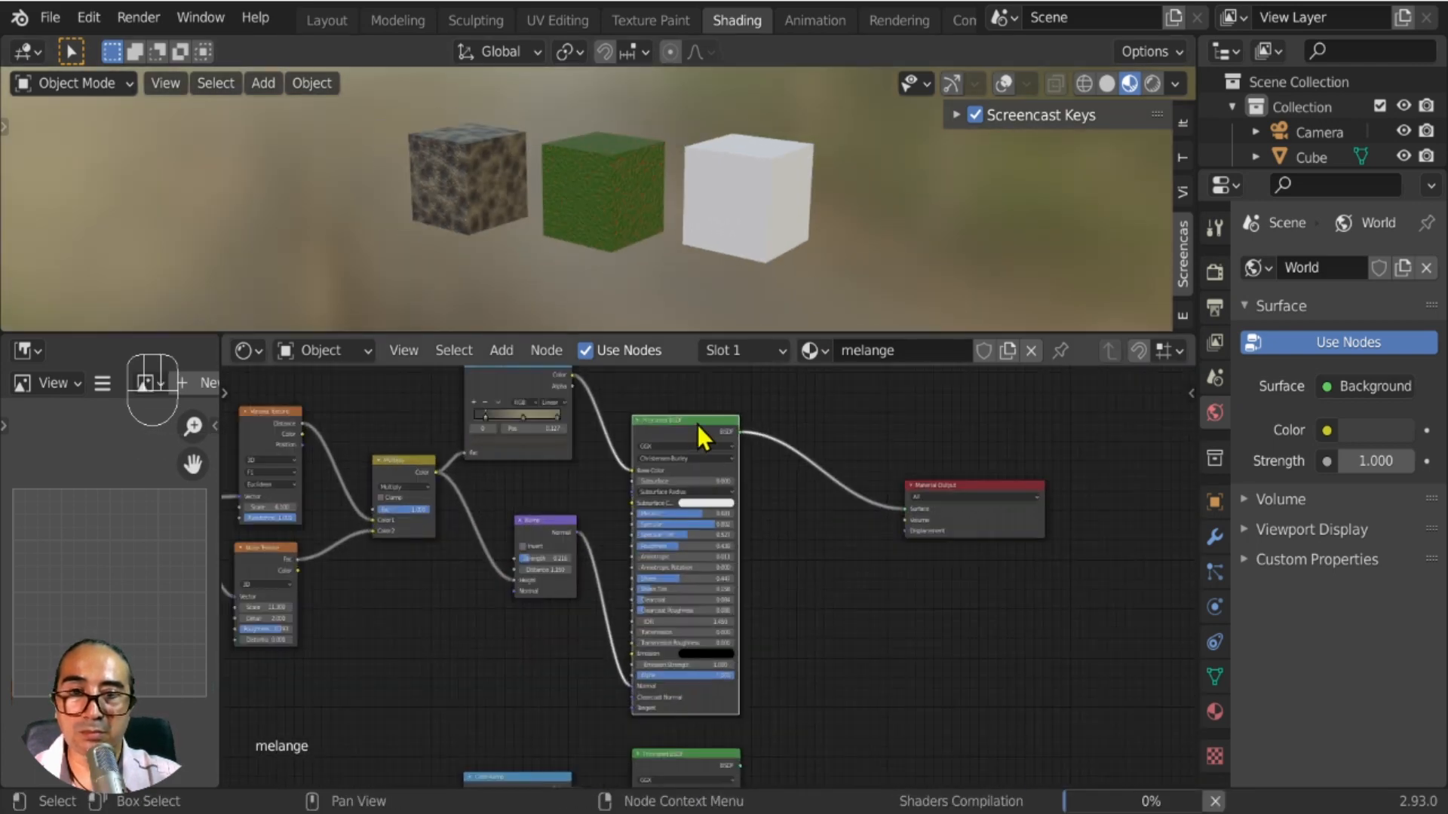
pyautogui.moveTo(705, 436); pyautogui.dragTo(716, 406)
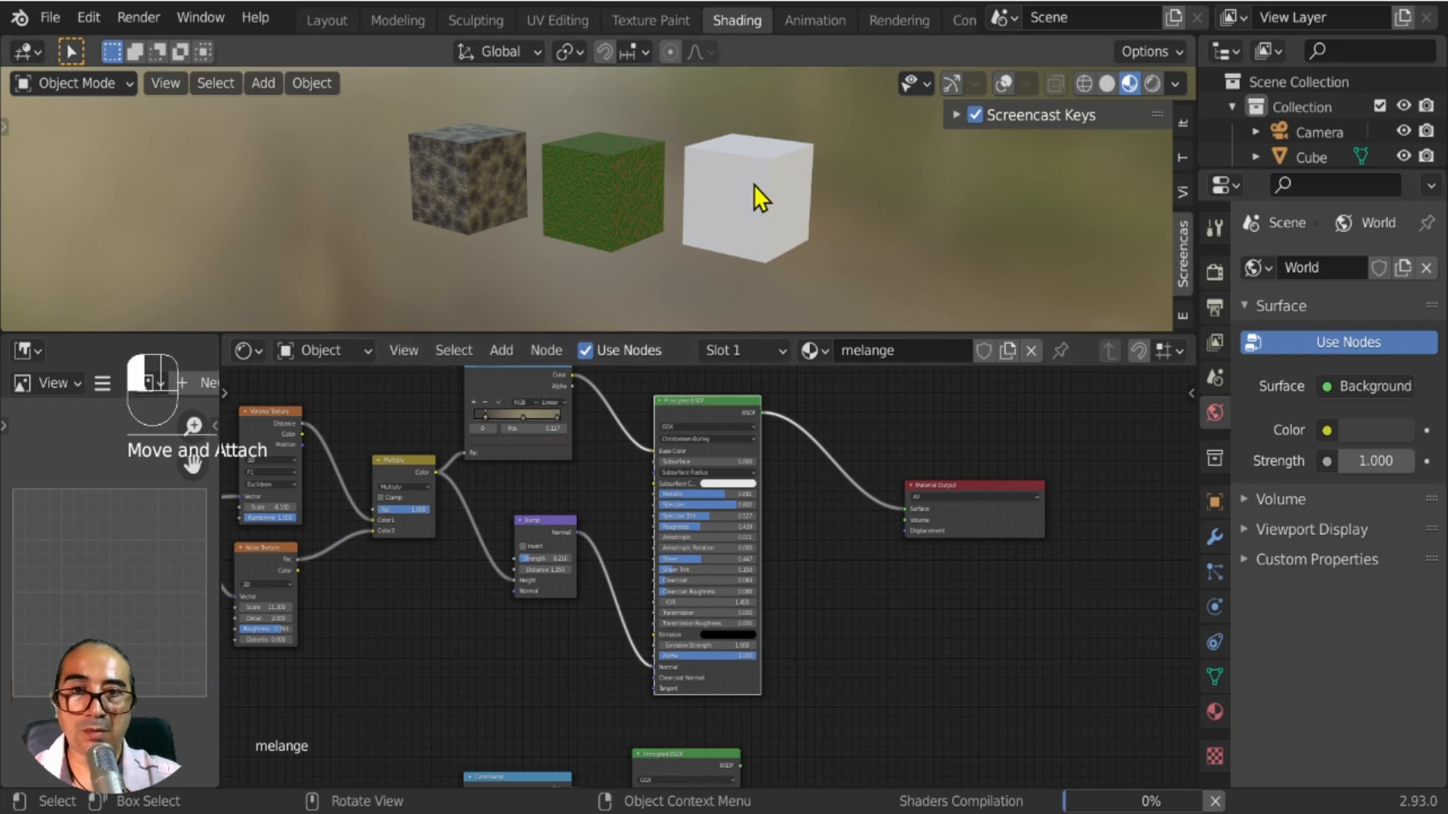
# Show the viewport overlays again, check the grass cube, and reselect the third cube to display its melange nodes.
pyautogui.click(1004, 83)
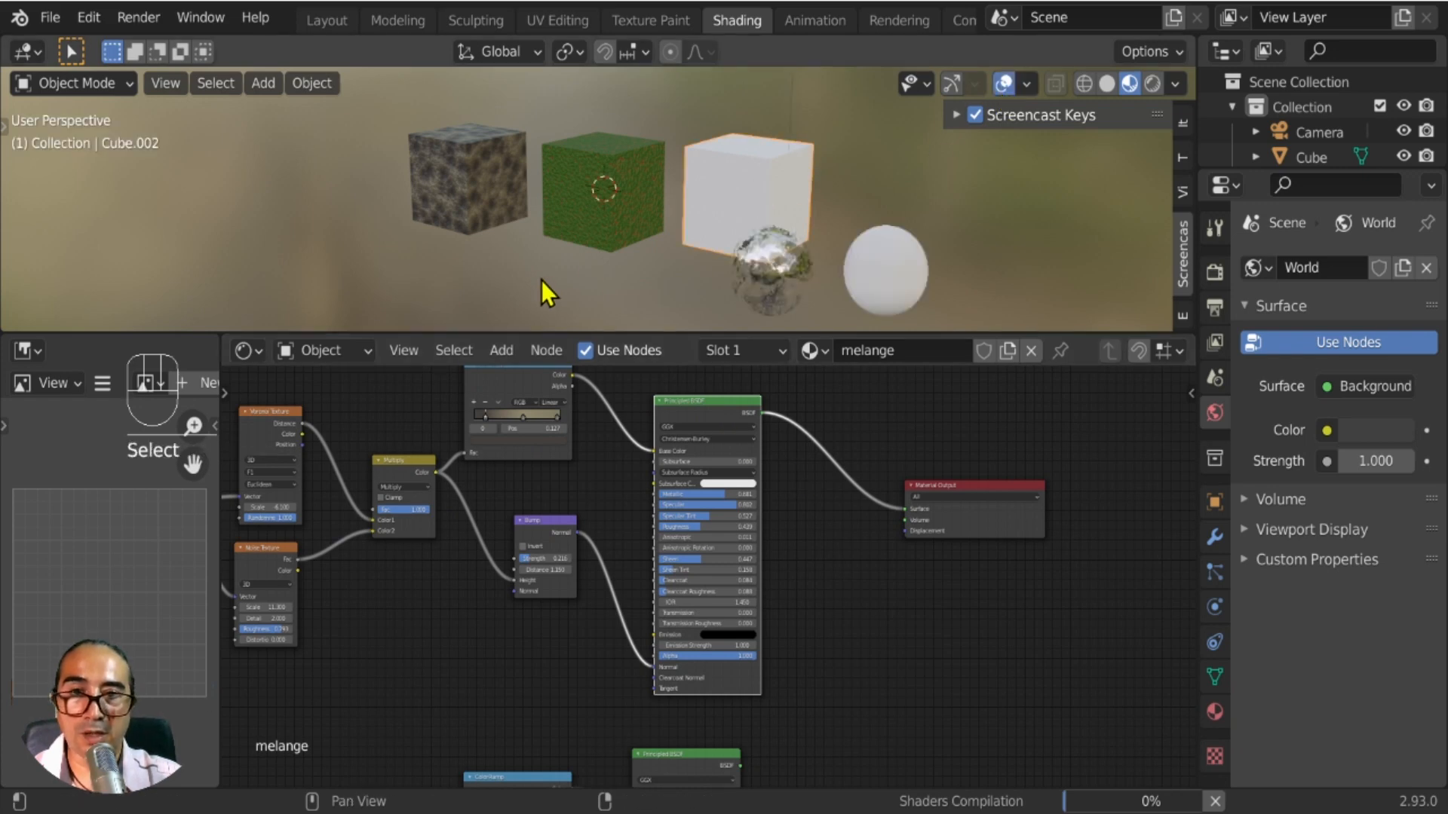
pyautogui.click(637, 233)
pyautogui.scroll(3, 653, 205)
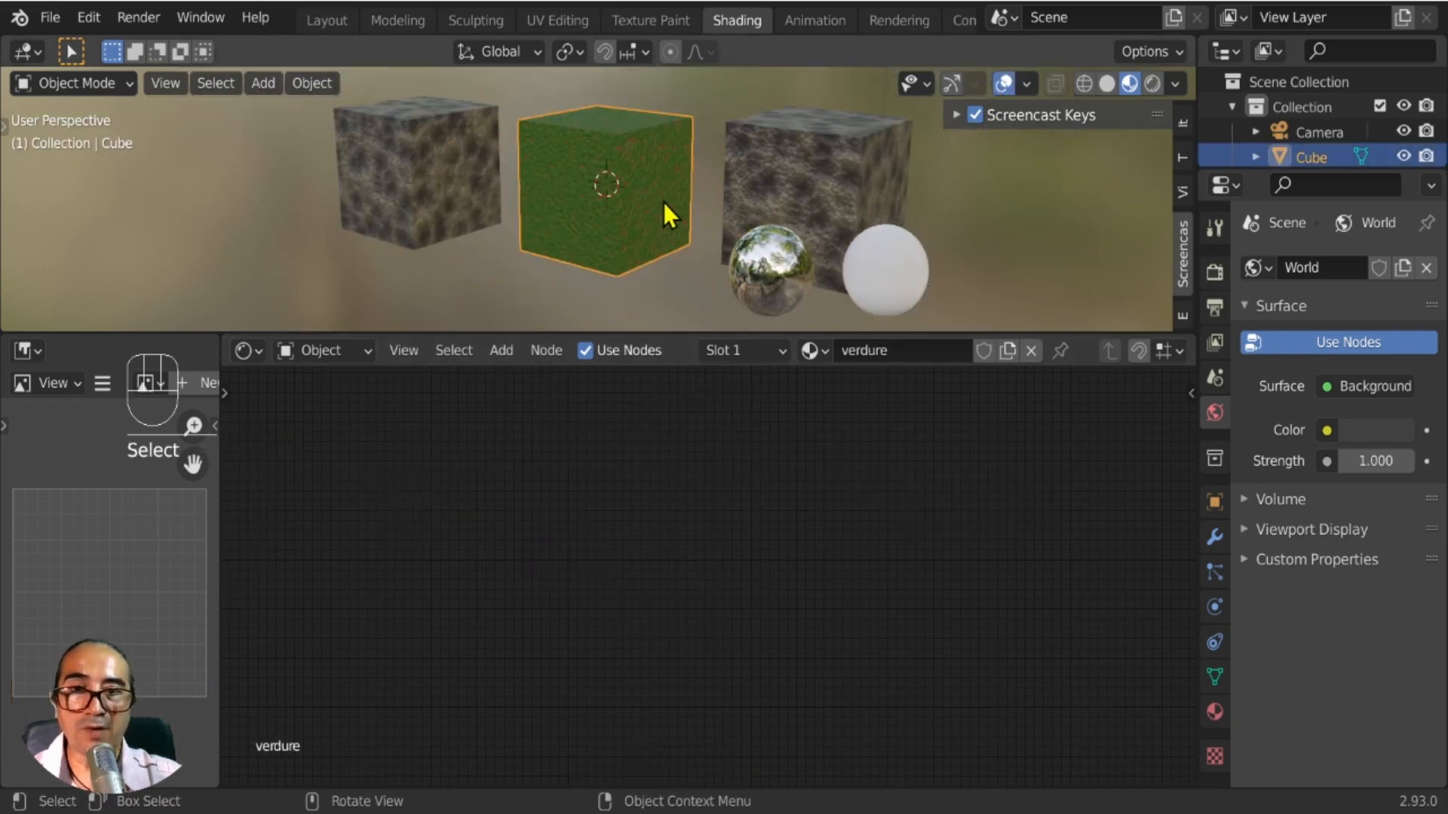
pyautogui.scroll(-4, 663, 202)
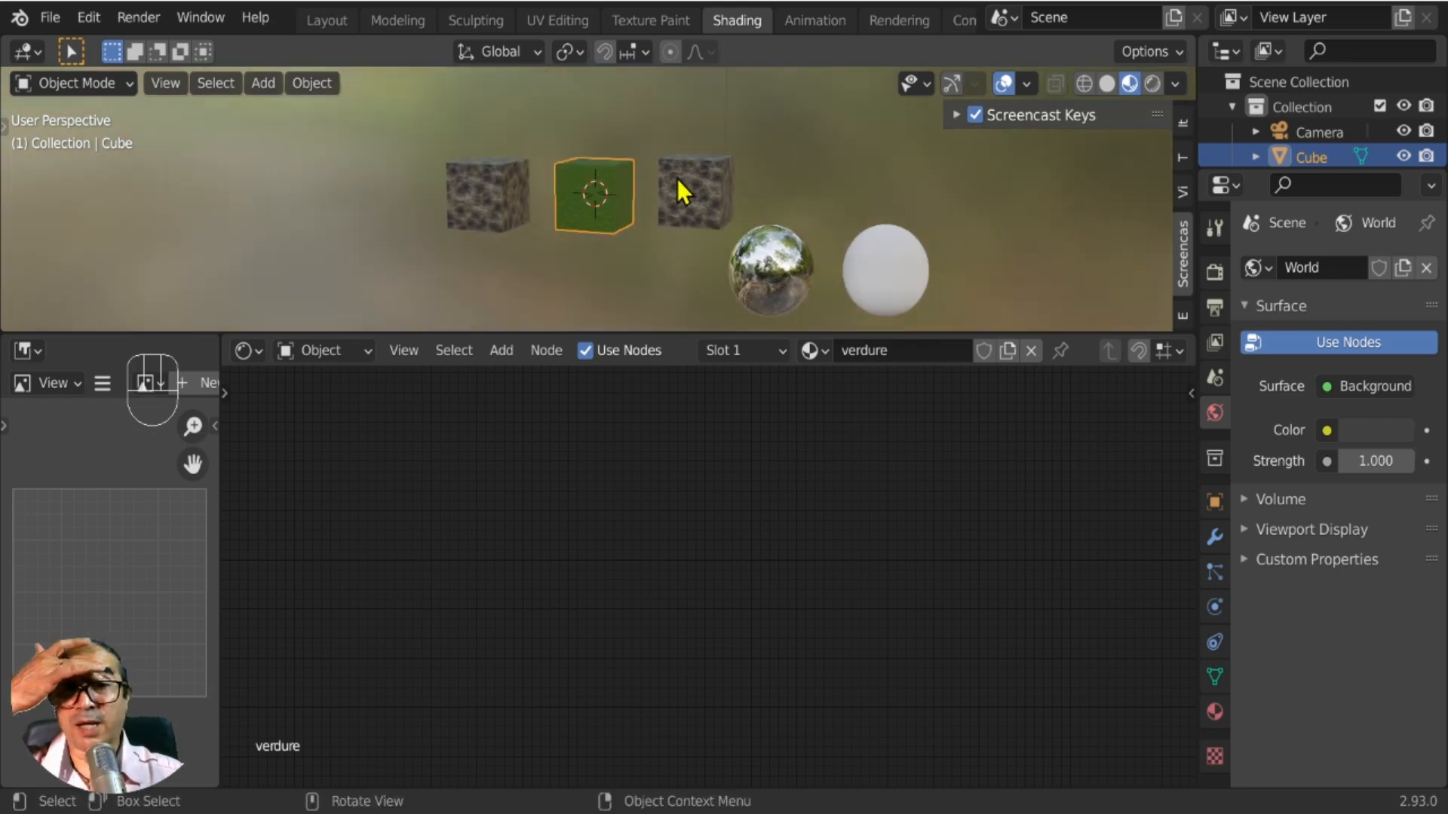
pyautogui.click(677, 185)
pyautogui.scroll(-3, 690, 552)
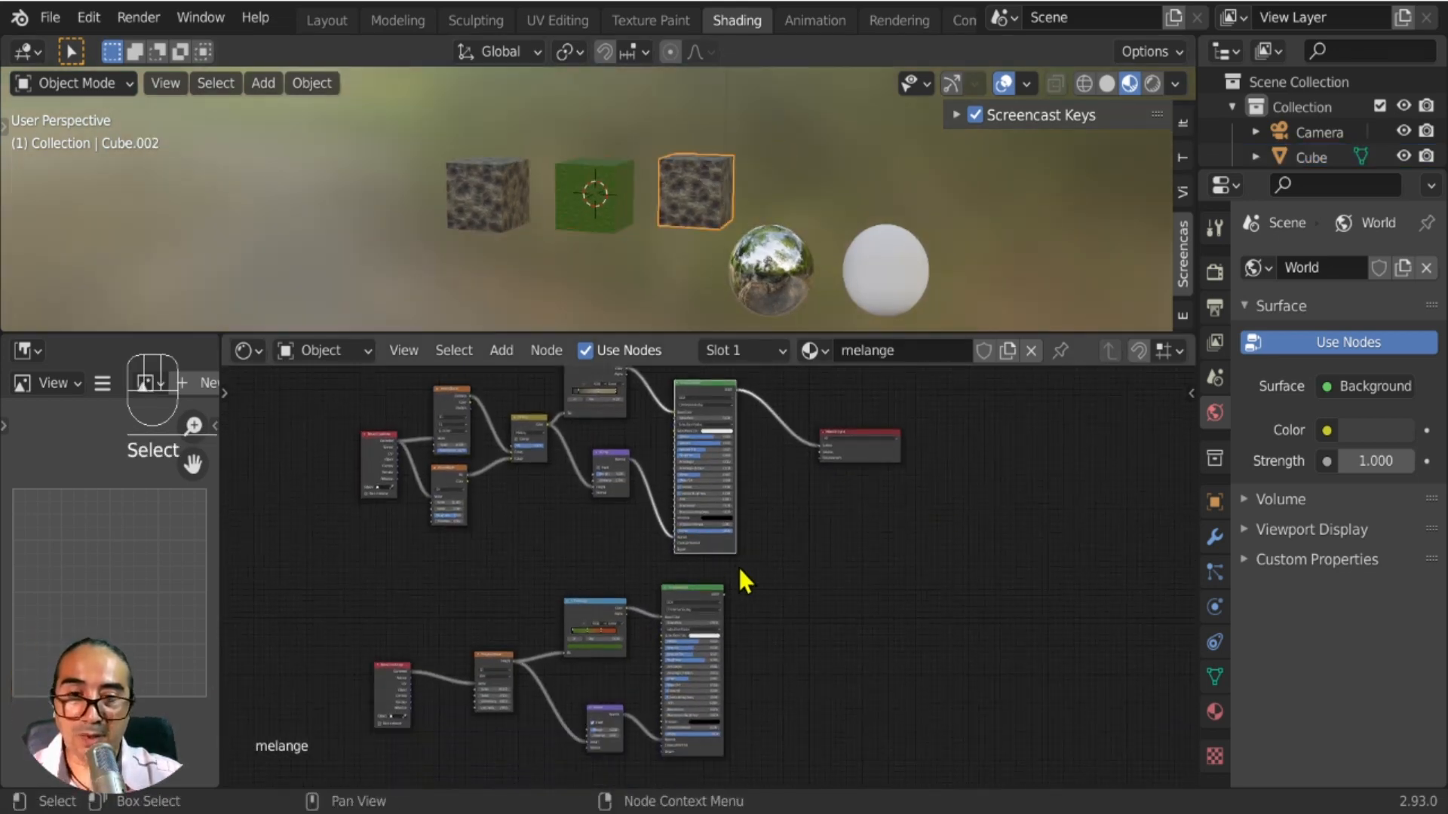
# Lower the Material Output so that it sits between the rock and grass node groups.
pyautogui.moveTo(766, 565); pyautogui.dragTo(306, 742)
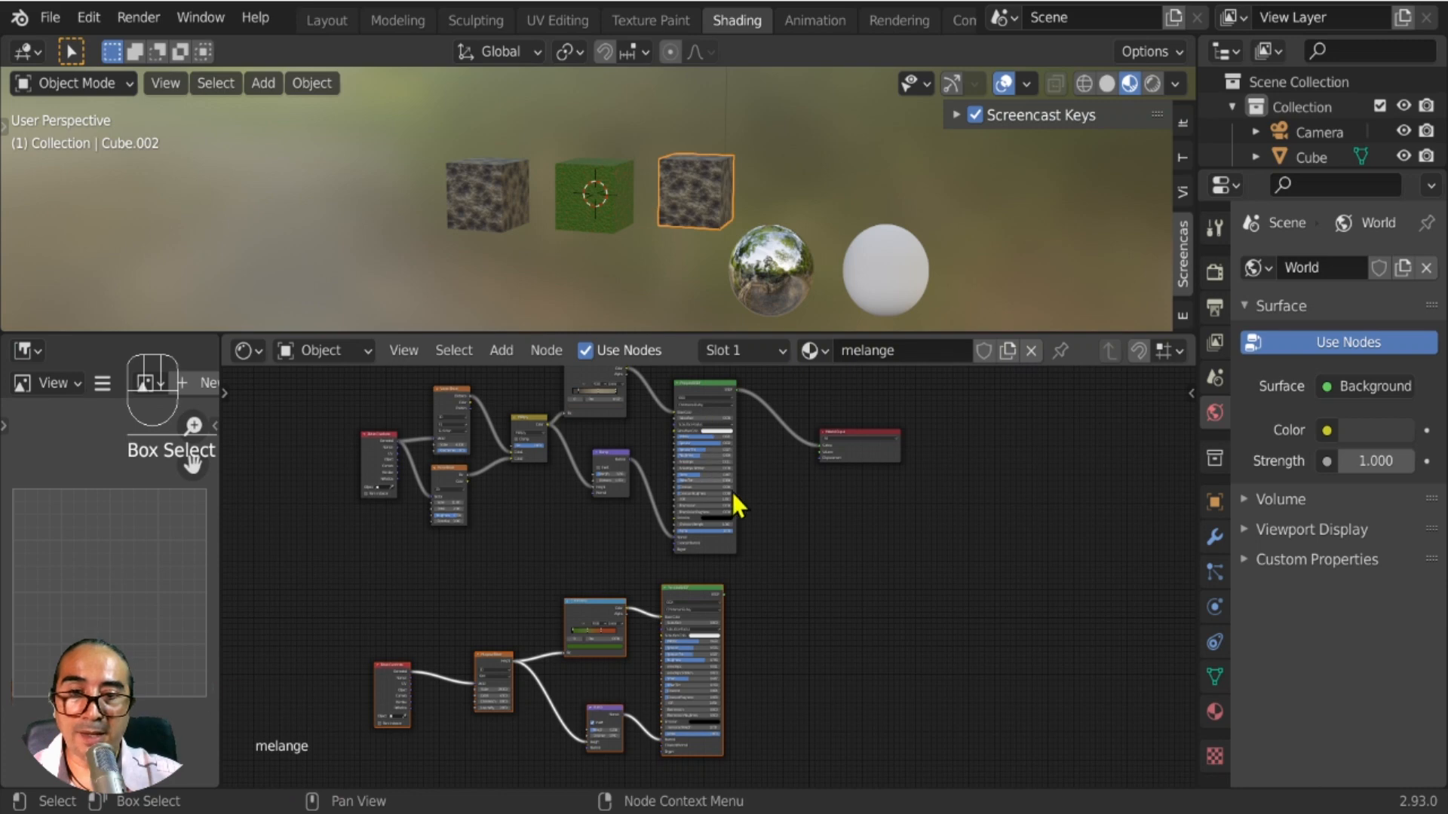
pyautogui.moveTo(863, 435); pyautogui.dragTo(858, 567)
pyautogui.scroll(3, 819, 604)
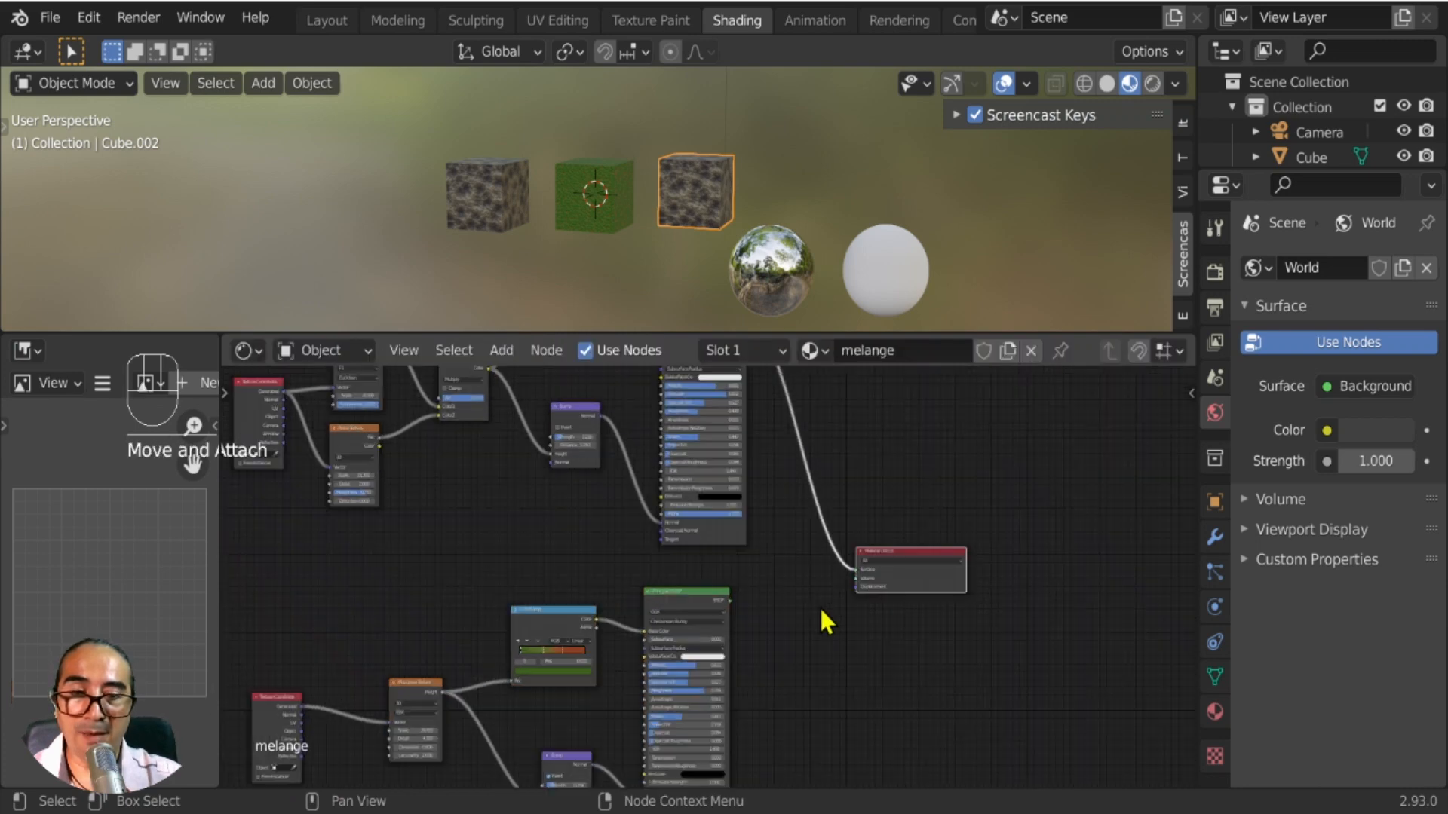
# Insert a Mix Shader on the link to the Material Output and connect the grass Principled BSDF to its second Shader input.
pyautogui.hotkey('shift', 'a')
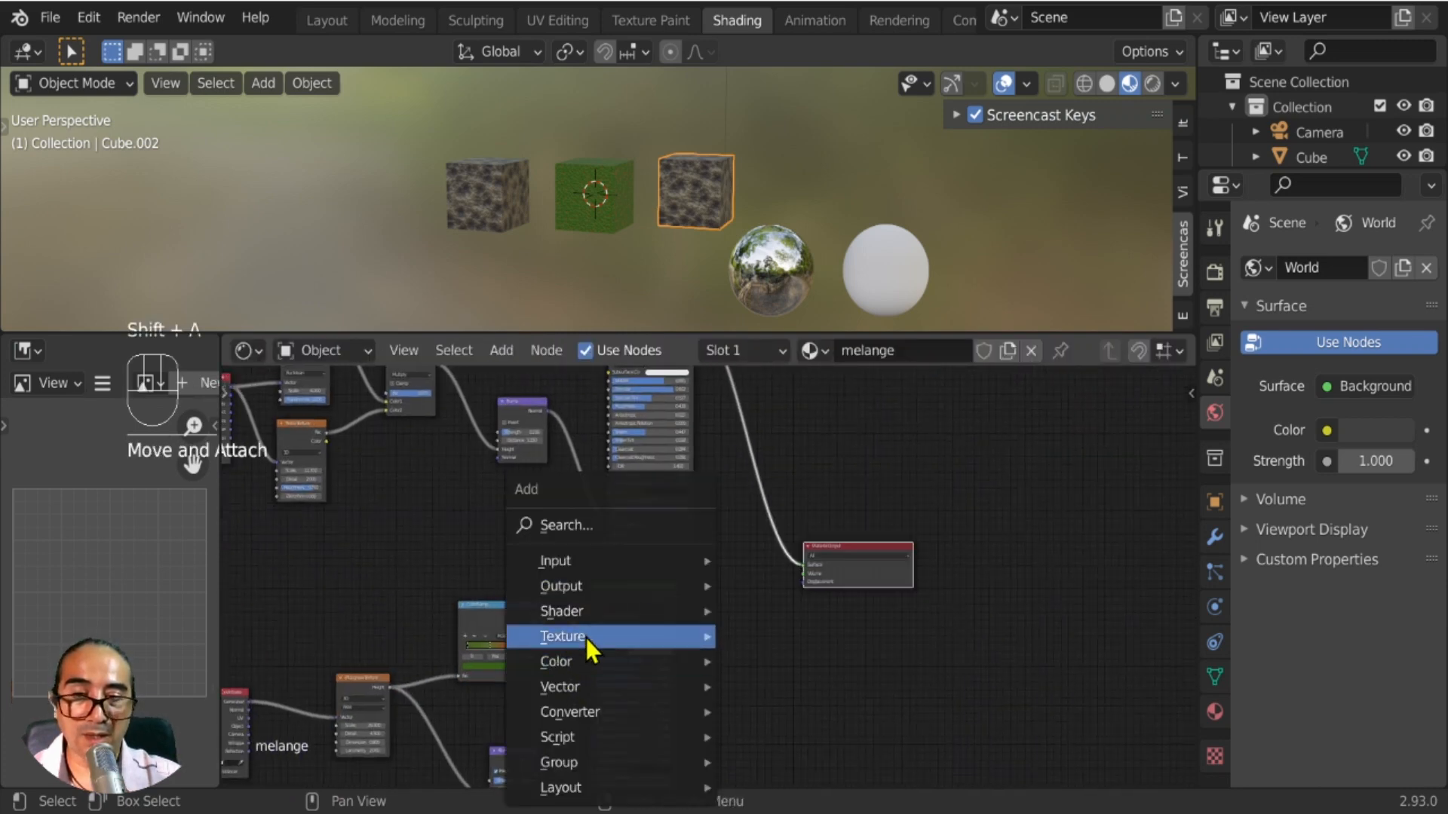
pyautogui.moveTo(569, 612)
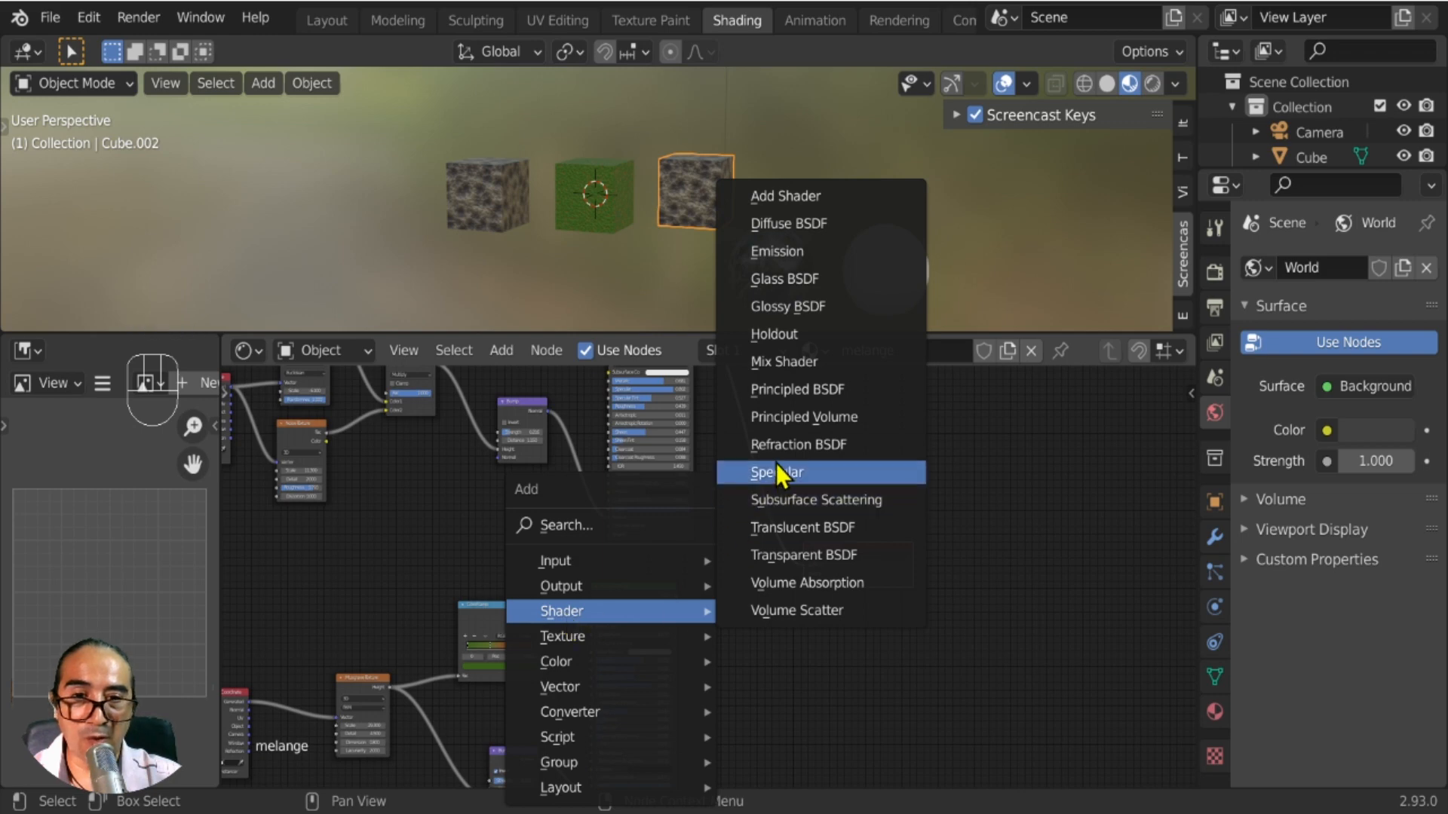
pyautogui.click(803, 362)
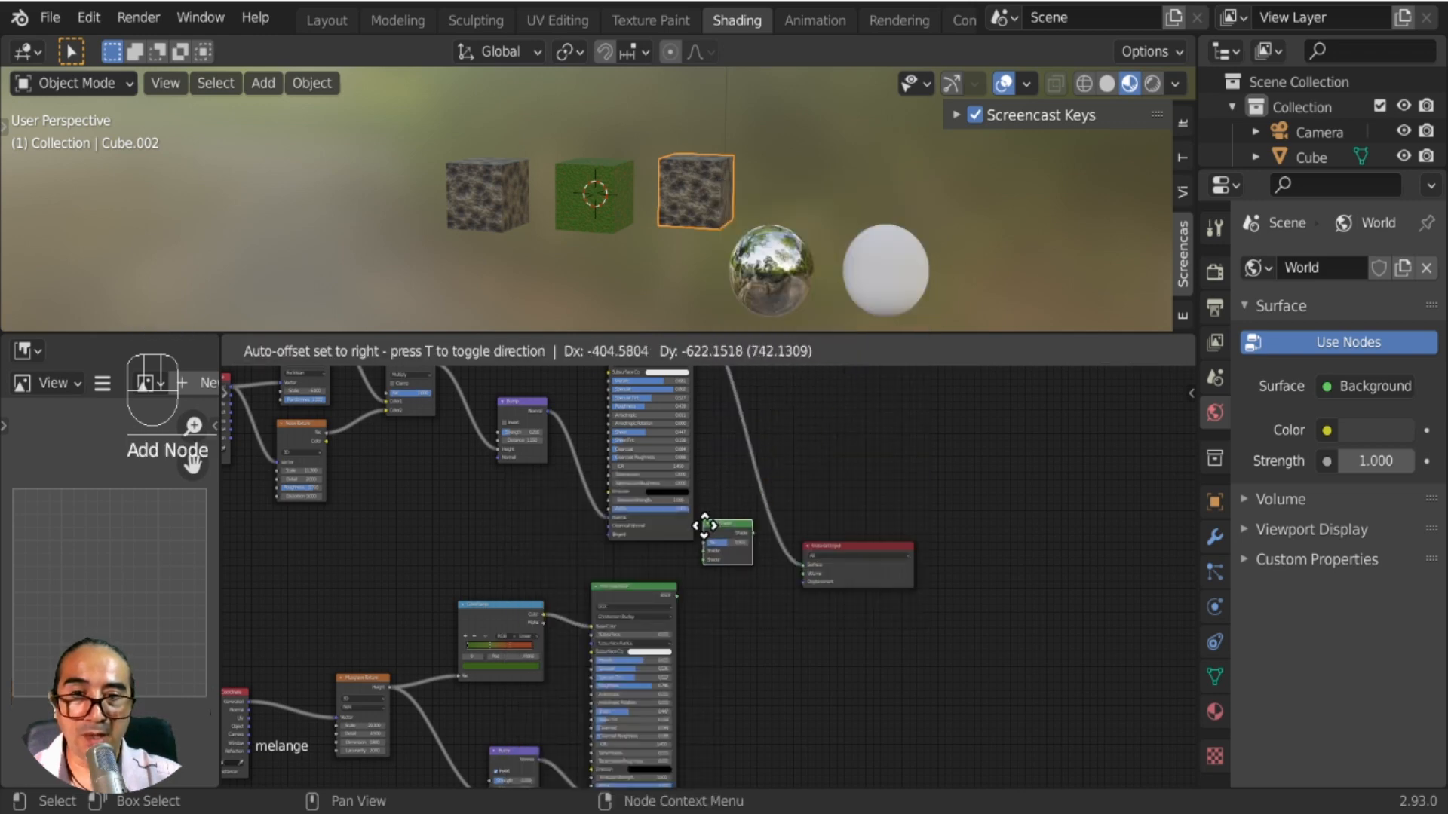
pyautogui.click(735, 539)
pyautogui.scroll(5, 780, 587)
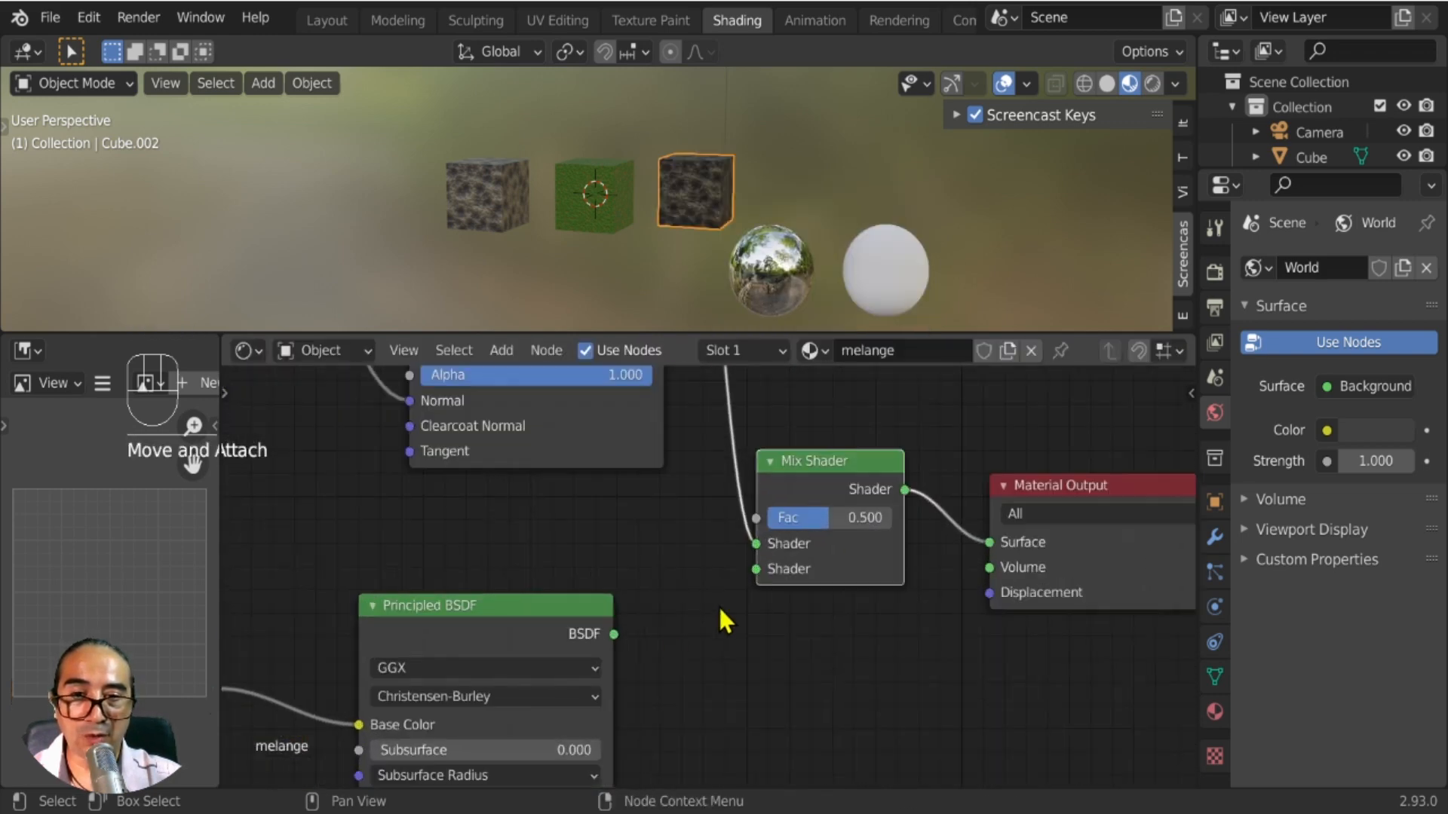
pyautogui.moveTo(614, 635); pyautogui.dragTo(757, 570)
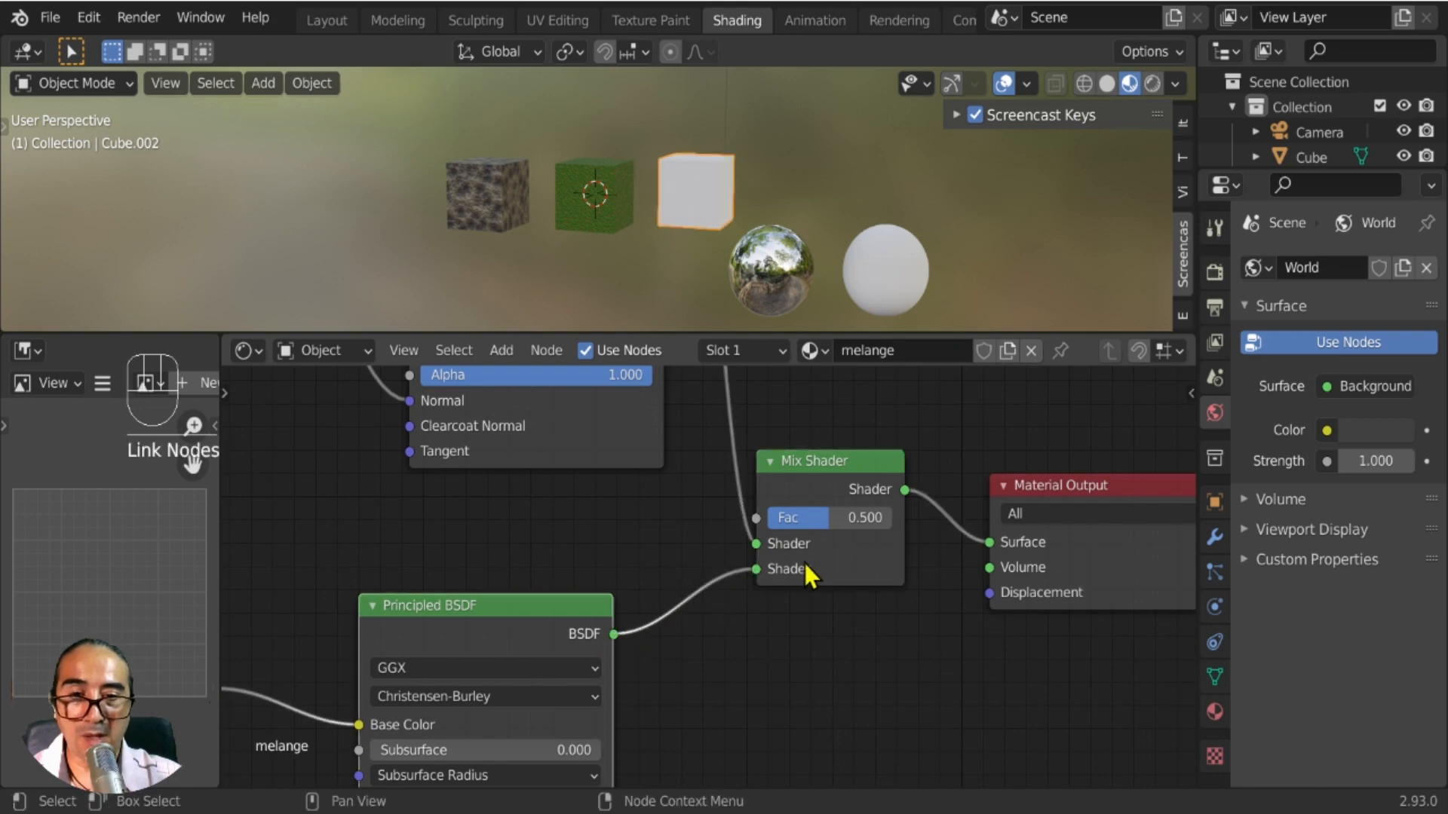
# Compare the Mix Shader's Fac at 0.000 and 1.000 on the third cube with the overlays hidden, ending at 1.000.
pyautogui.click(808, 517)
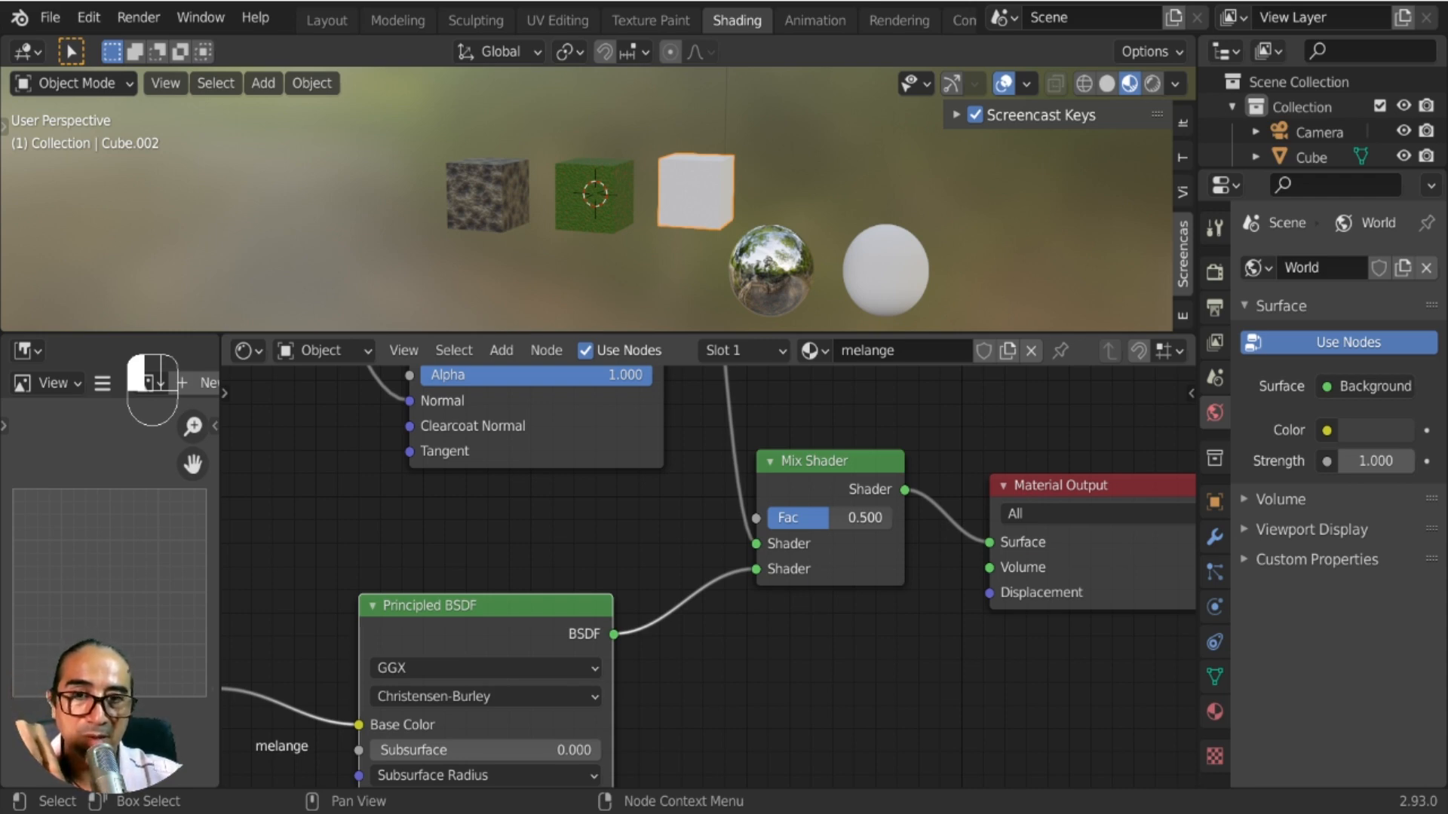
pyautogui.moveTo(829, 517); pyautogui.dragTo(869, 522)
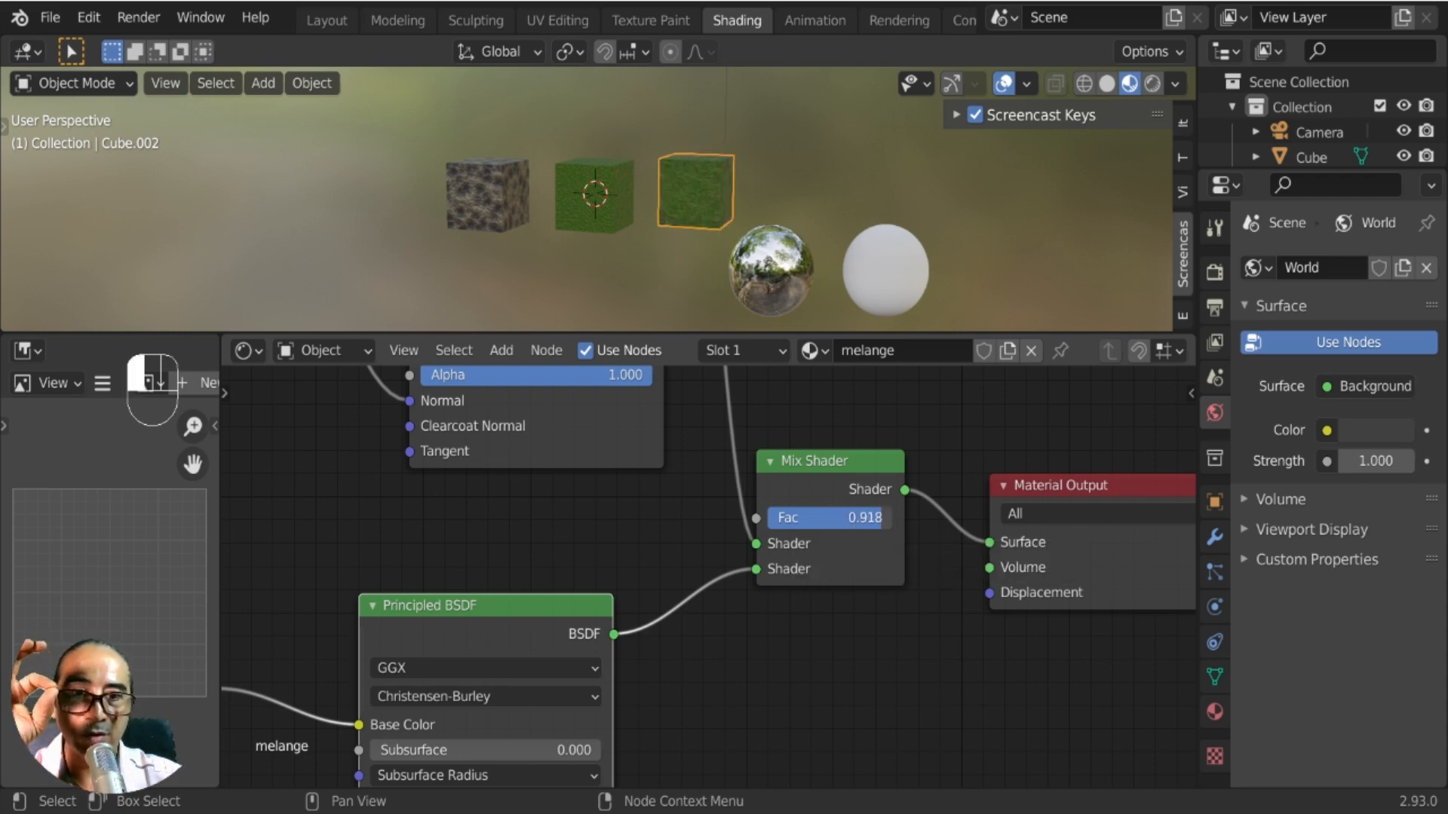
pyautogui.scroll(4, 765, 168)
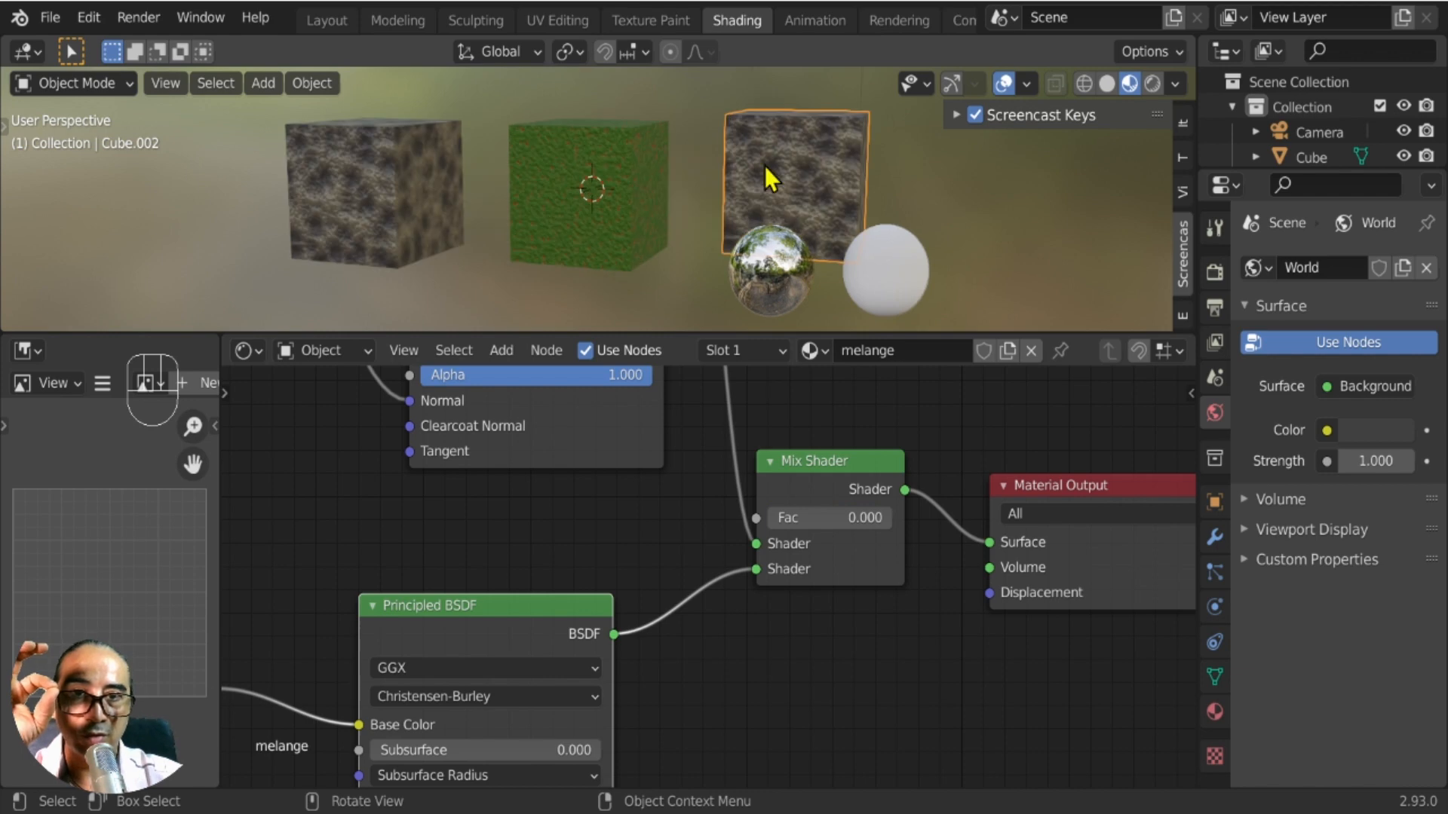
pyautogui.click(1003, 83)
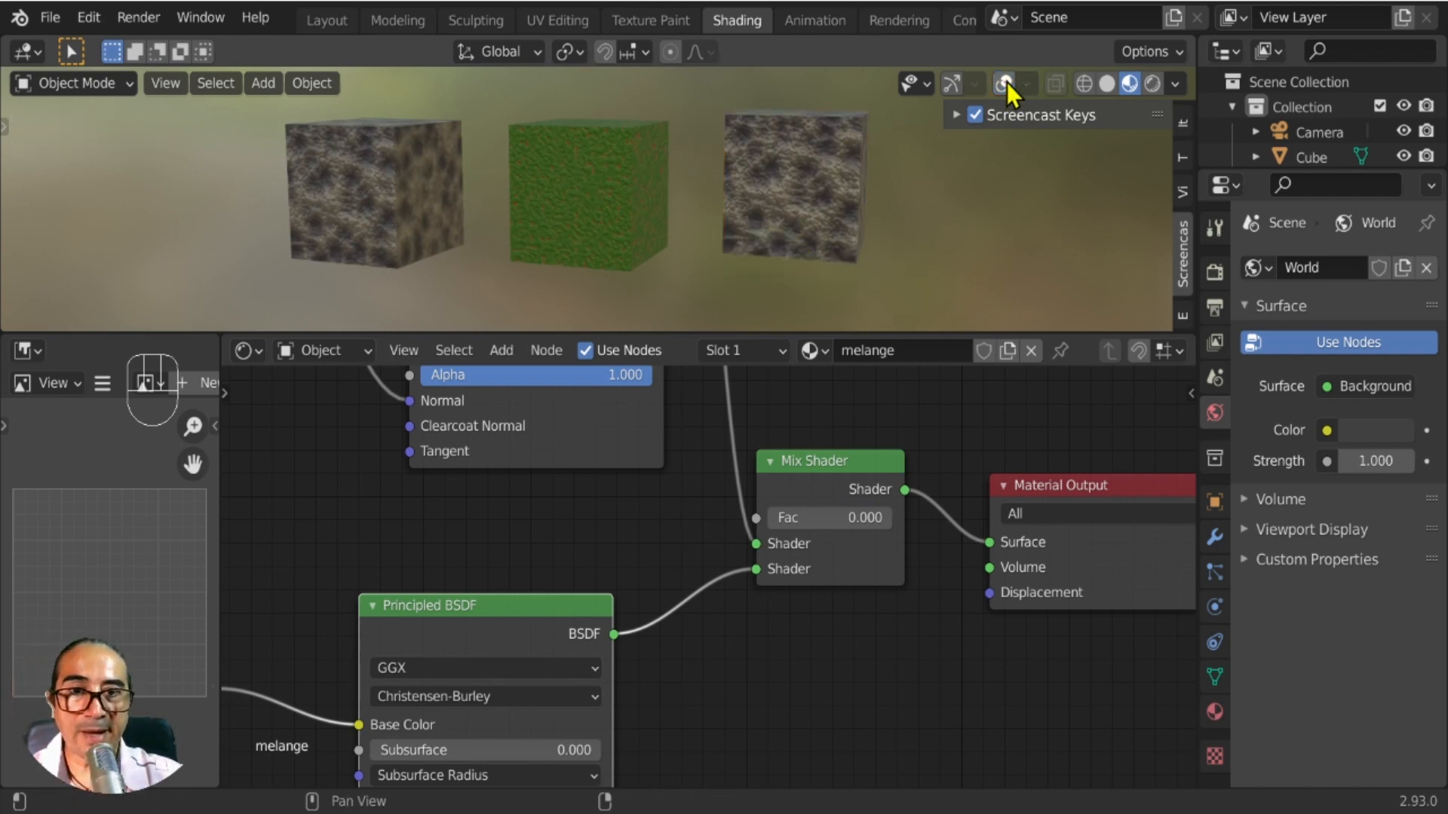
pyautogui.keyDown('shift'); pyautogui.moveTo(852, 227); pyautogui.dragTo(781, 205, button='middle'); pyautogui.keyUp('shift')
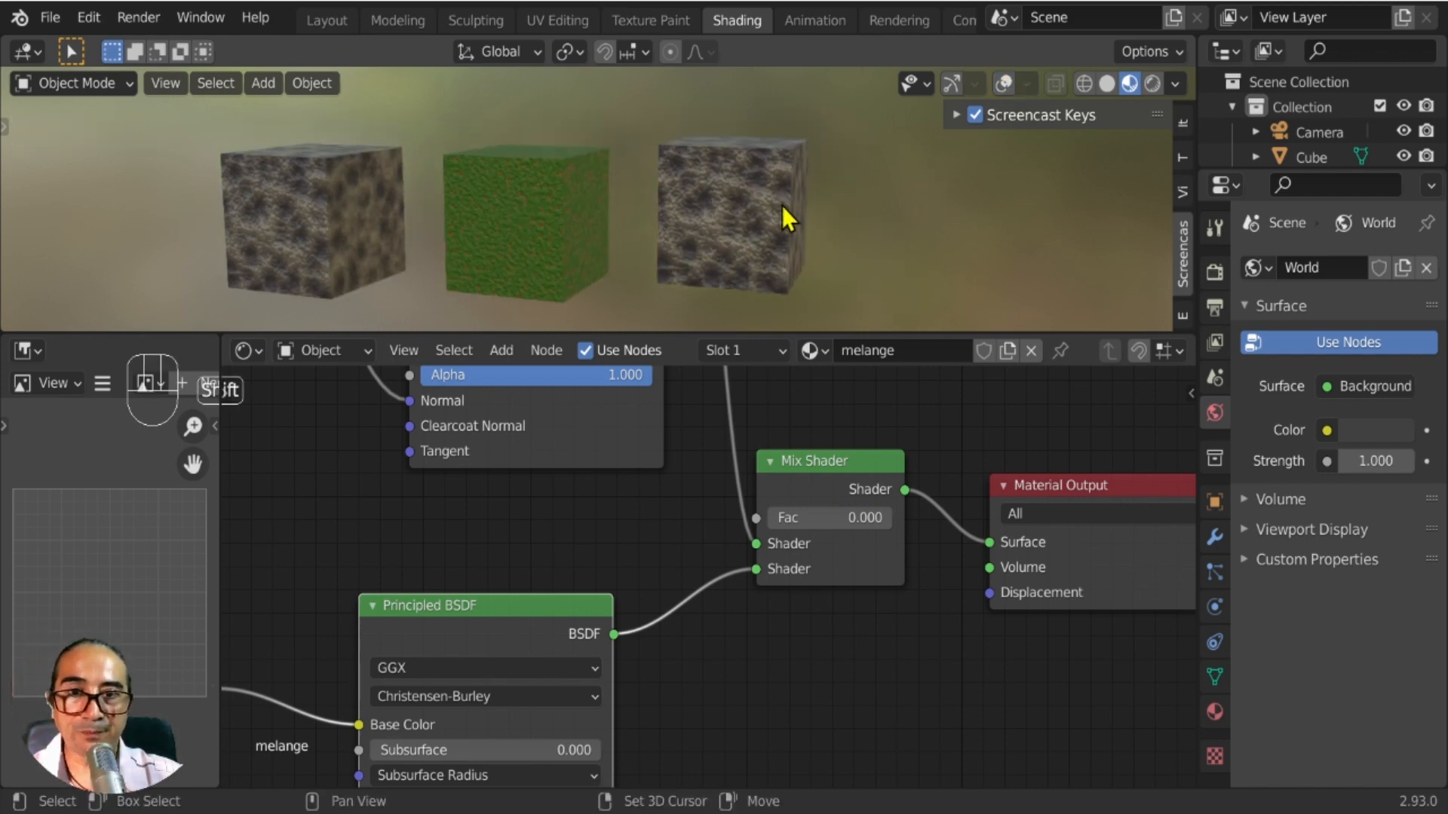
pyautogui.click(845, 520)
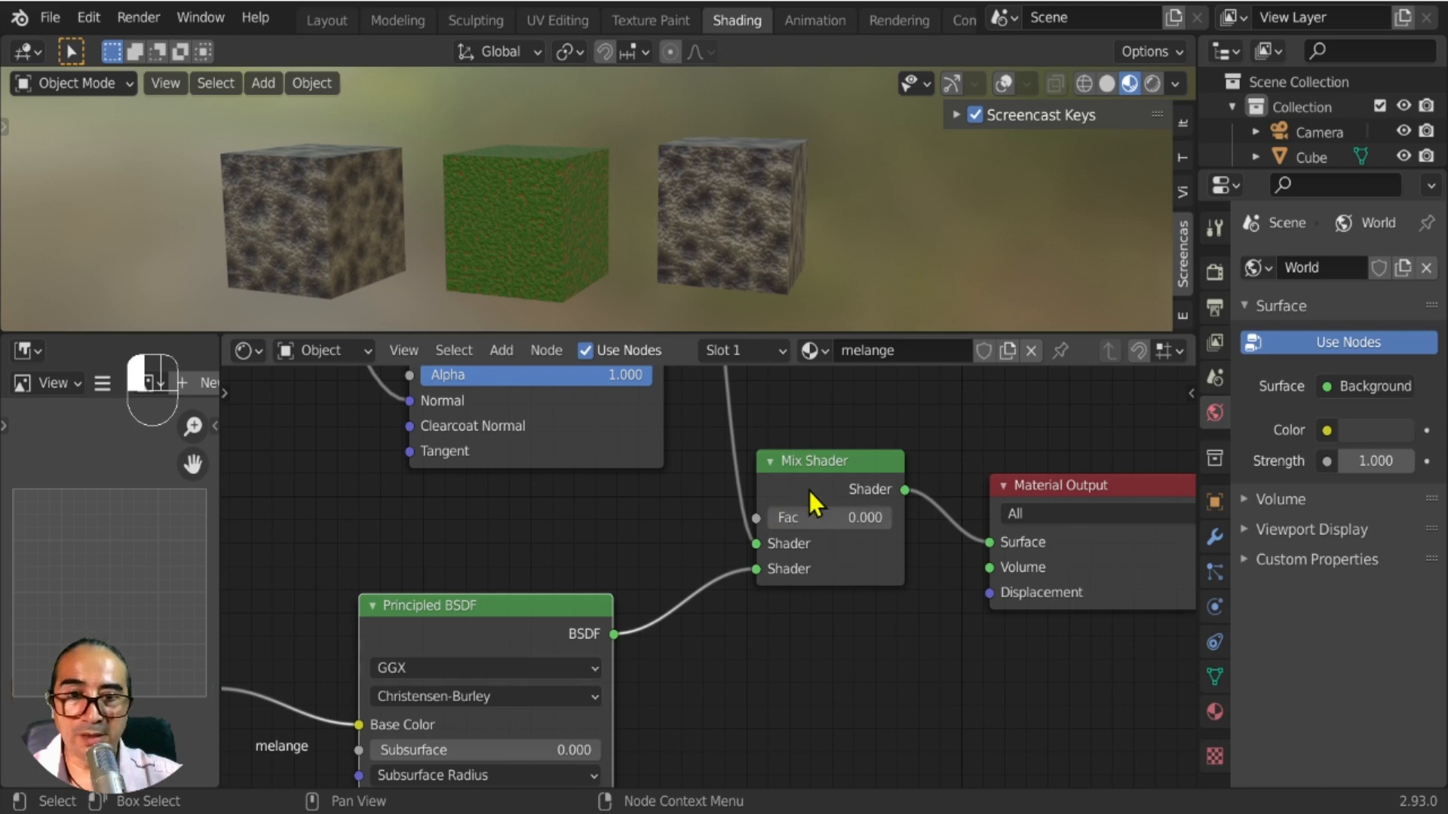
pyautogui.moveTo(803, 527); pyautogui.dragTo(889, 526)
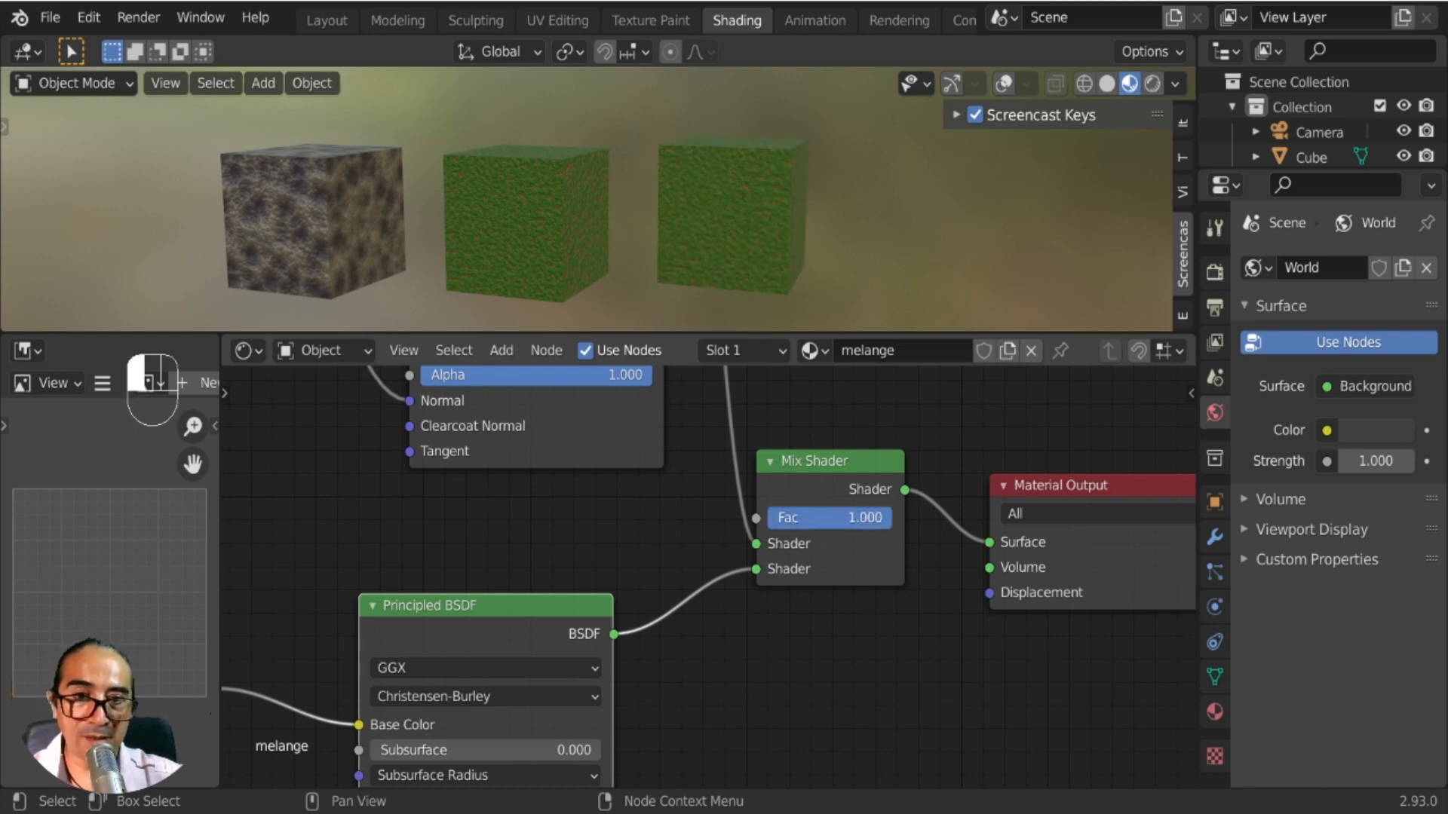
# Move the whole group of grass nodes further down in the melange node tree.
pyautogui.scroll(-3, 574, 631)
pyautogui.moveTo(576, 609); pyautogui.dragTo(587, 658)
pyautogui.scroll(-5, 614, 613)
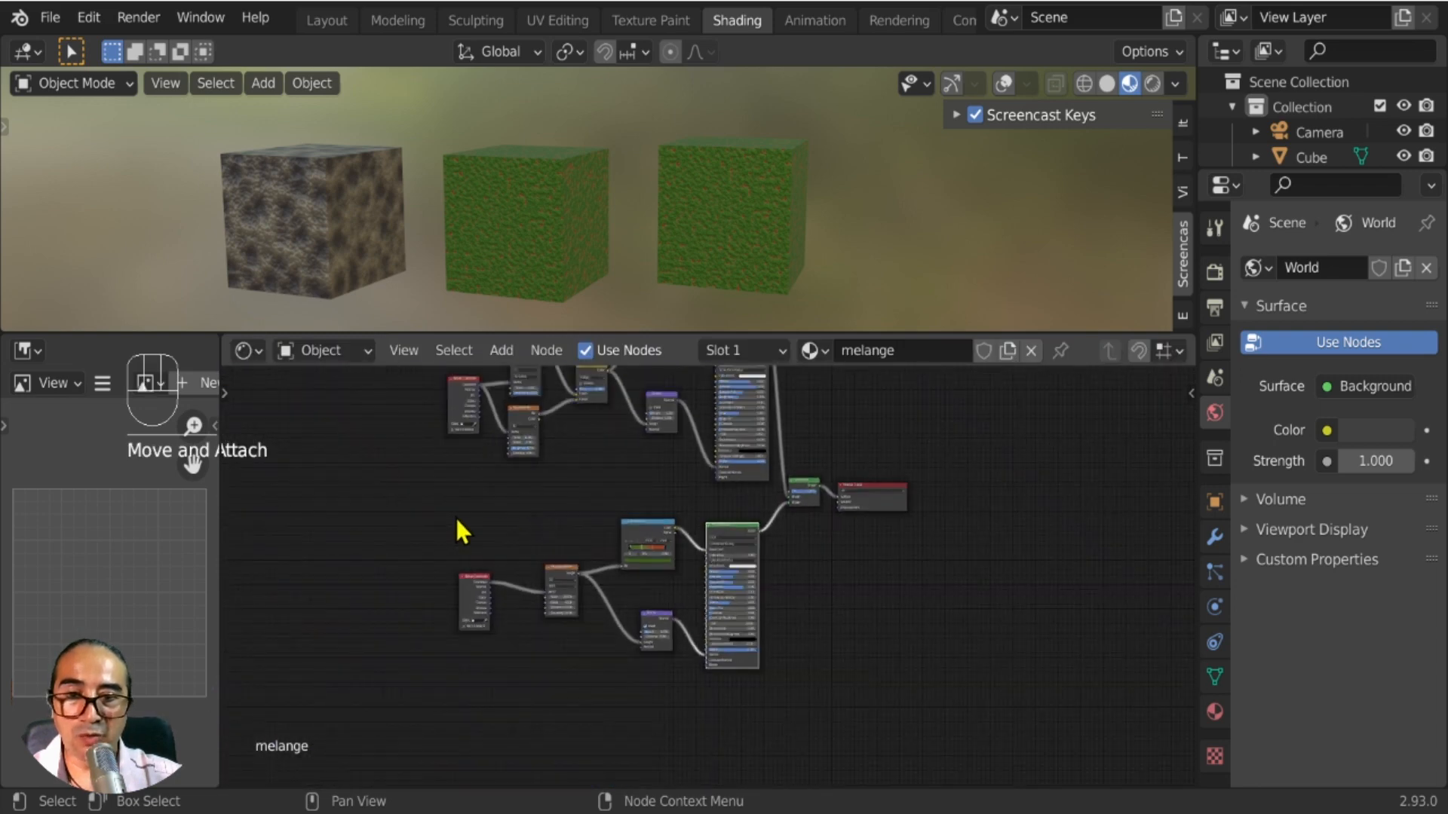
pyautogui.moveTo(454, 516); pyautogui.dragTo(664, 647)
pyautogui.moveTo(745, 531); pyautogui.dragTo(733, 606)
# Move the rock node group further up and shift the Mix Shader away from the Material Output.
pyautogui.moveTo(716, 528); pyautogui.dragTo(709, 671, button='middle')
pyautogui.moveTo(422, 423); pyautogui.dragTo(750, 640)
pyautogui.moveTo(726, 481); pyautogui.dragTo(701, 437)
pyautogui.scroll(3, 830, 641)
pyautogui.moveTo(816, 634); pyautogui.dragTo(796, 478, button='middle')
pyautogui.moveTo(849, 504); pyautogui.dragTo(803, 504)
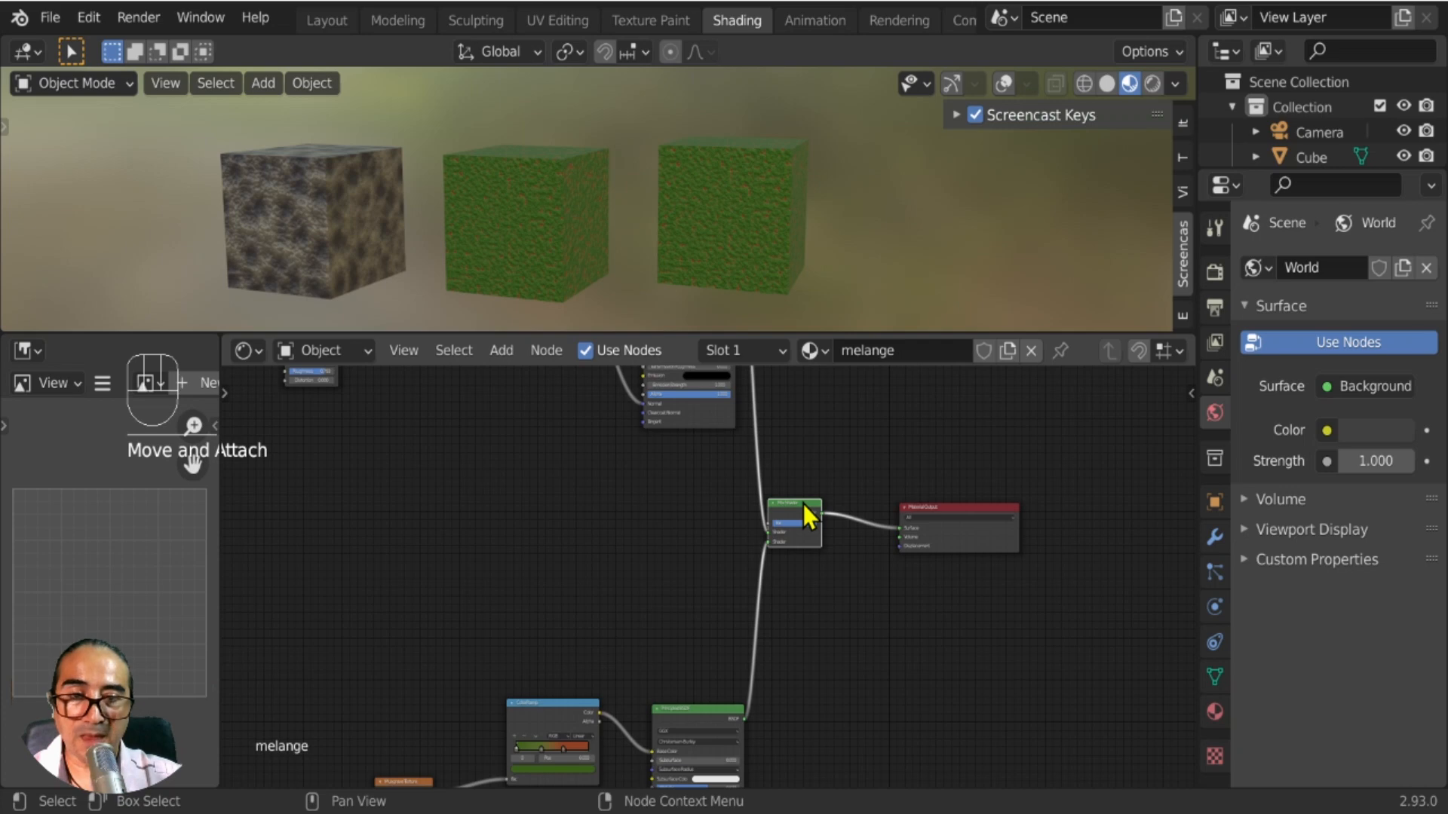
# Show the viewport overlays again without the HDRI preview and enlarge the 3D viewport over the node editor.
pyautogui.click(1004, 83)
pyautogui.click(798, 163)
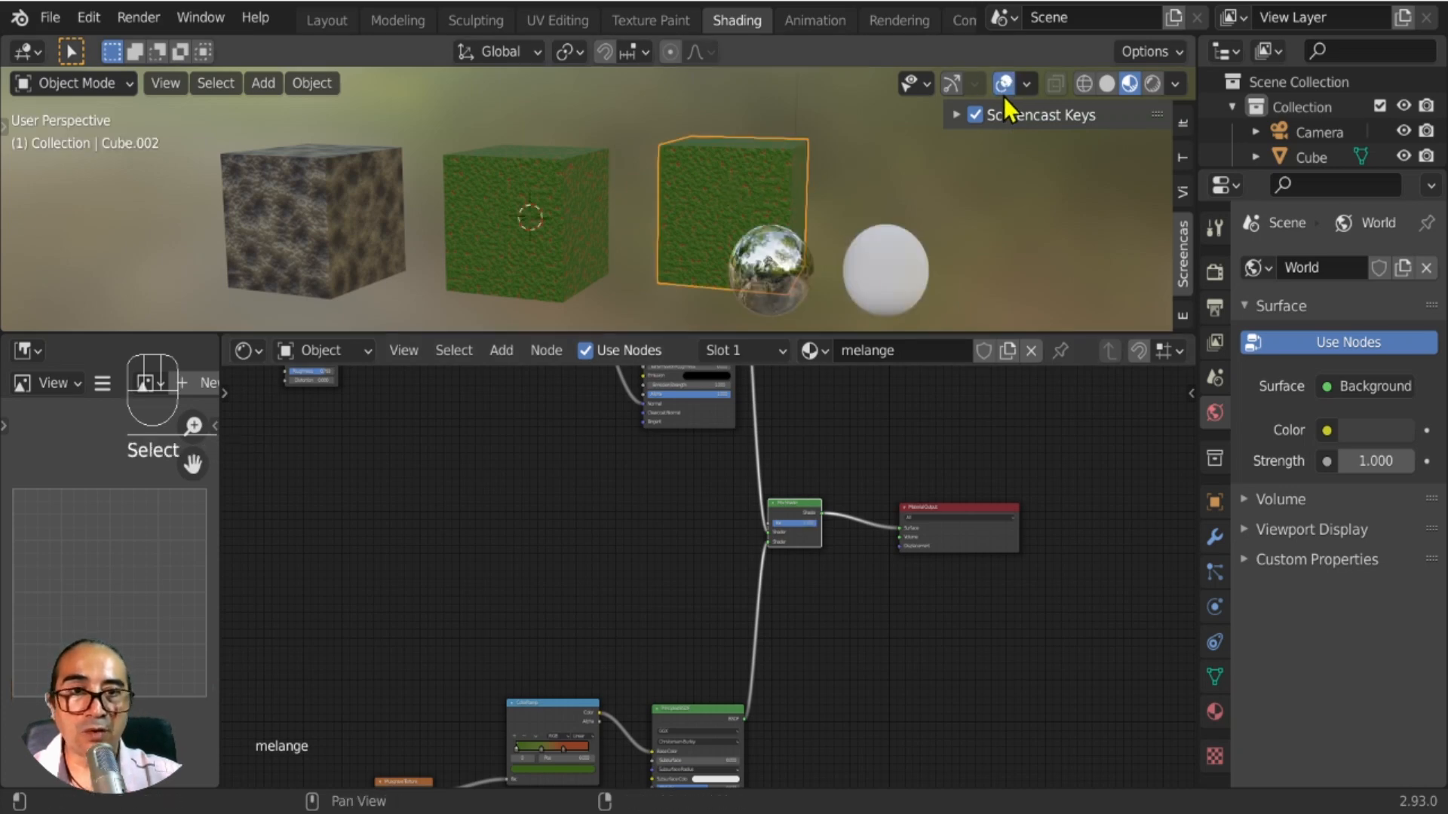
pyautogui.click(1026, 81)
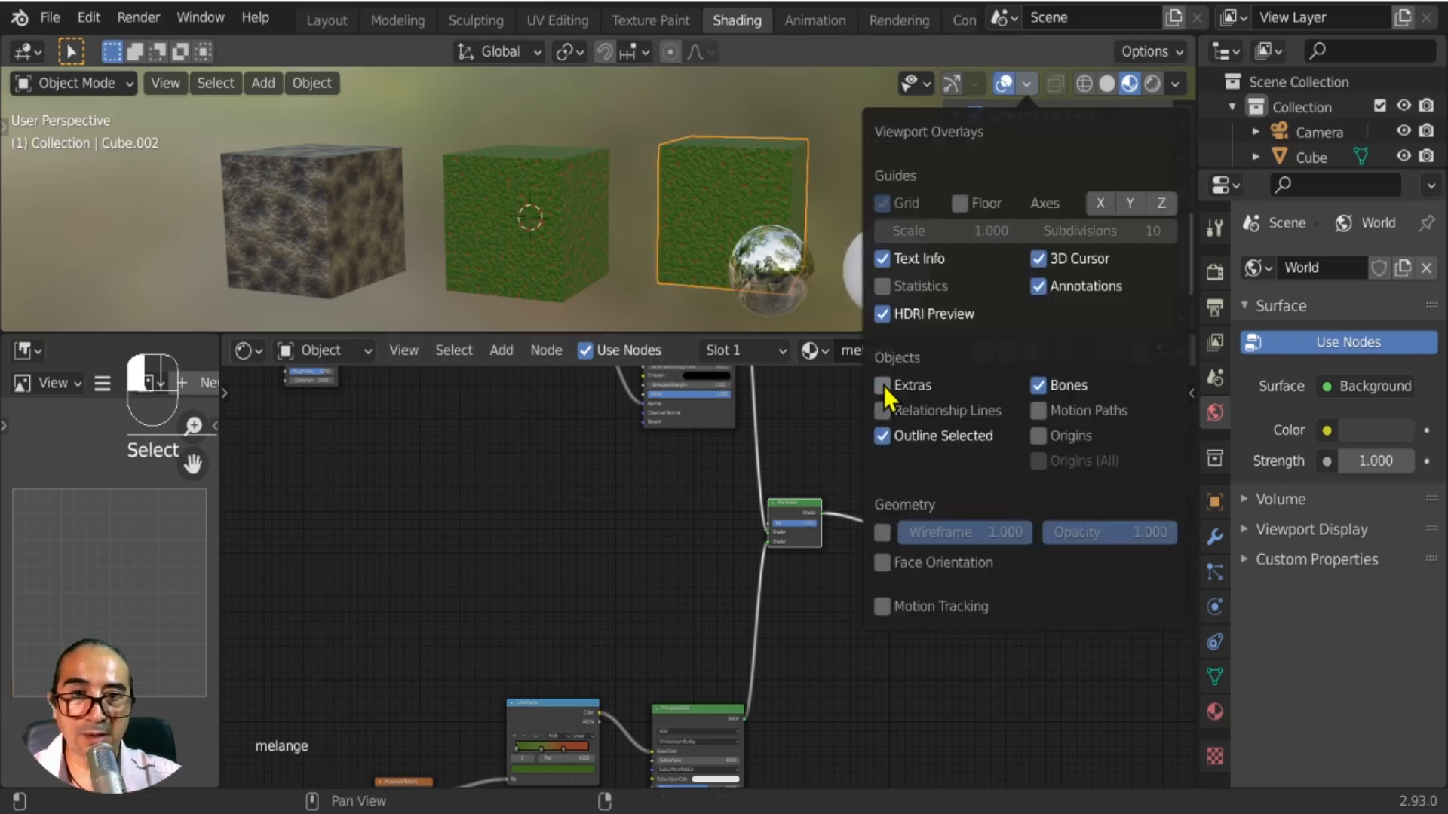
pyautogui.click(882, 315)
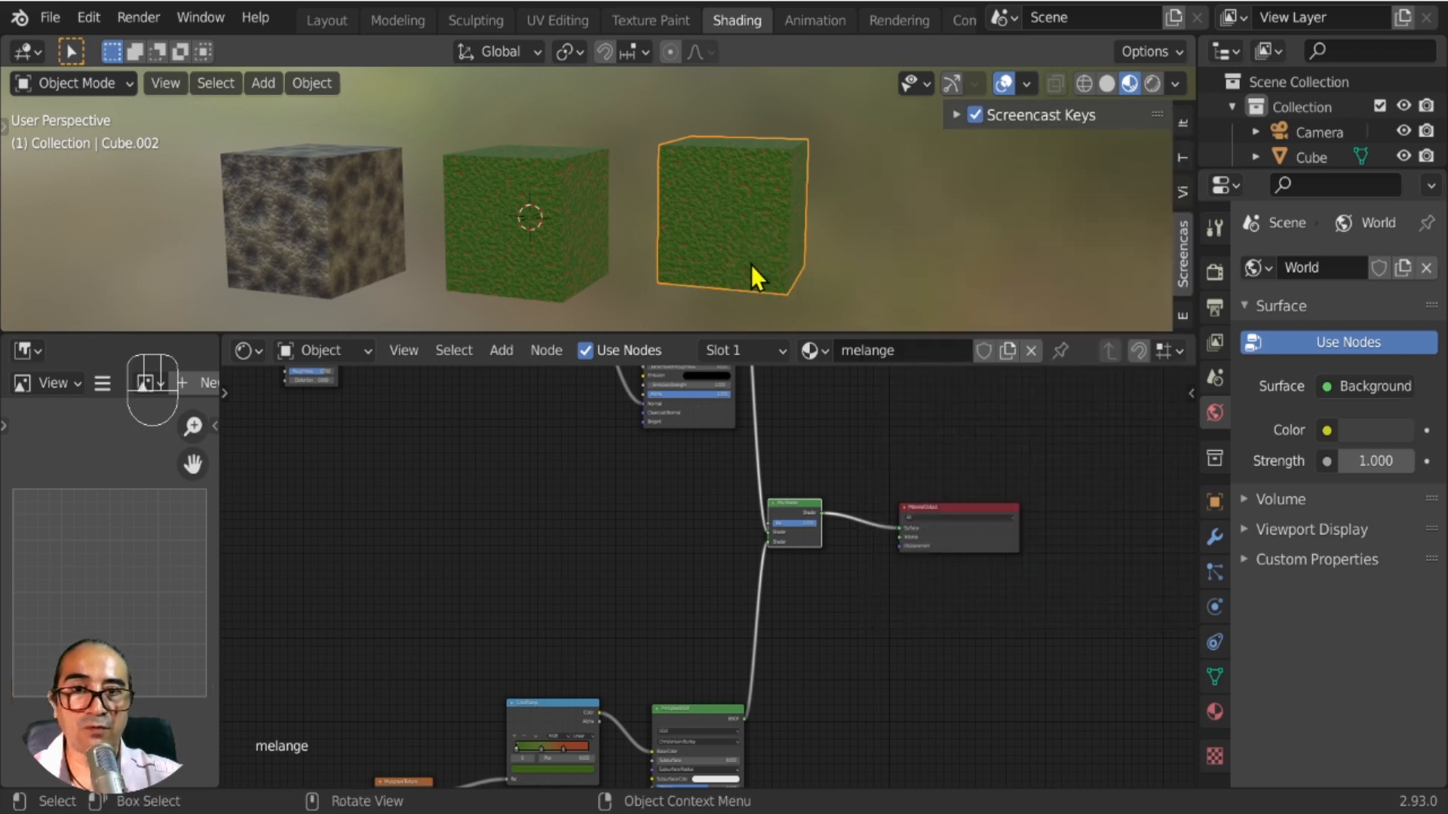
pyautogui.click(725, 190)
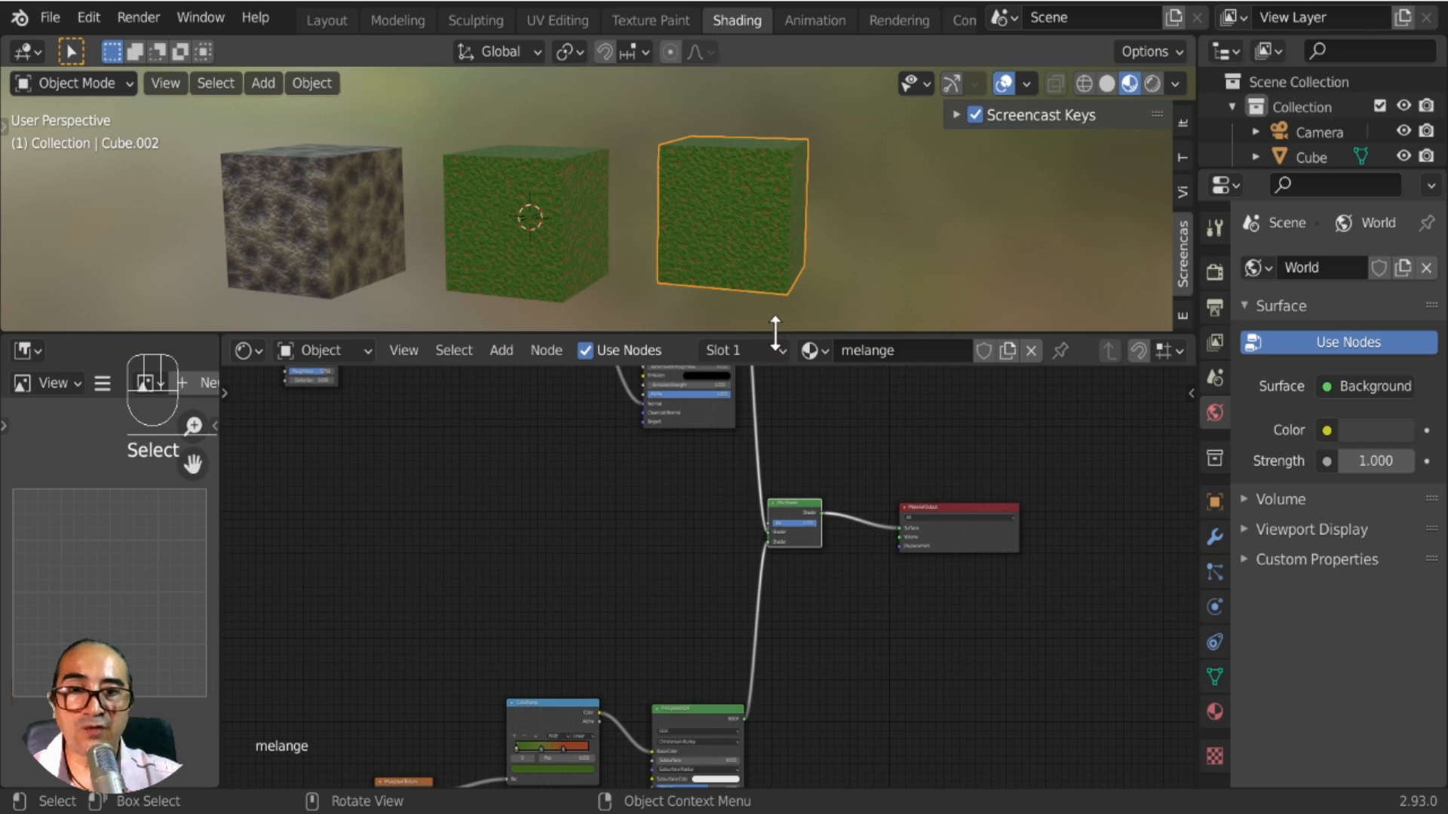
pyautogui.moveTo(776, 332); pyautogui.dragTo(775, 449)
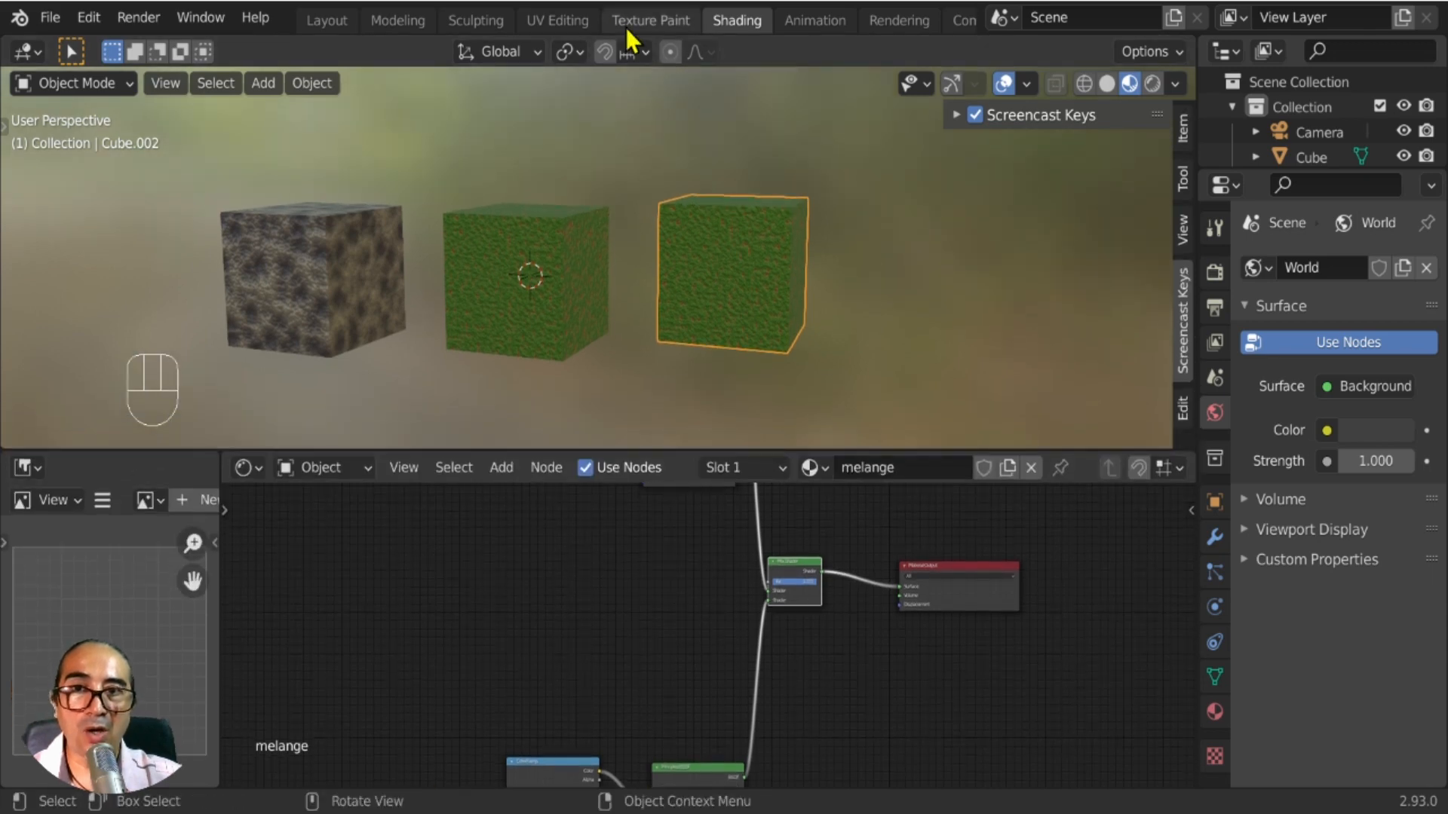
# Check the third cube's UV layout and bring the cube into close view in the Texture Paint workspace.
pyautogui.click(558, 20)
pyautogui.scroll(3, 355, 490)
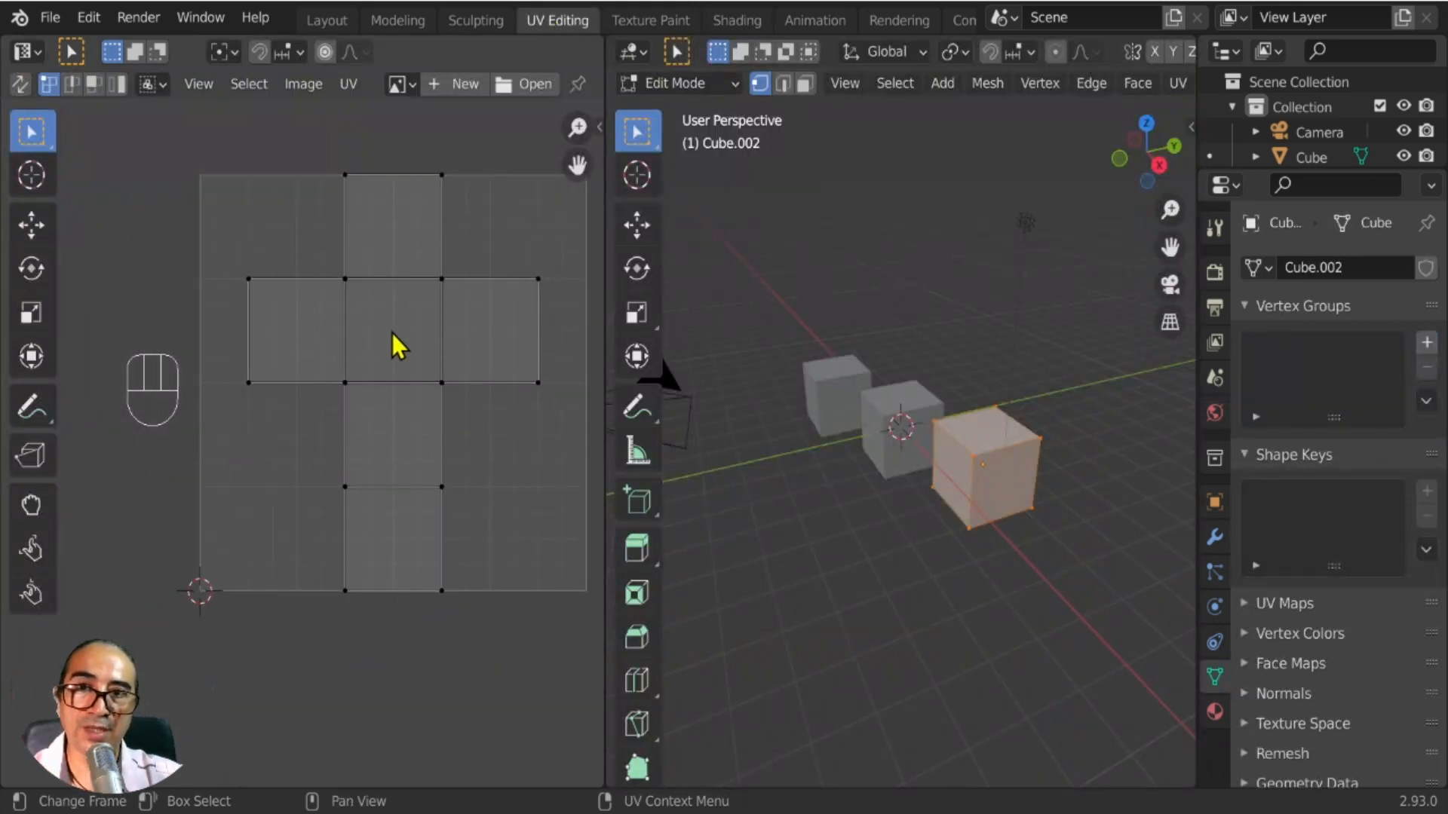
pyautogui.click(639, 23)
pyautogui.moveTo(918, 575)
pyautogui.mouseDown(button='middle')
pyautogui.moveTo(905, 520)
pyautogui.moveTo(895, 539)
pyautogui.moveTo(846, 517)
pyautogui.mouseUp(button='middle')
pyautogui.scroll(3, 898, 535)
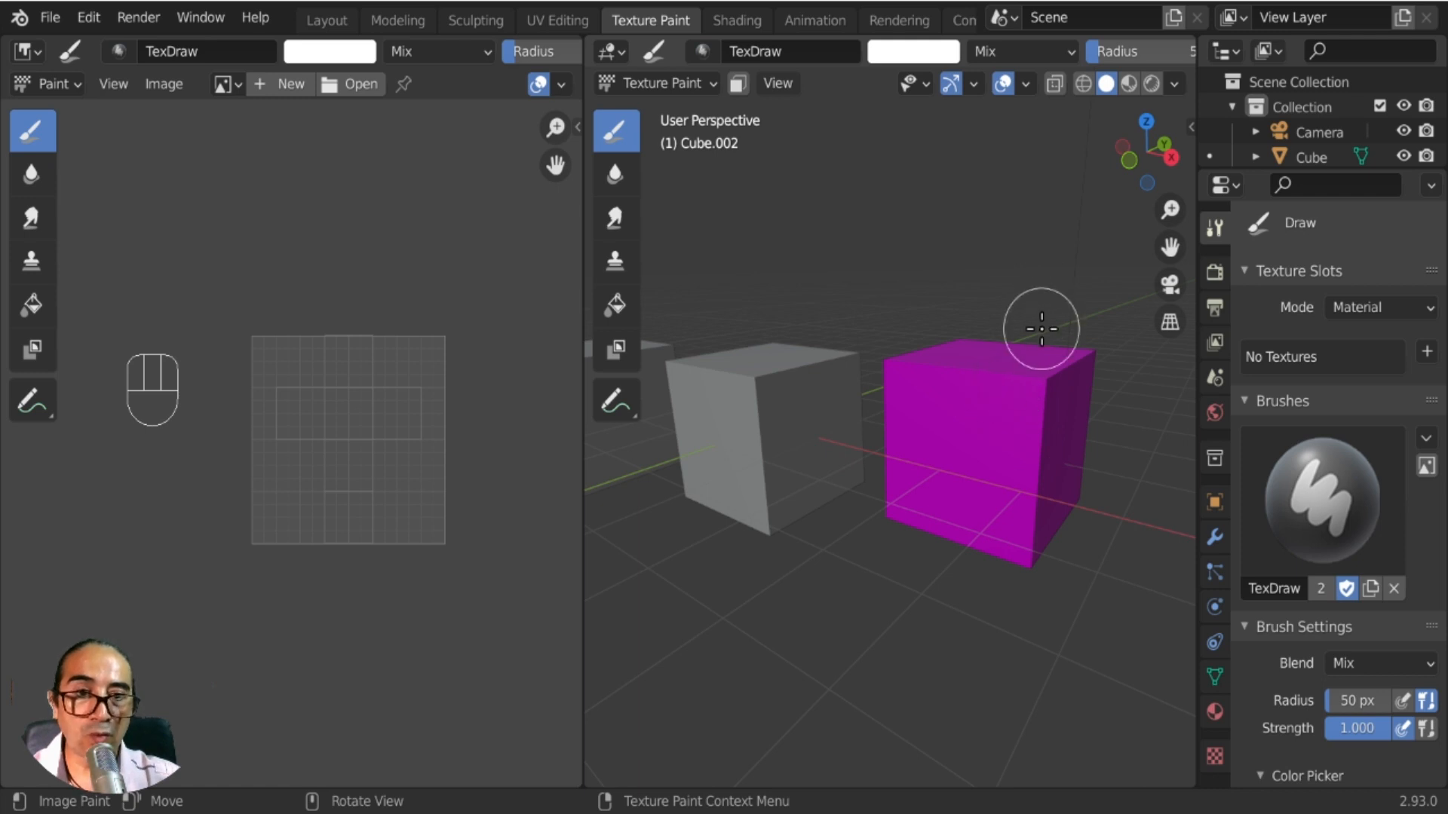
# Add a Base Color texture paint slot to the melange material with a blank black 1024 × 1024 px image and no alpha.
pyautogui.press('n')
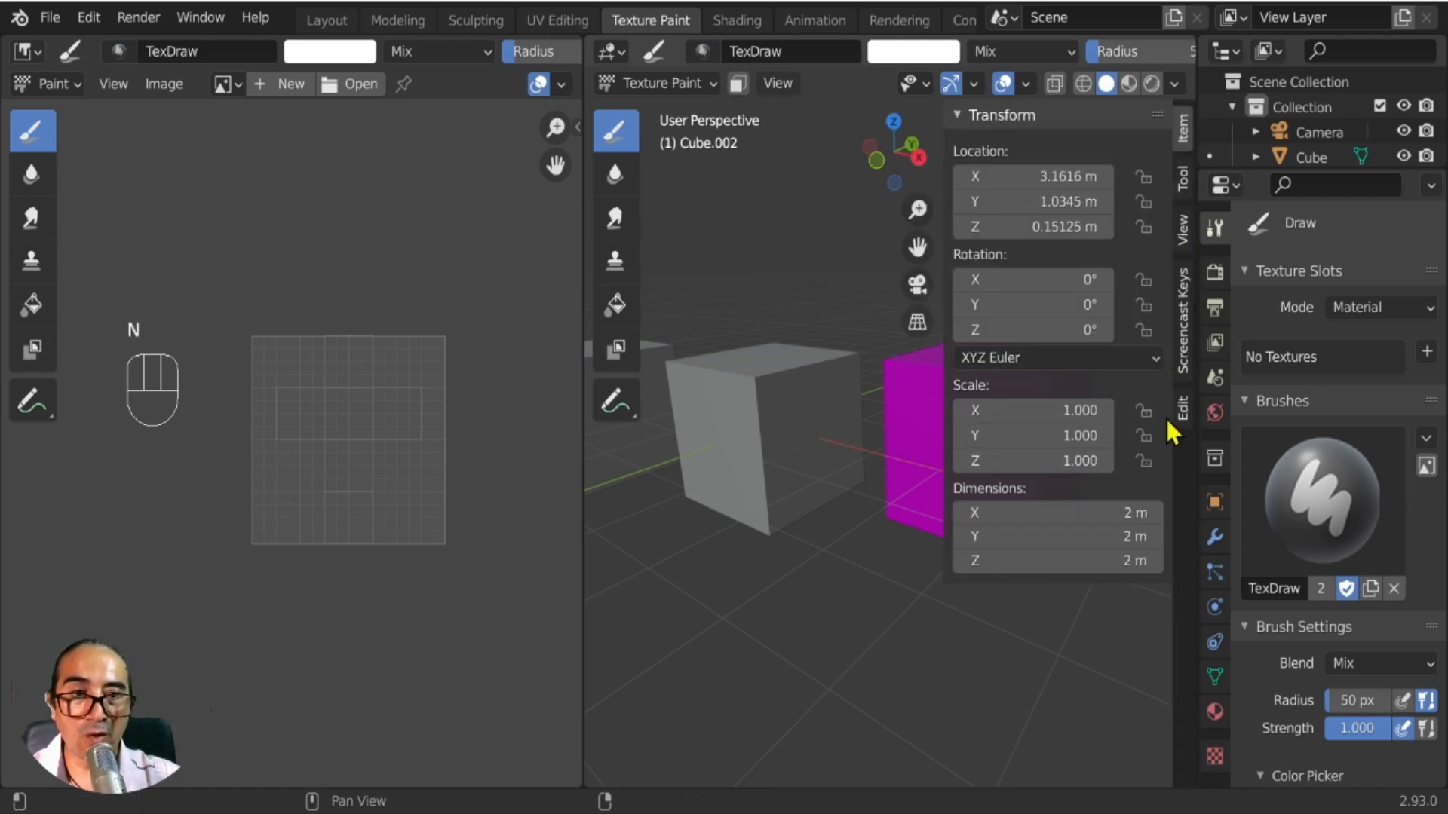
pyautogui.click(1180, 189)
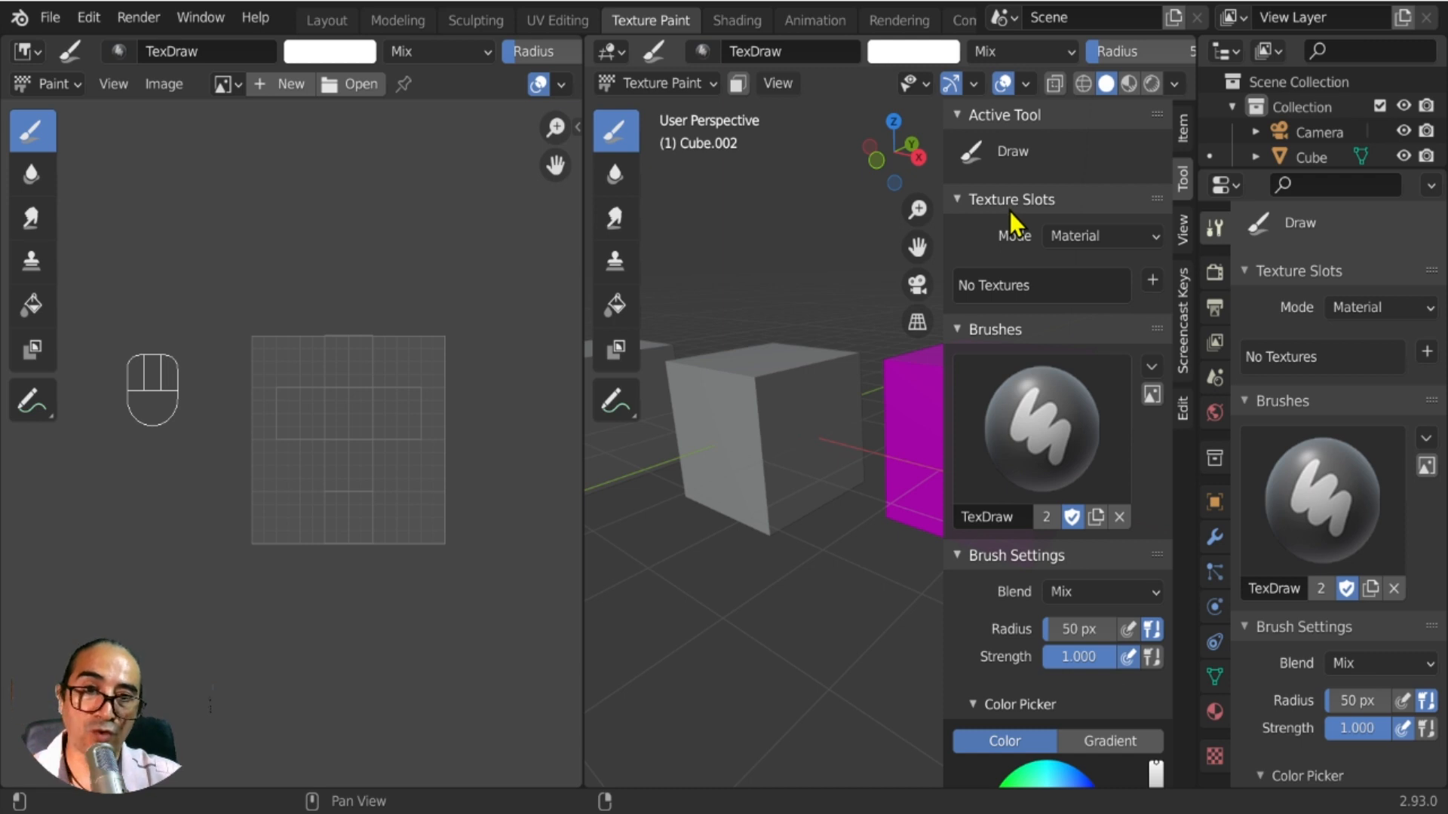
pyautogui.click(1154, 282)
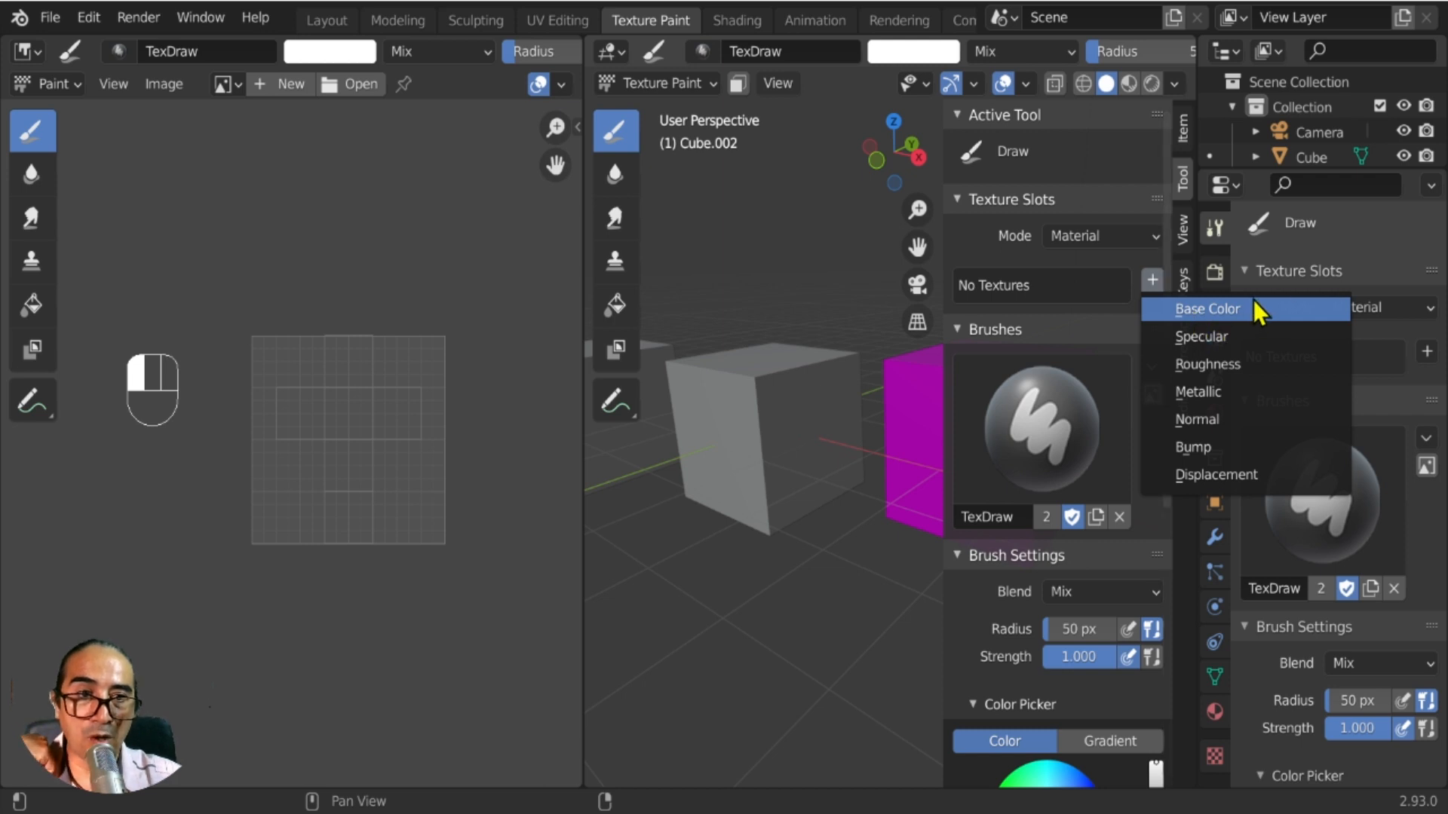
pyautogui.click(1154, 280)
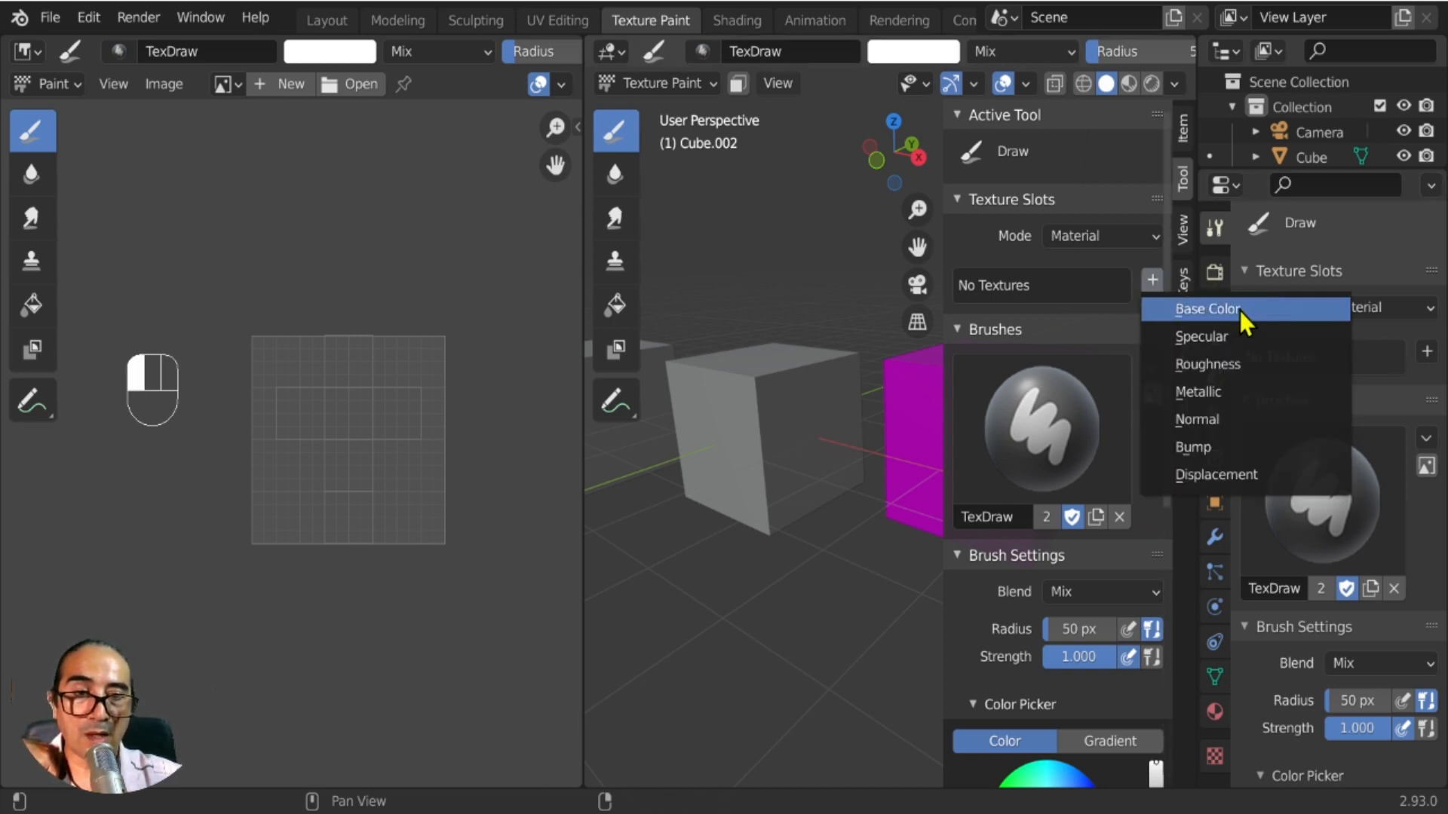
pyautogui.click(1239, 310)
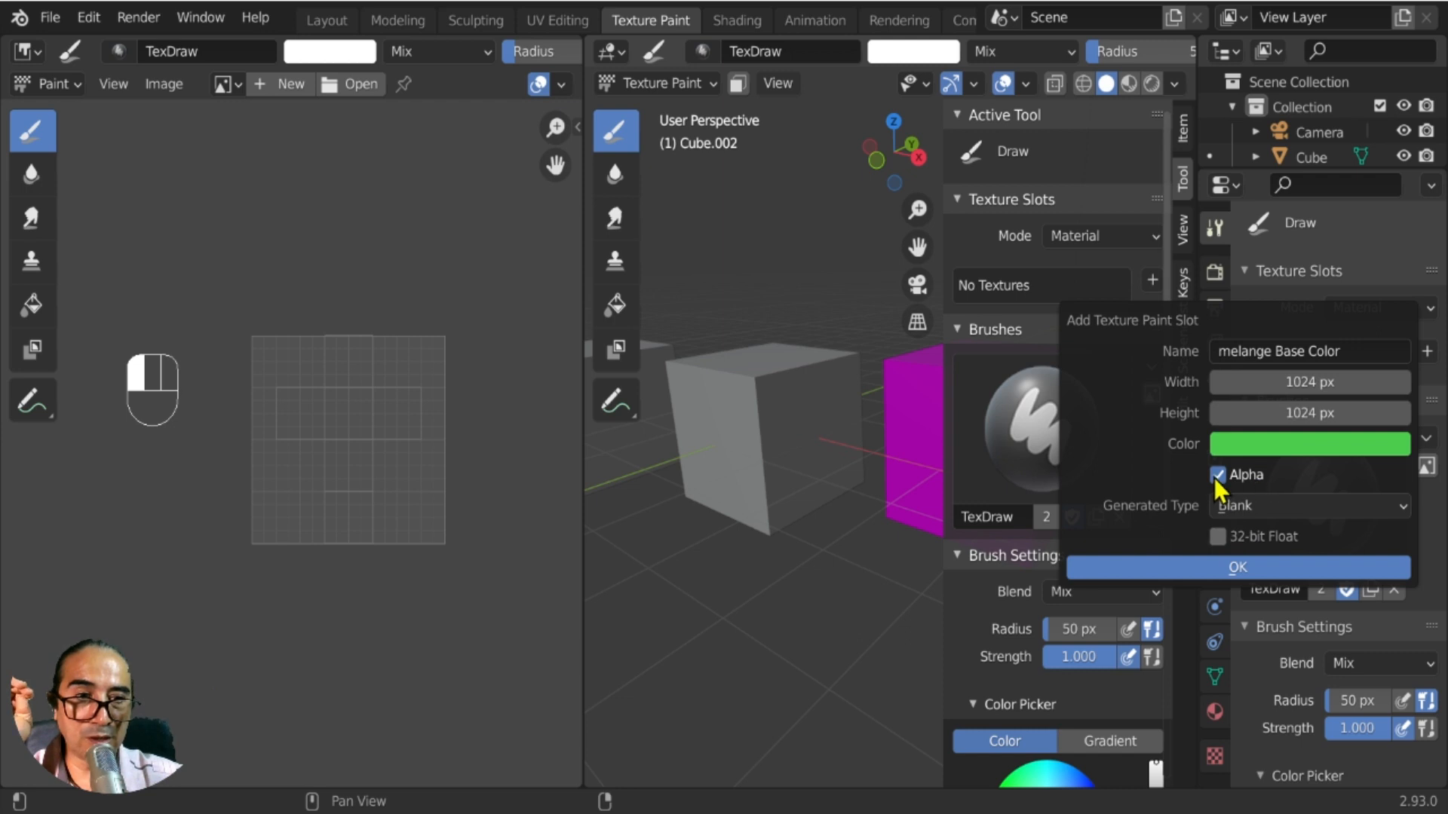
pyautogui.click(1273, 444)
pyautogui.moveTo(1394, 129); pyautogui.dragTo(1393, 268)
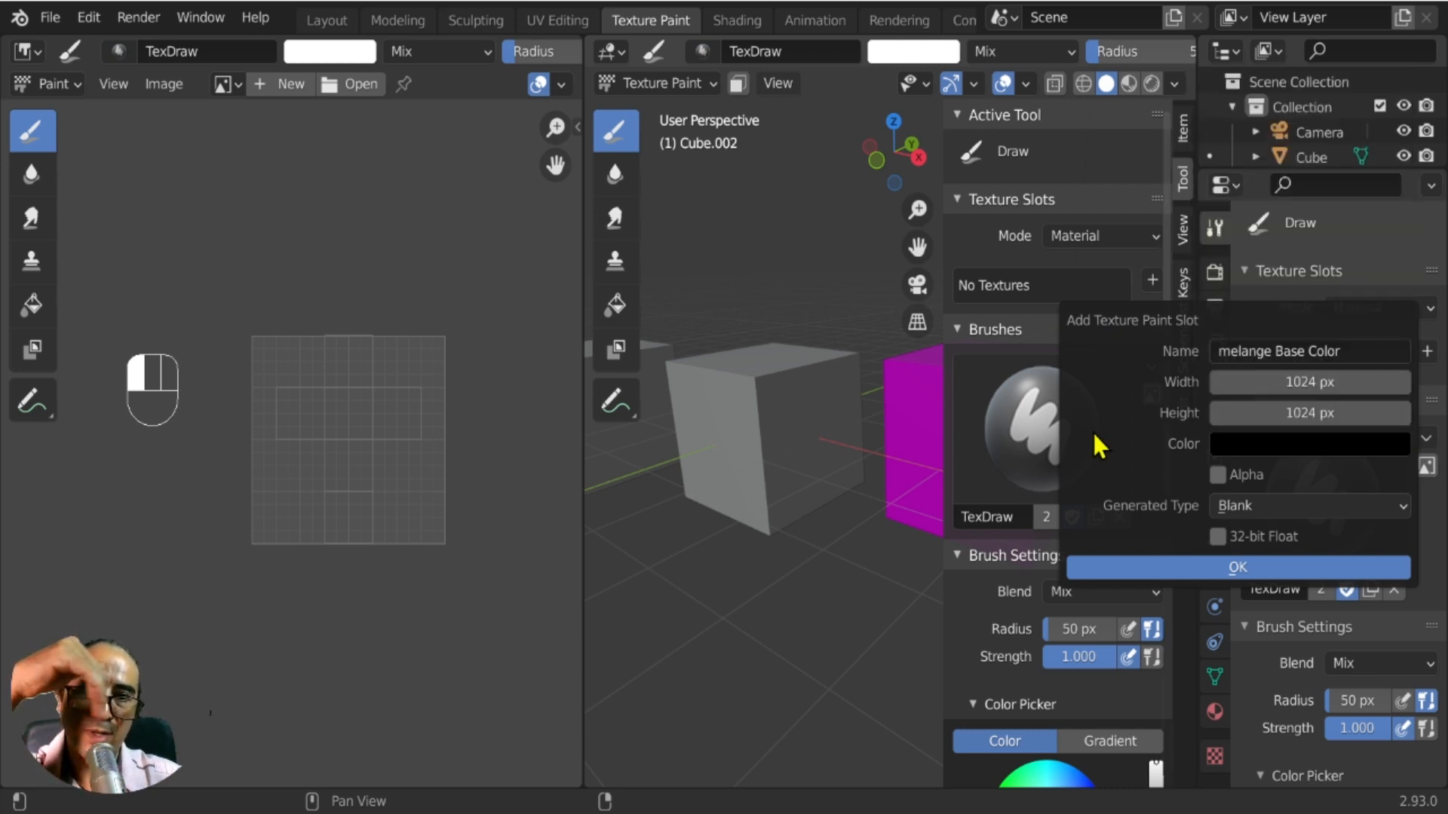
pyautogui.click(1218, 567)
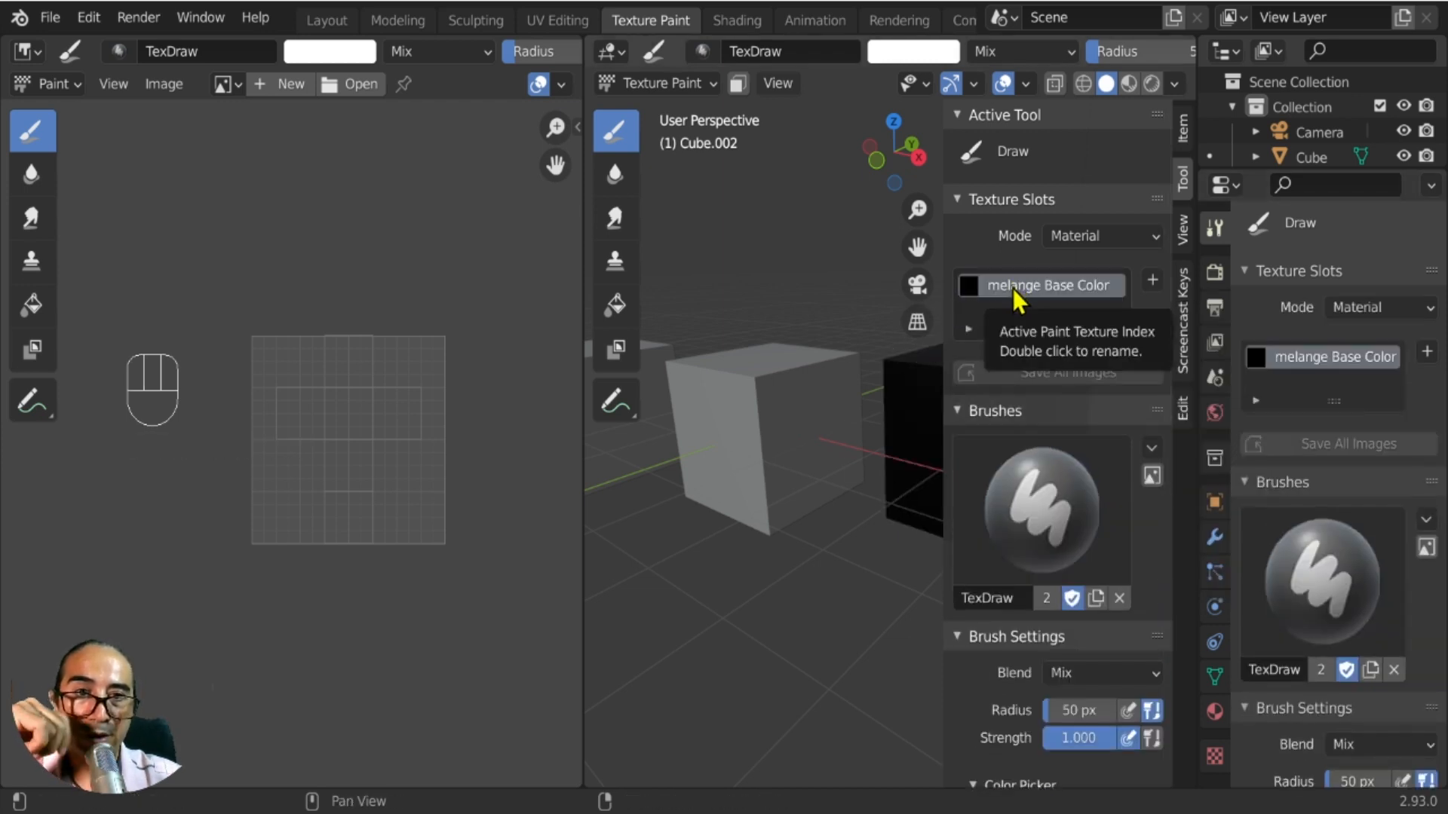
# Display the melange Base Color image in the image editor and paint a white blob in the central square of the UV layout.
pyautogui.click(1015, 290)
pyautogui.scroll(-4, 322, 404)
pyautogui.scroll(2, 373, 407)
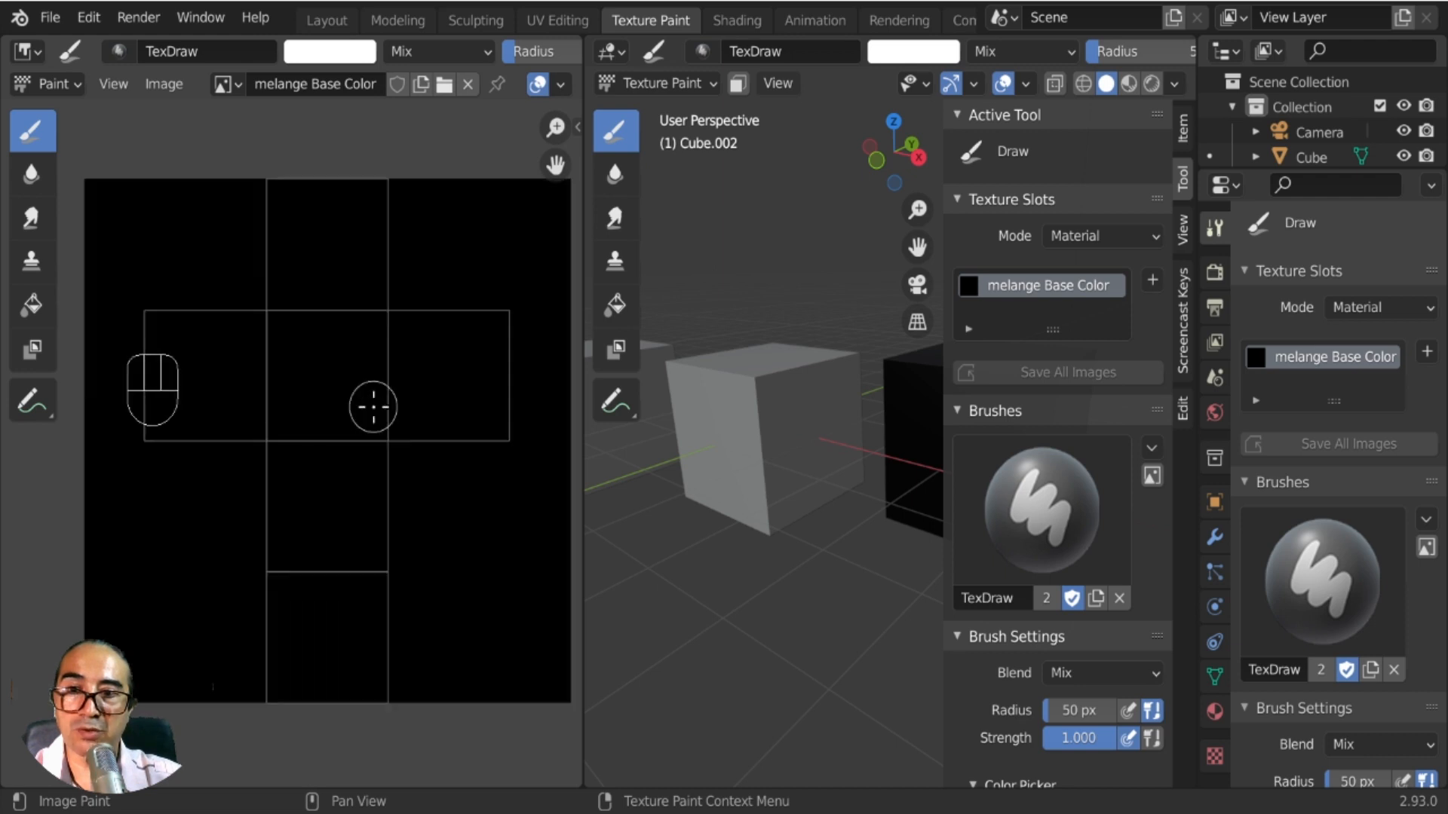
pyautogui.moveTo(298, 355); pyautogui.dragTo(317, 374)
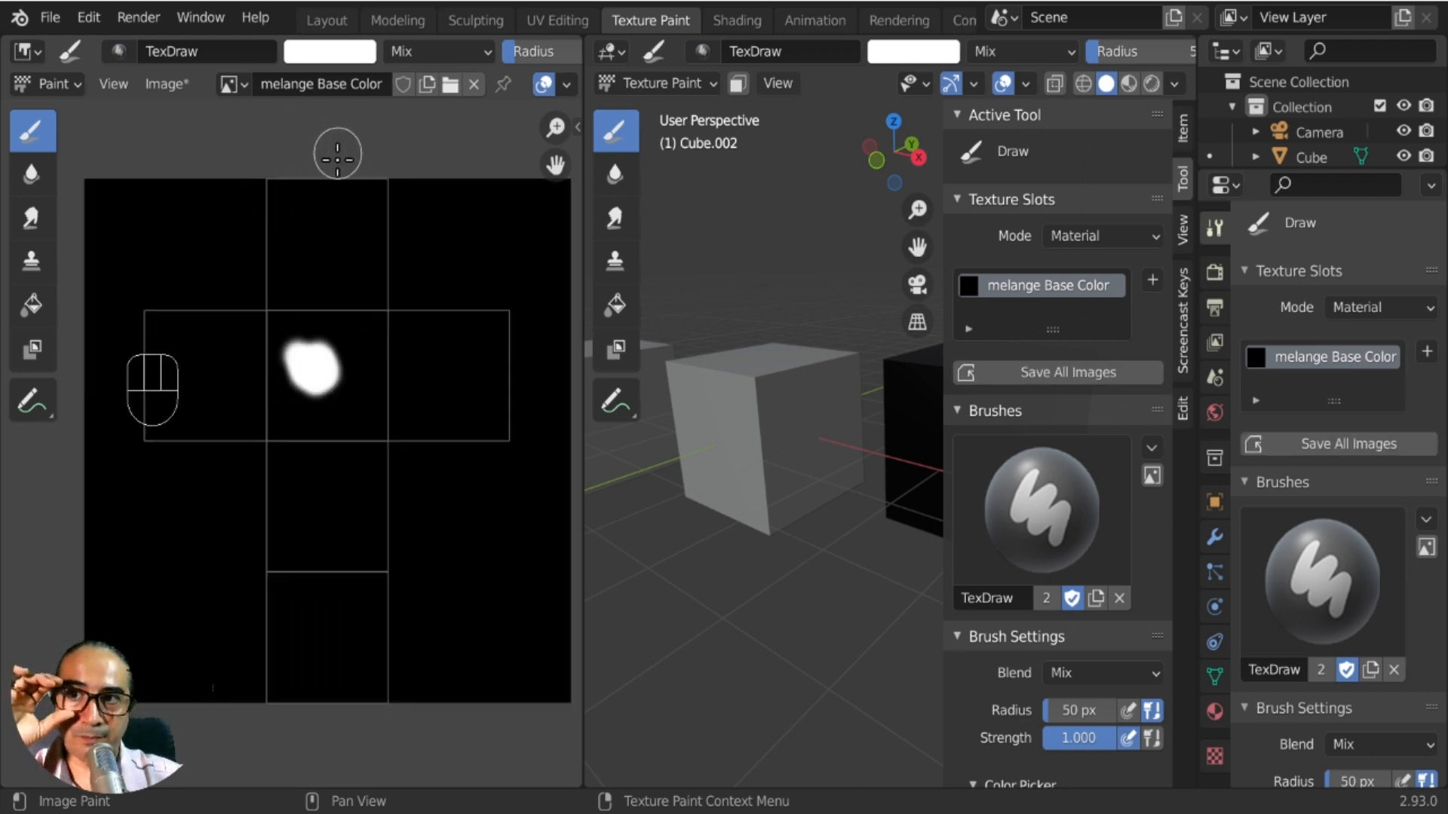
pyautogui.moveTo(398, 366); pyautogui.dragTo(430, 348, button='middle')
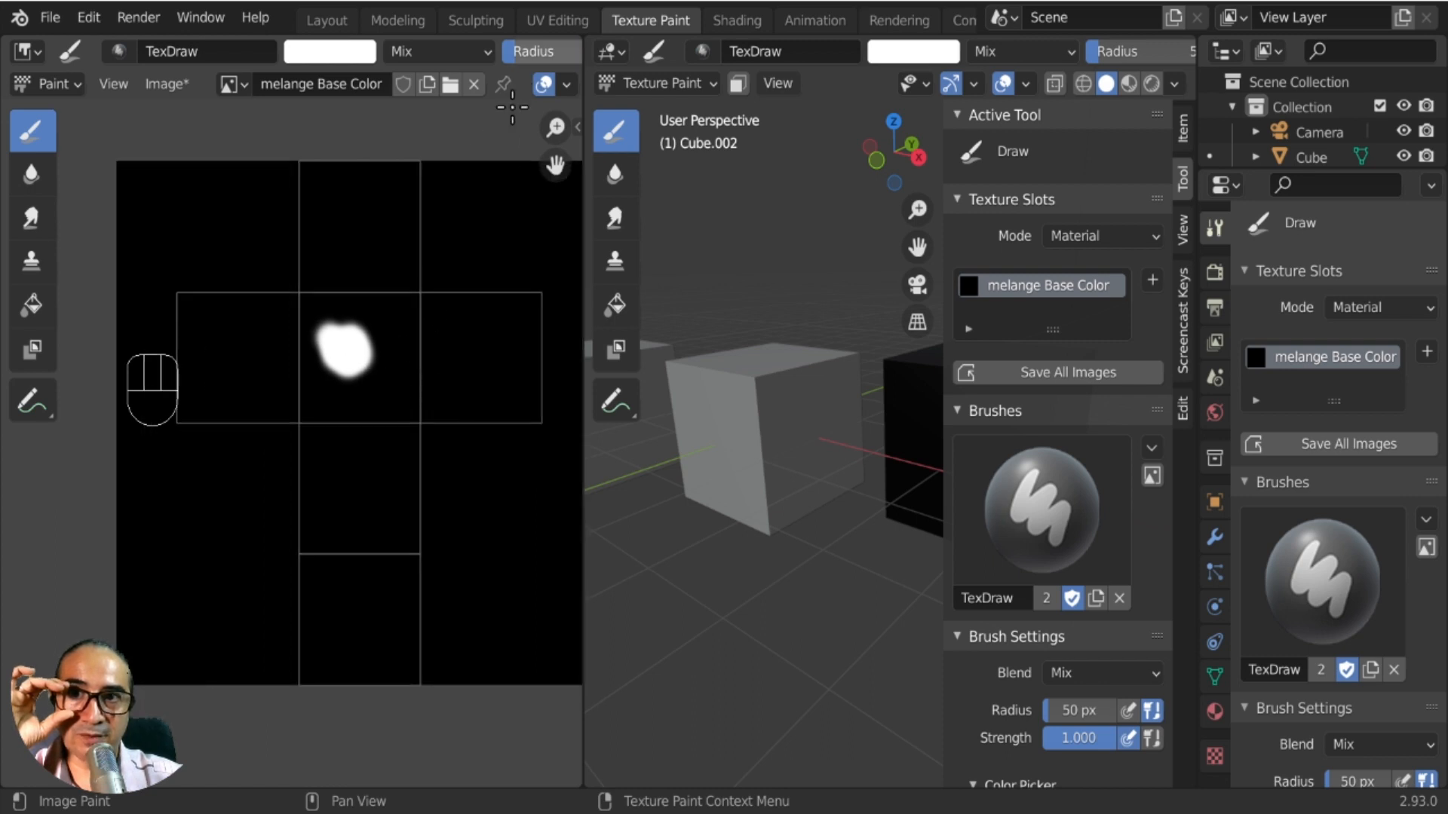
pyautogui.moveTo(362, 371)
pyautogui.mouseDown()
pyautogui.moveTo(364, 350)
pyautogui.moveTo(344, 368)
pyautogui.mouseUp()
pyautogui.scroll(3, 411, 351)
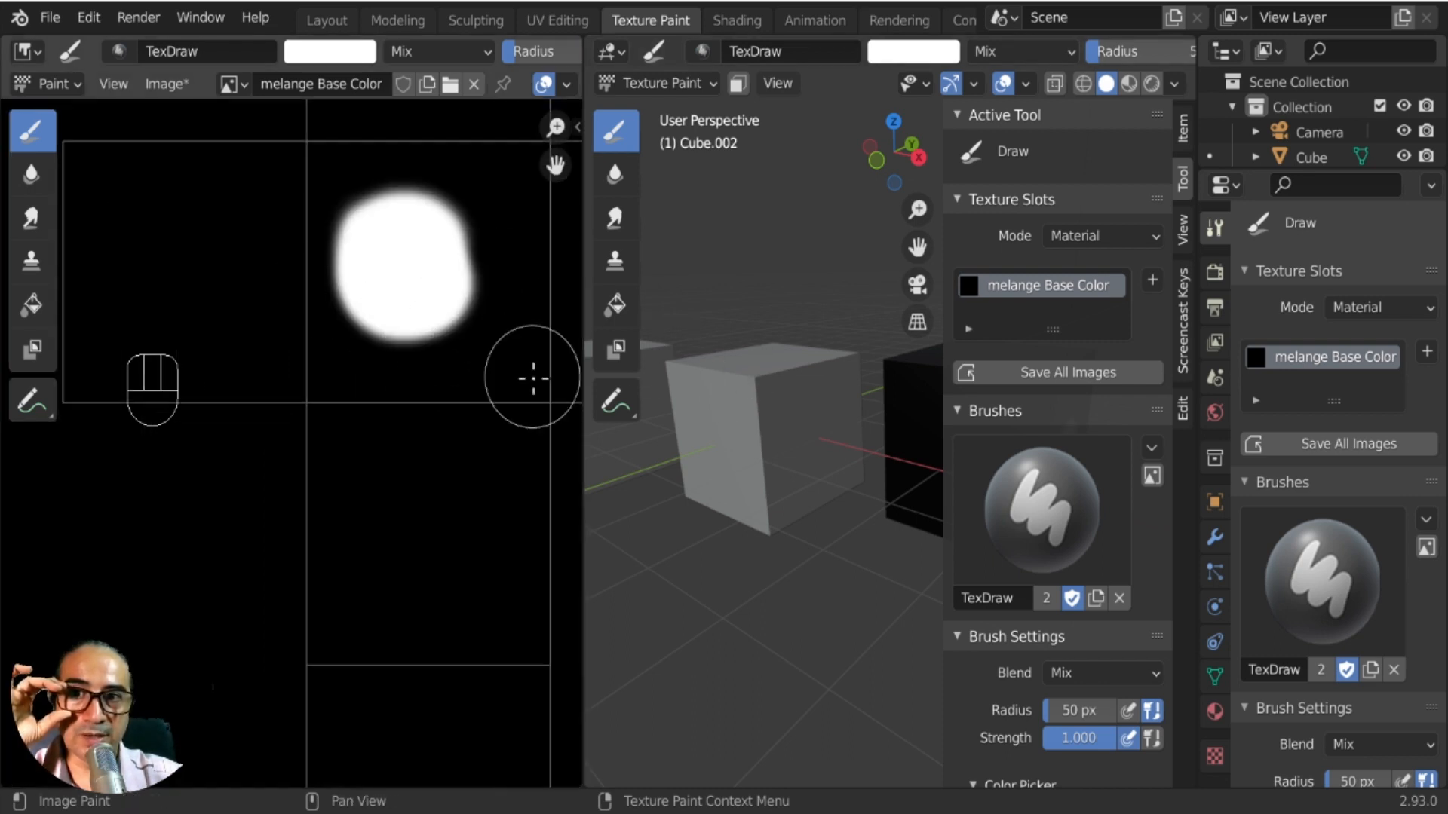
# Paint over the white patch directly on the third cube's face in the 3D view.
pyautogui.scroll(-3, 515, 395)
pyautogui.scroll(-2, 801, 452)
pyautogui.moveTo(802, 453)
pyautogui.mouseDown(button='middle')
pyautogui.moveTo(659, 446)
pyautogui.moveTo(673, 435)
pyautogui.mouseUp(button='middle')
pyautogui.scroll(2, 797, 531)
pyautogui.keyDown('shift'); pyautogui.moveTo(823, 508); pyautogui.dragTo(718, 437, button='middle'); pyautogui.keyUp('shift')
pyautogui.moveTo(753, 377); pyautogui.dragTo(770, 387, button='middle')
pyautogui.moveTo(770, 386)
pyautogui.mouseDown()
pyautogui.moveTo(731, 403)
pyautogui.moveTo(748, 399)
pyautogui.mouseUp()
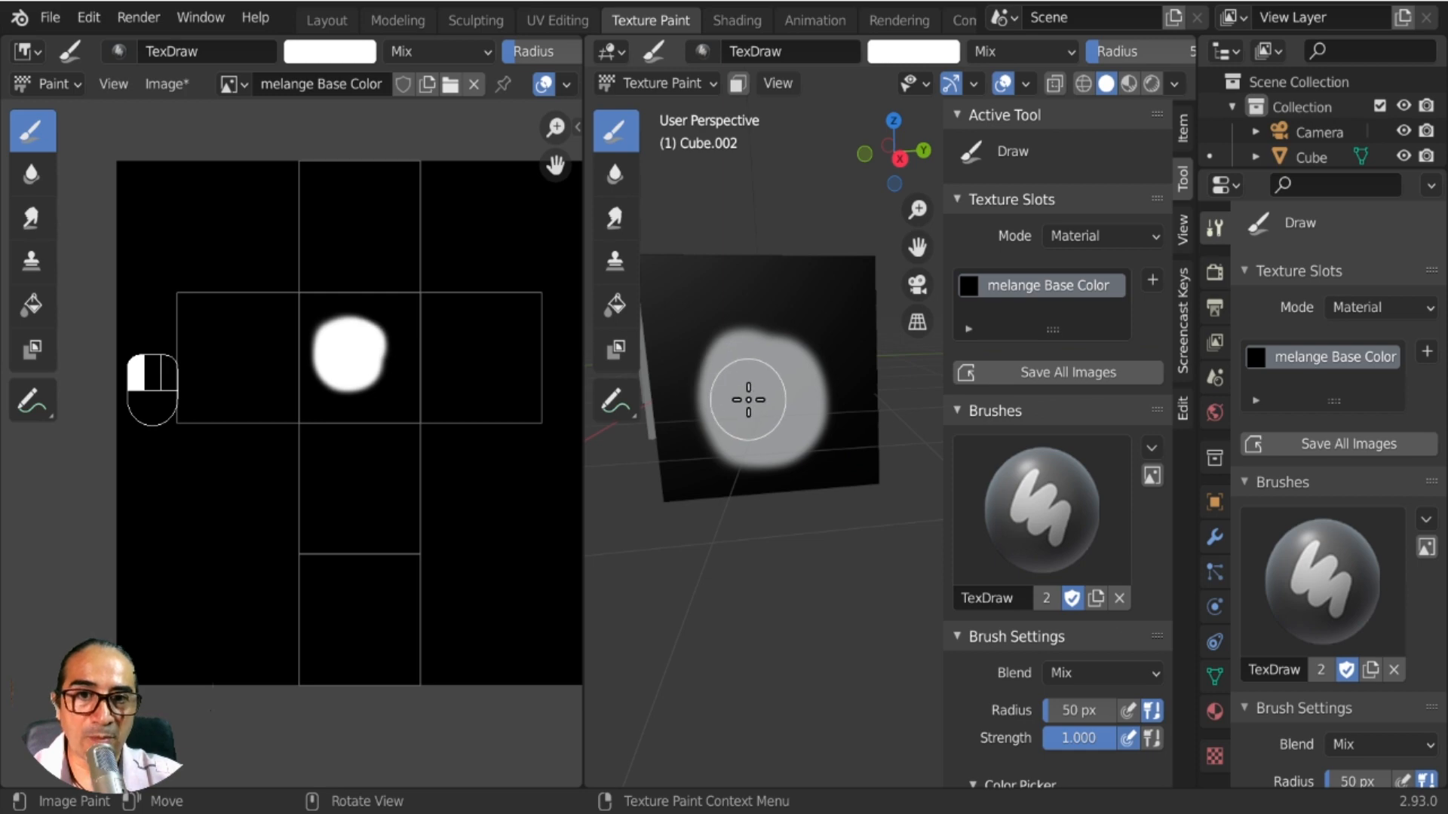
# Move the melange Base Color texture node in front of the Mix Shader's inputs in the maximized Shading node editor.
pyautogui.click(733, 21)
pyautogui.moveTo(709, 668); pyautogui.dragTo(686, 628, button='middle')
pyautogui.hotkey('ctrl', 'space')
pyautogui.scroll(-8, 706, 533)
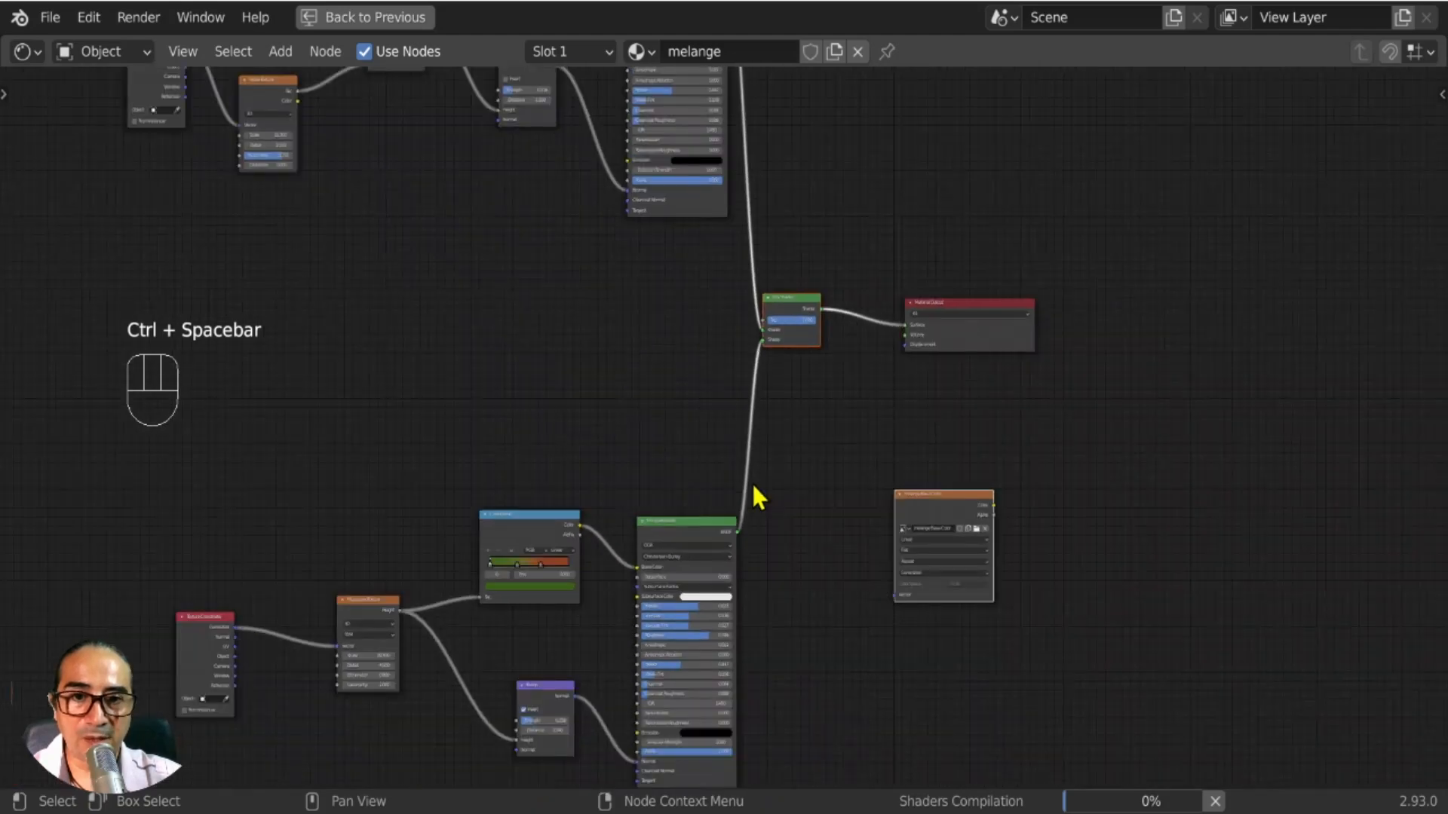
pyautogui.moveTo(876, 484); pyautogui.dragTo(700, 347)
pyautogui.scroll(4, 699, 347)
pyautogui.scroll(2, 700, 341)
pyautogui.moveTo(609, 217); pyautogui.dragTo(623, 221)
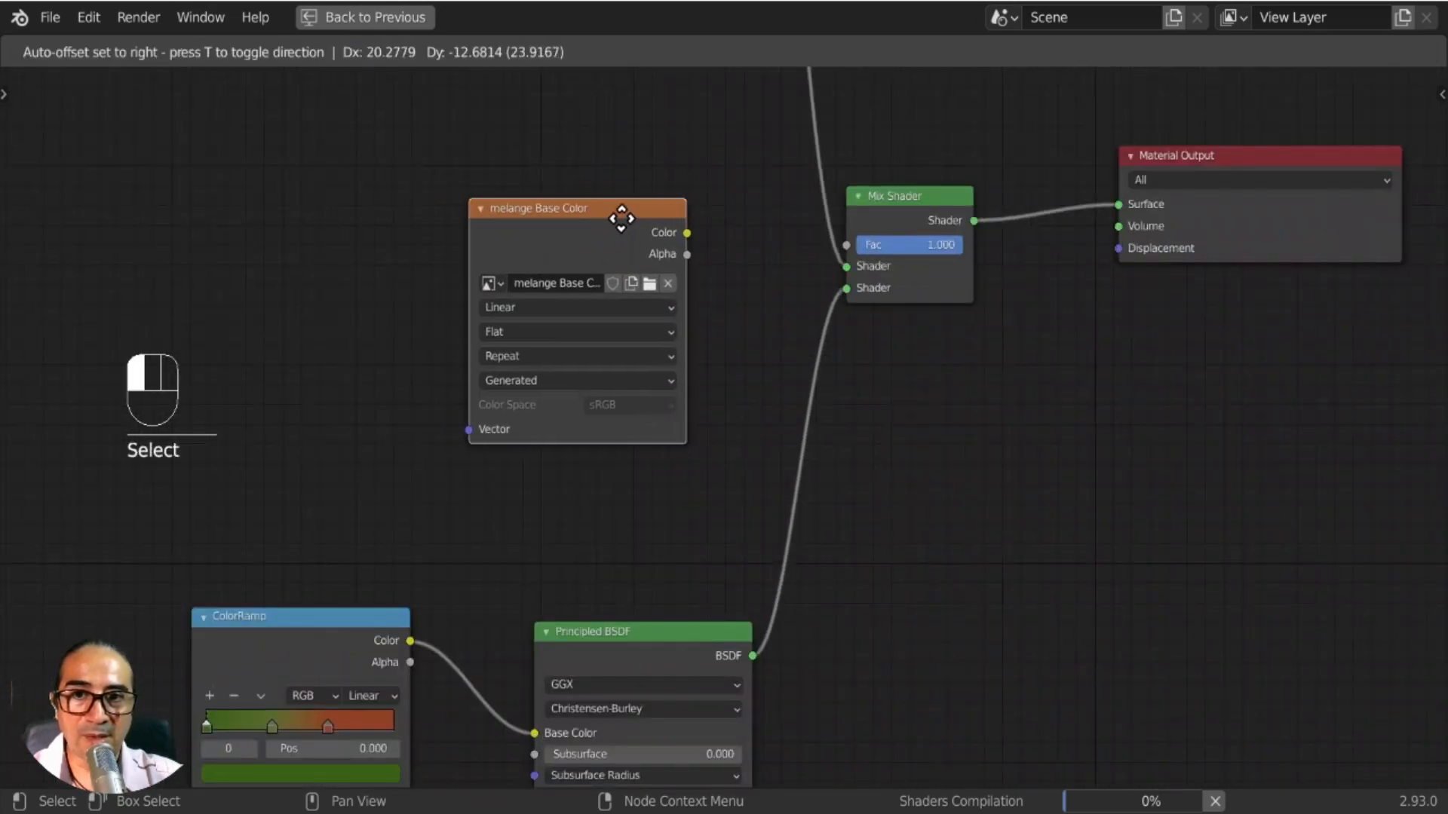
pyautogui.scroll(3, 703, 218)
pyautogui.moveTo(665, 393); pyautogui.dragTo(662, 410, button='middle')
pyautogui.moveTo(559, 283); pyautogui.dragTo(476, 284)
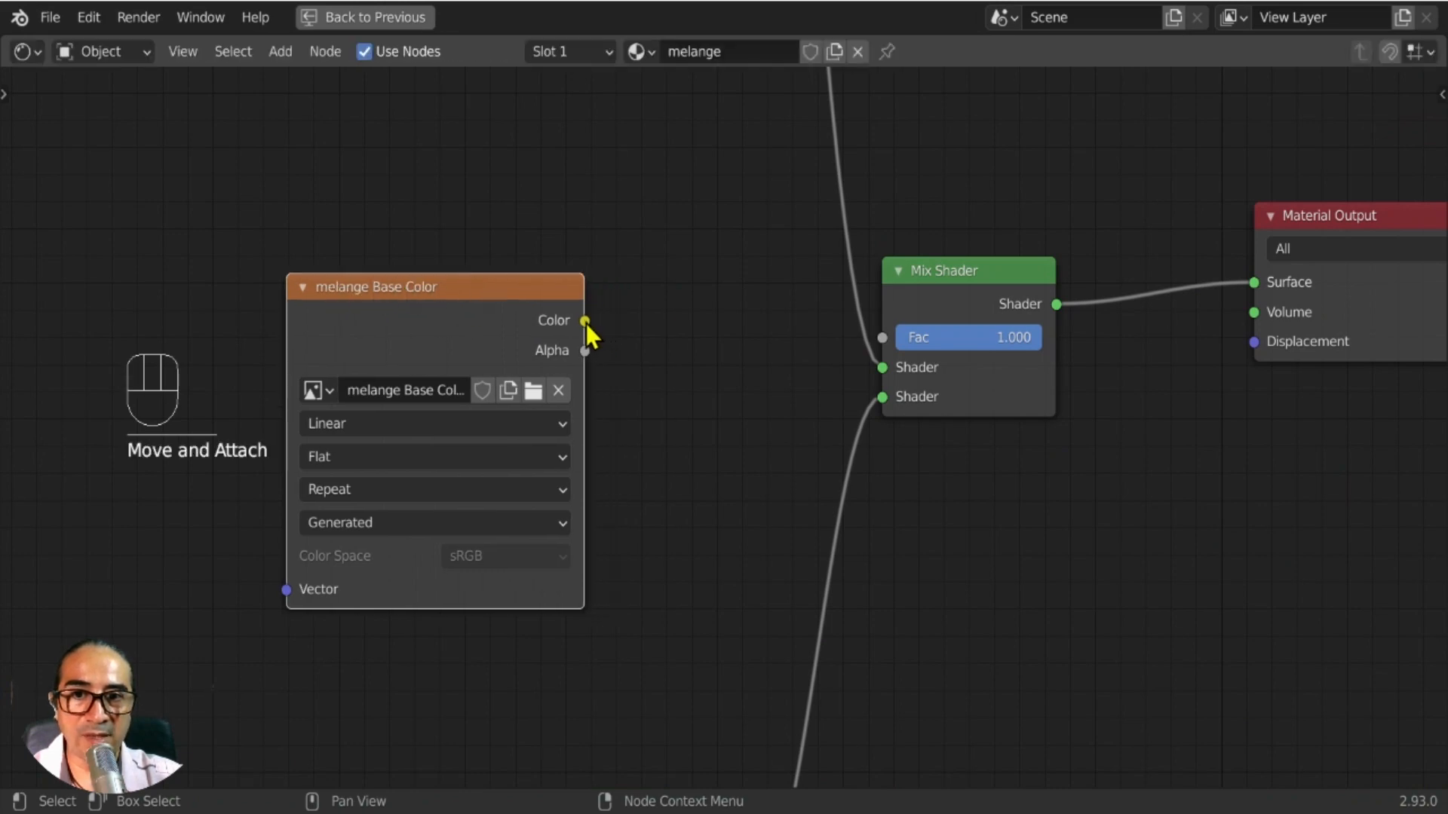
# Connect the melange Base Color node's Color output to the Mix Shader's Fac and shift the texture node slightly away from it.
pyautogui.moveTo(585, 322); pyautogui.dragTo(758, 330)
pyautogui.moveTo(925, 337); pyautogui.dragTo(792, 316)
pyautogui.moveTo(938, 347); pyautogui.dragTo(875, 340)
pyautogui.click(375, 17)
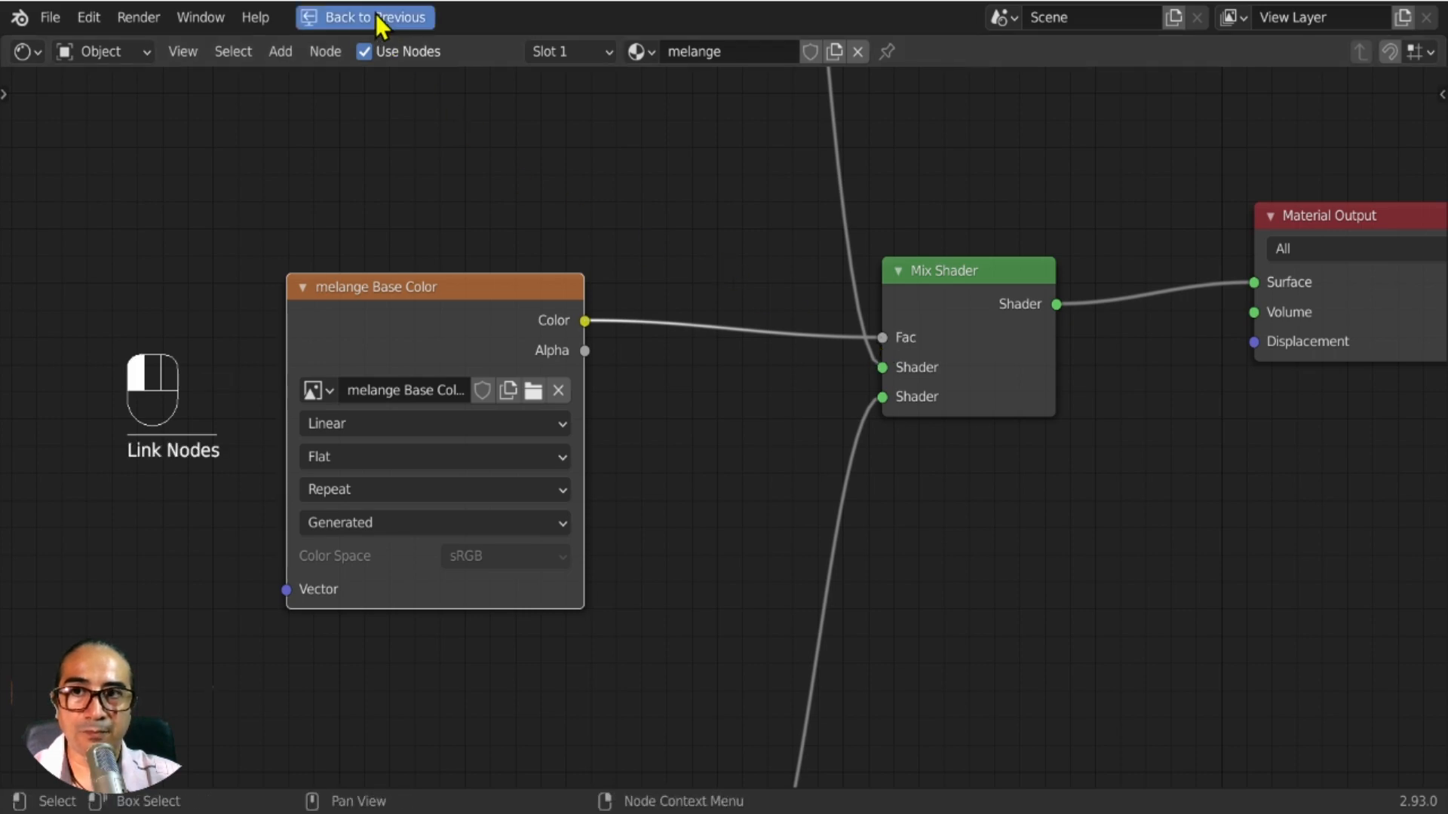
pyautogui.moveTo(713, 327); pyautogui.dragTo(784, 293, button='middle')
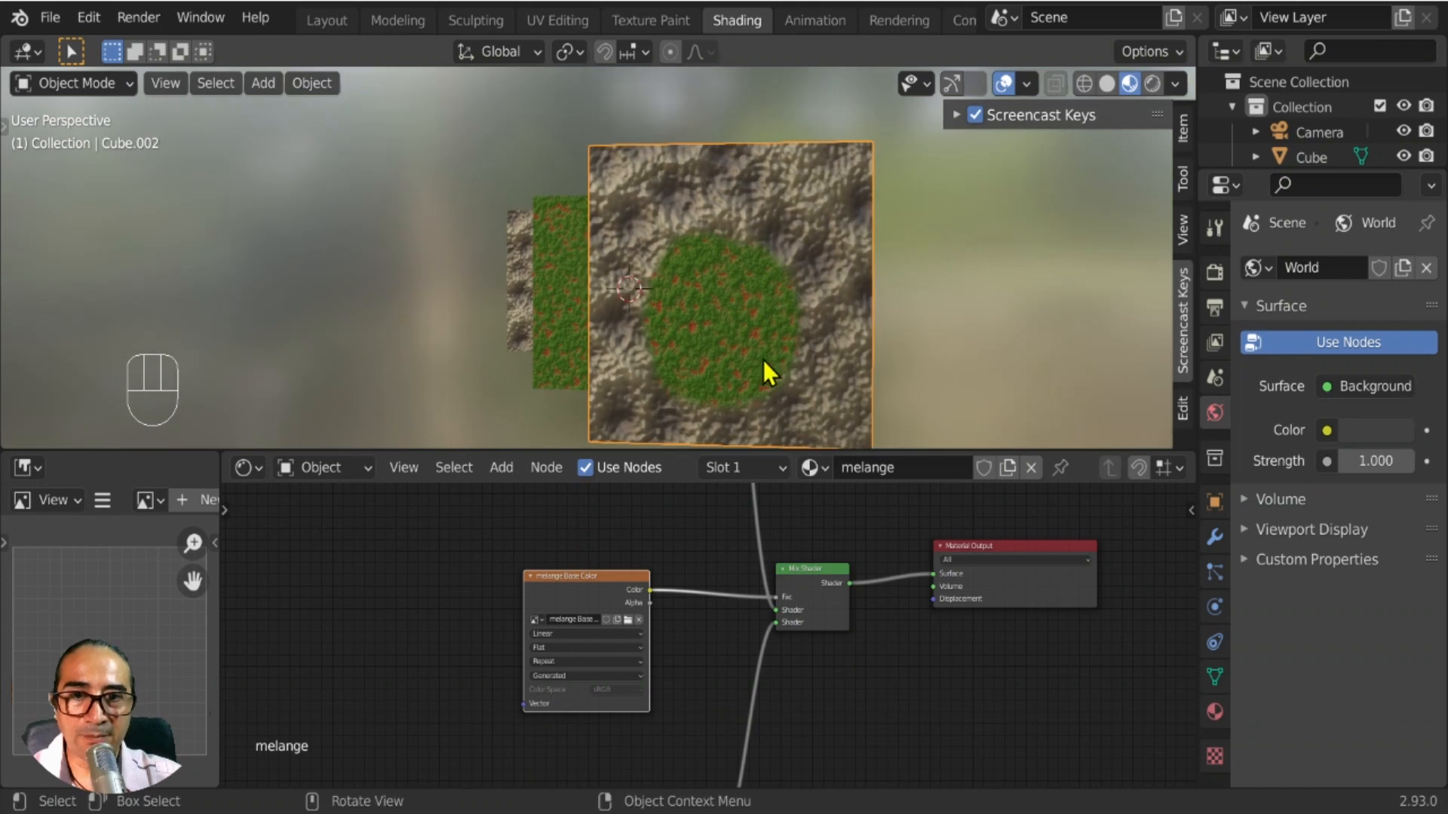
pyautogui.moveTo(598, 587); pyautogui.dragTo(564, 594)
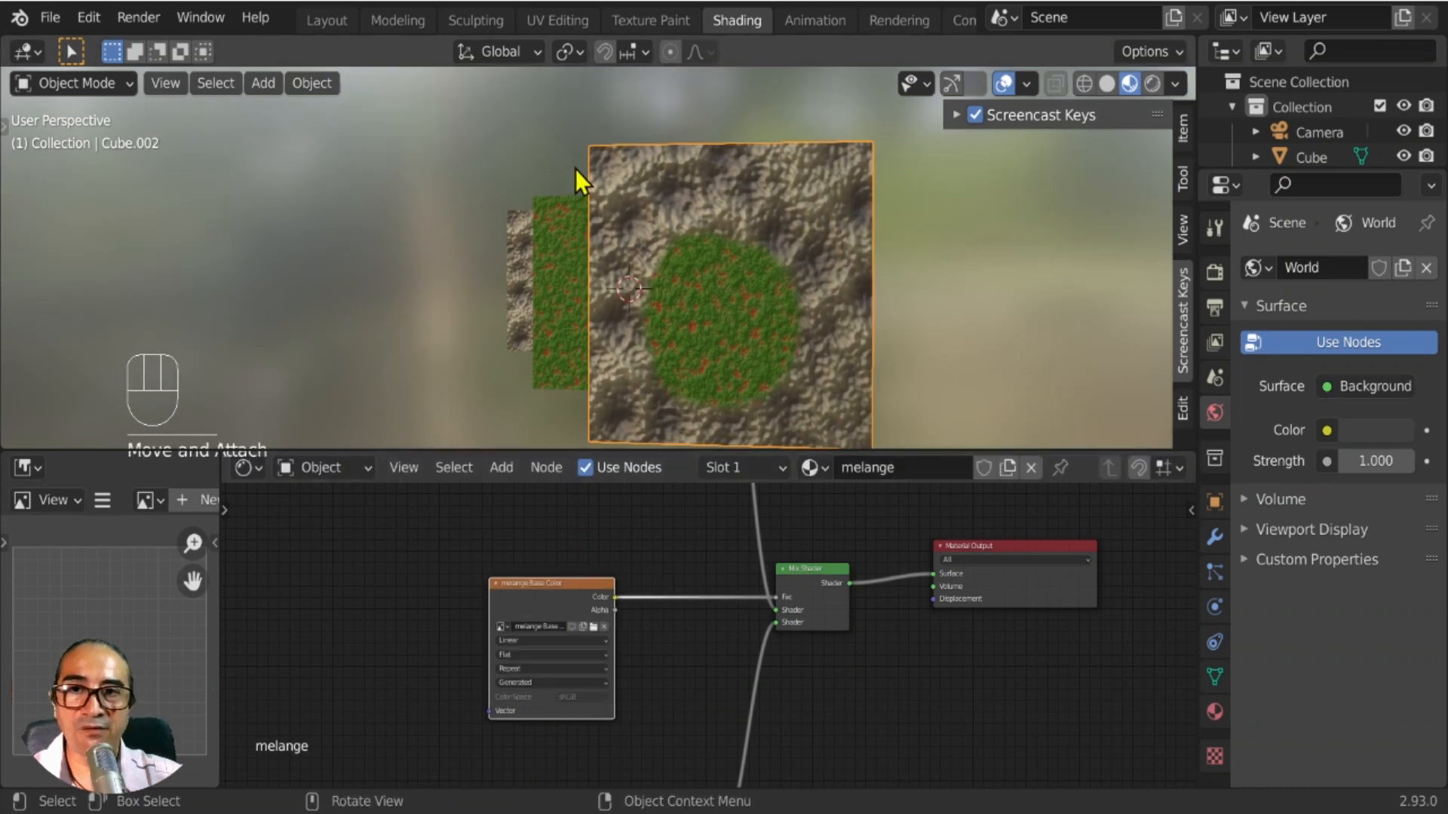
# Extend the white patch on the cube's face in Texture Paint, switch the viewport to Material Preview and maximize it.
pyautogui.click(654, 21)
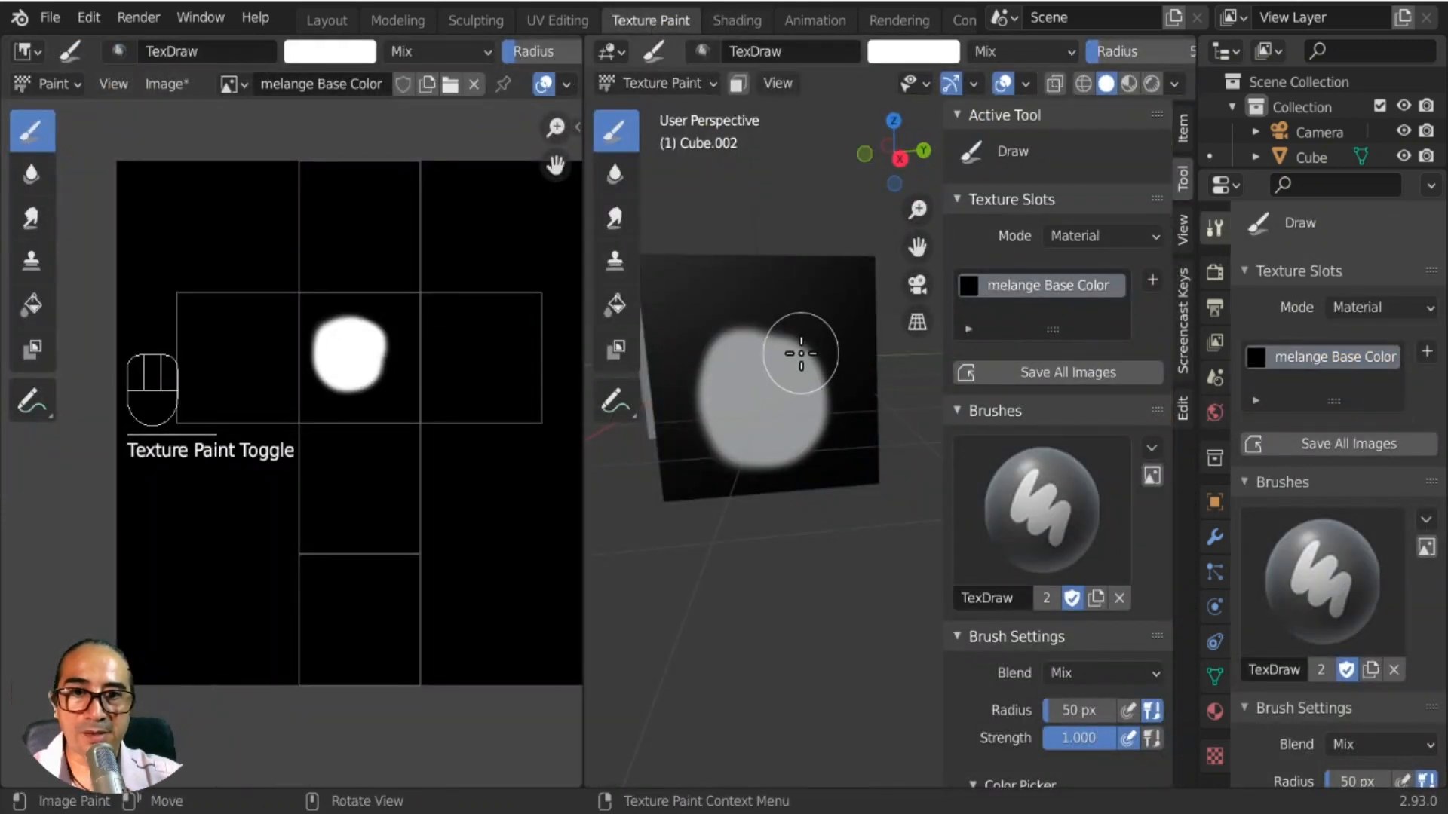
pyautogui.moveTo(770, 332); pyautogui.dragTo(718, 339)
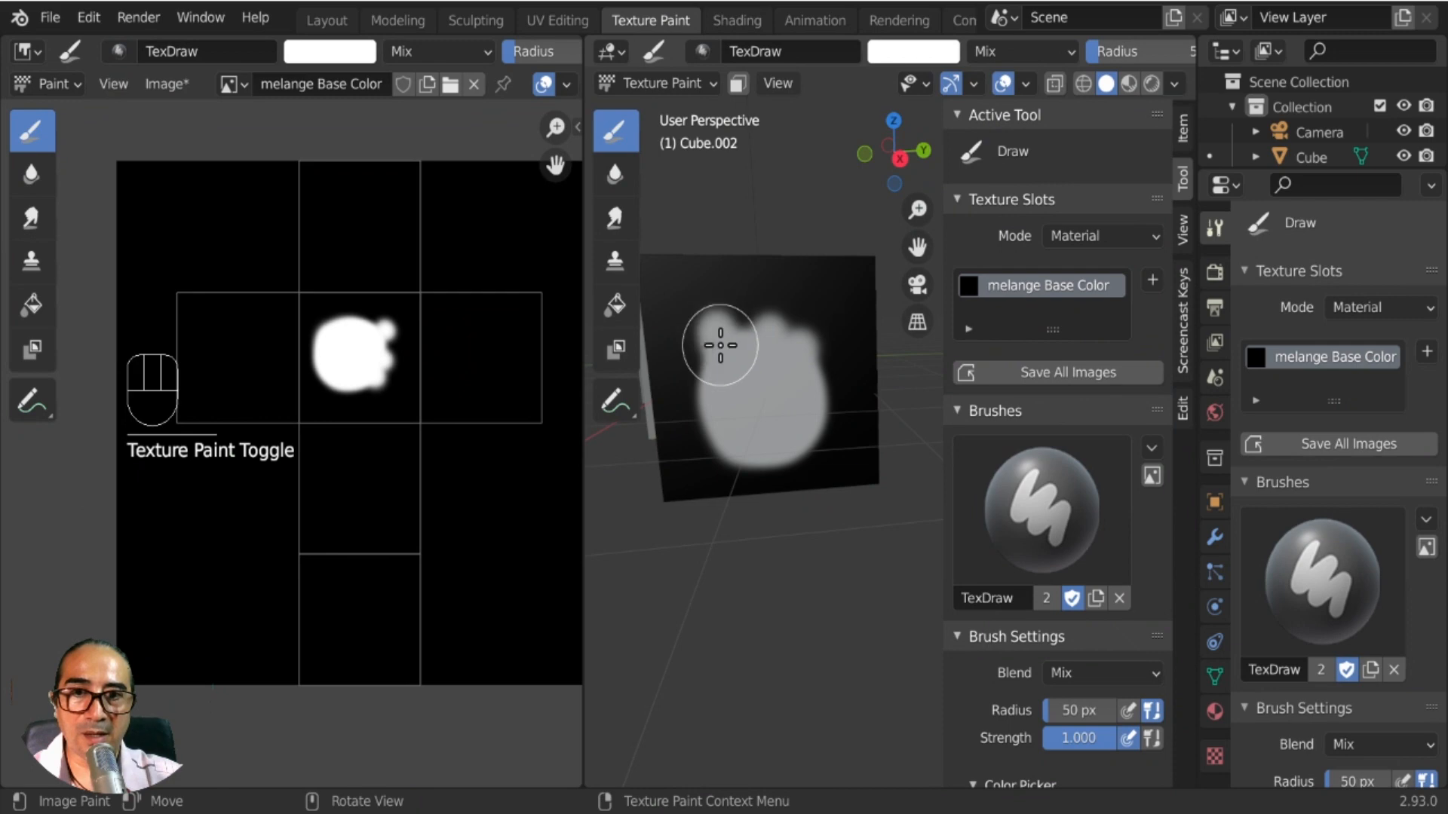
pyautogui.click(1130, 83)
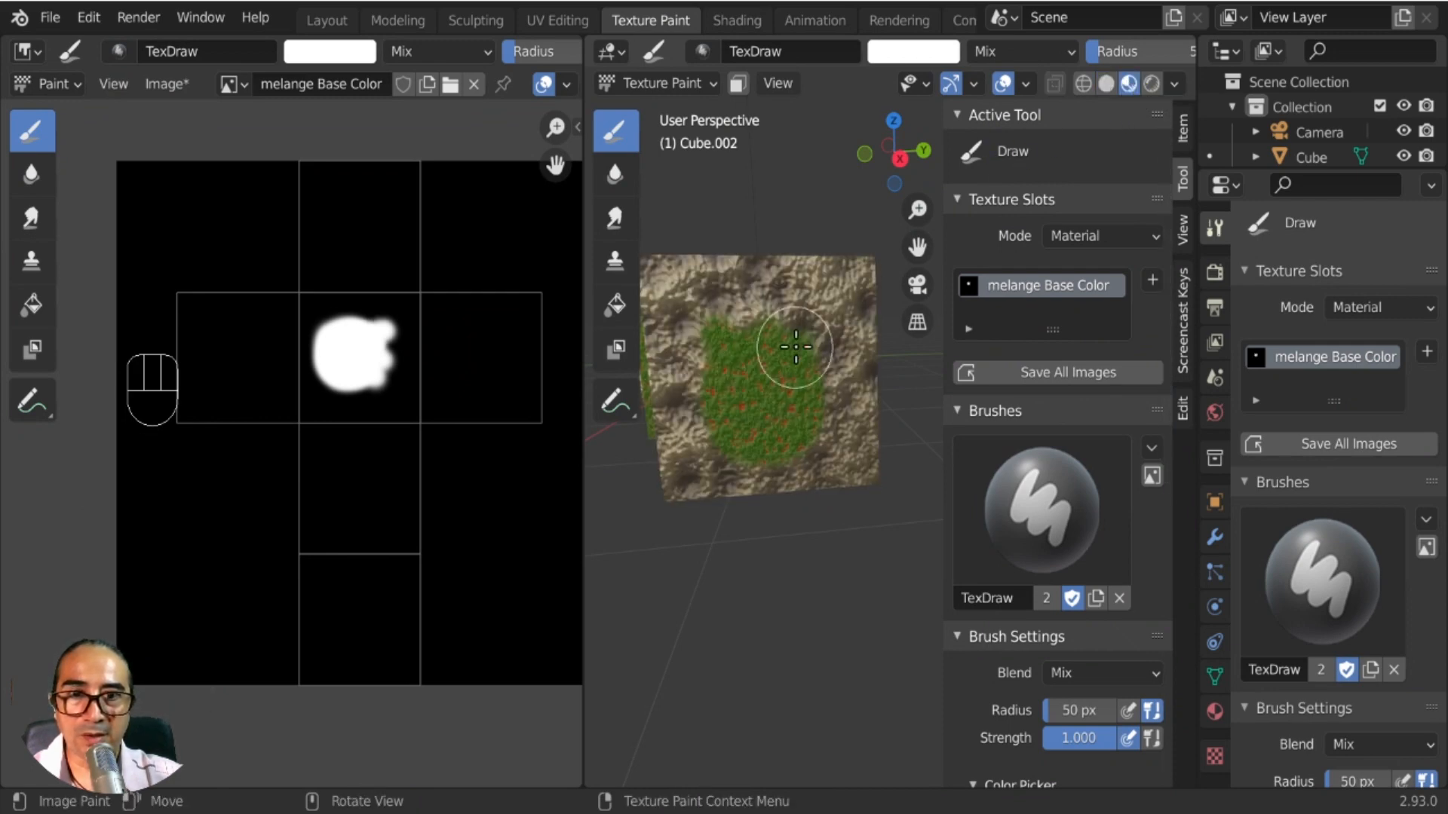
pyautogui.hotkey('ctrl', 'space')
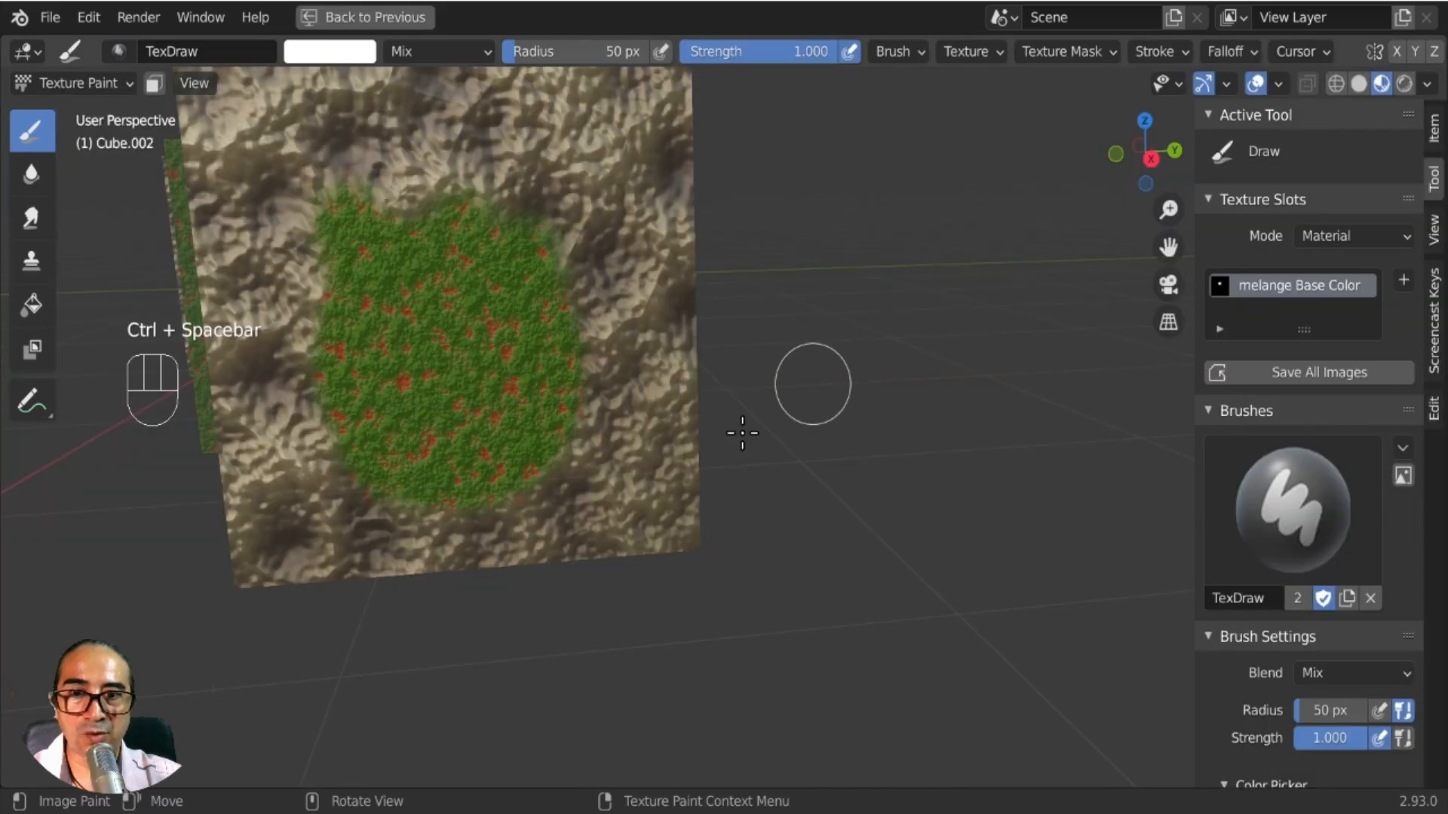
pyautogui.keyDown('shift'); pyautogui.moveTo(582, 387); pyautogui.dragTo(695, 452, button='middle'); pyautogui.keyUp('shift')
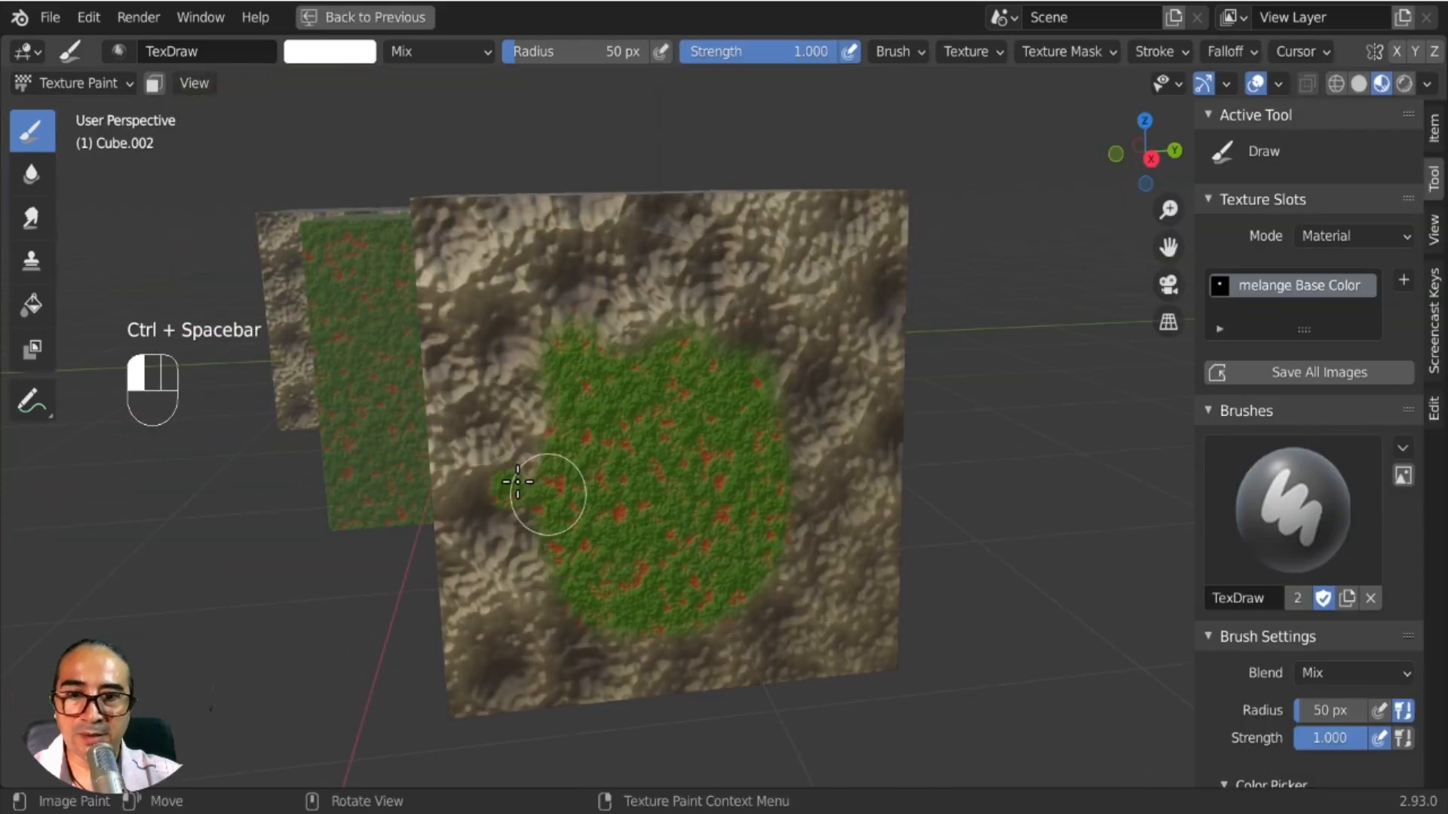
# Paint irregular grass branches and patches in white around the central blob and along the lower edge of the cube's face.
pyautogui.moveTo(518, 481)
pyautogui.mouseDown()
pyautogui.moveTo(463, 450)
pyautogui.moveTo(488, 455)
pyautogui.moveTo(433, 464)
pyautogui.moveTo(490, 520)
pyautogui.mouseUp()
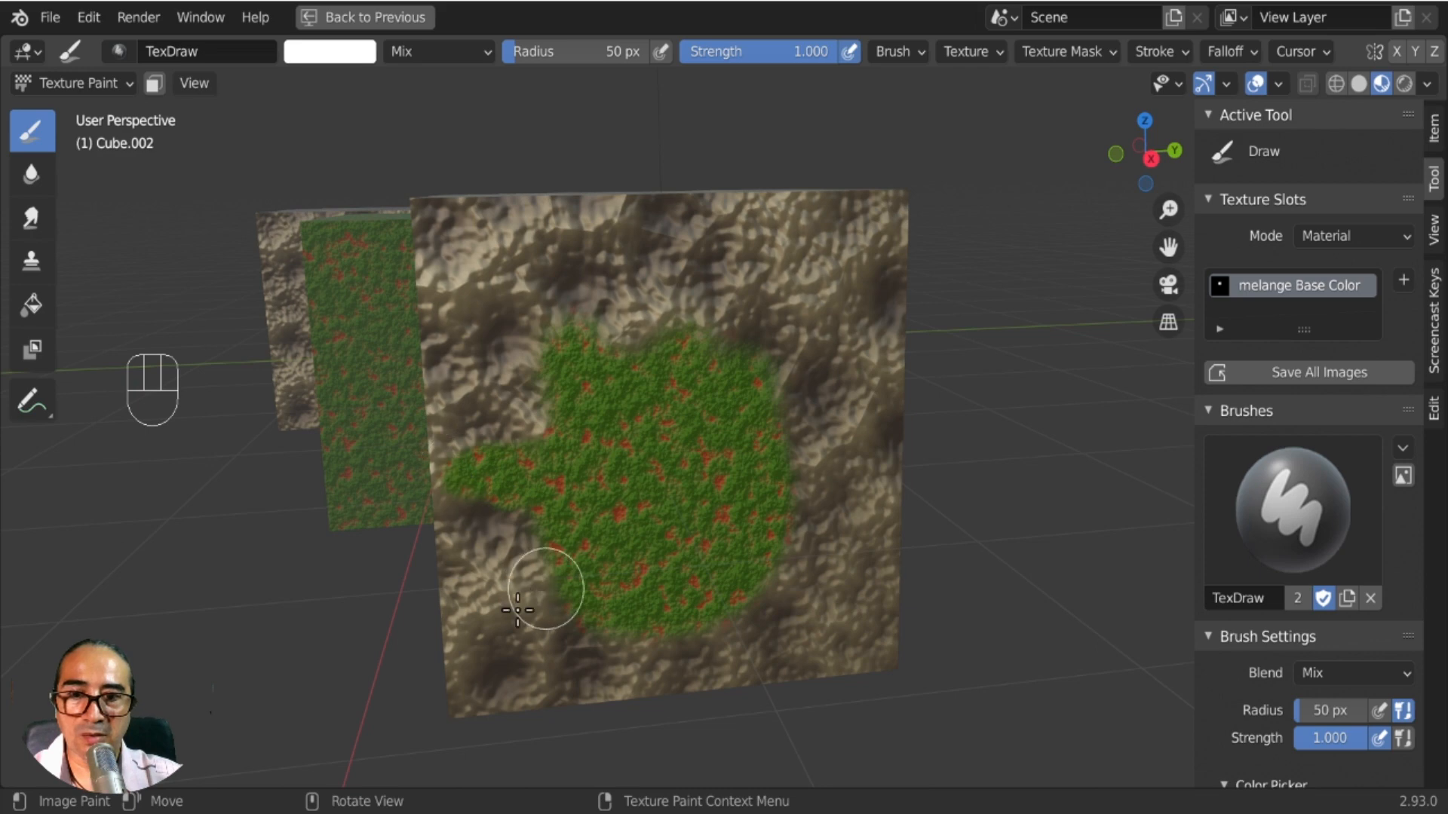
pyautogui.moveTo(518, 609)
pyautogui.mouseDown()
pyautogui.moveTo(452, 614)
pyautogui.moveTo(478, 685)
pyautogui.moveTo(784, 645)
pyautogui.moveTo(890, 656)
pyautogui.moveTo(724, 688)
pyautogui.mouseUp()
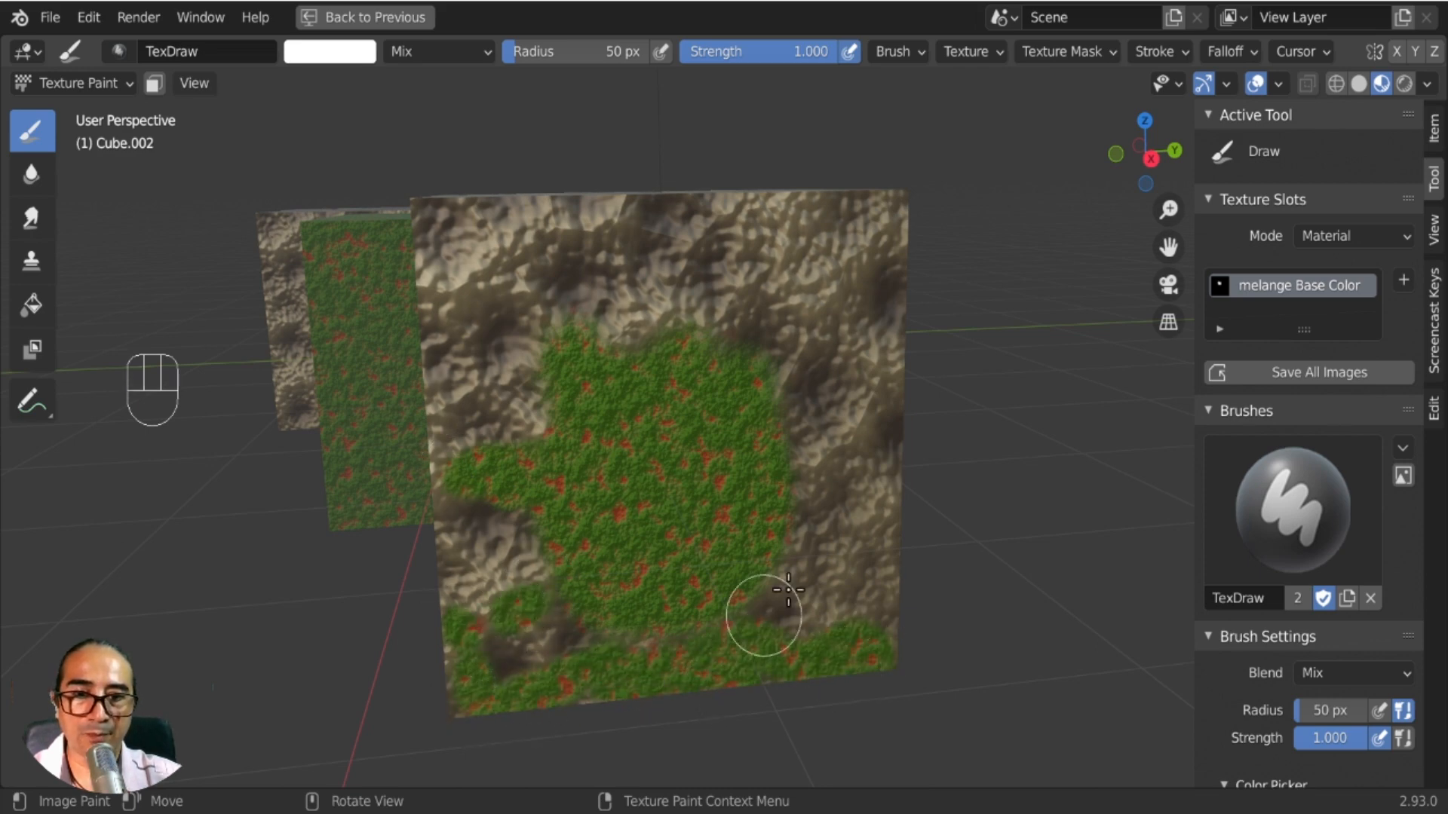
pyautogui.moveTo(788, 590)
pyautogui.mouseDown()
pyautogui.moveTo(839, 442)
pyautogui.moveTo(827, 301)
pyautogui.moveTo(755, 291)
pyautogui.moveTo(575, 340)
pyautogui.moveTo(475, 404)
pyautogui.moveTo(531, 490)
pyautogui.moveTo(591, 533)
pyautogui.moveTo(649, 517)
pyautogui.moveTo(674, 473)
pyautogui.moveTo(681, 503)
pyautogui.moveTo(676, 480)
pyautogui.moveTo(554, 491)
pyautogui.moveTo(636, 508)
pyautogui.moveTo(667, 460)
pyautogui.mouseUp()
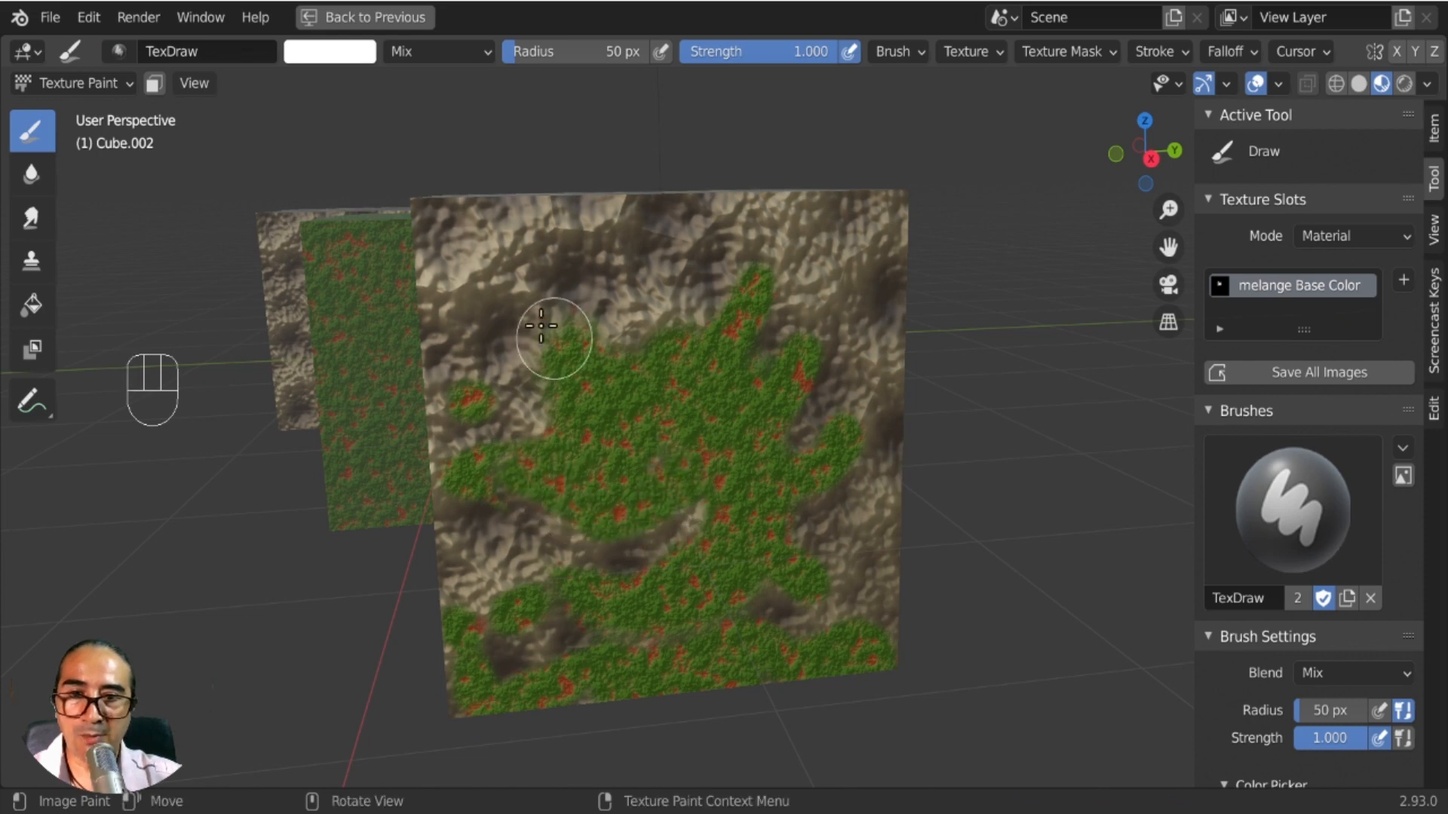
pyautogui.moveTo(541, 325)
pyautogui.mouseDown()
pyautogui.moveTo(518, 297)
pyautogui.moveTo(478, 297)
pyautogui.moveTo(517, 375)
pyautogui.mouseUp()
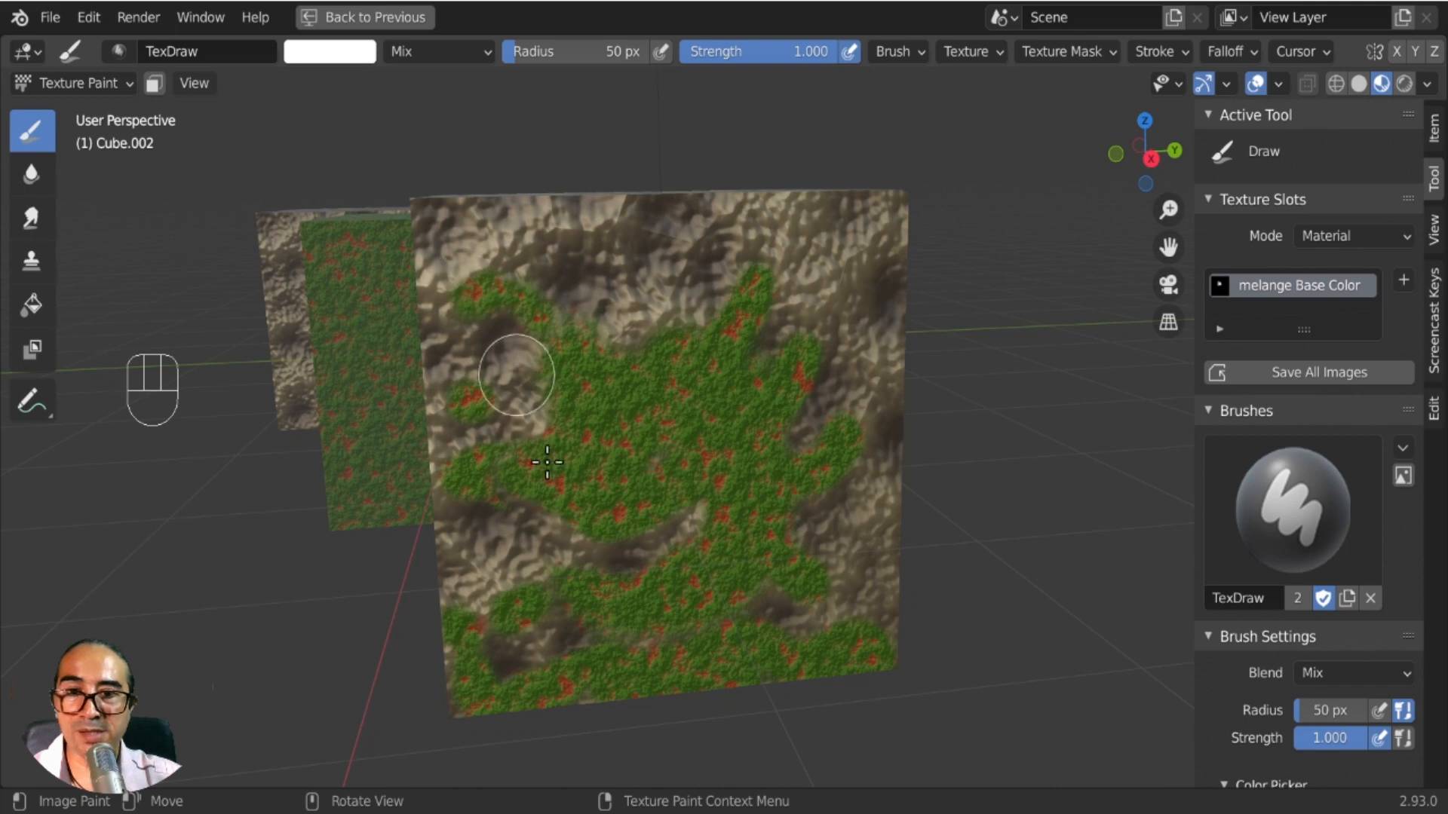
pyautogui.scroll(-3, 548, 462)
pyautogui.moveTo(547, 462)
pyautogui.mouseDown(button='middle')
pyautogui.moveTo(665, 491)
pyautogui.moveTo(776, 462)
pyautogui.mouseUp(button='middle')
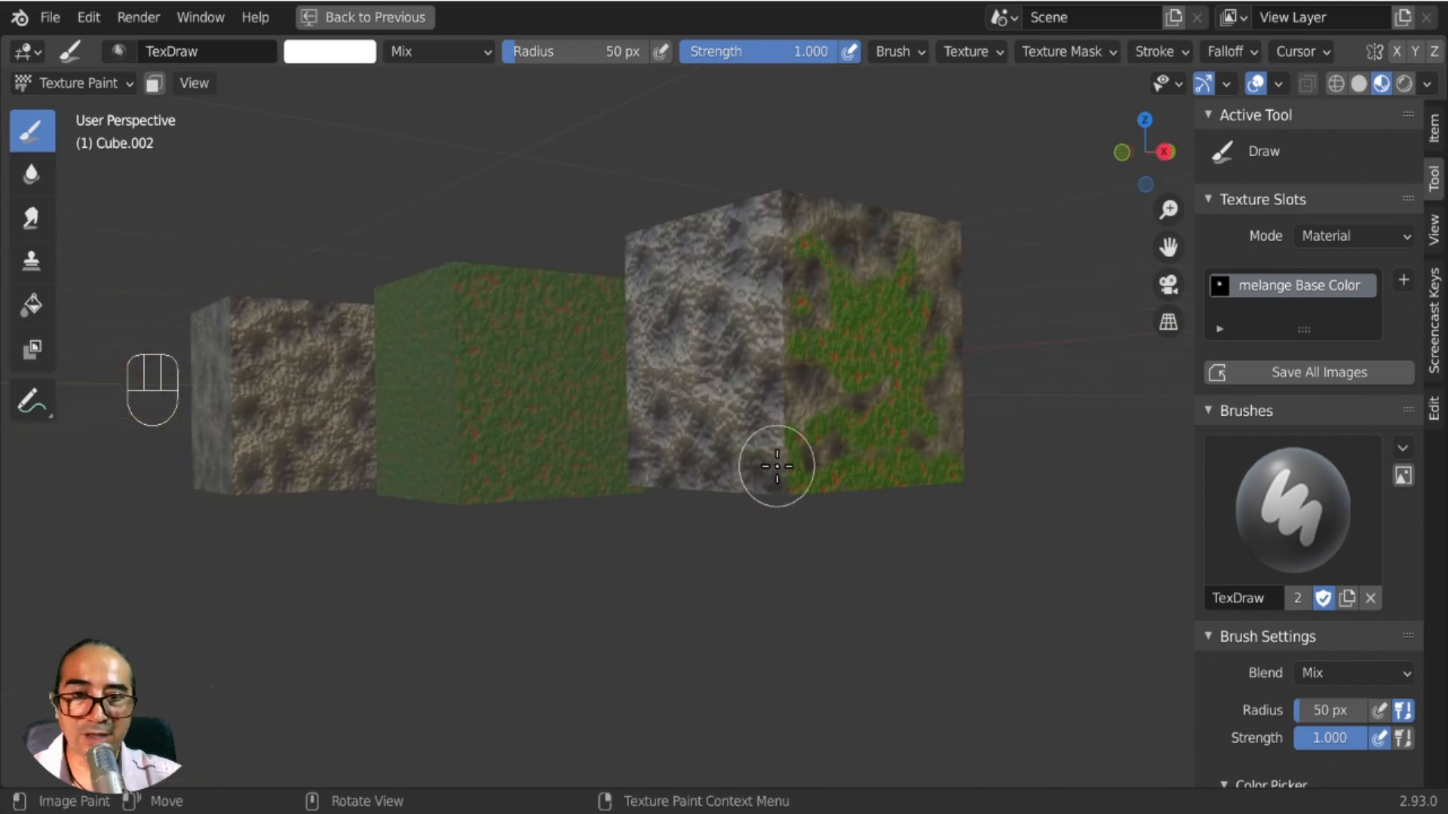
# Paint white grass patches on the third cube's adjacent face, along the shared edge and in a curved branch across its lower half.
pyautogui.moveTo(776, 462)
pyautogui.mouseDown()
pyautogui.moveTo(795, 426)
pyautogui.moveTo(765, 369)
pyautogui.moveTo(749, 401)
pyautogui.mouseUp()
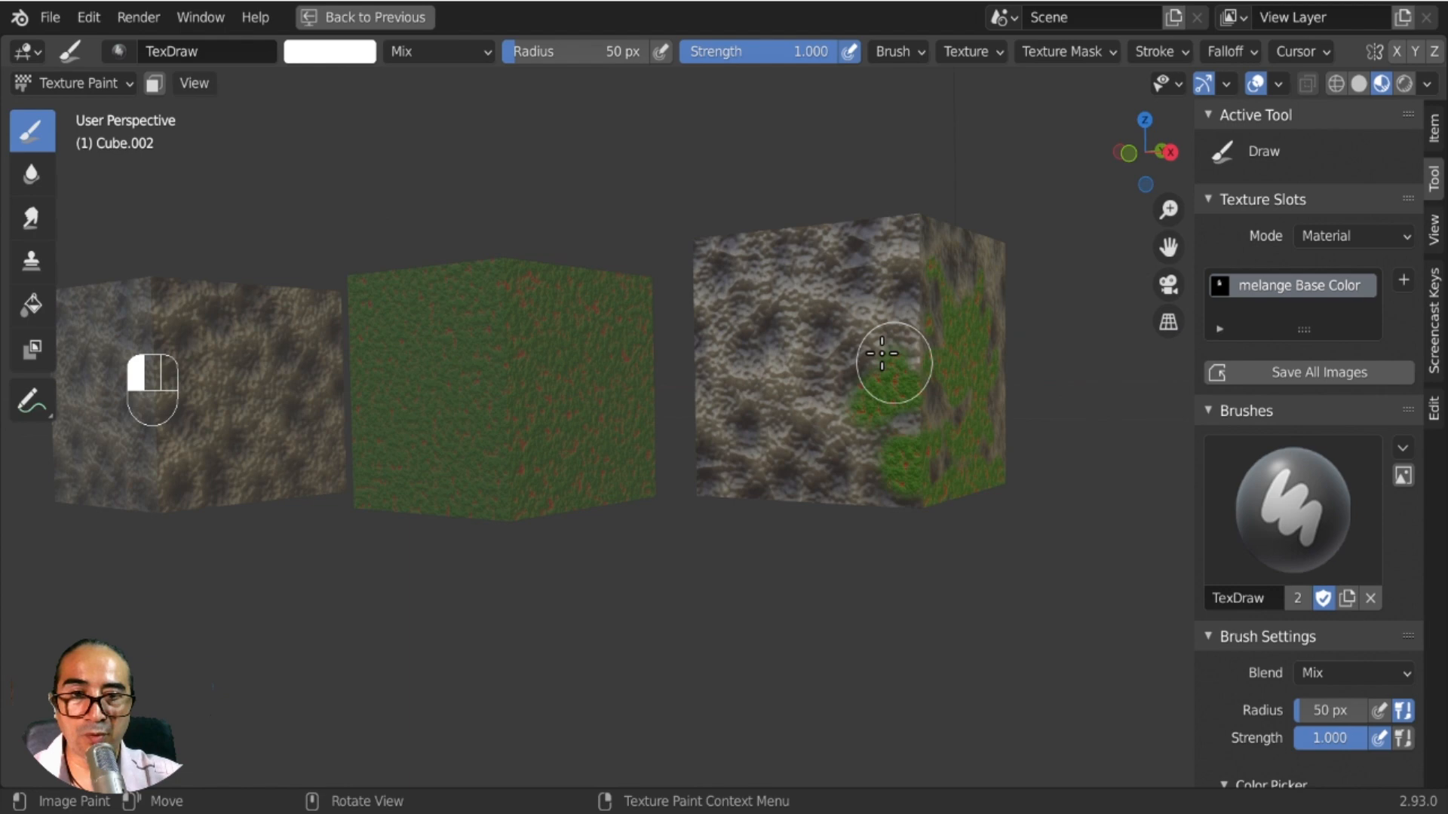
pyautogui.moveTo(896, 355)
pyautogui.mouseDown()
pyautogui.moveTo(834, 453)
pyautogui.moveTo(797, 473)
pyautogui.mouseUp()
pyautogui.moveTo(797, 472); pyautogui.dragTo(927, 454, button='middle')
pyautogui.keyDown('shift'); pyautogui.moveTo(982, 463); pyautogui.dragTo(724, 488, button='middle'); pyautogui.keyUp('shift')
pyautogui.moveTo(825, 478); pyautogui.dragTo(776, 440)
pyautogui.moveTo(723, 489)
pyautogui.mouseDown()
pyautogui.moveTo(688, 518)
pyautogui.moveTo(604, 510)
pyautogui.moveTo(659, 534)
pyautogui.moveTo(709, 430)
pyautogui.moveTo(763, 407)
pyautogui.moveTo(799, 452)
pyautogui.mouseUp()
pyautogui.moveTo(658, 482); pyautogui.dragTo(677, 526)
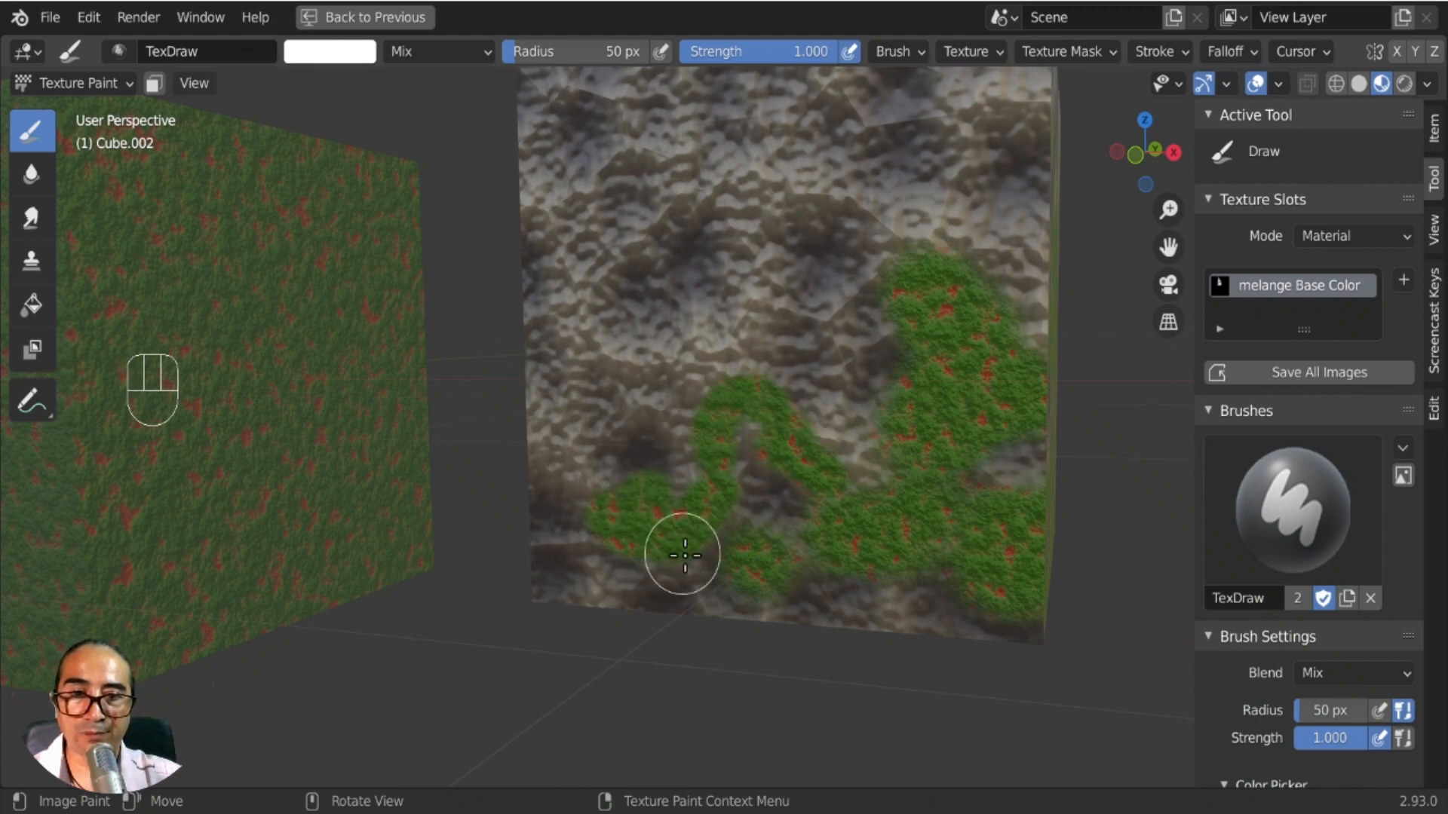
# Extend the painted grass across the lower edge of the third cube's adjacent face.
pyautogui.scroll(-7, 684, 559)
pyautogui.moveTo(735, 558)
pyautogui.mouseDown(button='middle')
pyautogui.moveTo(614, 552)
pyautogui.moveTo(791, 558)
pyautogui.moveTo(844, 527)
pyautogui.mouseUp(button='middle')
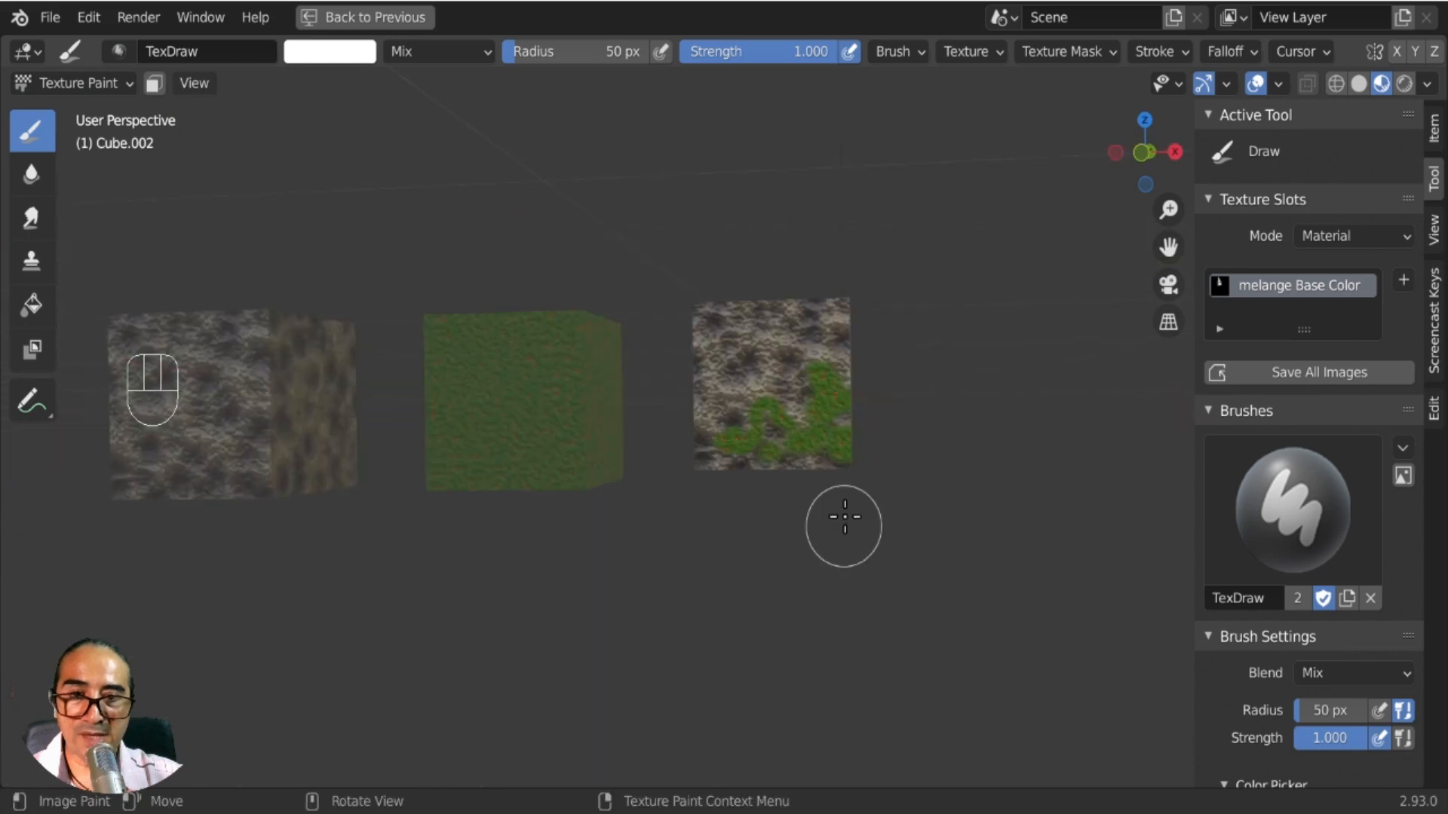
pyautogui.moveTo(808, 450)
pyautogui.mouseDown()
pyautogui.moveTo(711, 458)
pyautogui.moveTo(740, 472)
pyautogui.mouseUp()
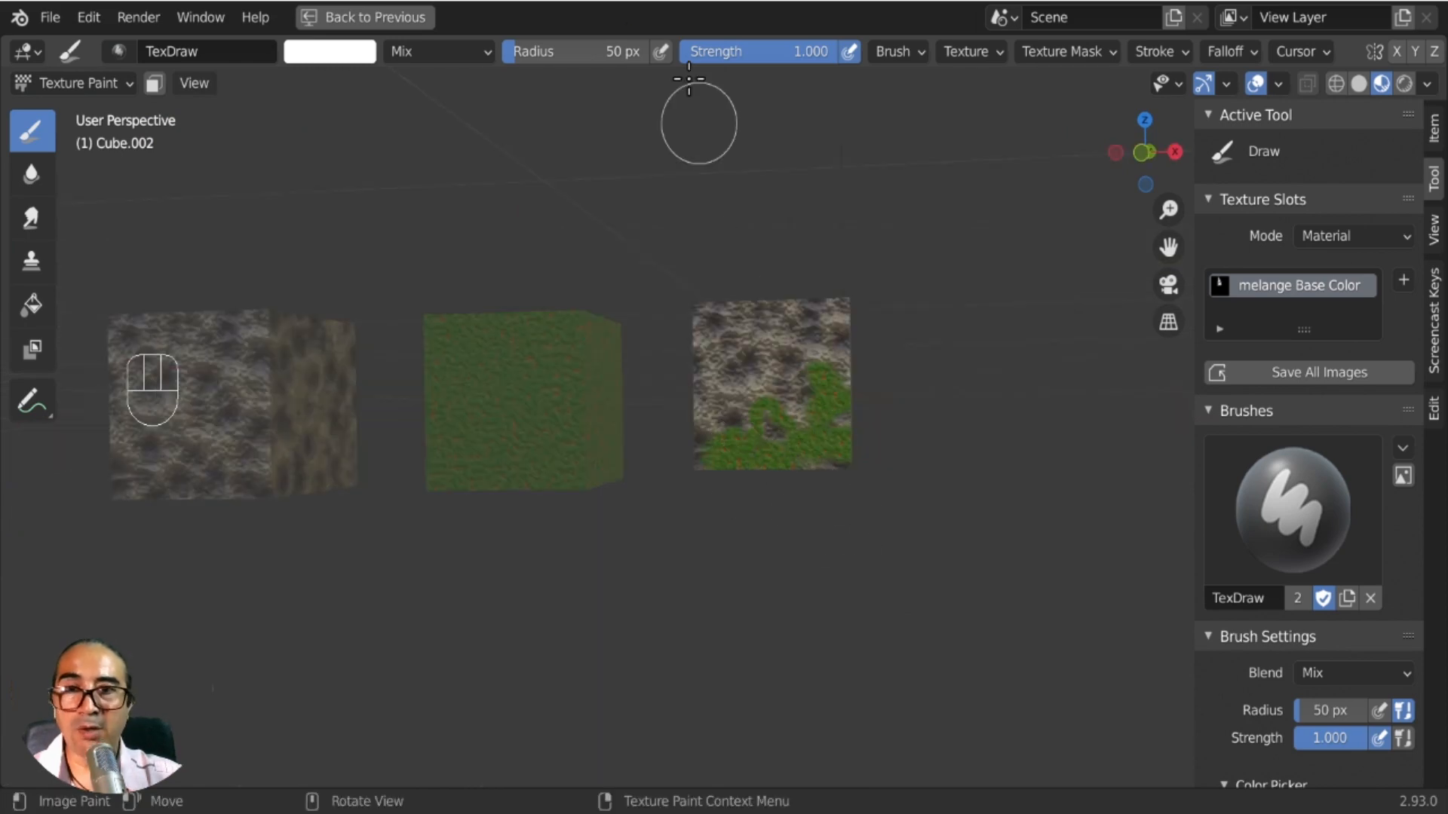
# Restore the full Texture Paint layout and widen the 3D viewport by narrowing the image editor.
pyautogui.click(377, 17)
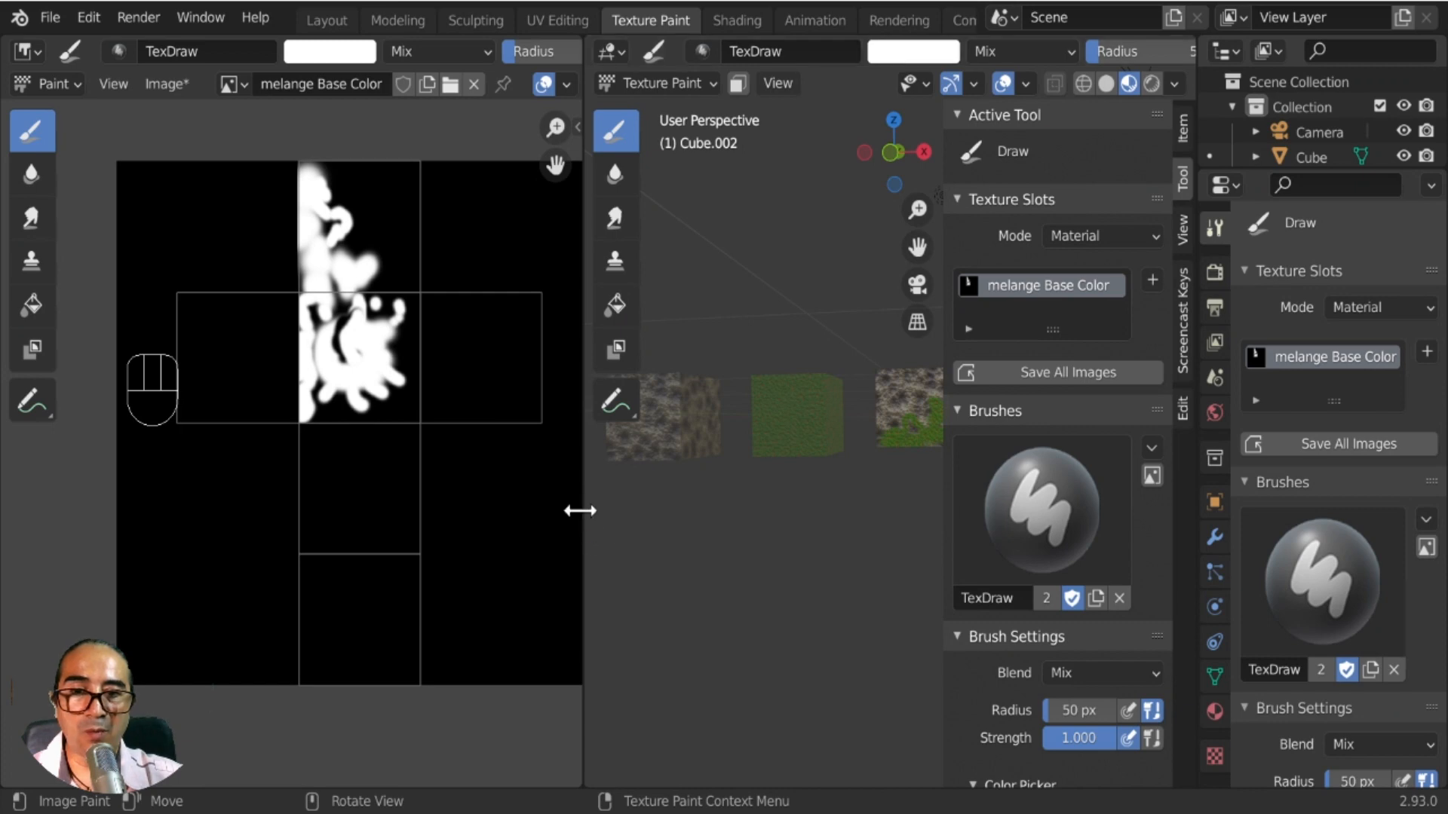
pyautogui.moveTo(580, 511); pyautogui.dragTo(268, 510)
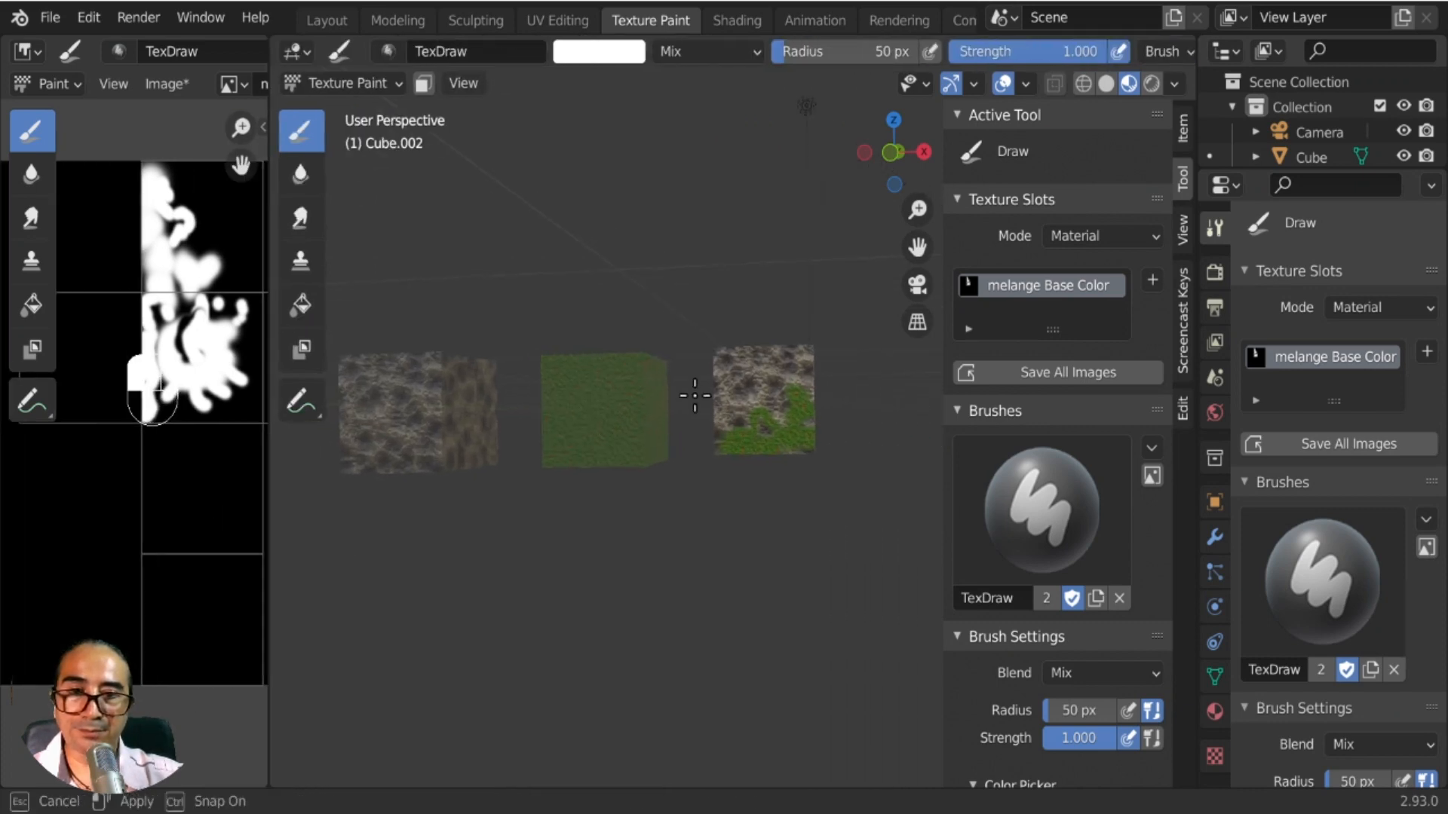
pyautogui.press('Escape')
pyautogui.keyDown('shift'); pyautogui.moveTo(786, 517); pyautogui.dragTo(711, 518, button='middle'); pyautogui.keyUp('shift')
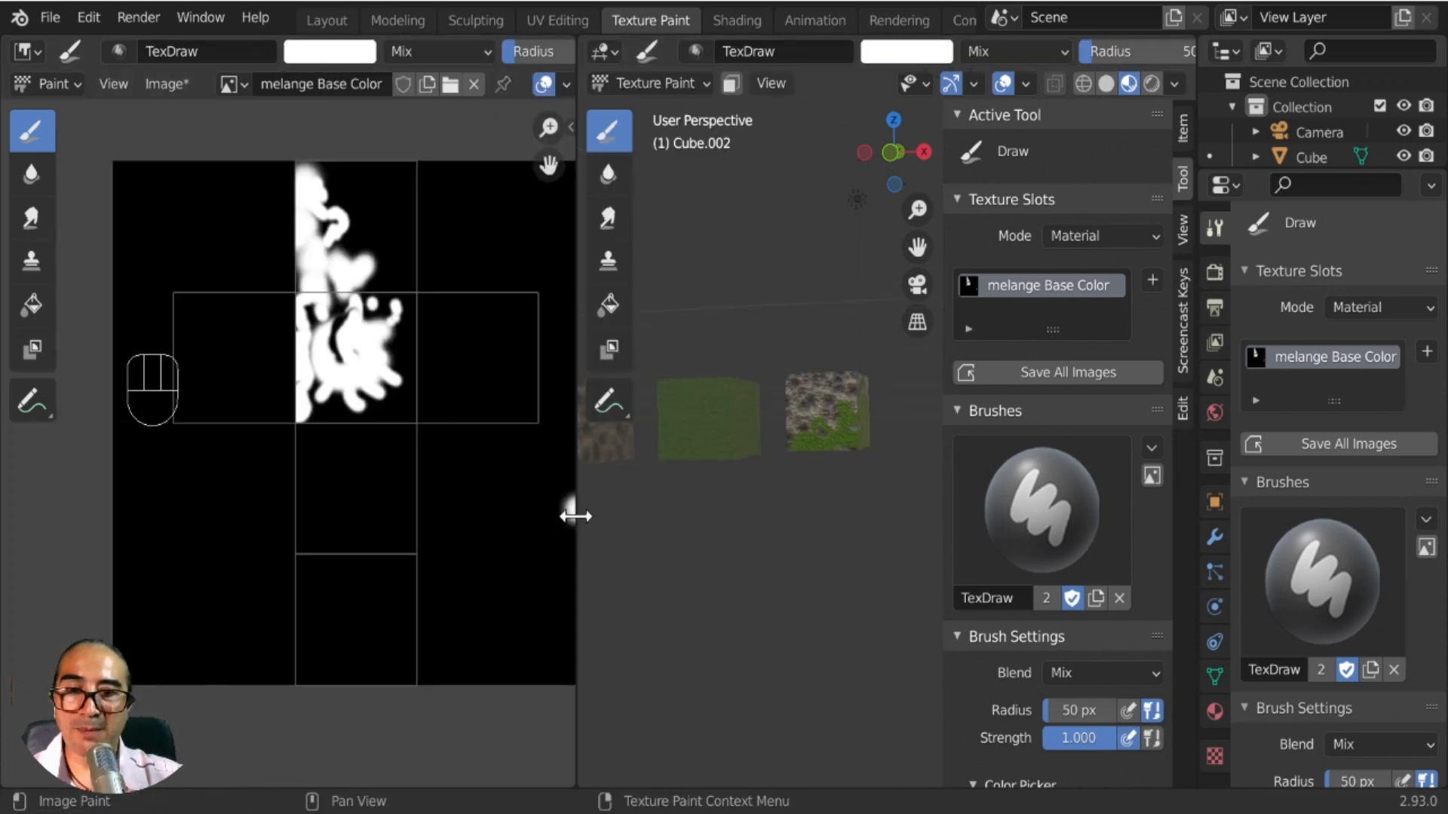
pyautogui.moveTo(575, 515); pyautogui.dragTo(261, 507)
# Switch the viewport to Rendered shading and return the third cube to Object Mode.
pyautogui.moveTo(637, 333); pyautogui.dragTo(673, 507, button='middle')
pyautogui.scroll(4, 630, 433)
pyautogui.moveTo(562, 487); pyautogui.dragTo(593, 459, button='middle')
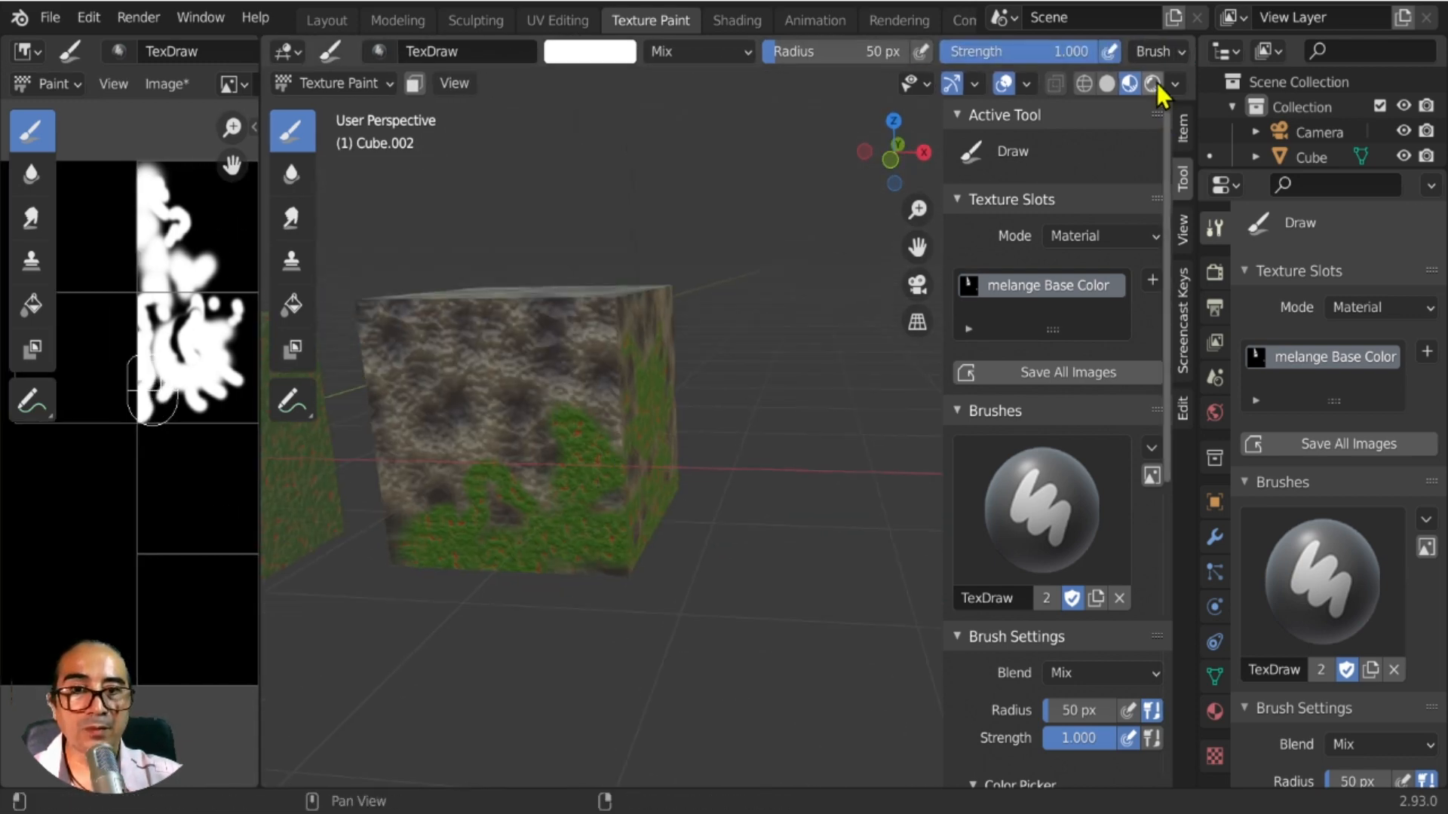
pyautogui.click(1154, 83)
pyautogui.scroll(-5, 808, 490)
pyautogui.moveTo(808, 491); pyautogui.dragTo(668, 296, button='middle')
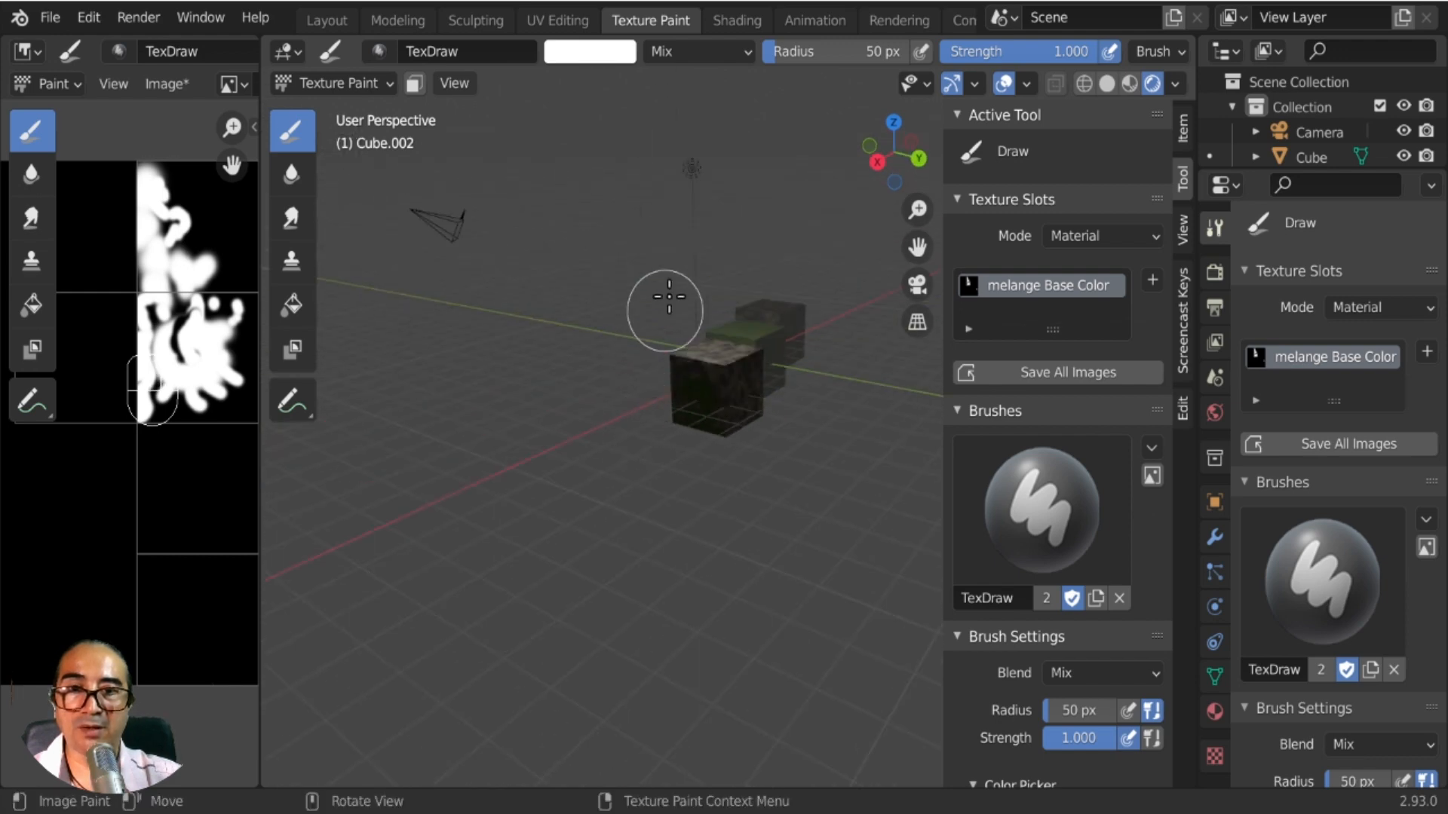
pyautogui.click(351, 83)
pyautogui.click(353, 109)
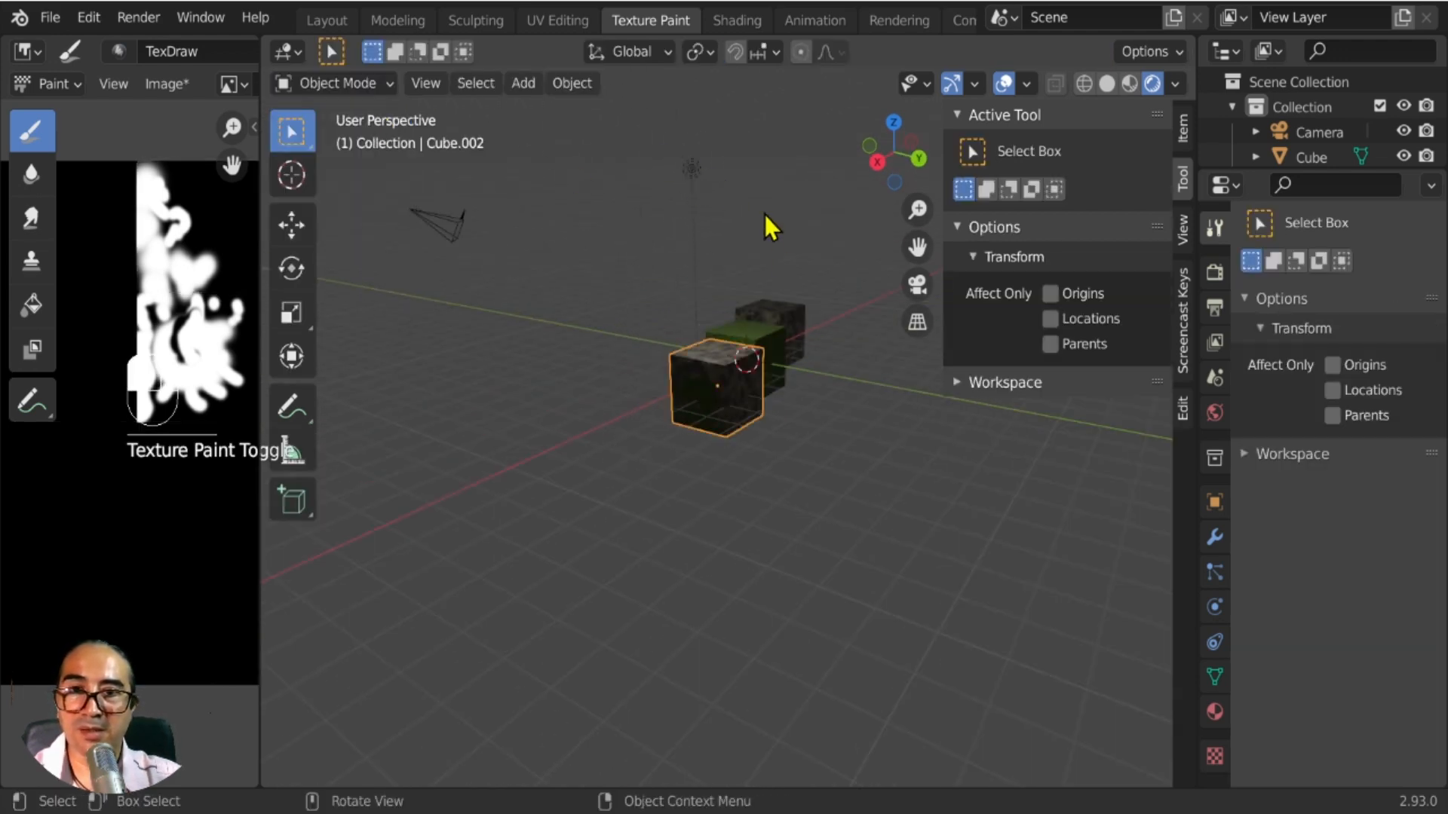
# Select the light above the scene and move it down beside the row of cubes.
pyautogui.click(693, 169)
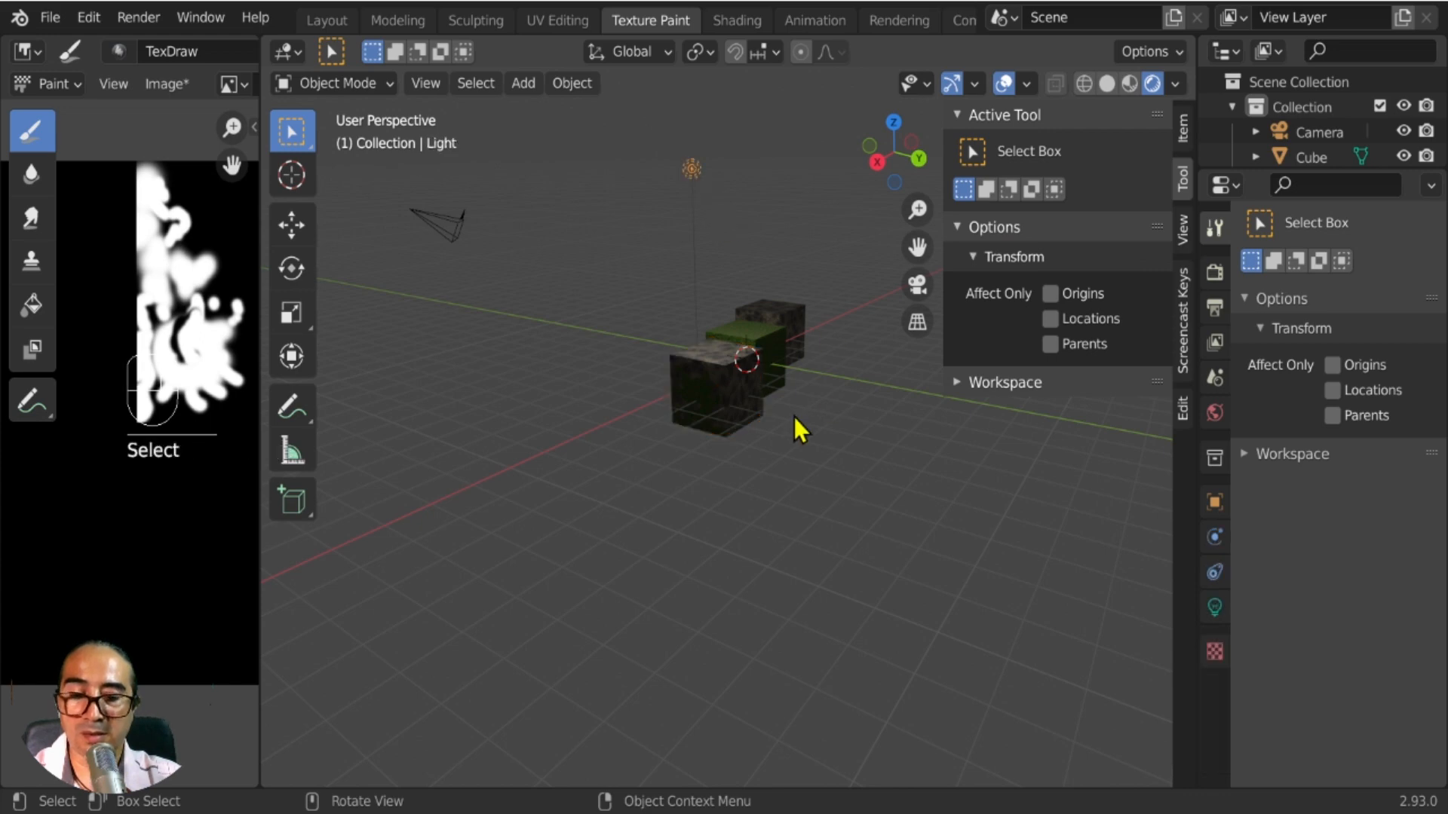
pyautogui.moveTo(797, 423); pyautogui.dragTo(808, 372, button='middle')
pyautogui.press('g')
pyautogui.click(705, 582)
# Duplicate the light four times, placing the copies around the row of cubes.
pyautogui.moveTo(705, 582); pyautogui.dragTo(855, 542, button='middle')
pyautogui.hotkey('shift', 'd')
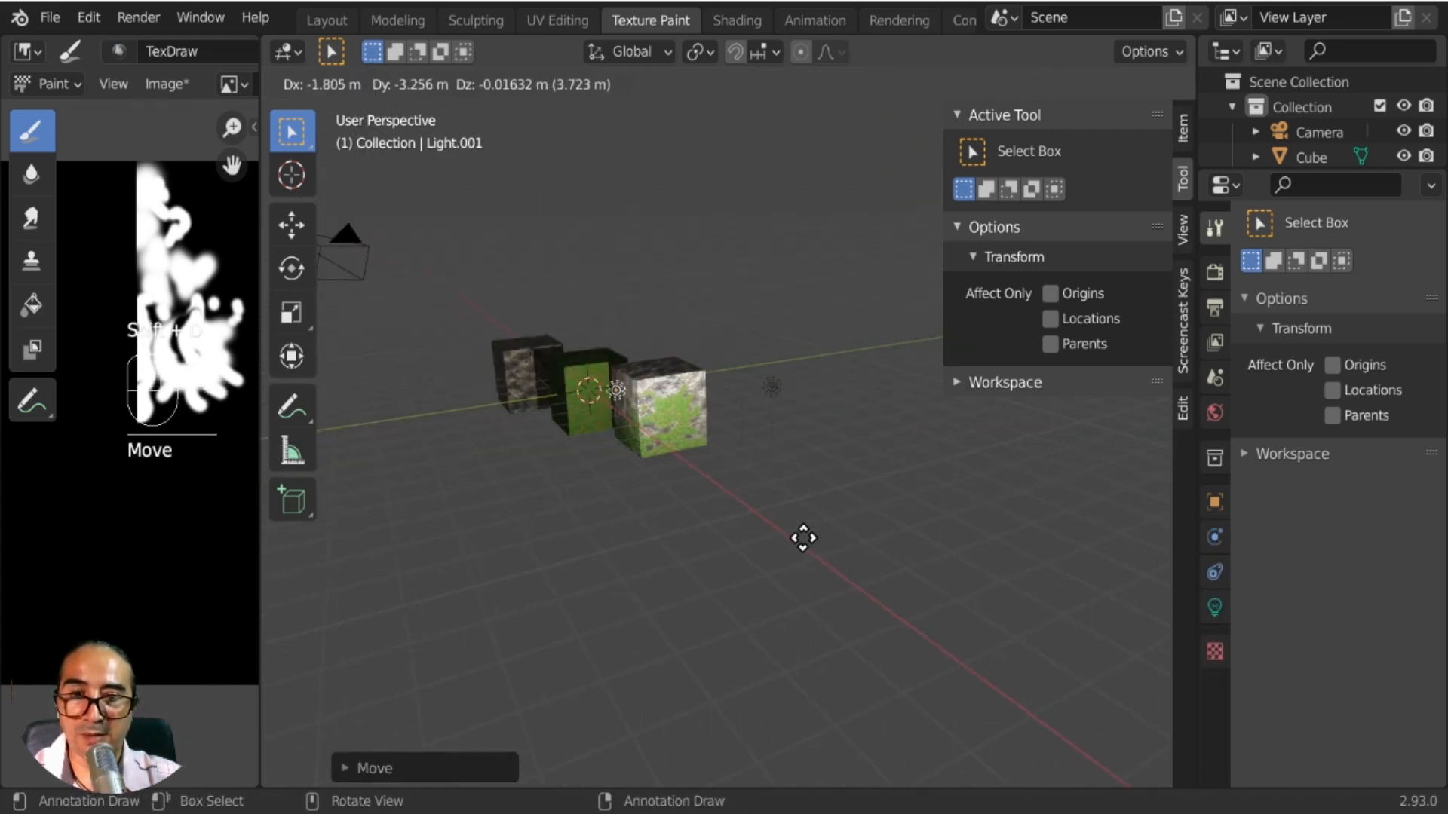
pyautogui.click(776, 556)
pyautogui.hotkey('shift', 'd')
pyautogui.click(584, 488)
pyautogui.moveTo(584, 488); pyautogui.dragTo(872, 491, button='middle')
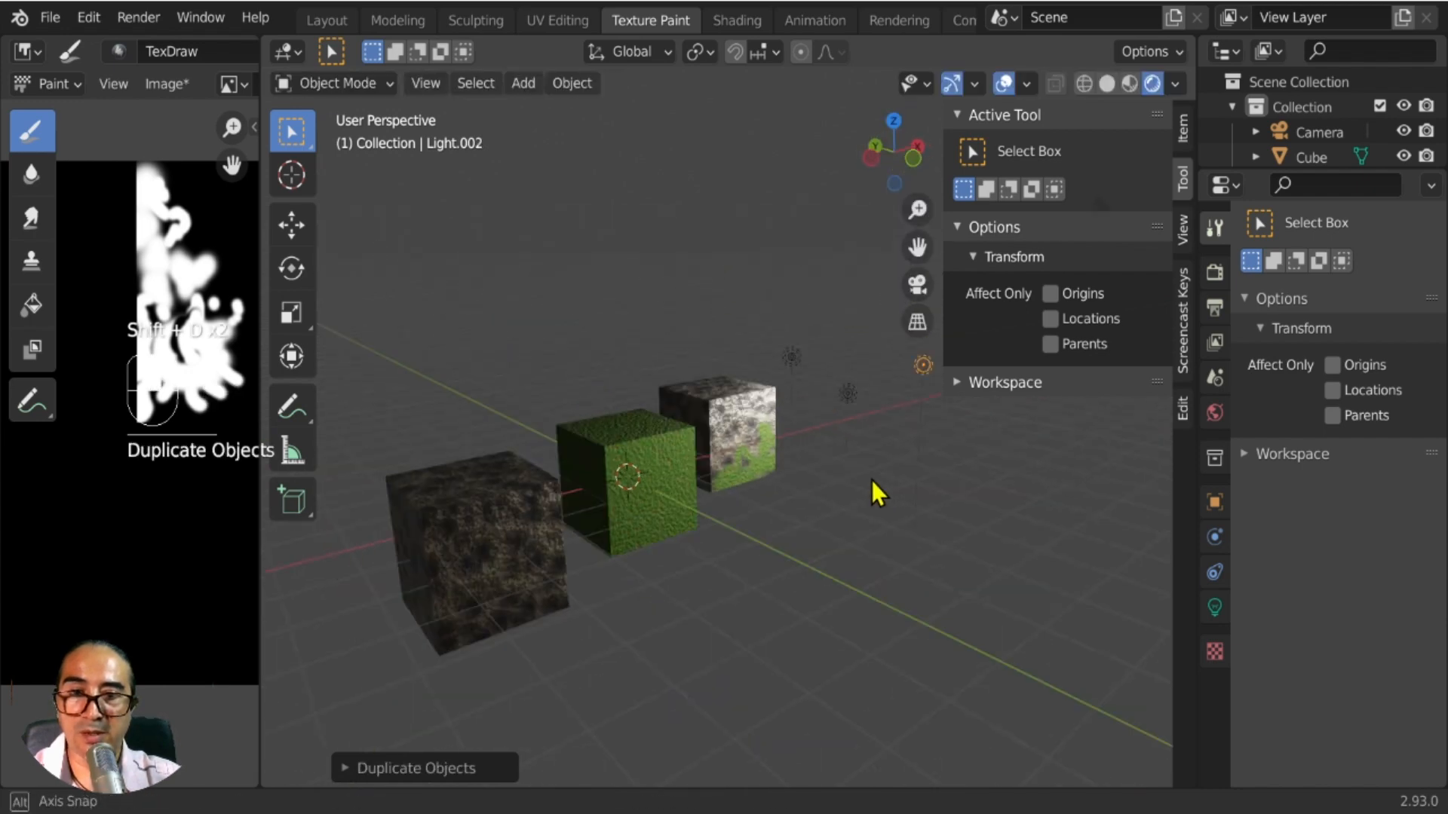
pyautogui.hotkey('shift', 'd')
pyautogui.click(399, 426)
pyautogui.moveTo(399, 427); pyautogui.dragTo(727, 508, button='middle')
pyautogui.hotkey('shift', 'd')
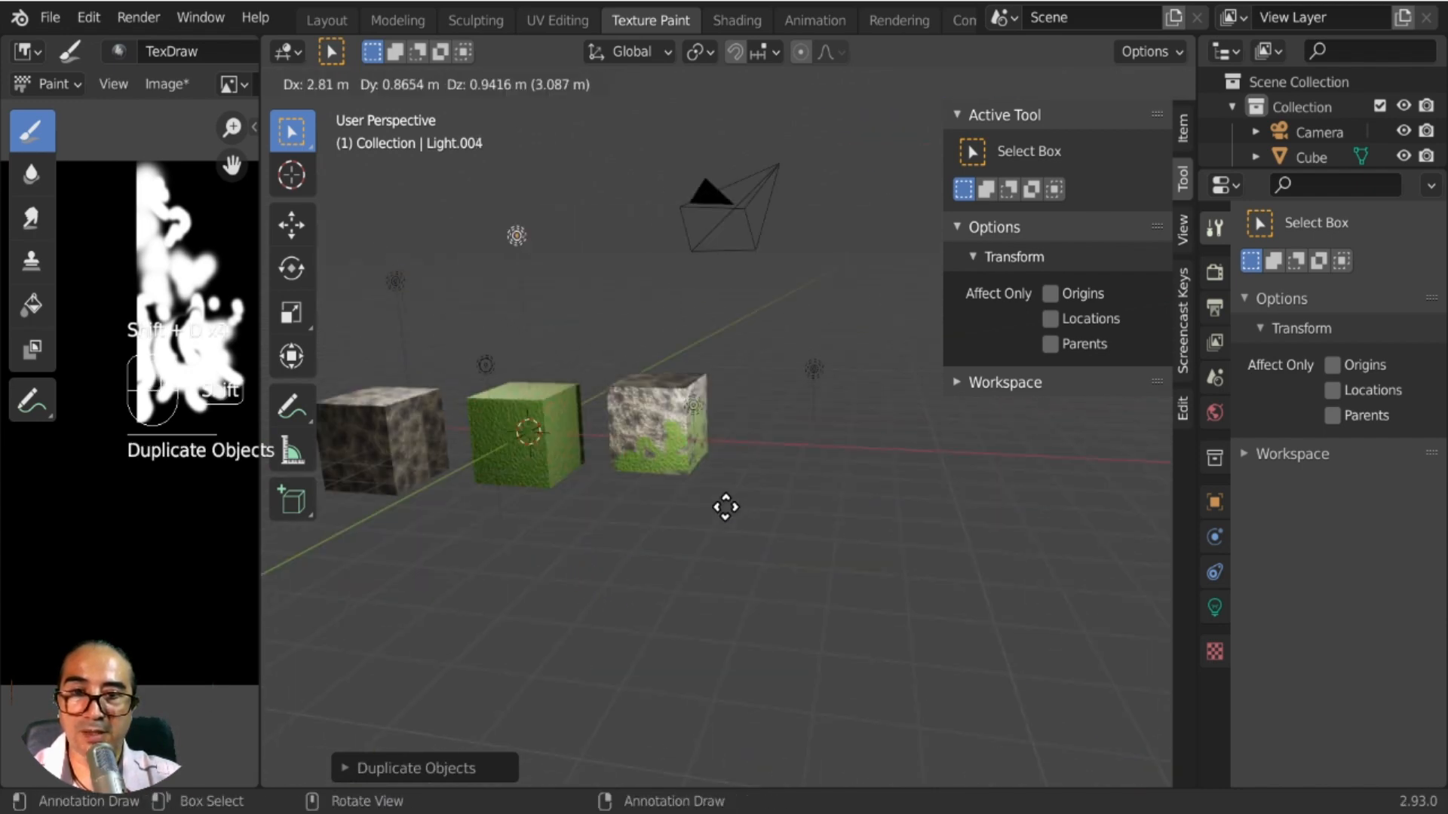
pyautogui.click(875, 558)
# Select the third cube, examine its blended rock and grass faces, and switch to the Shading workspace.
pyautogui.scroll(4, 876, 557)
pyautogui.click(613, 445)
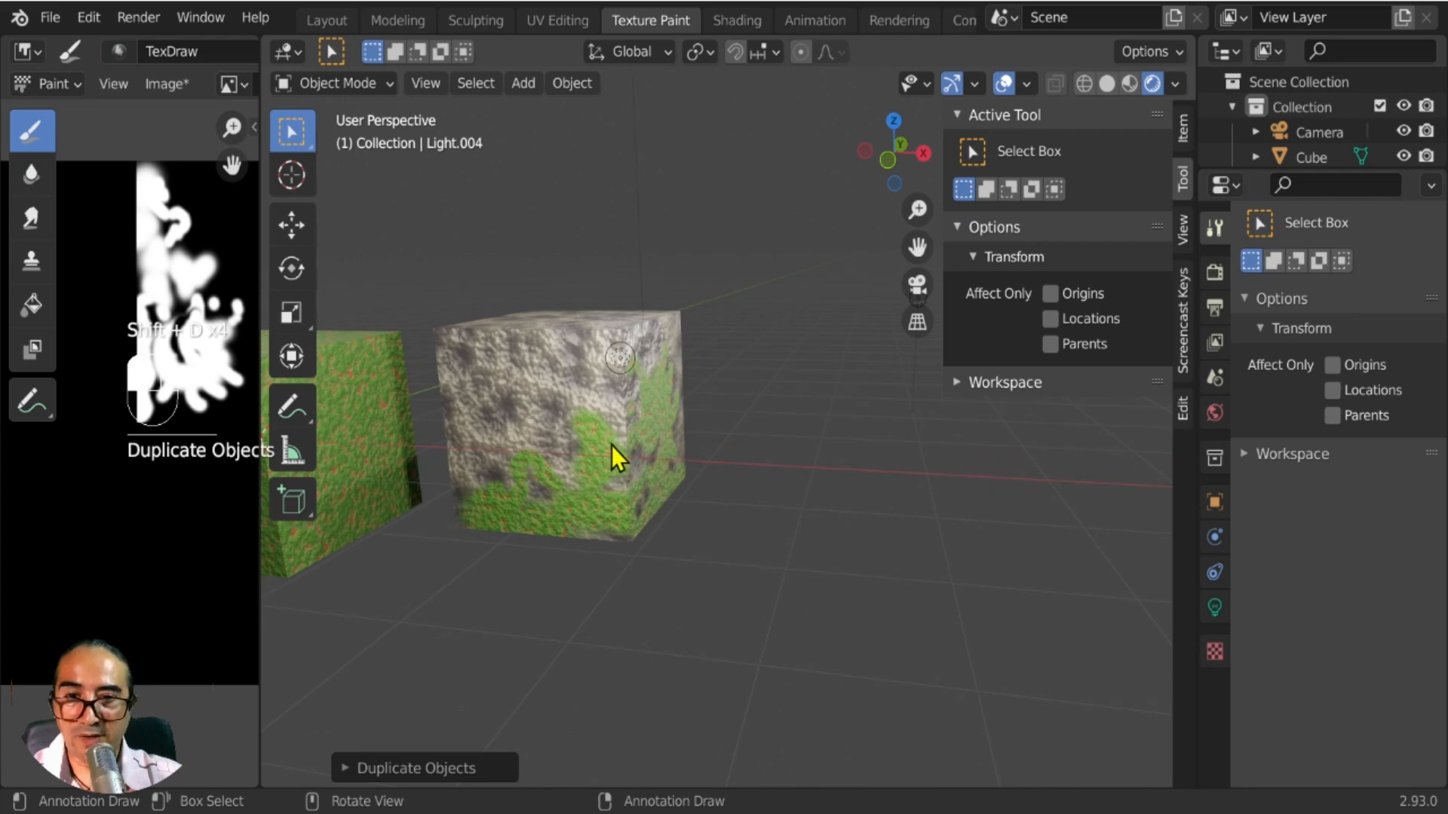
pyautogui.scroll(3, 618, 477)
pyautogui.keyDown('shift'); pyautogui.moveTo(618, 477); pyautogui.dragTo(930, 400, button='middle'); pyautogui.keyUp('shift')
pyautogui.scroll(-3, 930, 399)
pyautogui.scroll(-2, 918, 437)
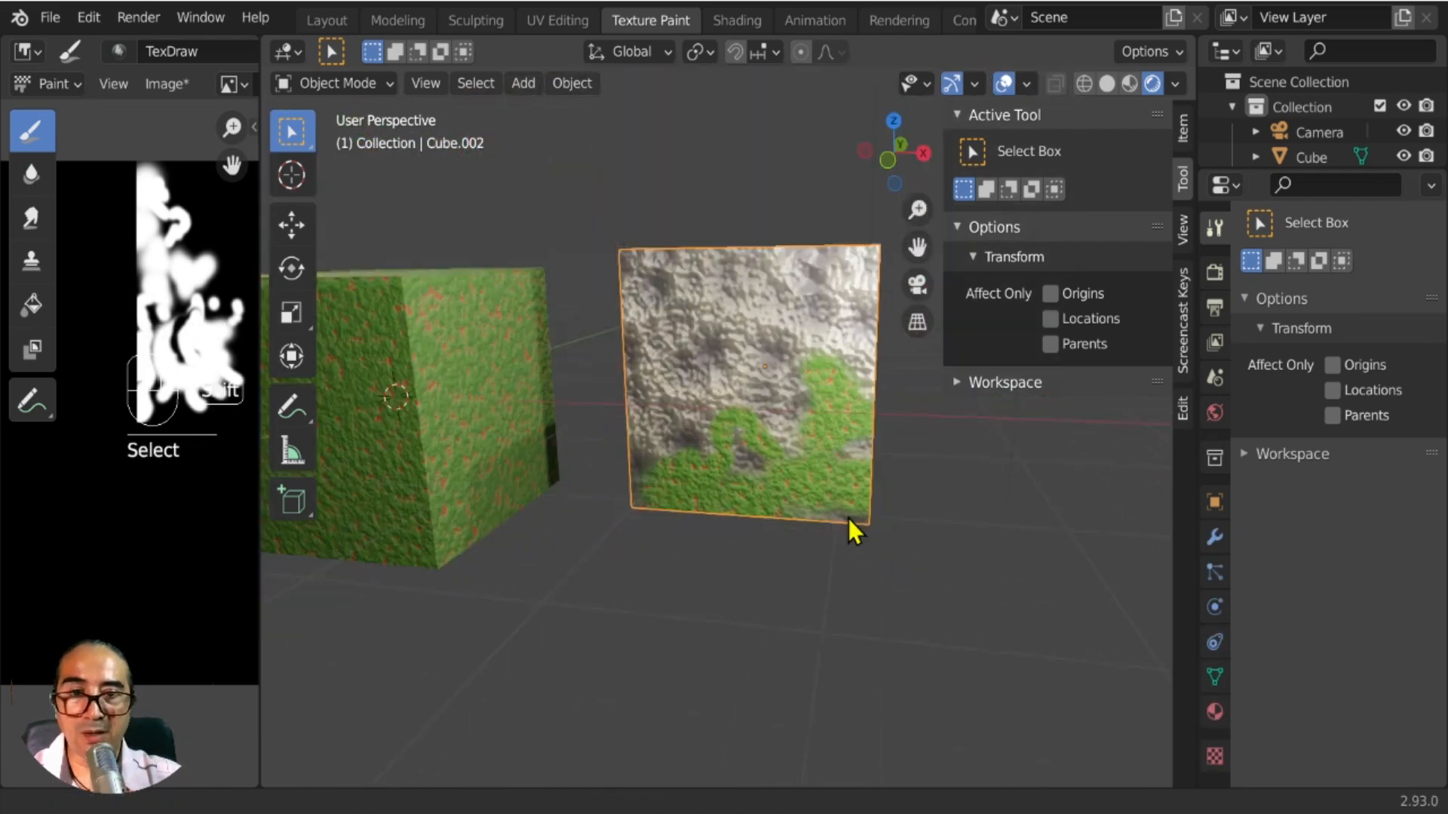
pyautogui.moveTo(849, 519); pyautogui.dragTo(764, 365, button='middle')
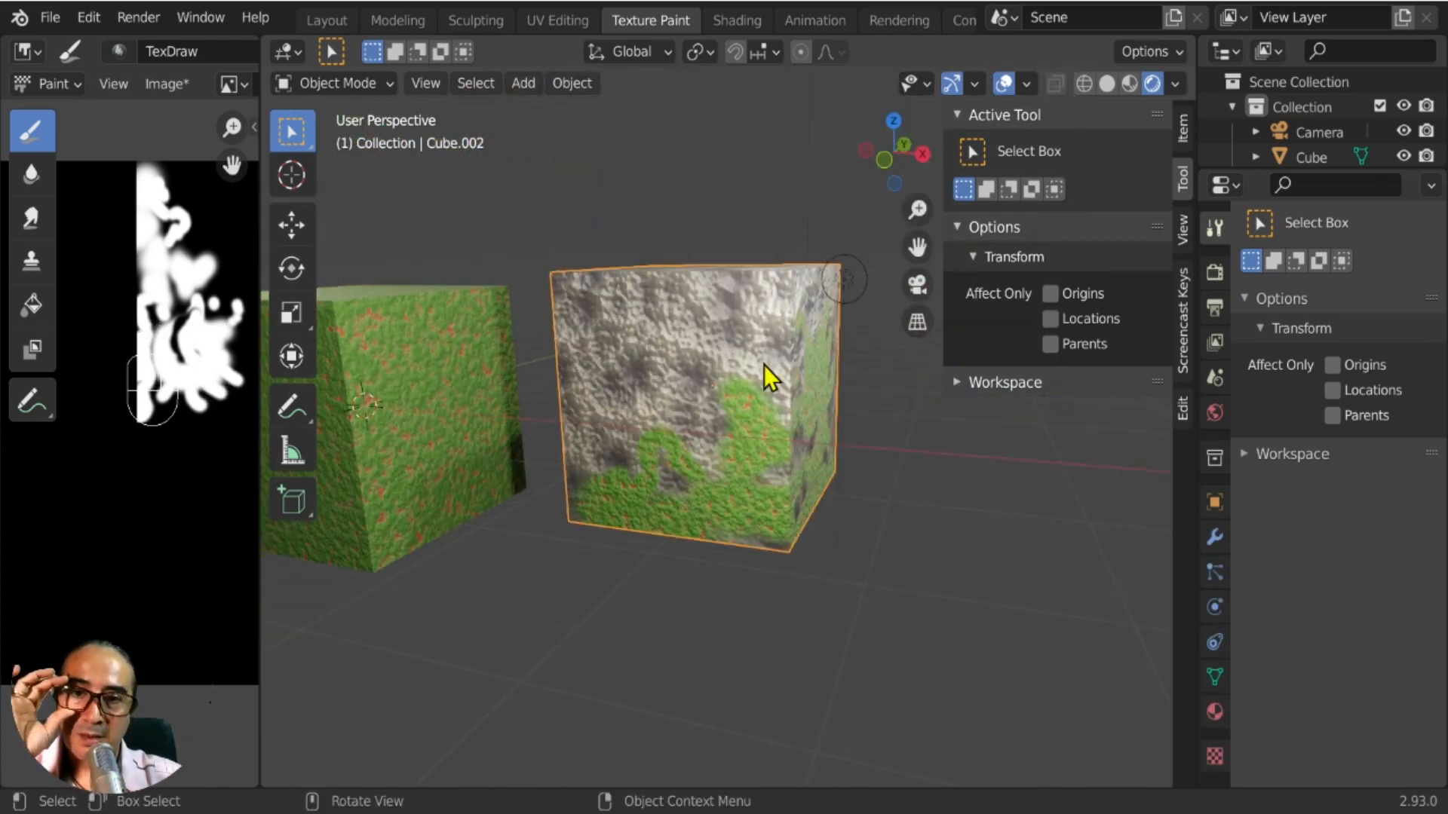
pyautogui.click(733, 20)
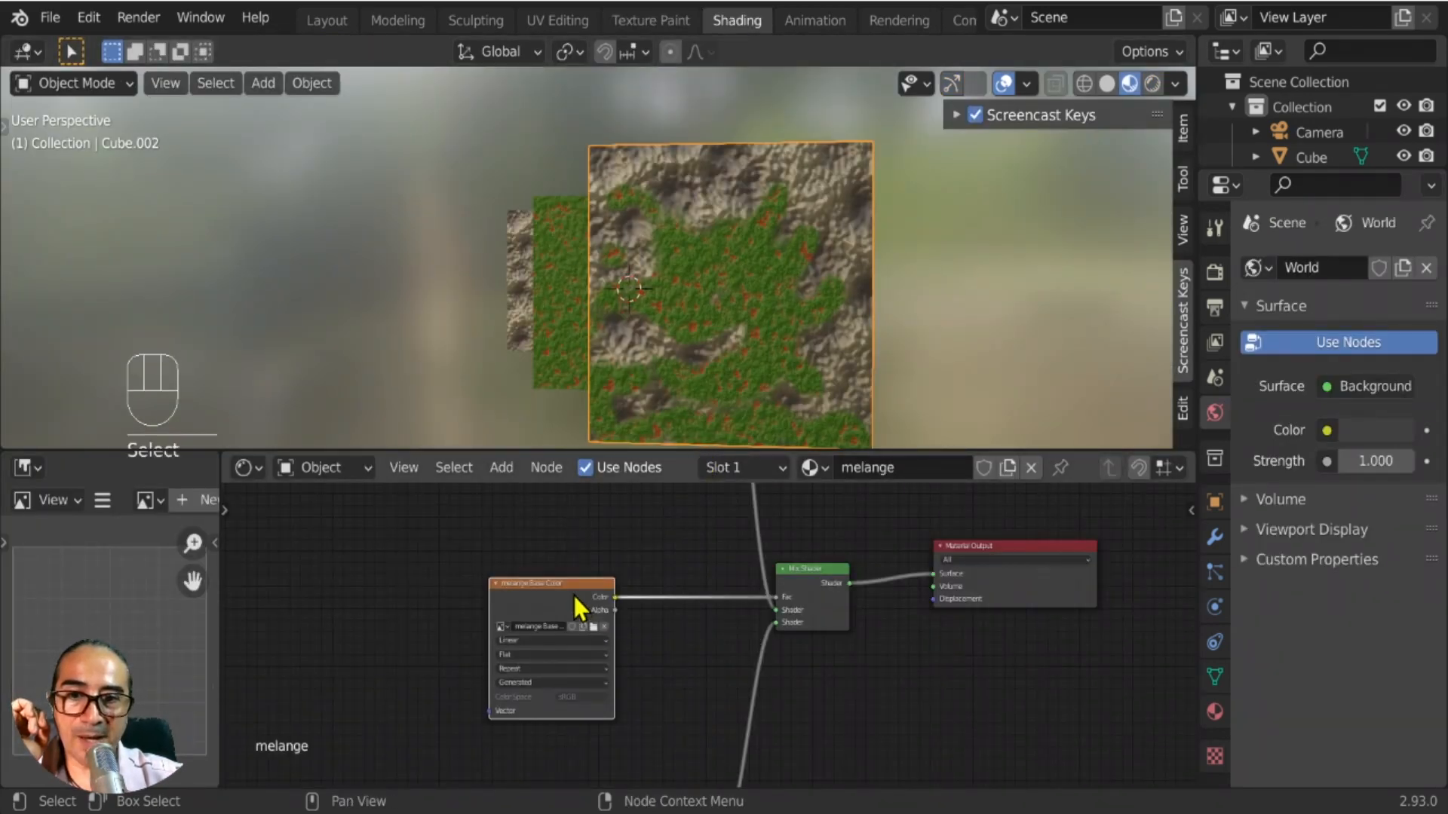
# Move the melange Base Color texture node farther from the Mix Shader and maximize the node editor on the rock setup.
pyautogui.moveTo(603, 588); pyautogui.dragTo(528, 577)
pyautogui.scroll(3, 508, 605)
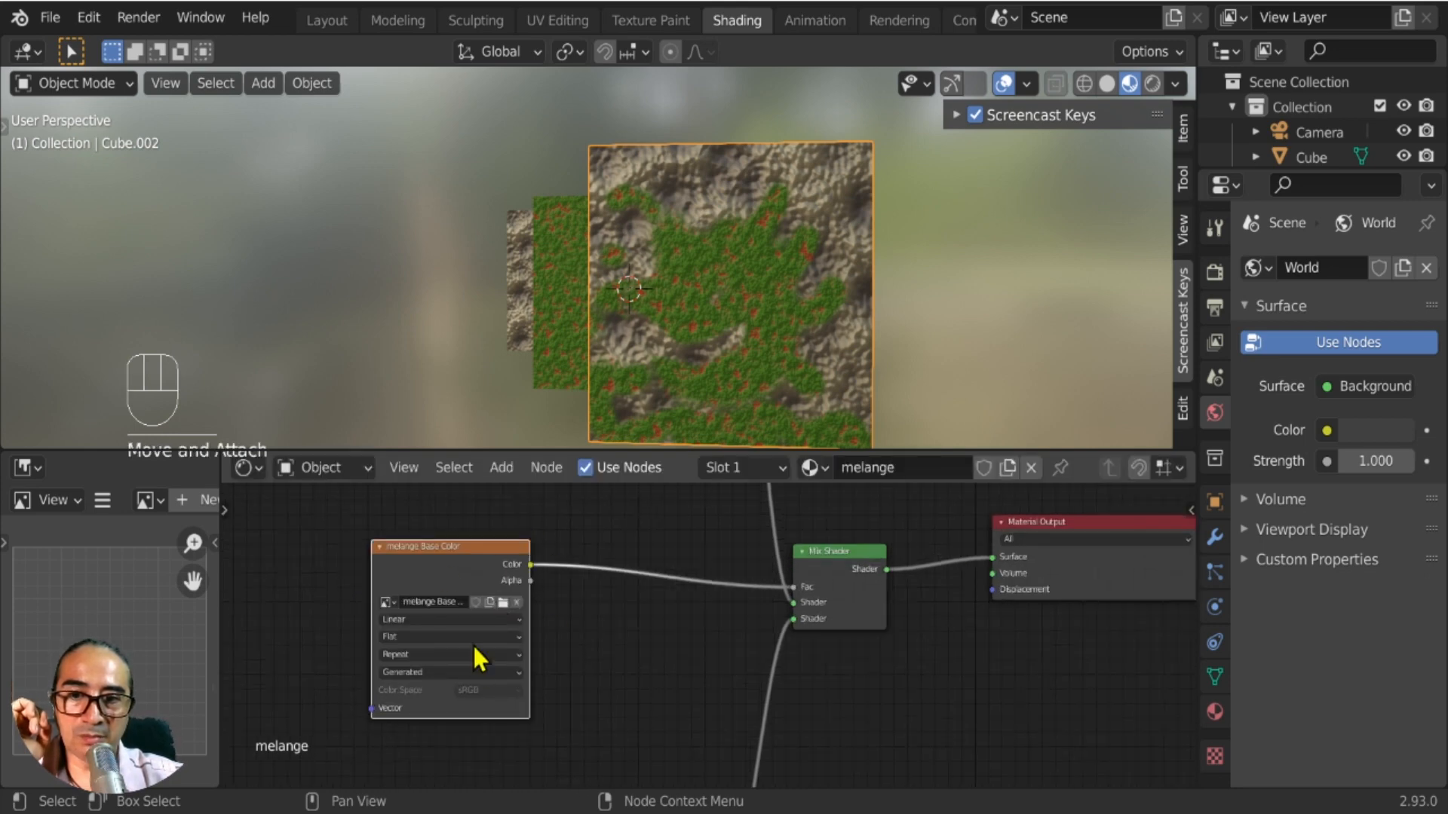
pyautogui.hotkey('ctrl', 'space')
pyautogui.scroll(-4, 554, 573)
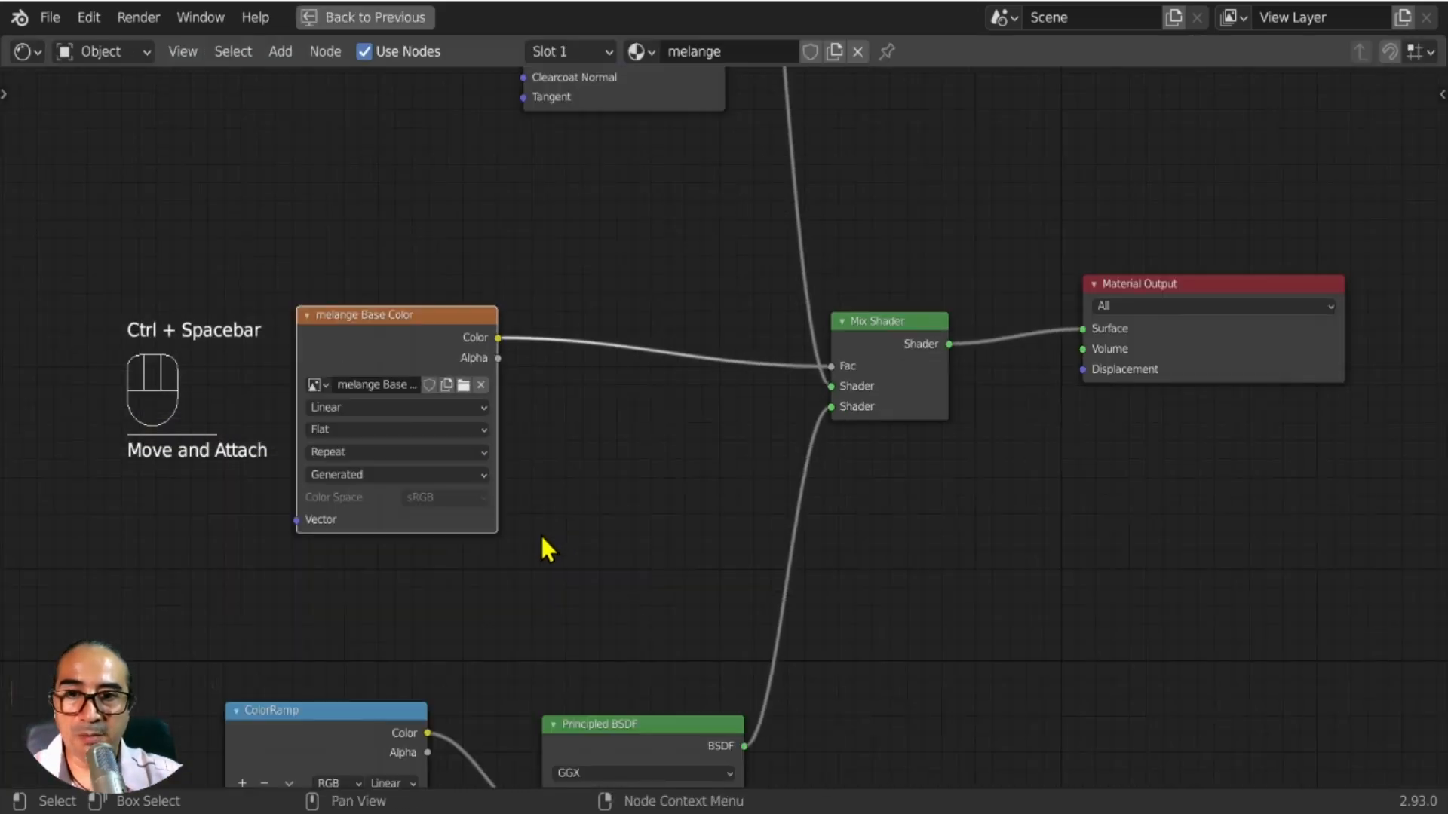
pyautogui.moveTo(719, 387); pyautogui.dragTo(558, 425)
pyautogui.moveTo(825, 198); pyautogui.dragTo(840, 281)
pyautogui.scroll(-3, 822, 301)
pyautogui.moveTo(799, 333); pyautogui.dragTo(783, 410, button='middle')
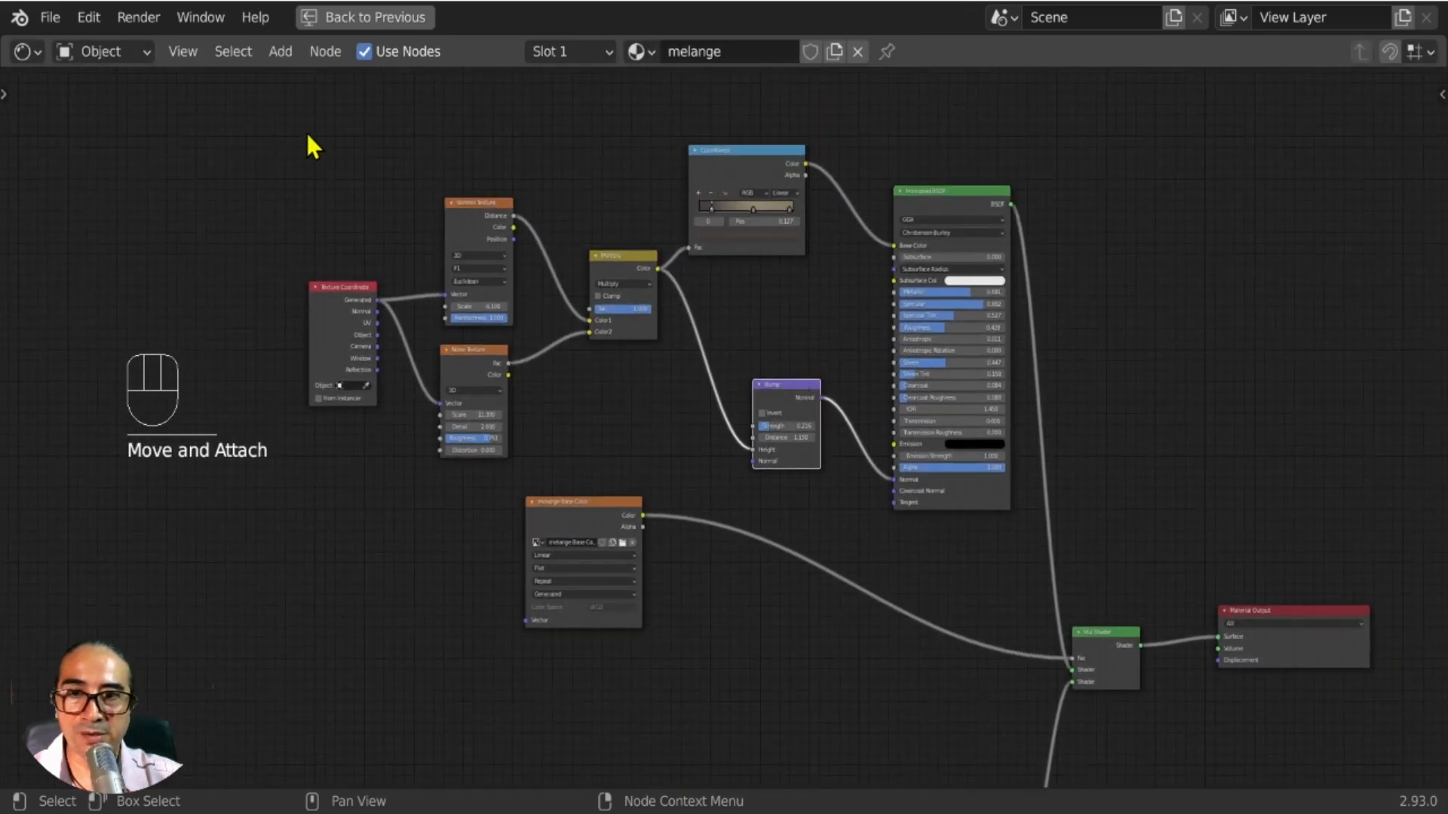
# Set the Distance of the rock setup's Bump node to 0.290 with the cube visible in the full Shading layout.
pyautogui.moveTo(307, 132); pyautogui.dragTo(646, 381)
pyautogui.moveTo(635, 261); pyautogui.dragTo(518, 357)
pyautogui.scroll(5, 867, 407)
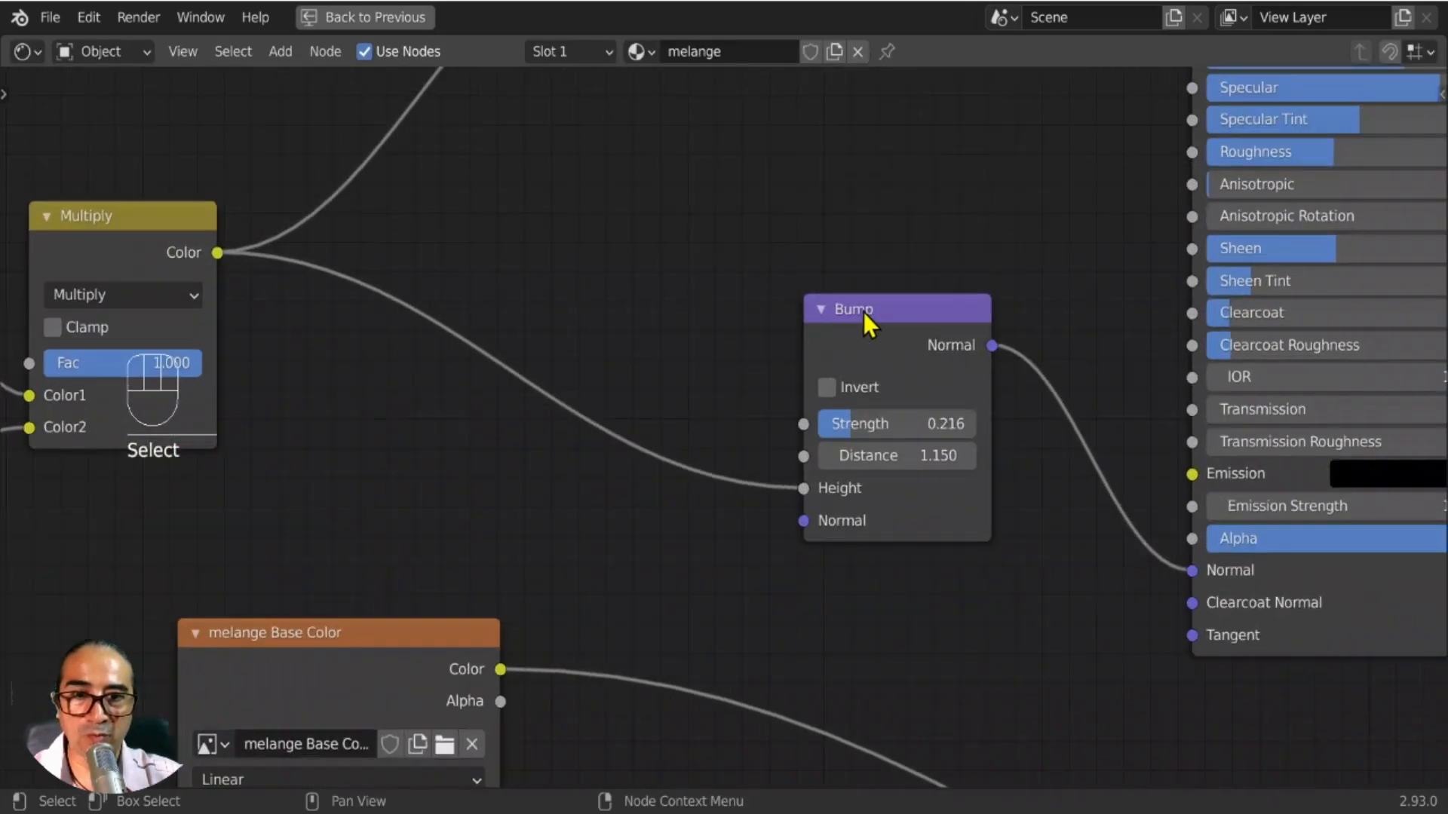
pyautogui.click(875, 324)
pyautogui.hotkey('ctrl', 'space')
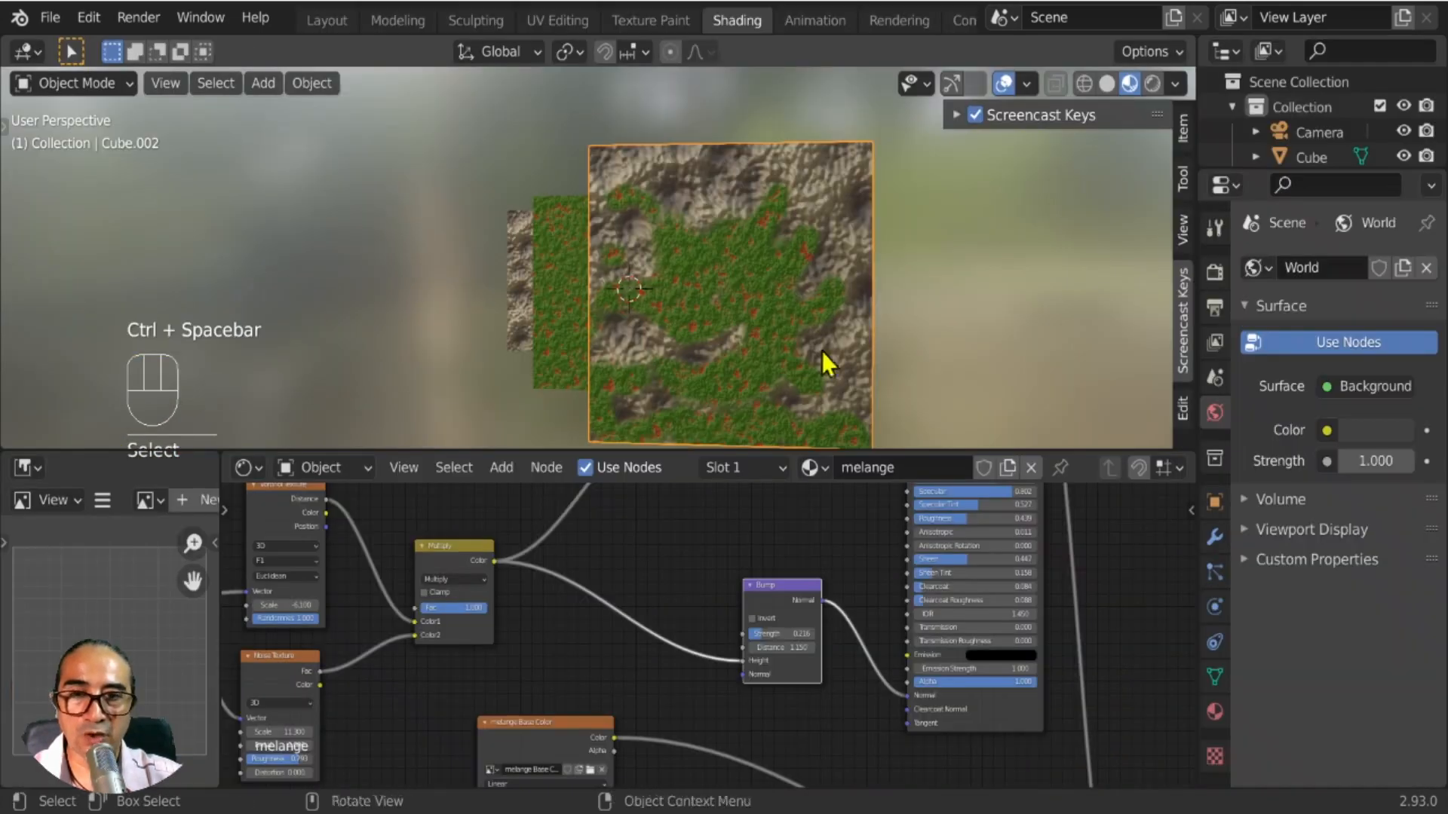
pyautogui.scroll(4, 813, 654)
pyautogui.keyDown('ctrl'); pyautogui.hscroll(5, 630, 670); pyautogui.keyUp('ctrl')
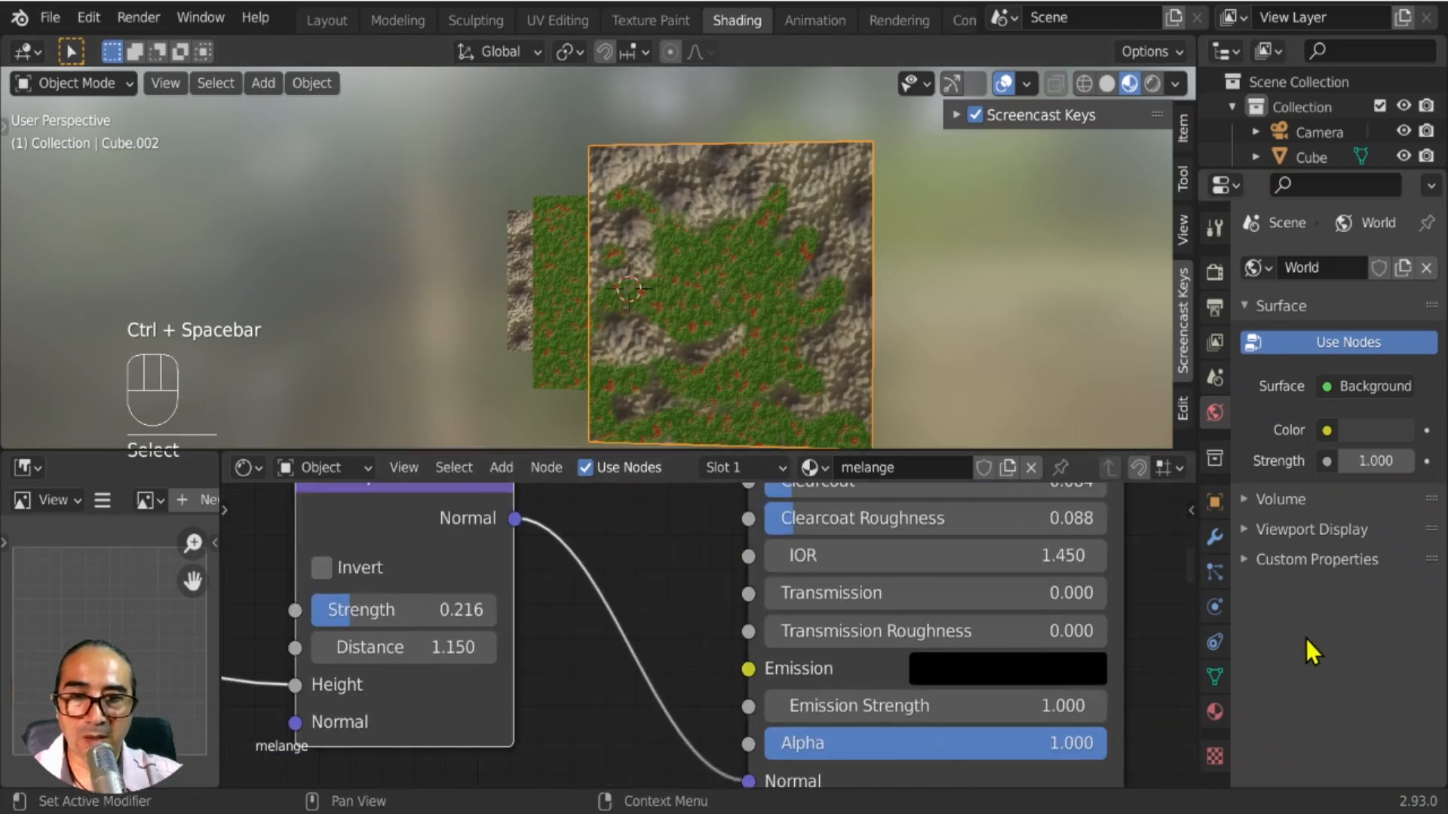
pyautogui.keyDown('ctrl'); pyautogui.hscroll(-3, 678, 646); pyautogui.keyUp('ctrl')
pyautogui.moveTo(656, 628); pyautogui.dragTo(612, 628)
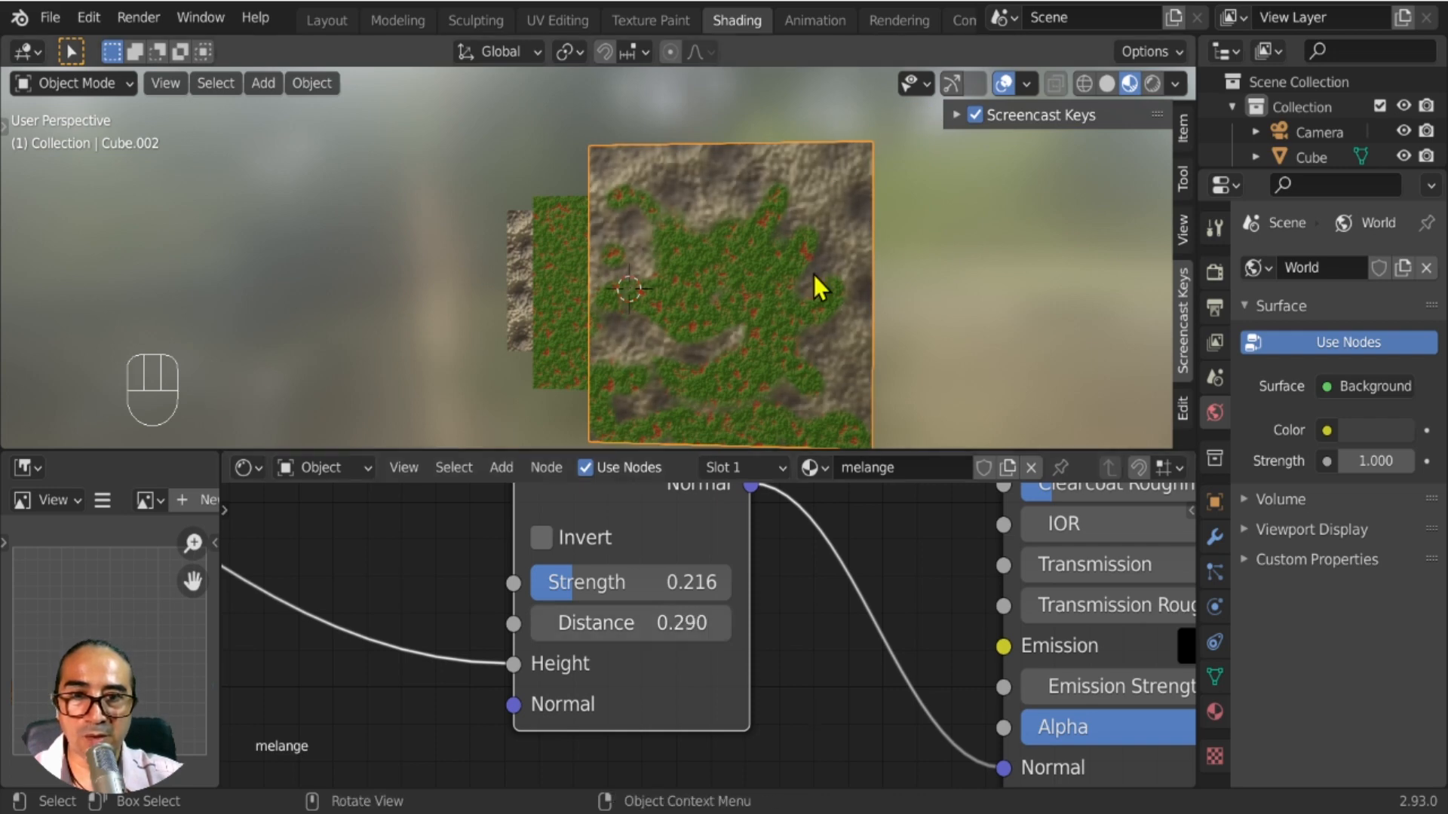
# Set the grass setup's Bump node to Strength 0.346 and Distance 4.340.
pyautogui.scroll(-3, 795, 717)
pyautogui.keyDown('shift'); pyautogui.scroll(-5, 795, 717); pyautogui.keyUp('shift')
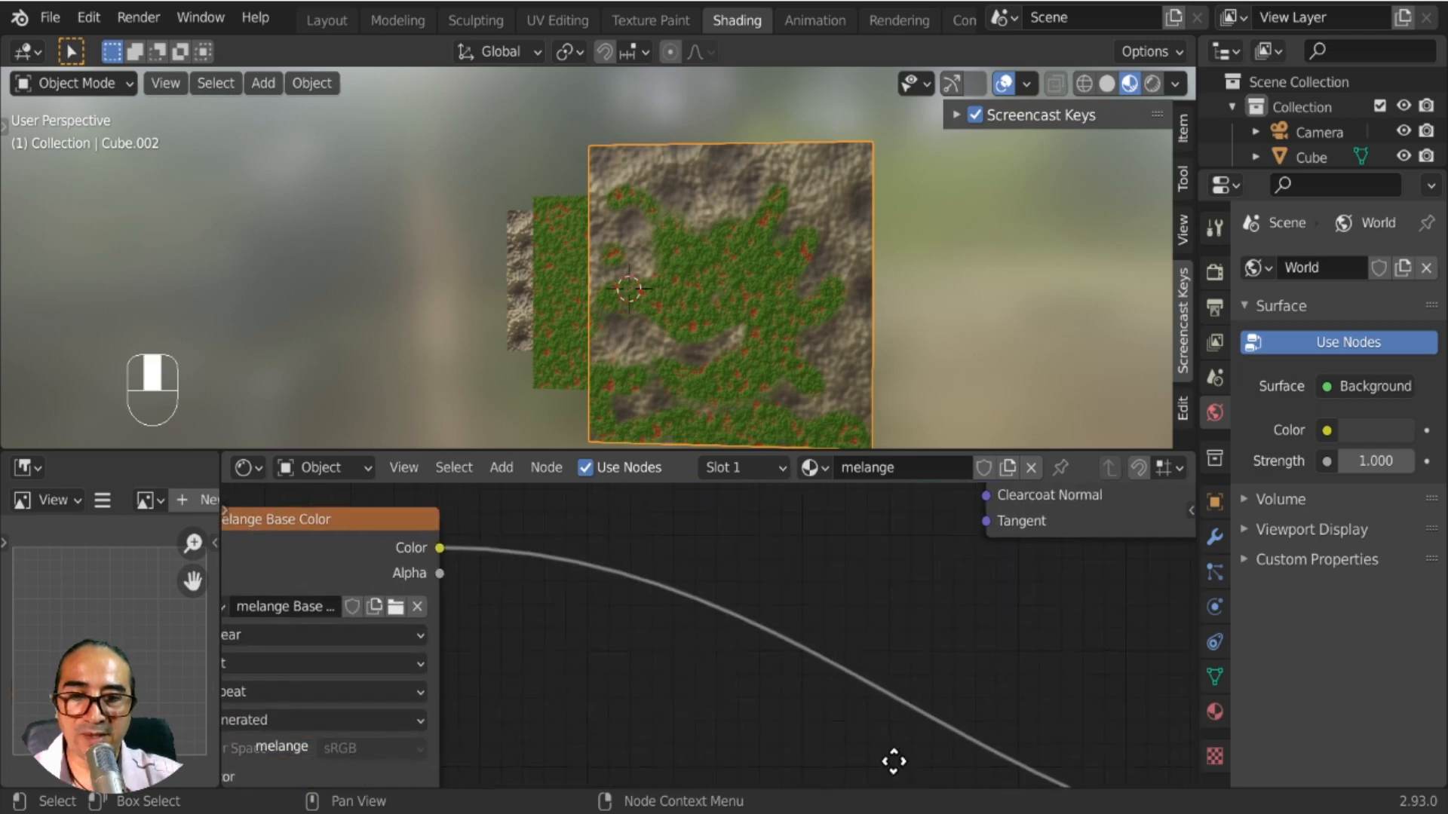
pyautogui.scroll(-5, 850, 640)
pyautogui.scroll(3, 834, 556)
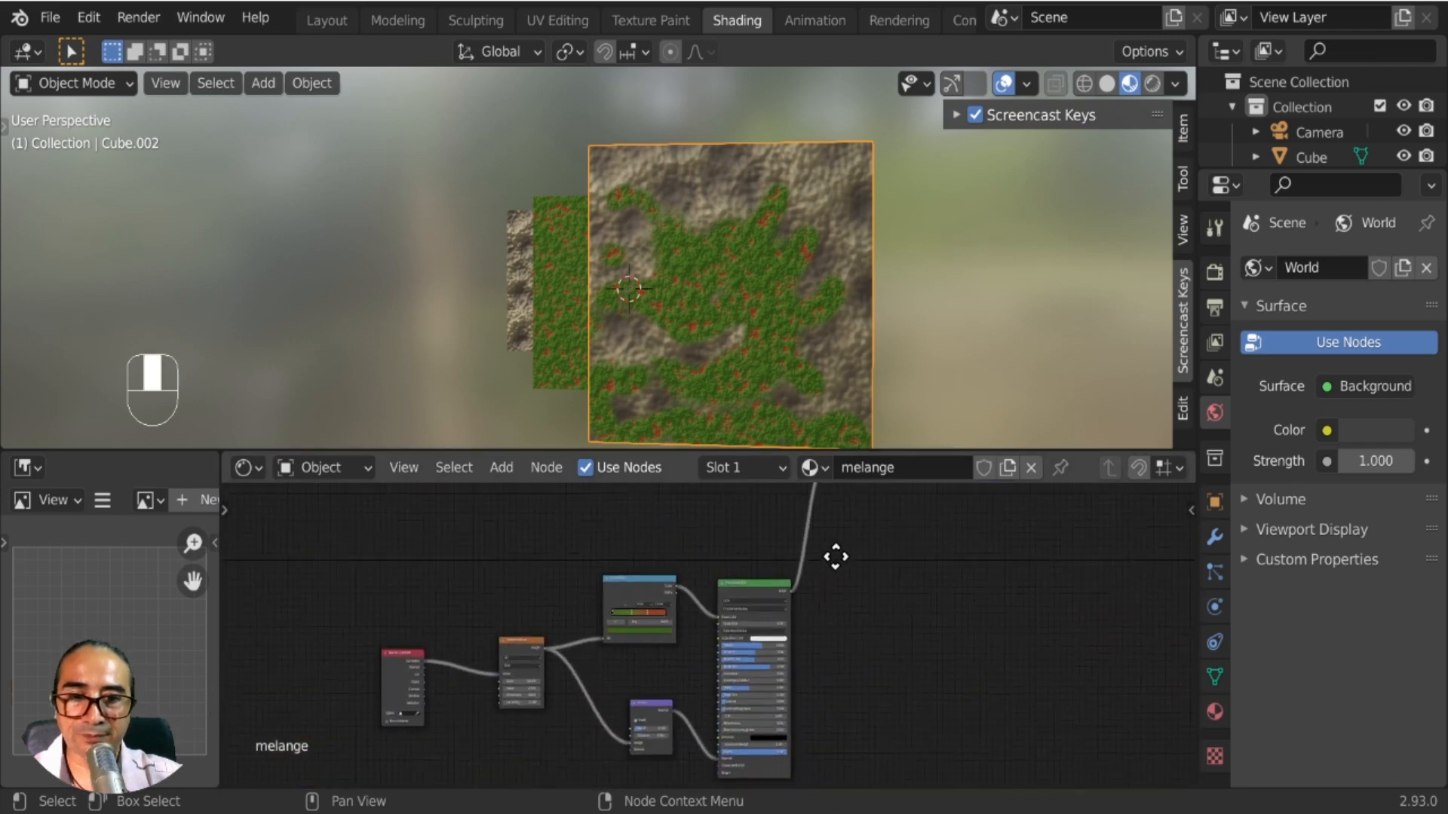
pyautogui.scroll(4, 825, 668)
pyautogui.moveTo(830, 695); pyautogui.dragTo(840, 554, button='middle')
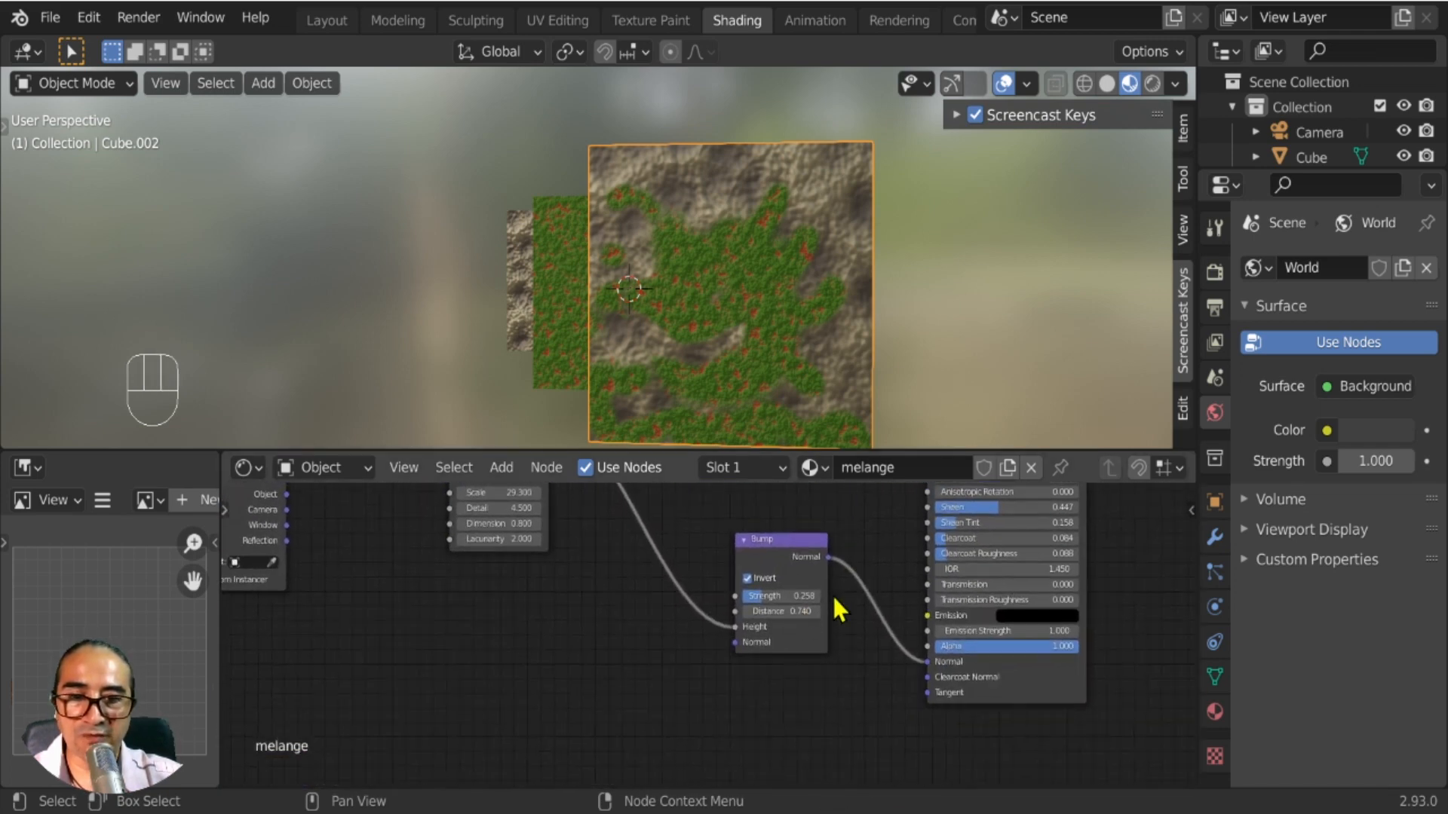
pyautogui.scroll(4, 852, 586)
pyautogui.moveTo(848, 549); pyautogui.dragTo(893, 596)
pyautogui.scroll(4, 809, 229)
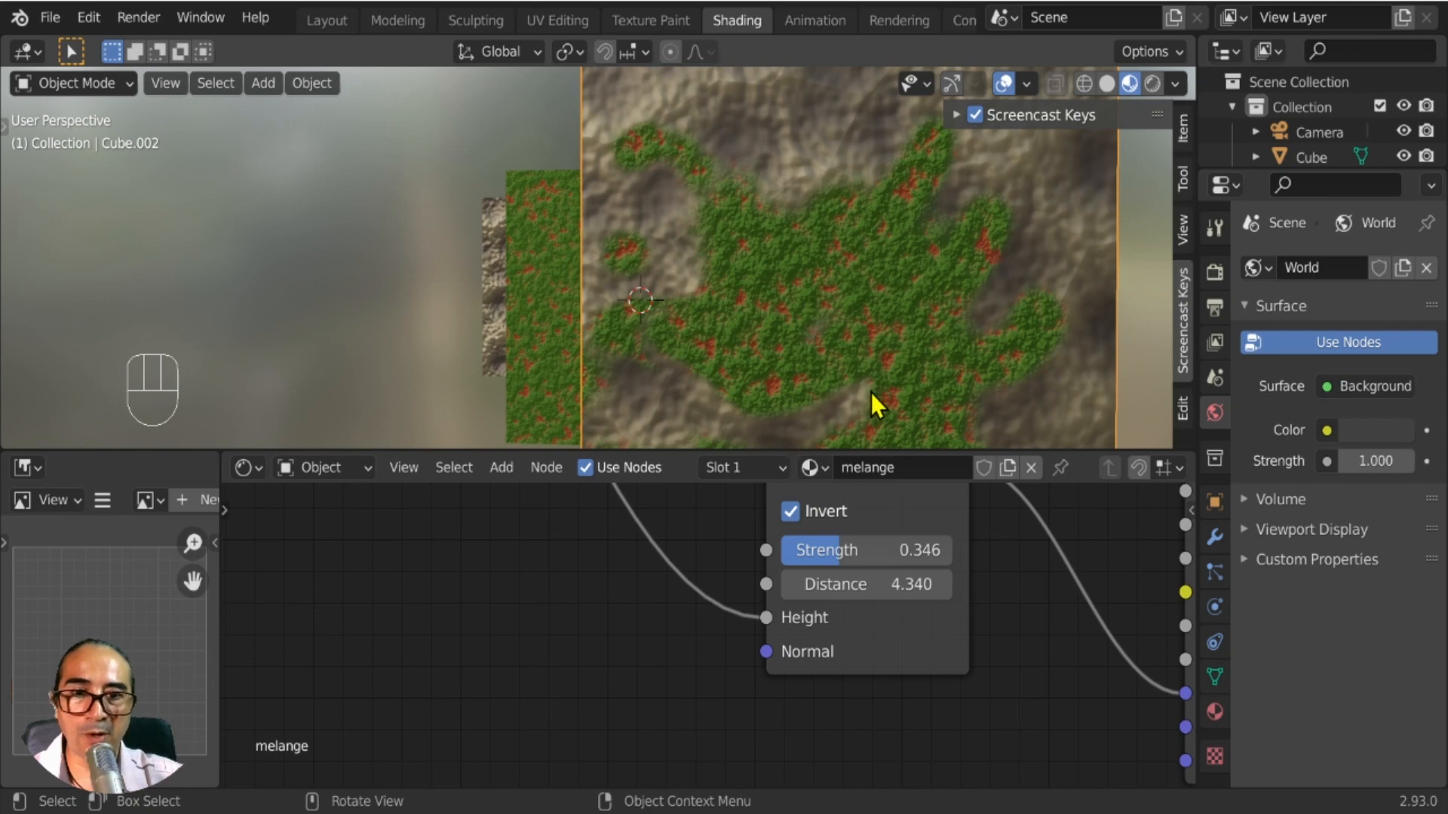
pyautogui.scroll(-4, 757, 234)
# Shift the melange Base Color texture node slightly, keeping it below the rock setup's nodes.
pyautogui.scroll(-2, 700, 623)
pyautogui.scroll(-4, 700, 623)
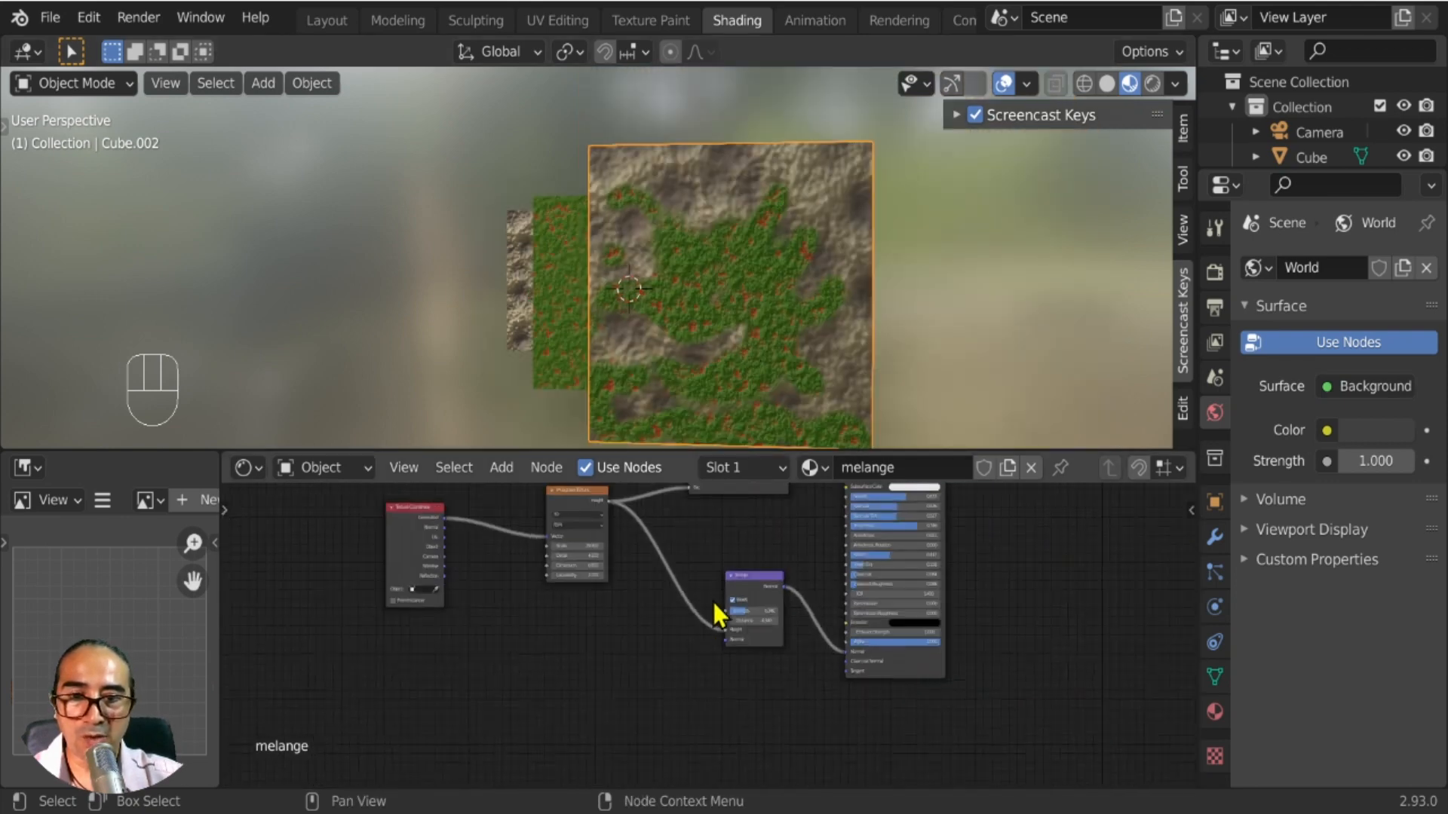
pyautogui.moveTo(711, 599); pyautogui.dragTo(704, 762, button='middle')
pyautogui.moveTo(767, 646); pyautogui.dragTo(767, 688, button='middle')
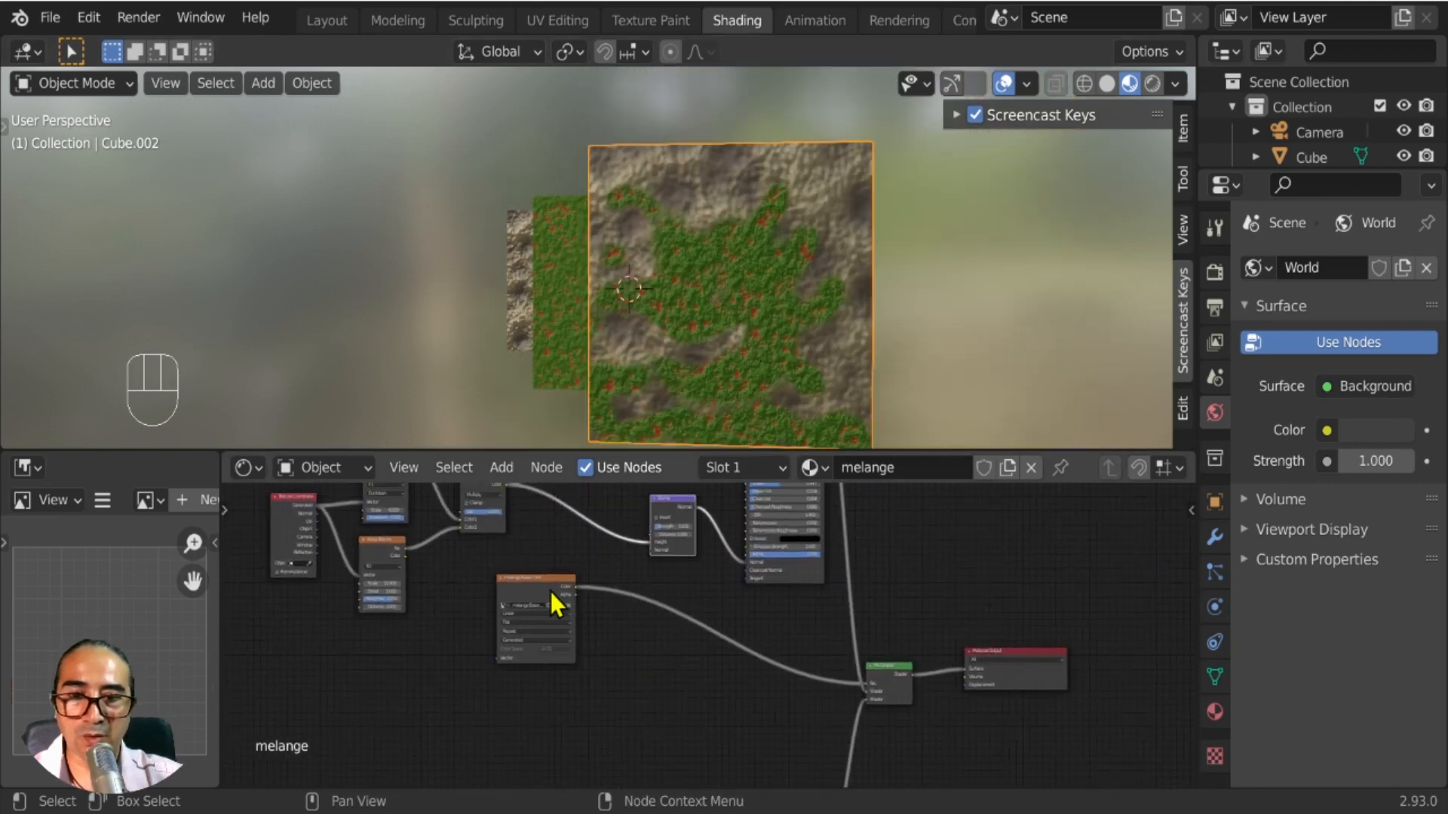
pyautogui.moveTo(551, 591)
pyautogui.mouseDown()
pyautogui.moveTo(613, 576)
pyautogui.moveTo(623, 630)
pyautogui.moveTo(534, 593)
pyautogui.mouseUp()
pyautogui.moveTo(580, 599); pyautogui.dragTo(649, 669, button='middle')
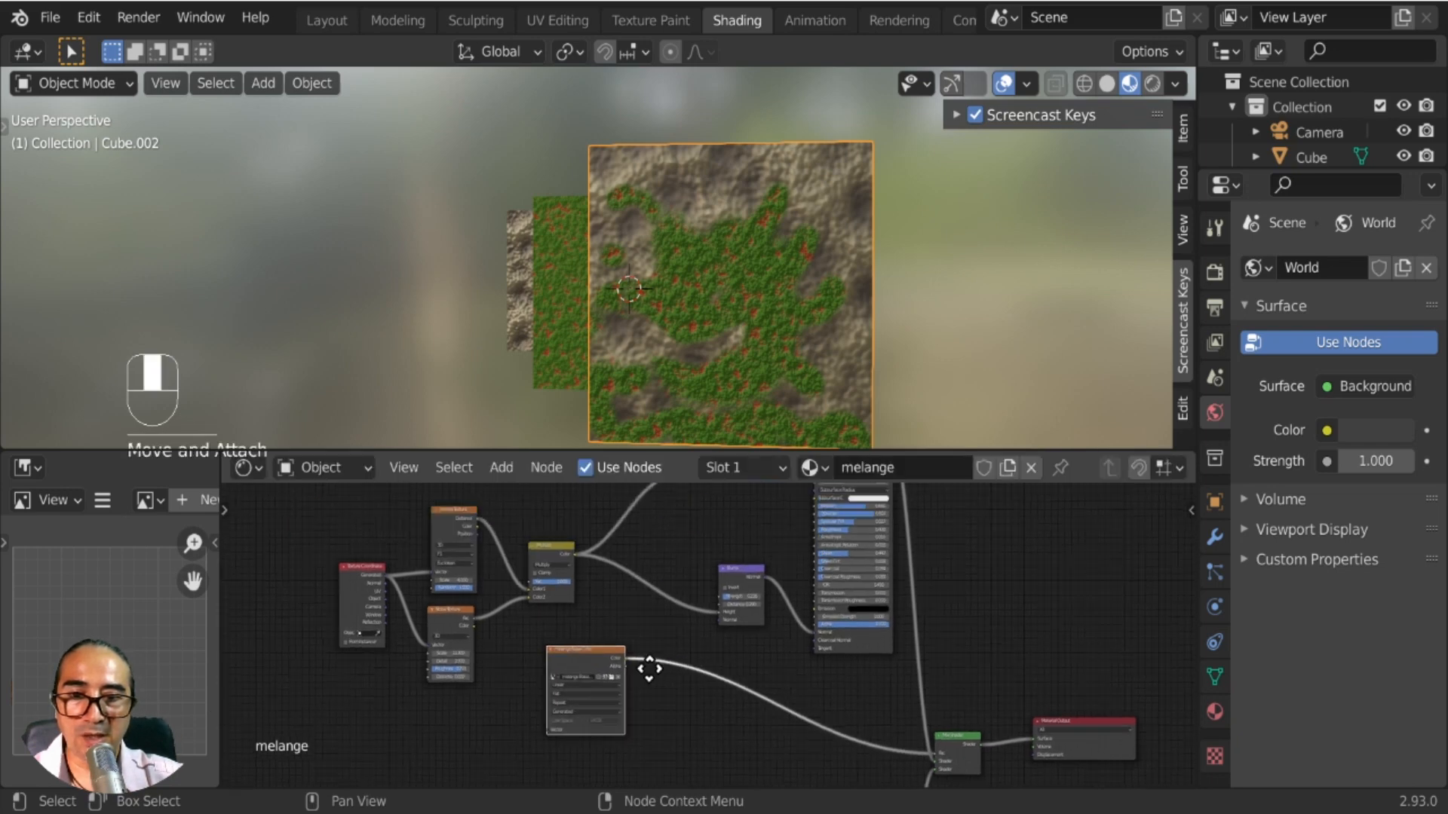
# Insert a color Mix node into the link between the rock setup's Multiply node and its Bump node's Height.
pyautogui.scroll(3, 691, 690)
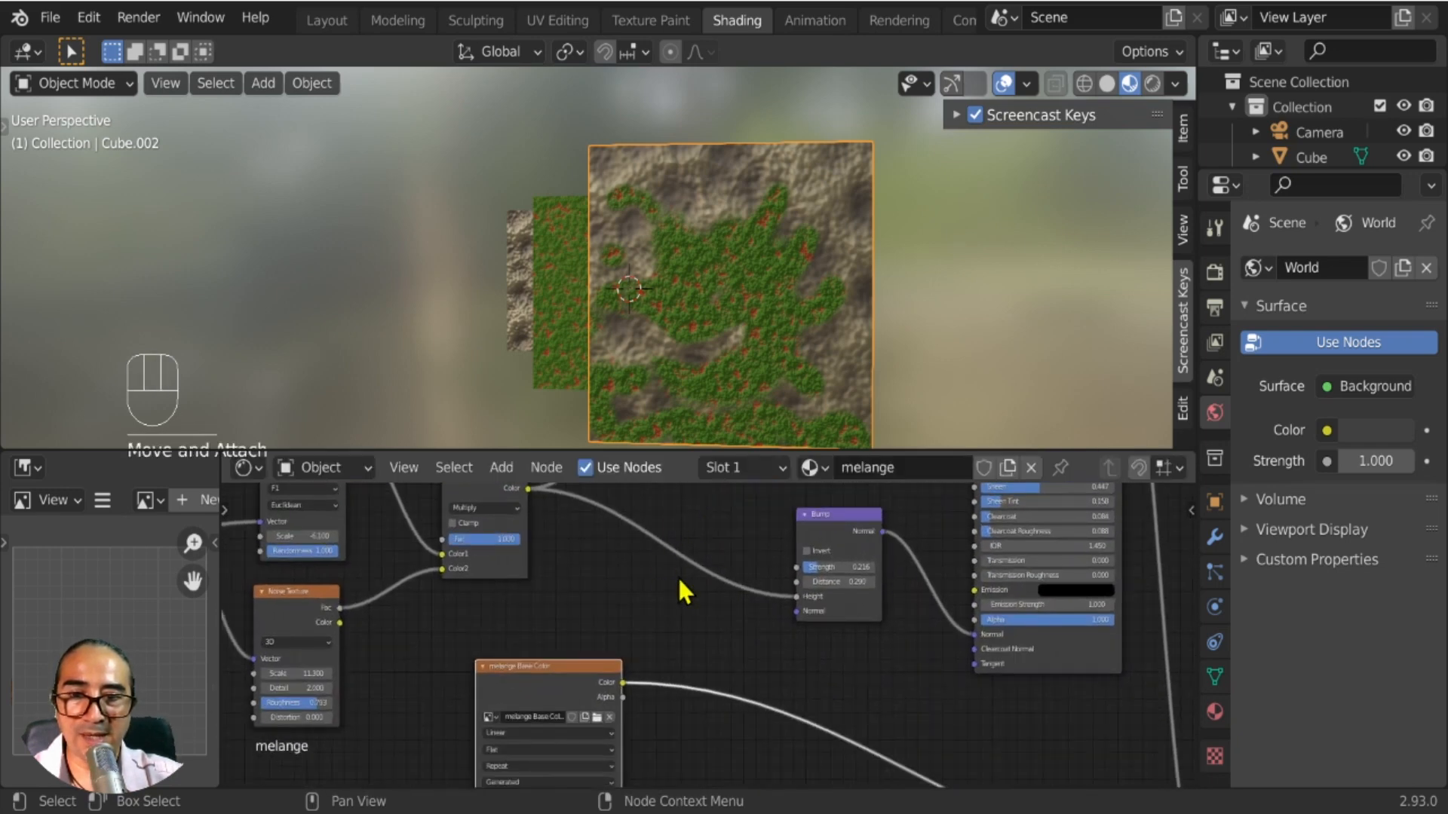
pyautogui.click(499, 467)
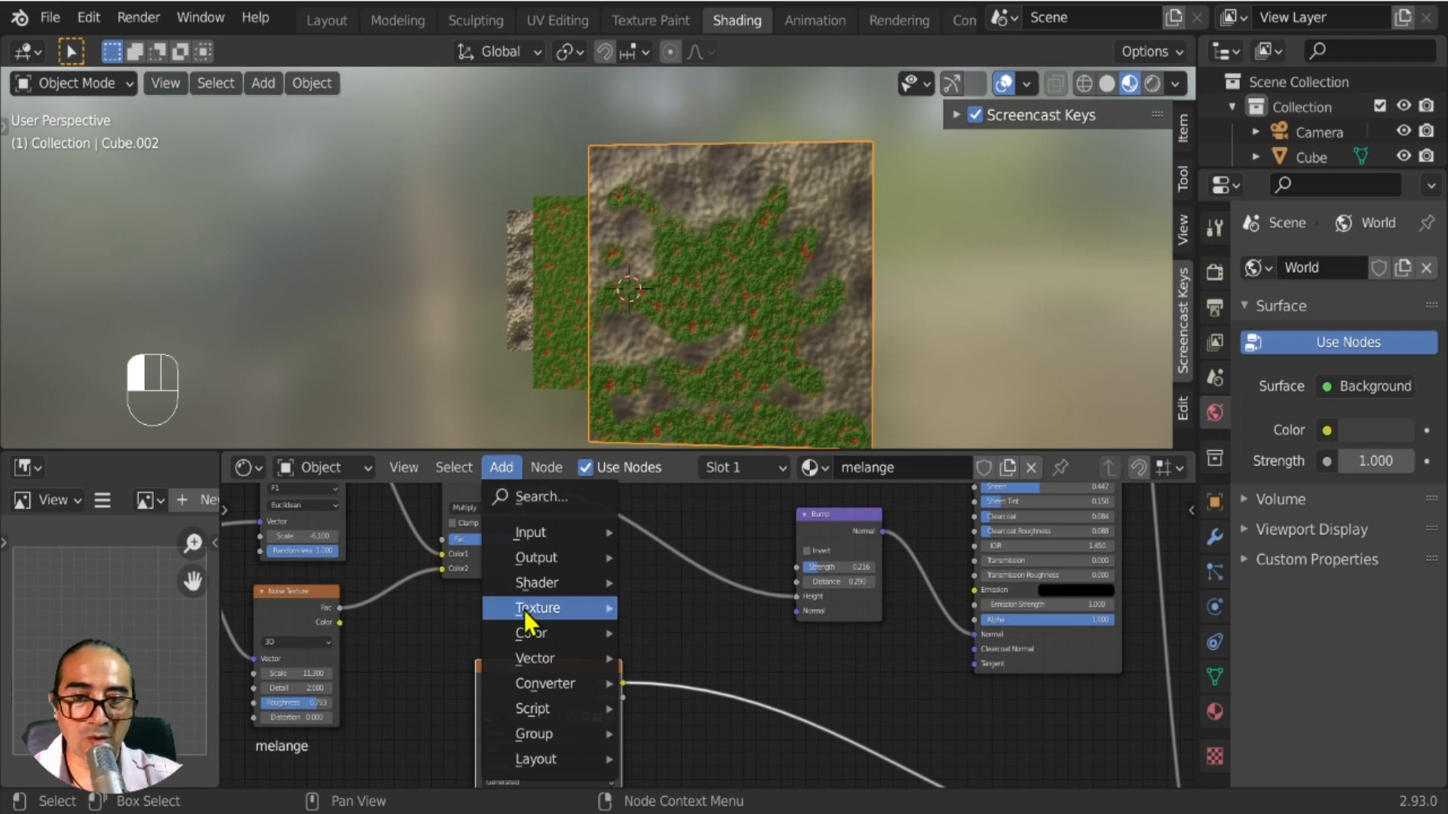
pyautogui.click(540, 635)
pyautogui.click(679, 604)
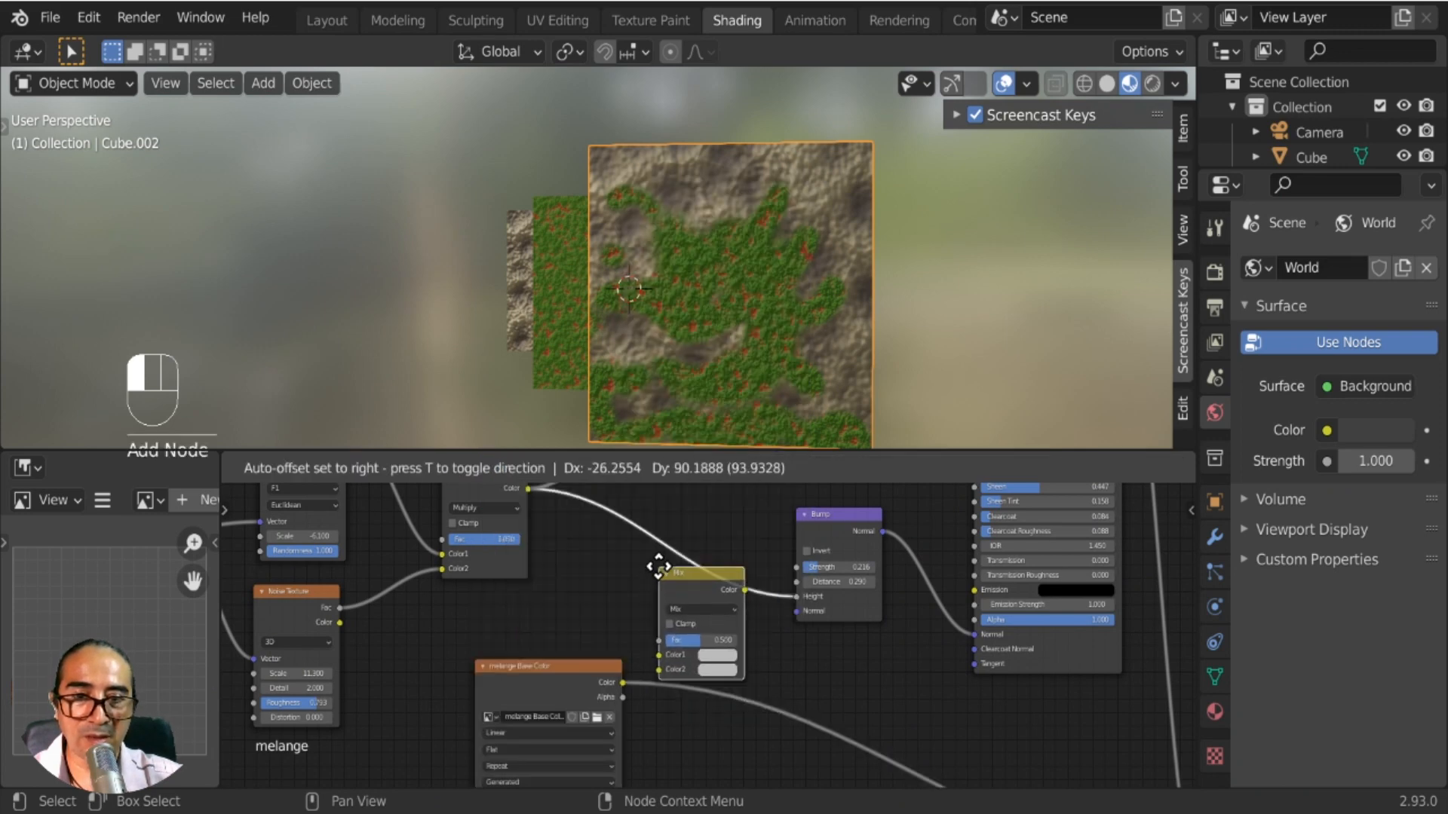
pyautogui.click(660, 577)
pyautogui.moveTo(575, 666); pyautogui.dragTo(547, 526, button='middle')
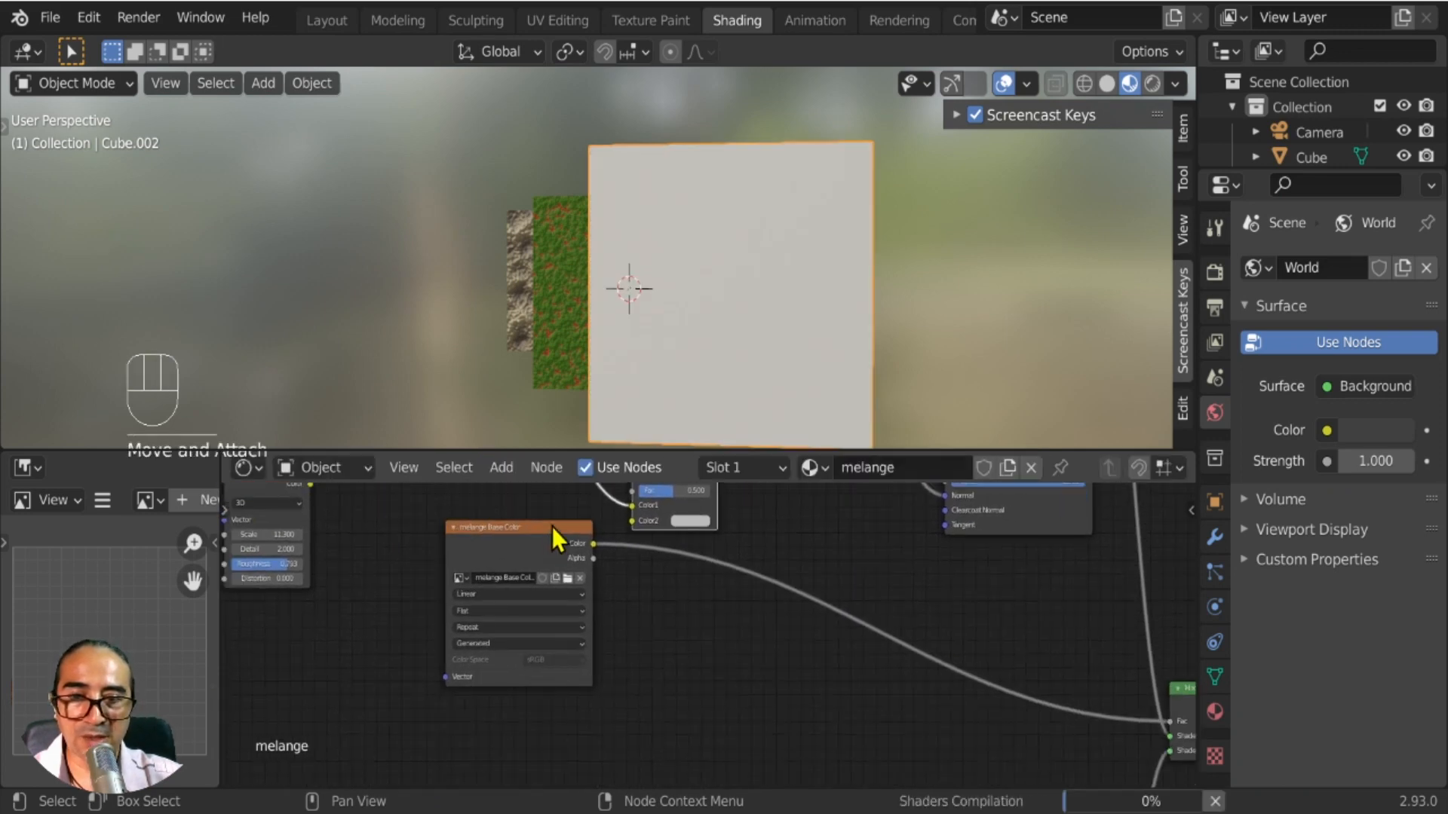
# Move the melange Base Color texture node farther away and connect its Color to the new Mix node's Color2.
pyautogui.moveTo(552, 525); pyautogui.dragTo(480, 573)
pyautogui.moveTo(531, 602); pyautogui.dragTo(530, 675, button='middle')
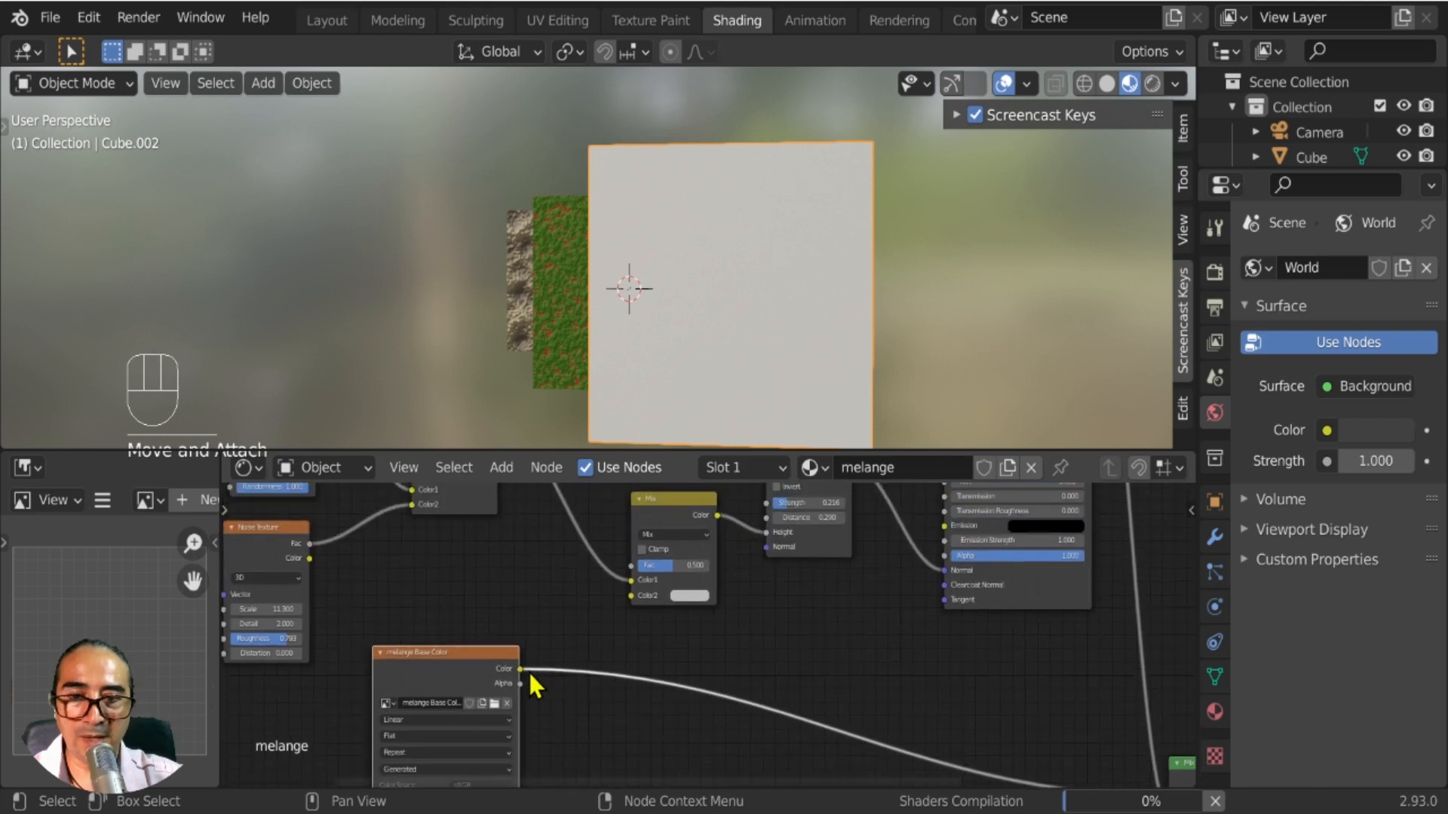
pyautogui.moveTo(519, 669); pyautogui.dragTo(629, 597)
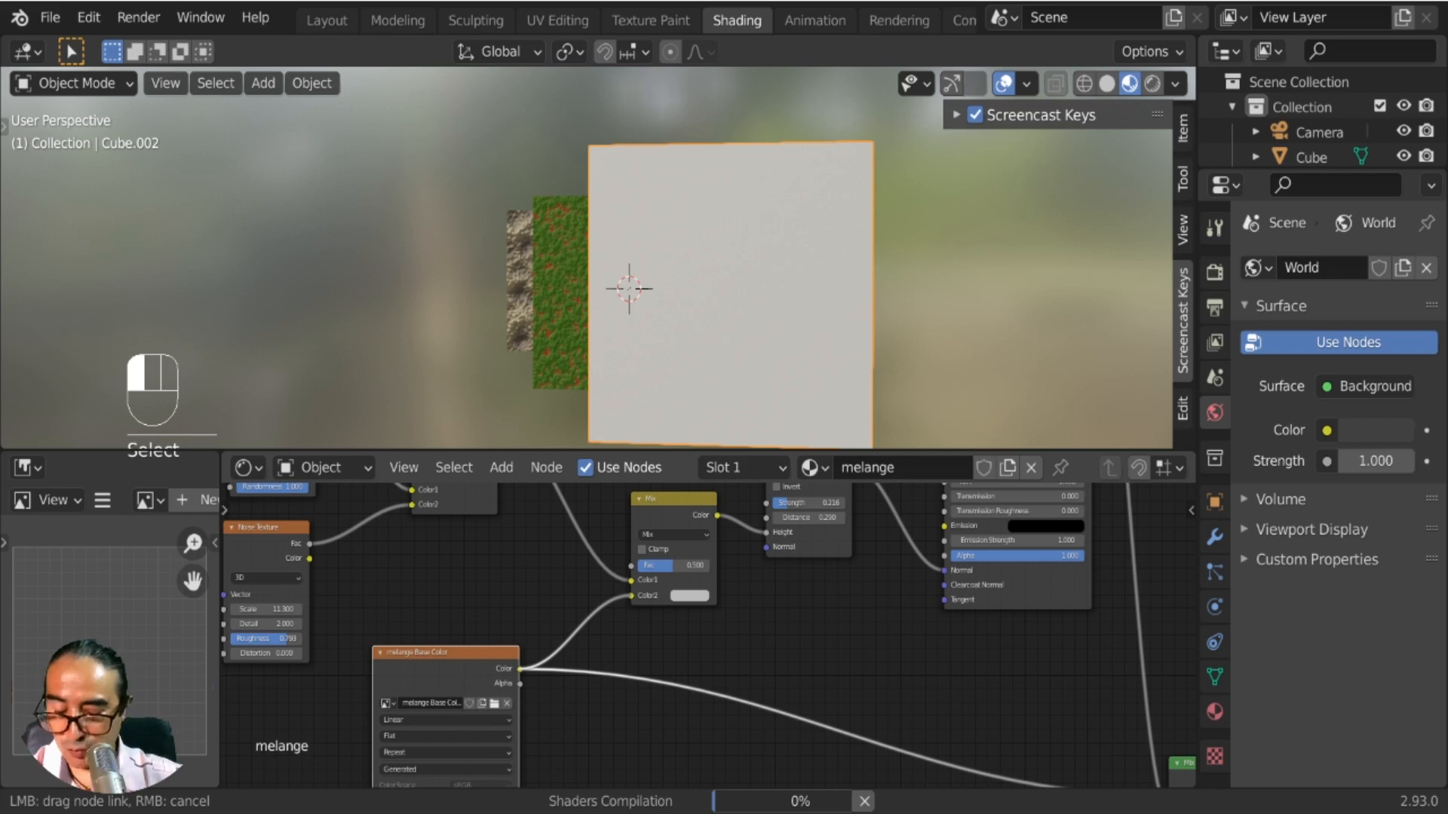
pyautogui.moveTo(686, 603); pyautogui.dragTo(690, 607)
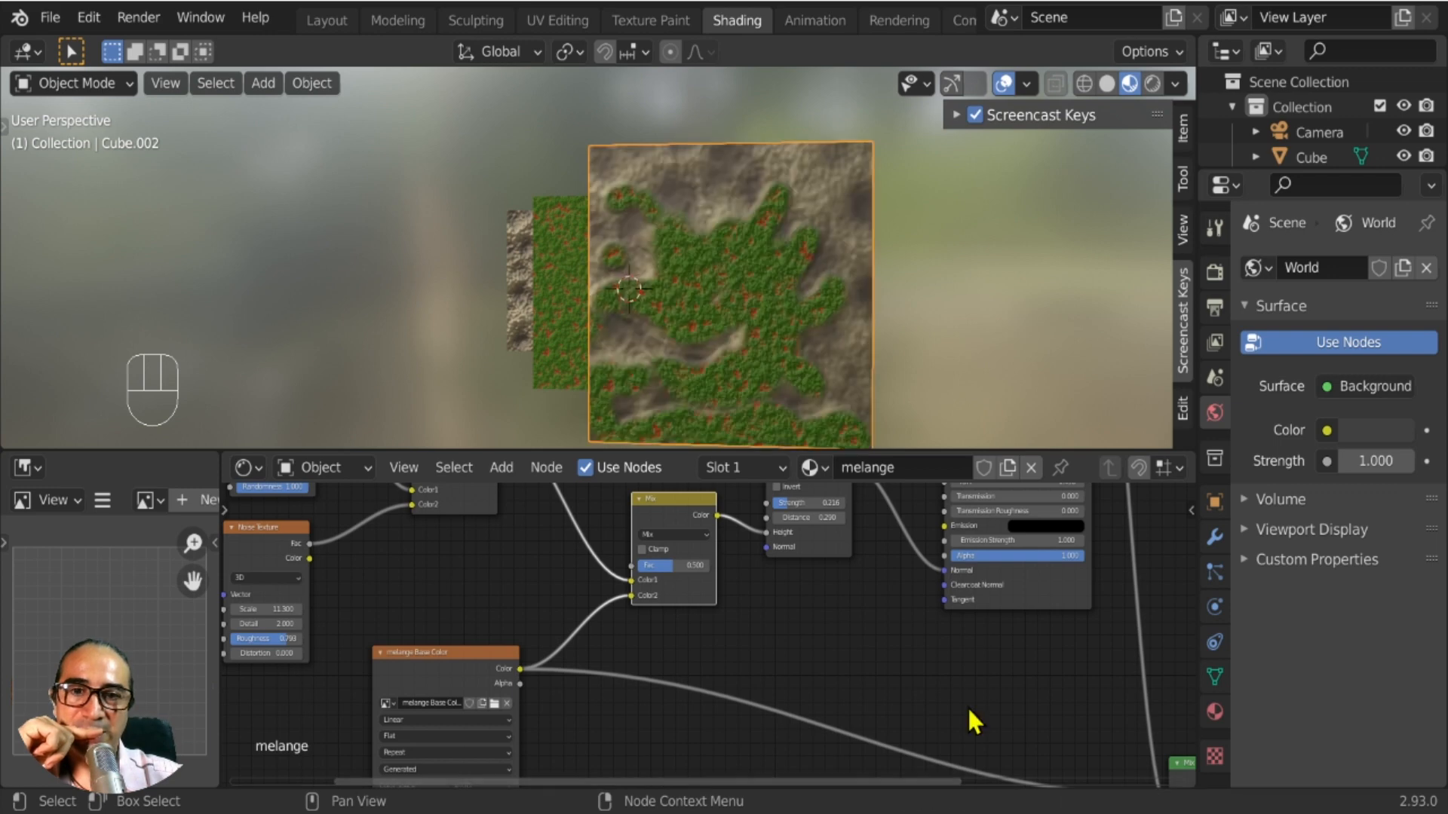
# Set the new Mix node's Fac to 0.192 and its blending mode to Add.
pyautogui.scroll(3, 713, 244)
pyautogui.scroll(-4, 759, 256)
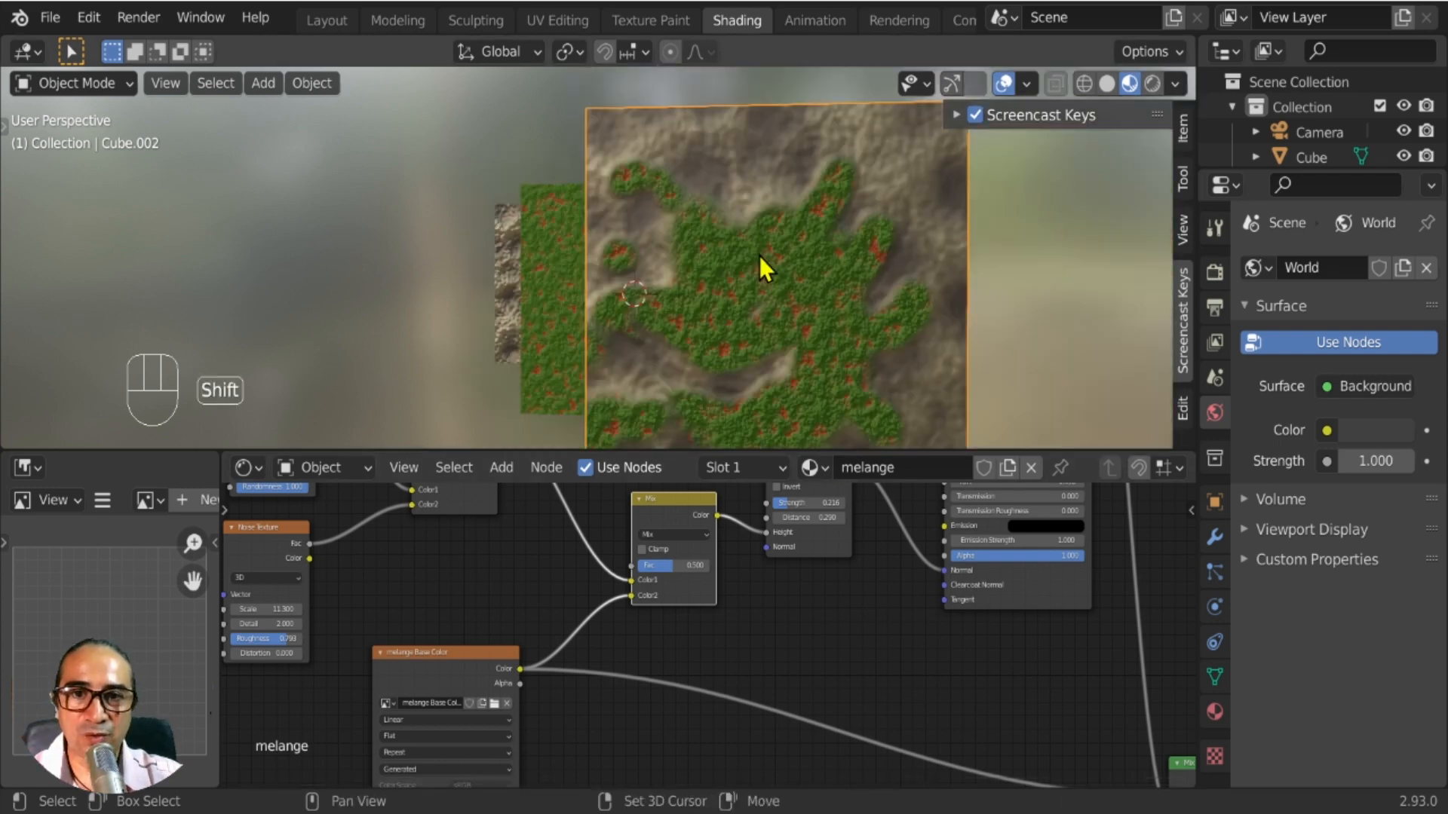
pyautogui.keyDown('shift'); pyautogui.moveTo(759, 256); pyautogui.dragTo(704, 282, button='middle'); pyautogui.keyUp('shift')
pyautogui.scroll(4, 703, 282)
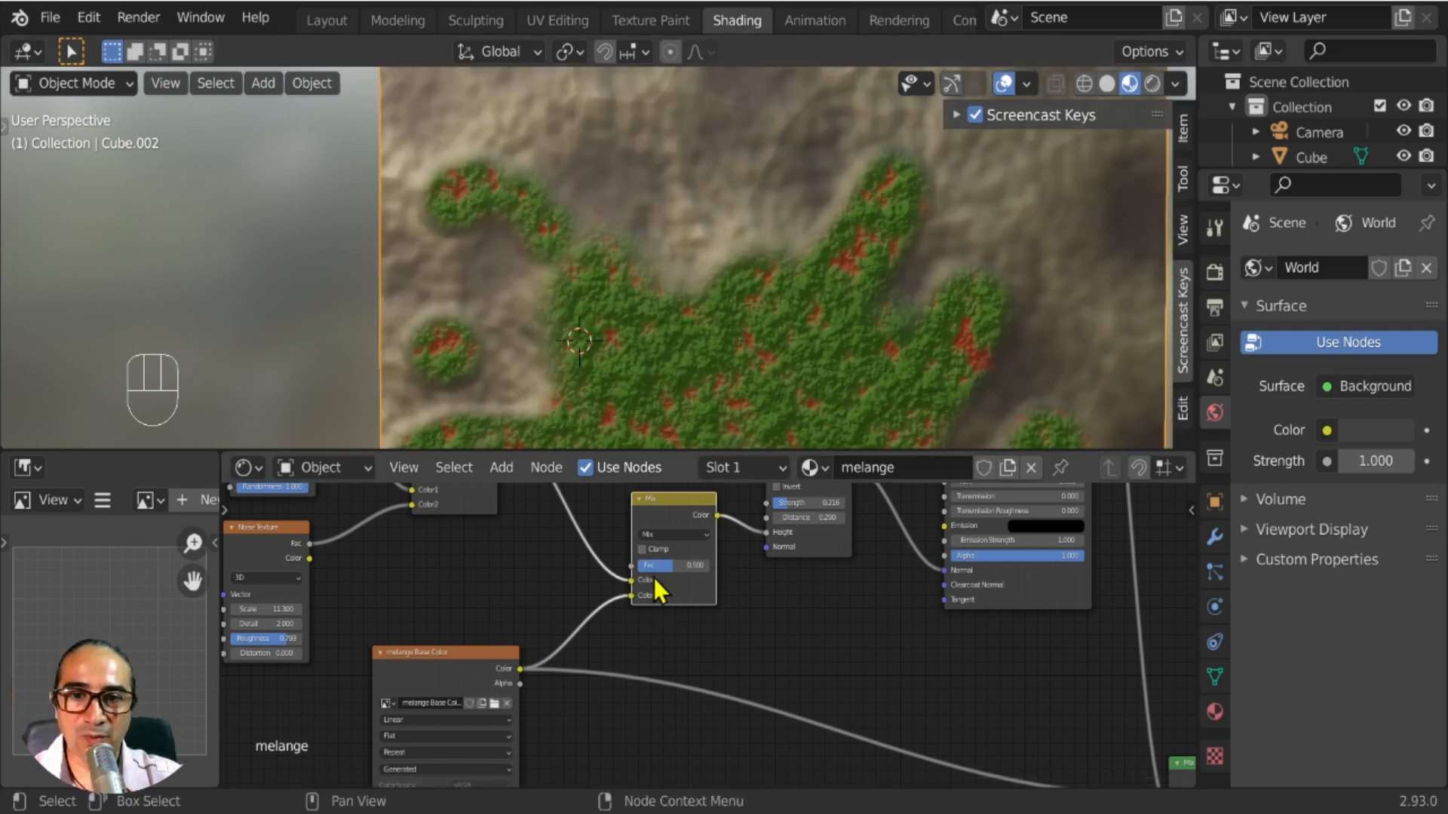
pyautogui.moveTo(680, 564); pyautogui.dragTo(652, 569)
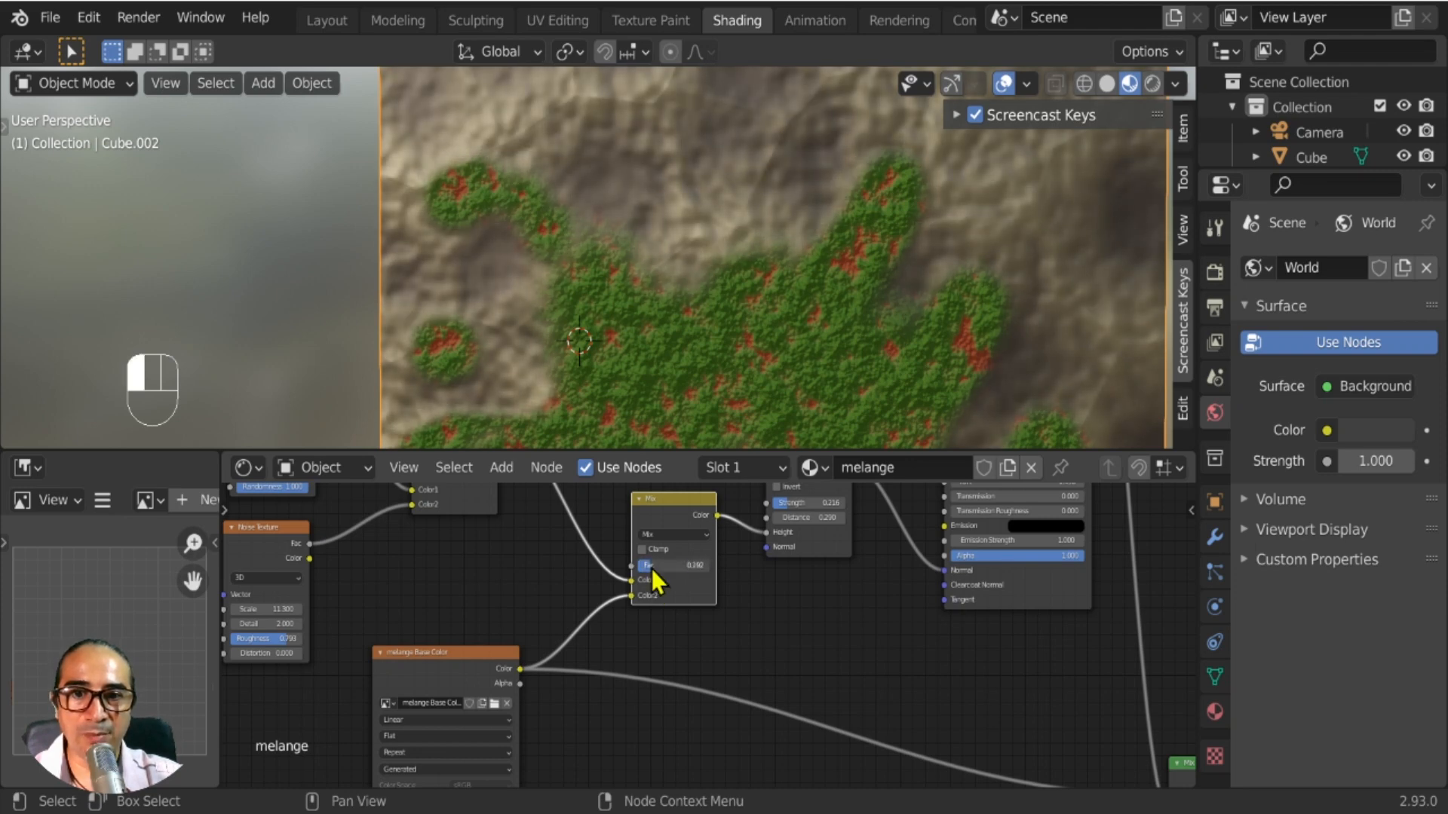
pyautogui.scroll(2, 689, 578)
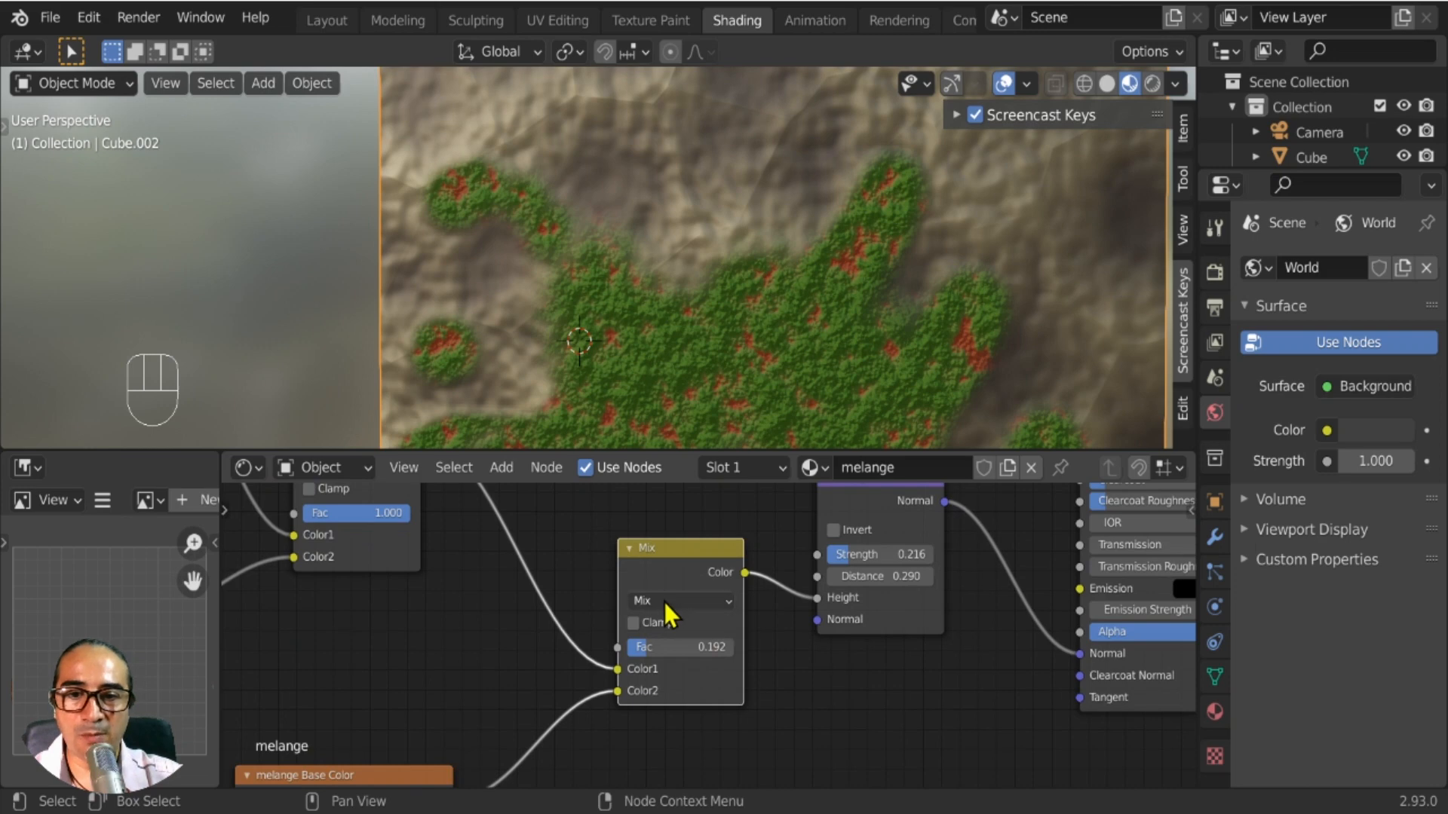
pyautogui.click(664, 602)
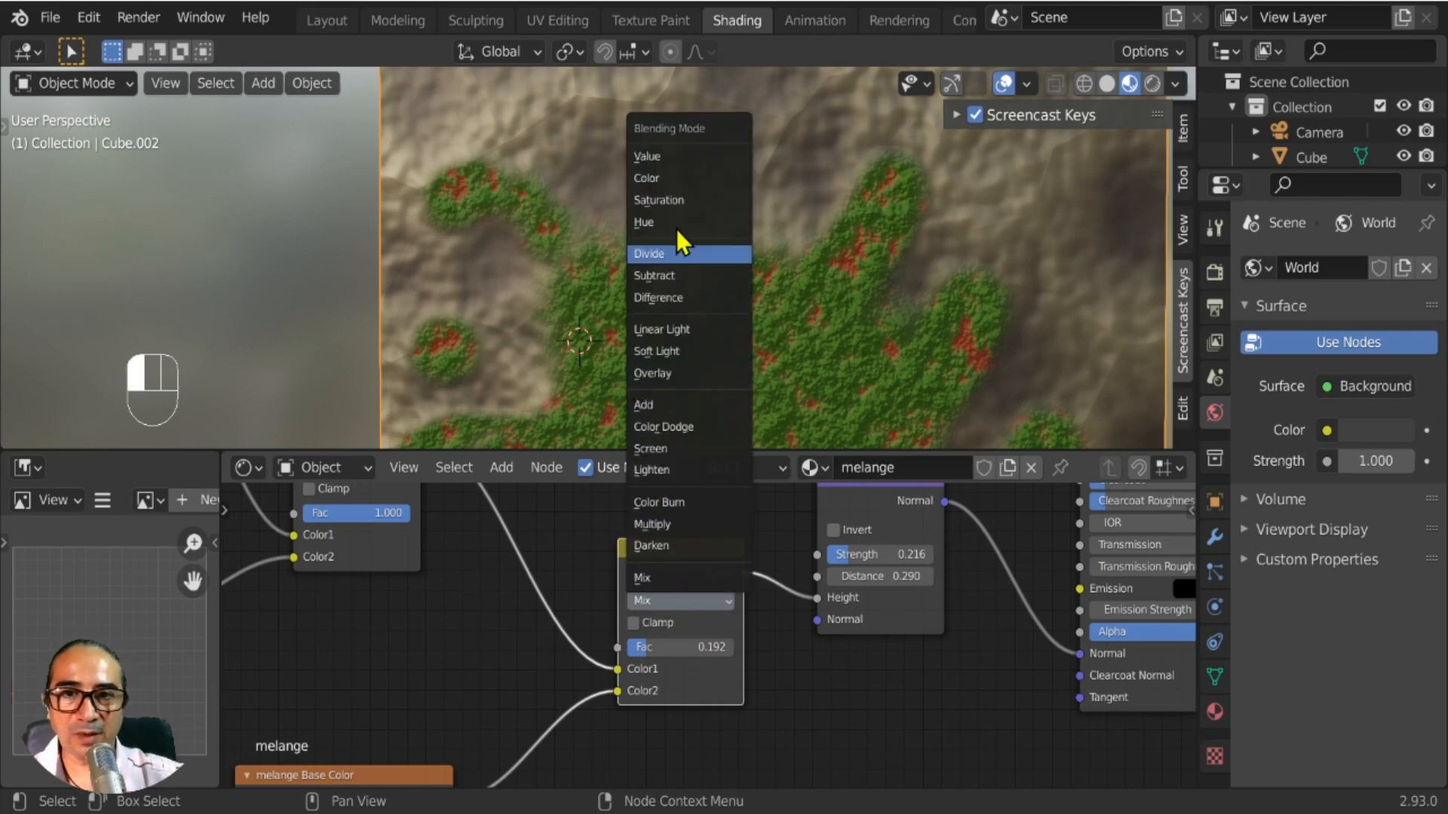
pyautogui.click(667, 408)
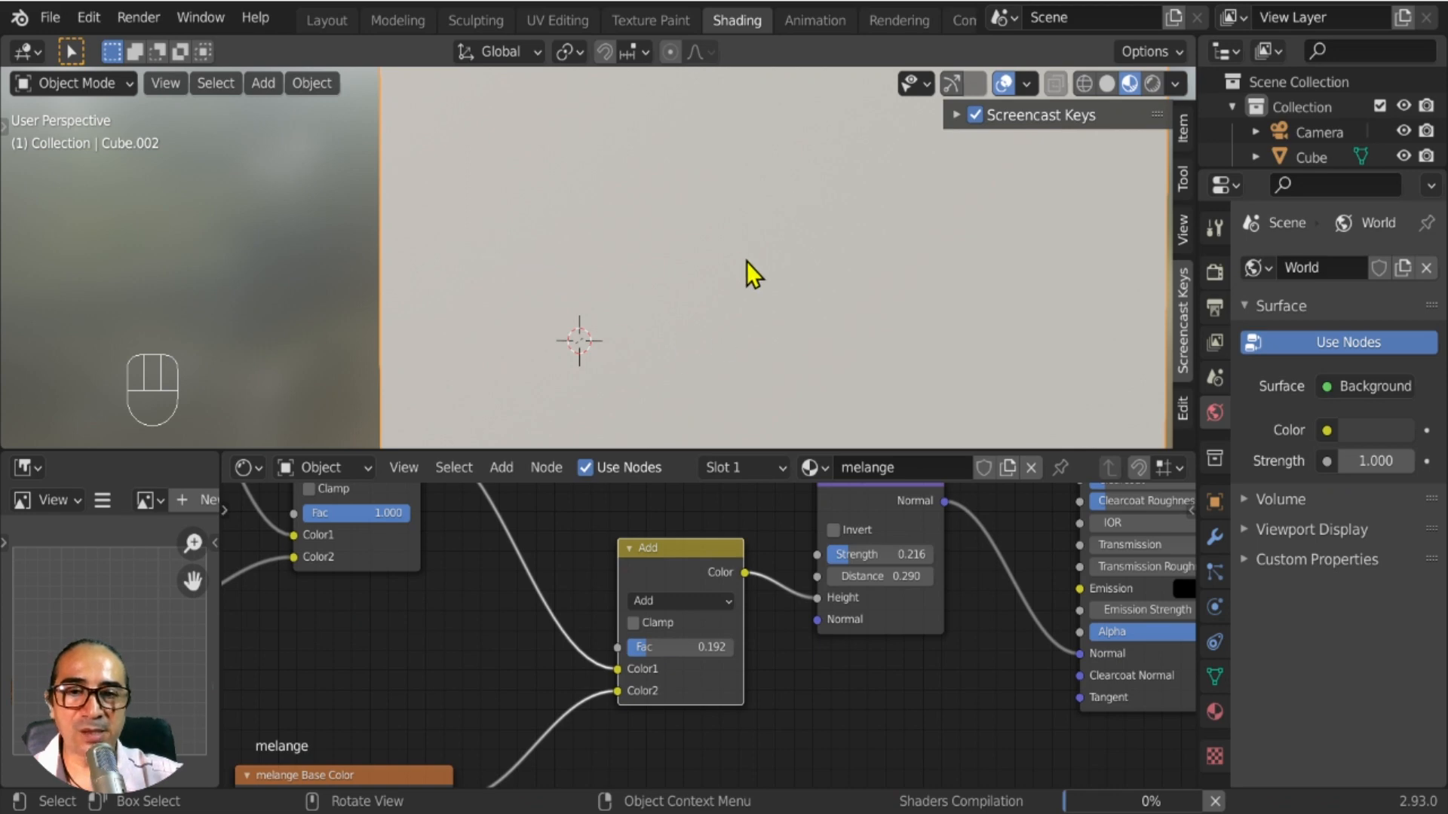
# Rearrange the Add, melange Base Color and Bump nodes so the rock setup's bump chain is clearly spaced.
pyautogui.scroll(-2, 747, 261)
pyautogui.scroll(-4, 581, 635)
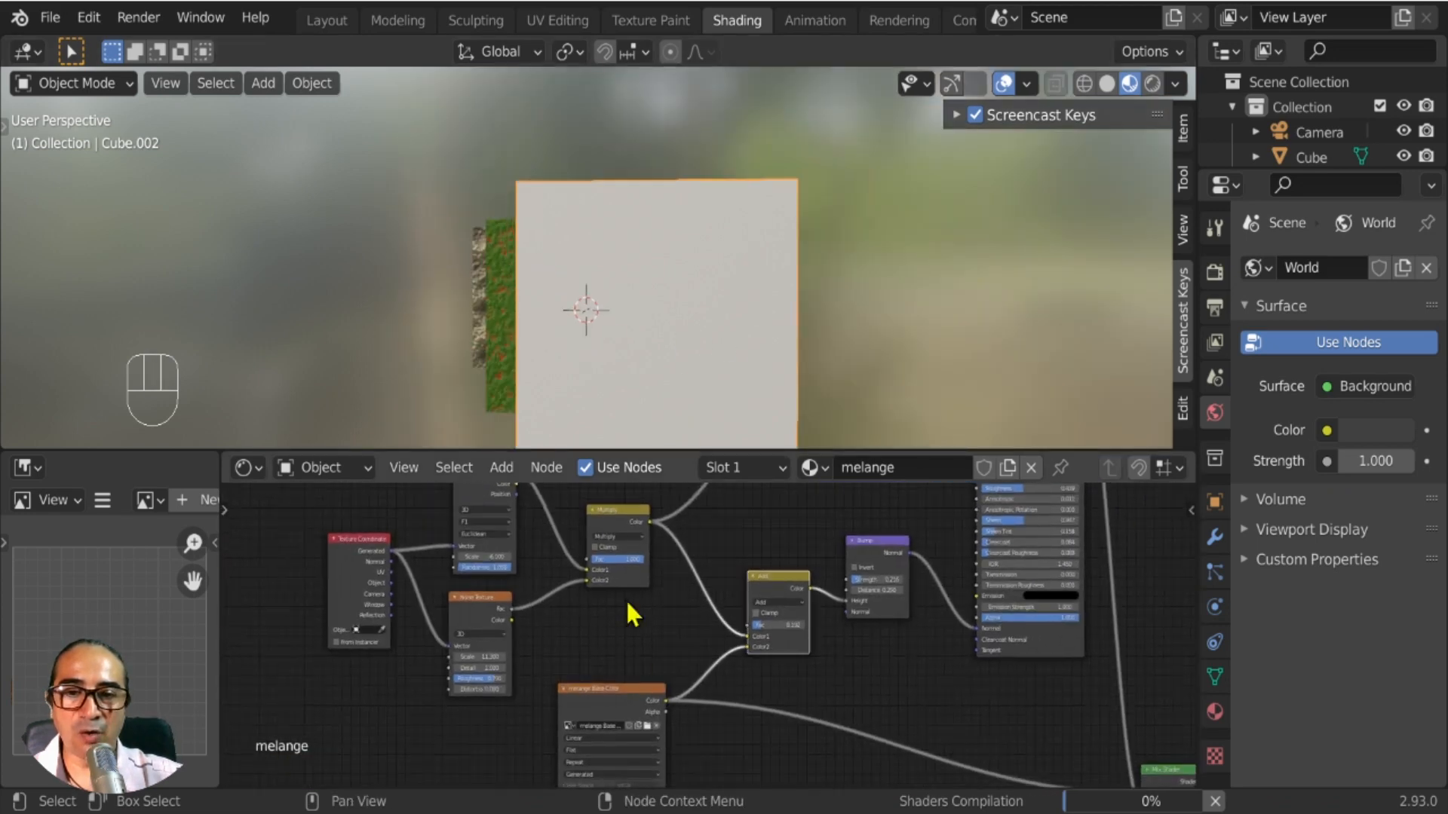
pyautogui.moveTo(778, 586); pyautogui.dragTo(763, 576)
pyautogui.moveTo(614, 715); pyautogui.dragTo(556, 753)
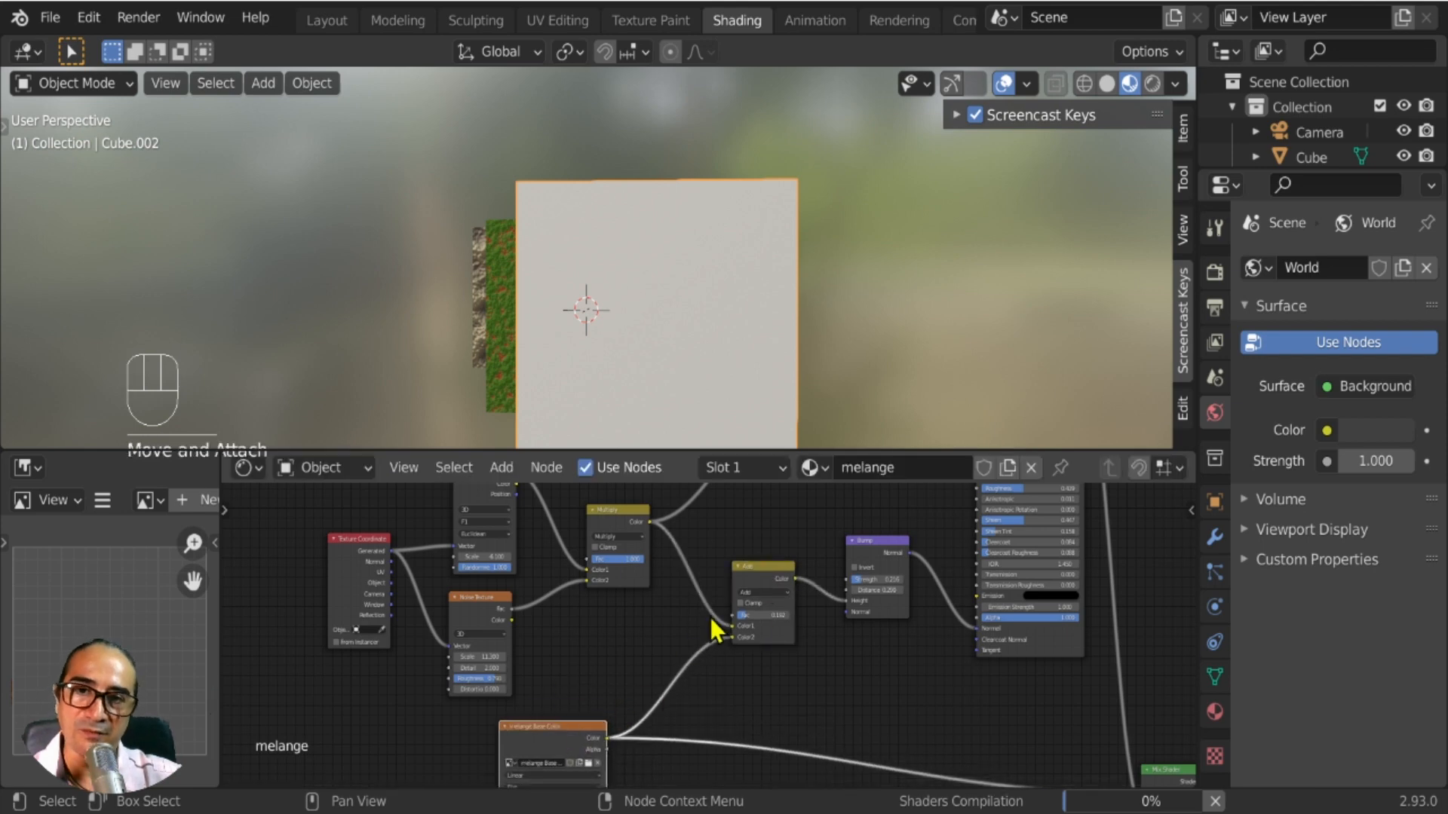
pyautogui.moveTo(758, 578); pyautogui.dragTo(766, 571)
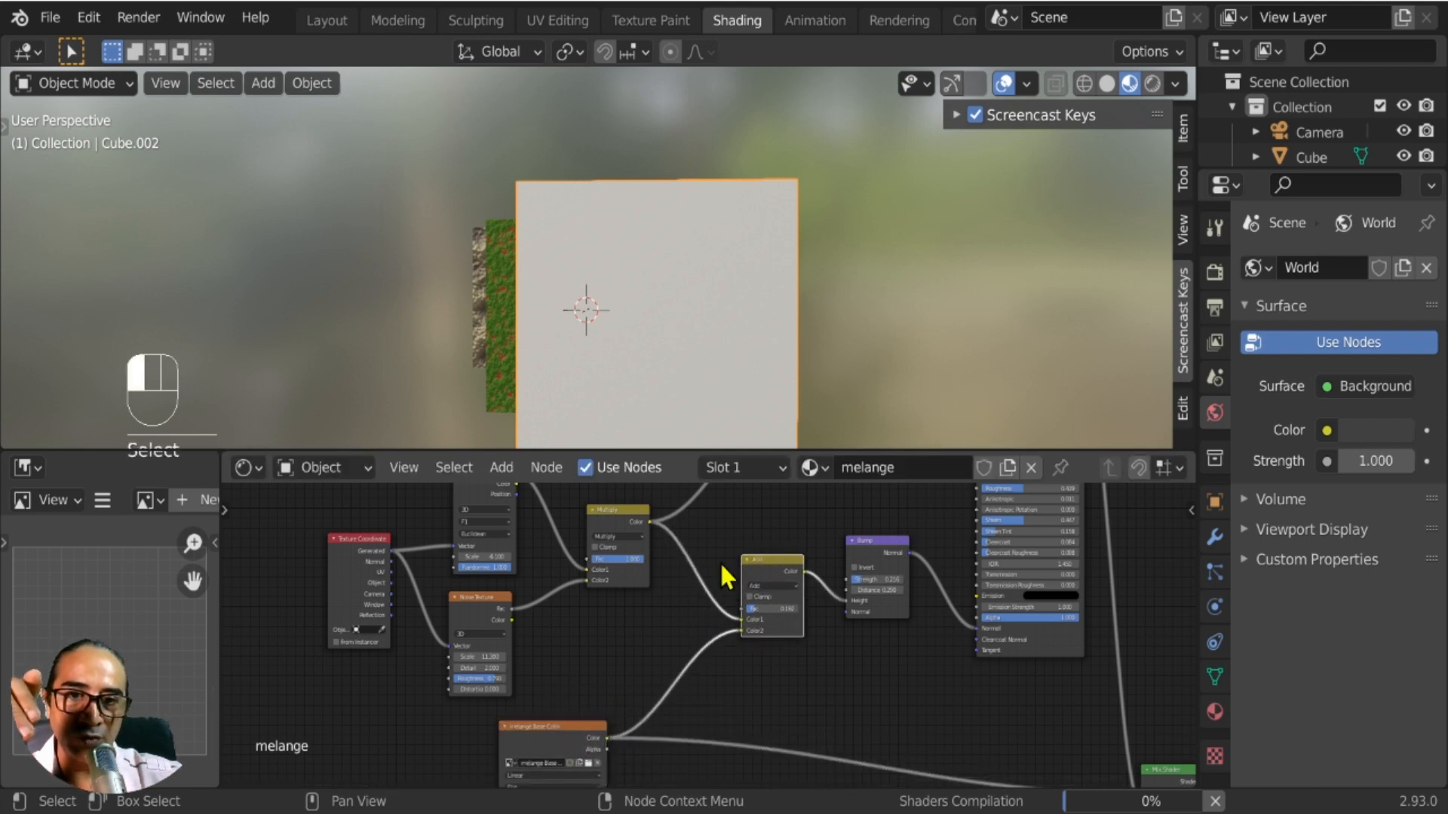
pyautogui.click(617, 505)
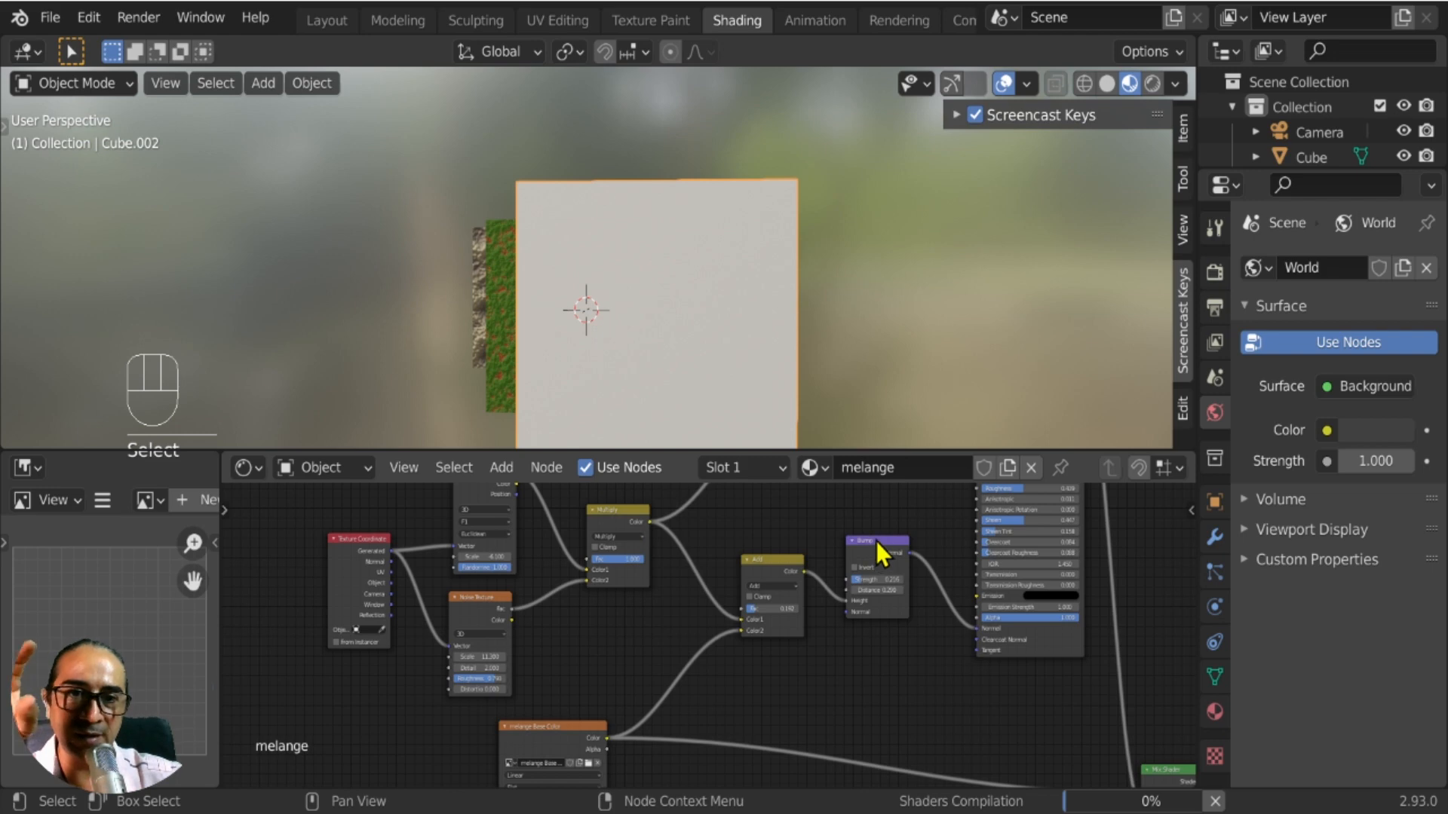
pyautogui.moveTo(876, 541); pyautogui.dragTo(885, 558)
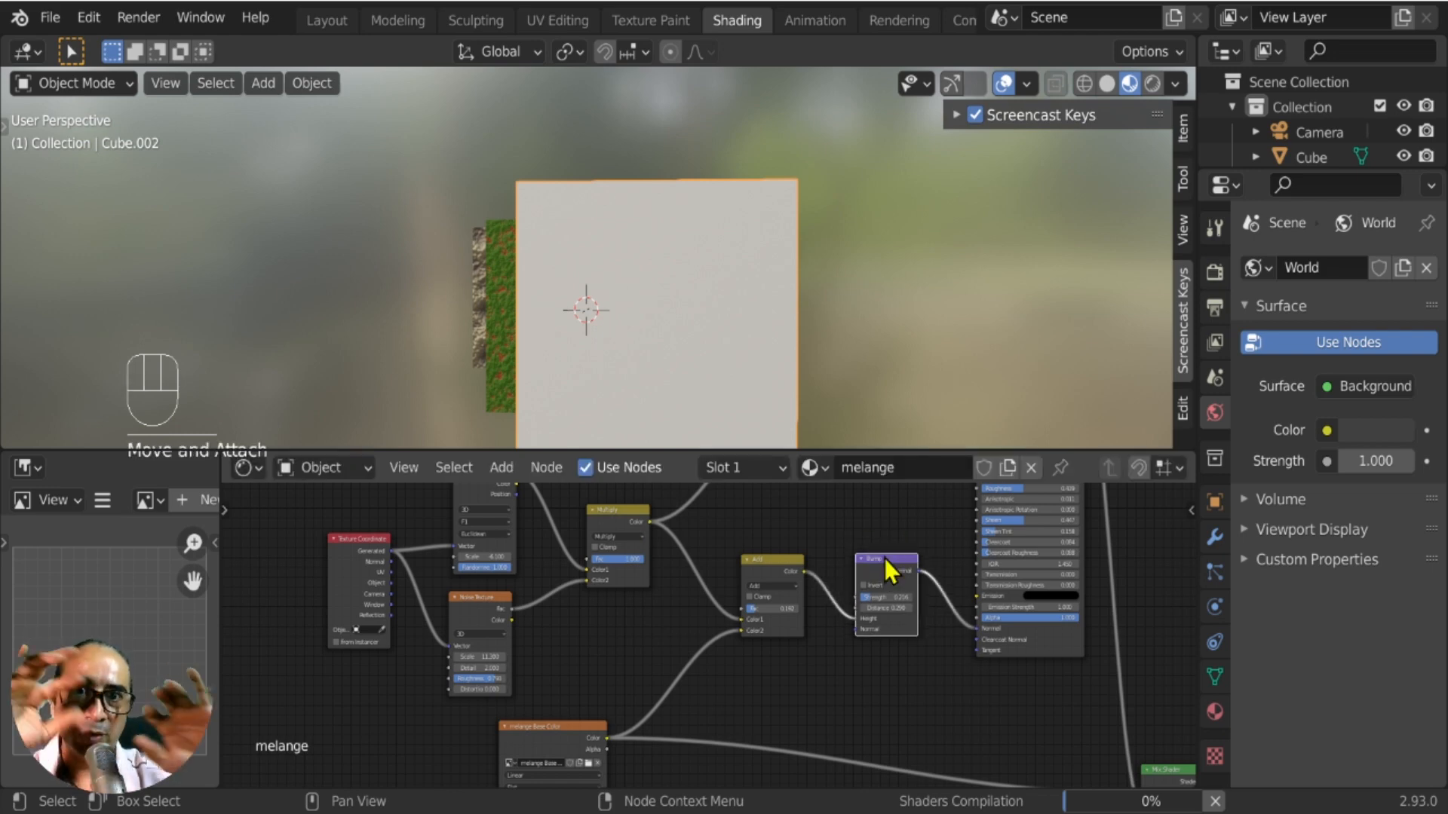
# Lower the Add node's Fac to 0.110.
pyautogui.scroll(5, 799, 624)
pyautogui.moveTo(842, 595); pyautogui.dragTo(626, 596, button='middle')
pyautogui.scroll(1, 669, 600)
pyautogui.scroll(1, 673, 611)
pyautogui.scroll(1, 556, 647)
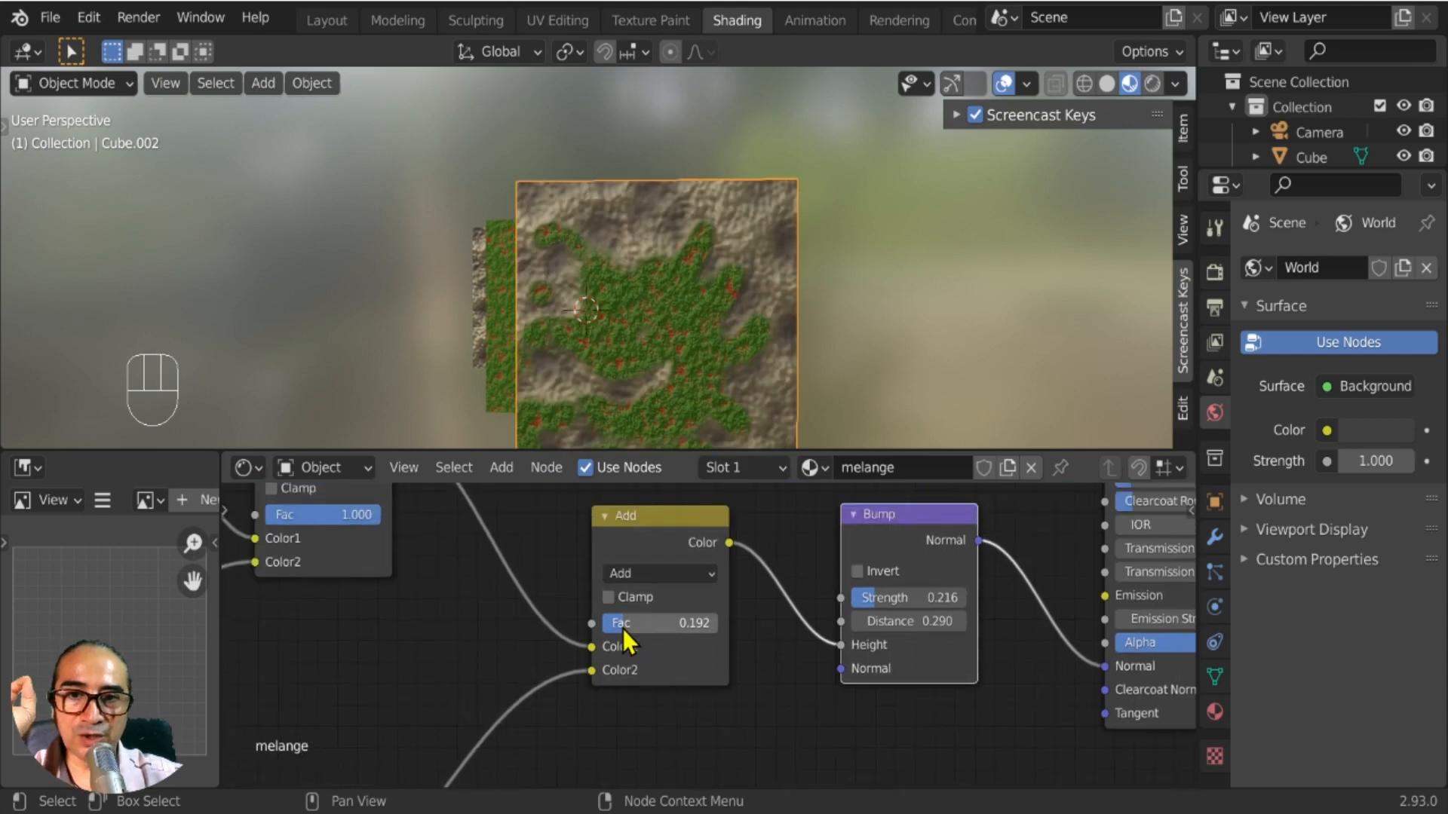
pyautogui.moveTo(623, 629)
pyautogui.mouseDown()
pyautogui.moveTo(643, 629)
pyautogui.moveTo(622, 629)
pyautogui.mouseUp()
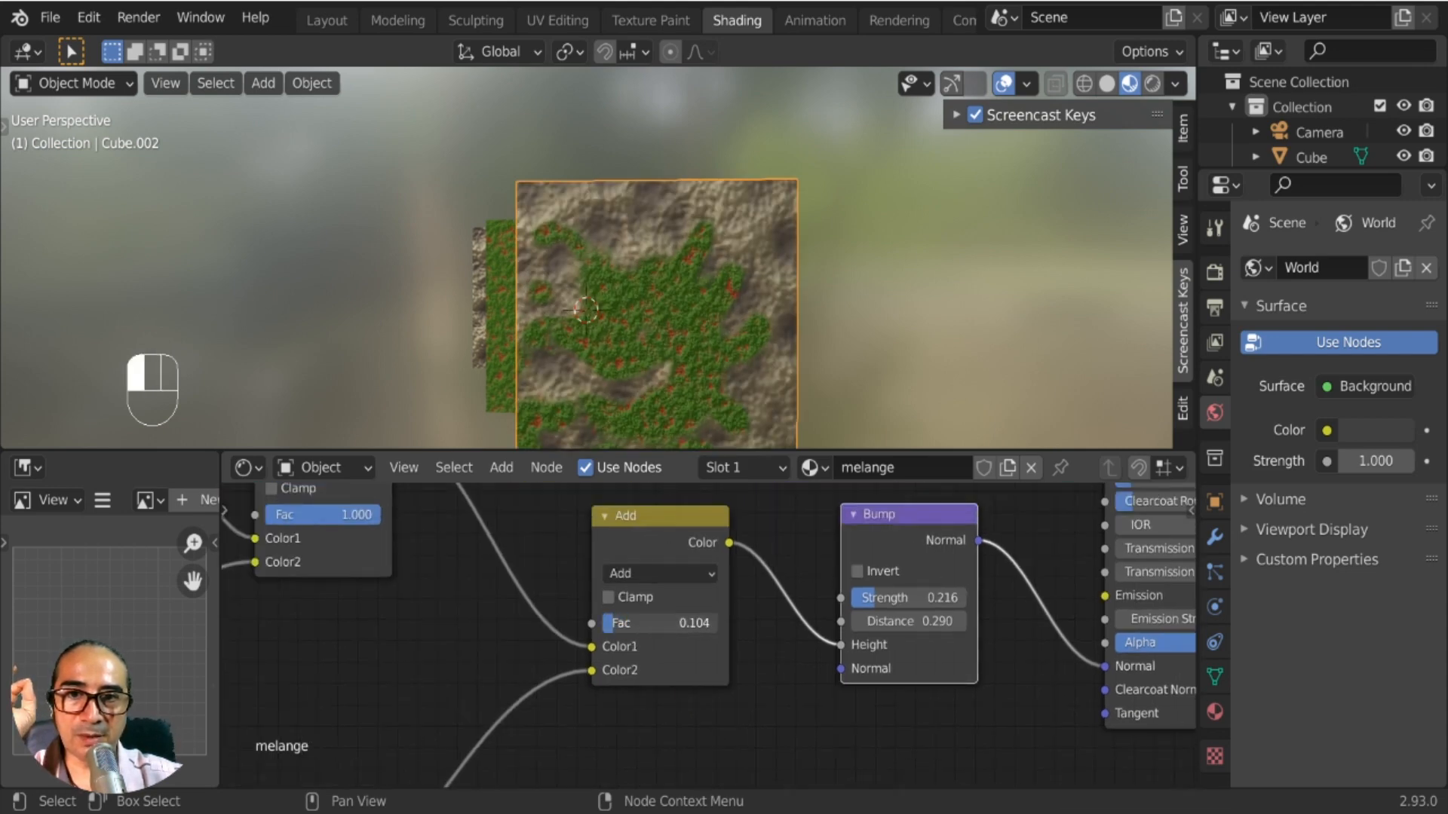
pyautogui.moveTo(614, 626); pyautogui.dragTo(615, 626)
# Examine the relief between rock and grass on the third cube from several angles, next to the other two cubes.
pyautogui.scroll(5, 704, 227)
pyautogui.scroll(-4, 627, 279)
pyautogui.moveTo(673, 317); pyautogui.dragTo(641, 332, button='middle')
pyautogui.moveTo(632, 665); pyautogui.dragTo(667, 653, button='middle')
pyautogui.click(677, 567)
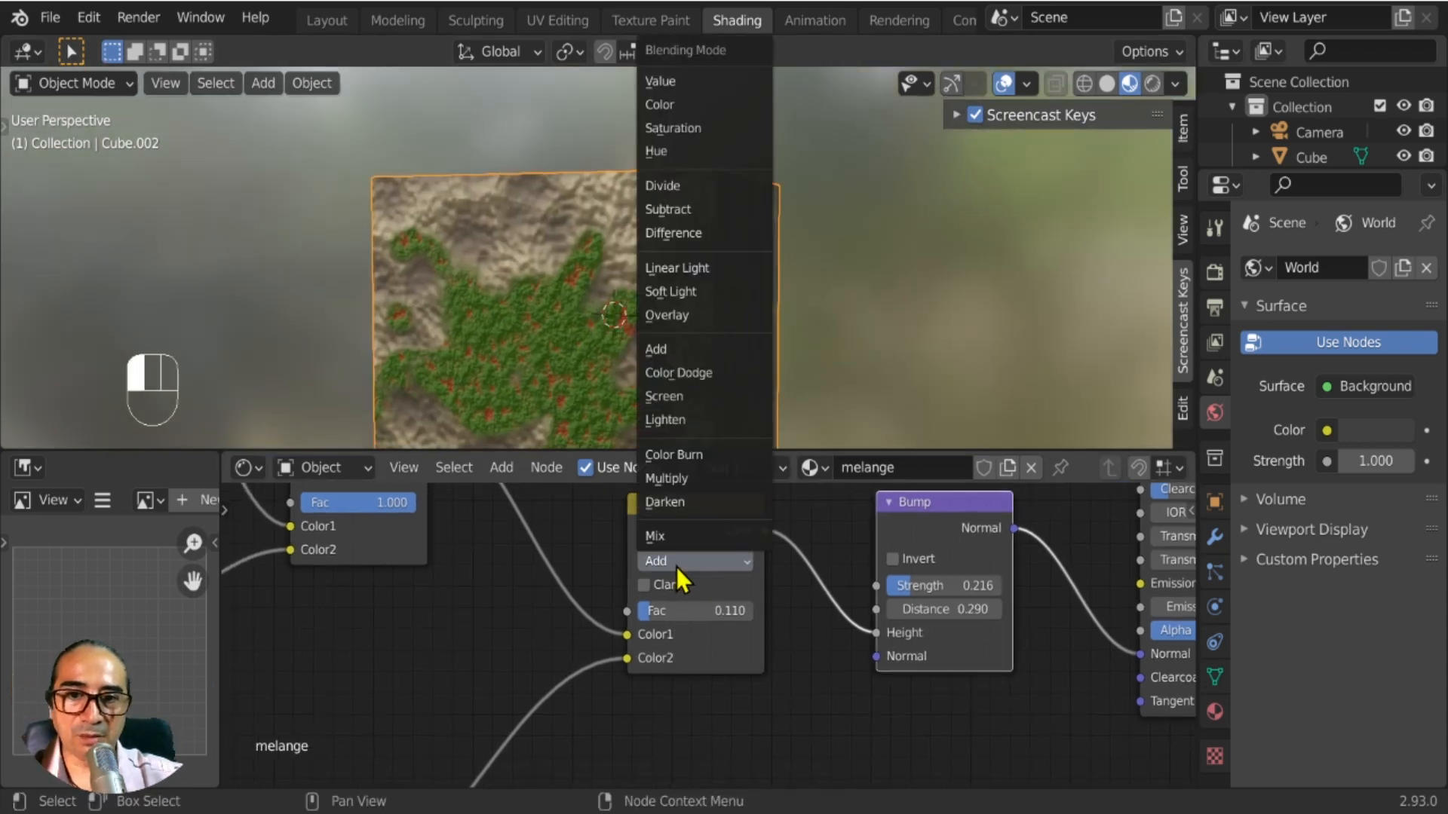
pyautogui.scroll(-3, 551, 297)
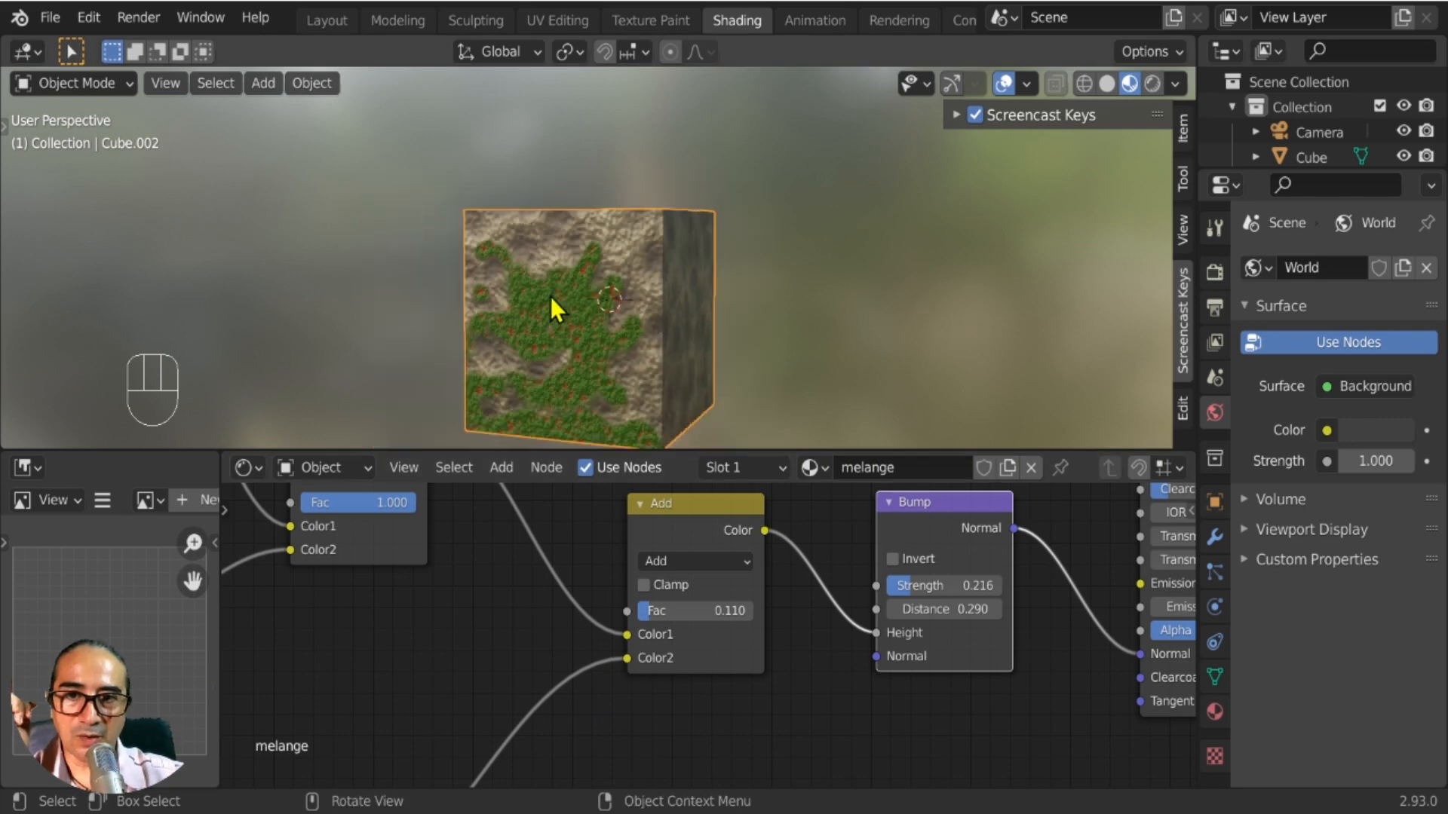
pyautogui.moveTo(637, 300); pyautogui.dragTo(864, 306, button='middle')
pyautogui.scroll(4, 853, 320)
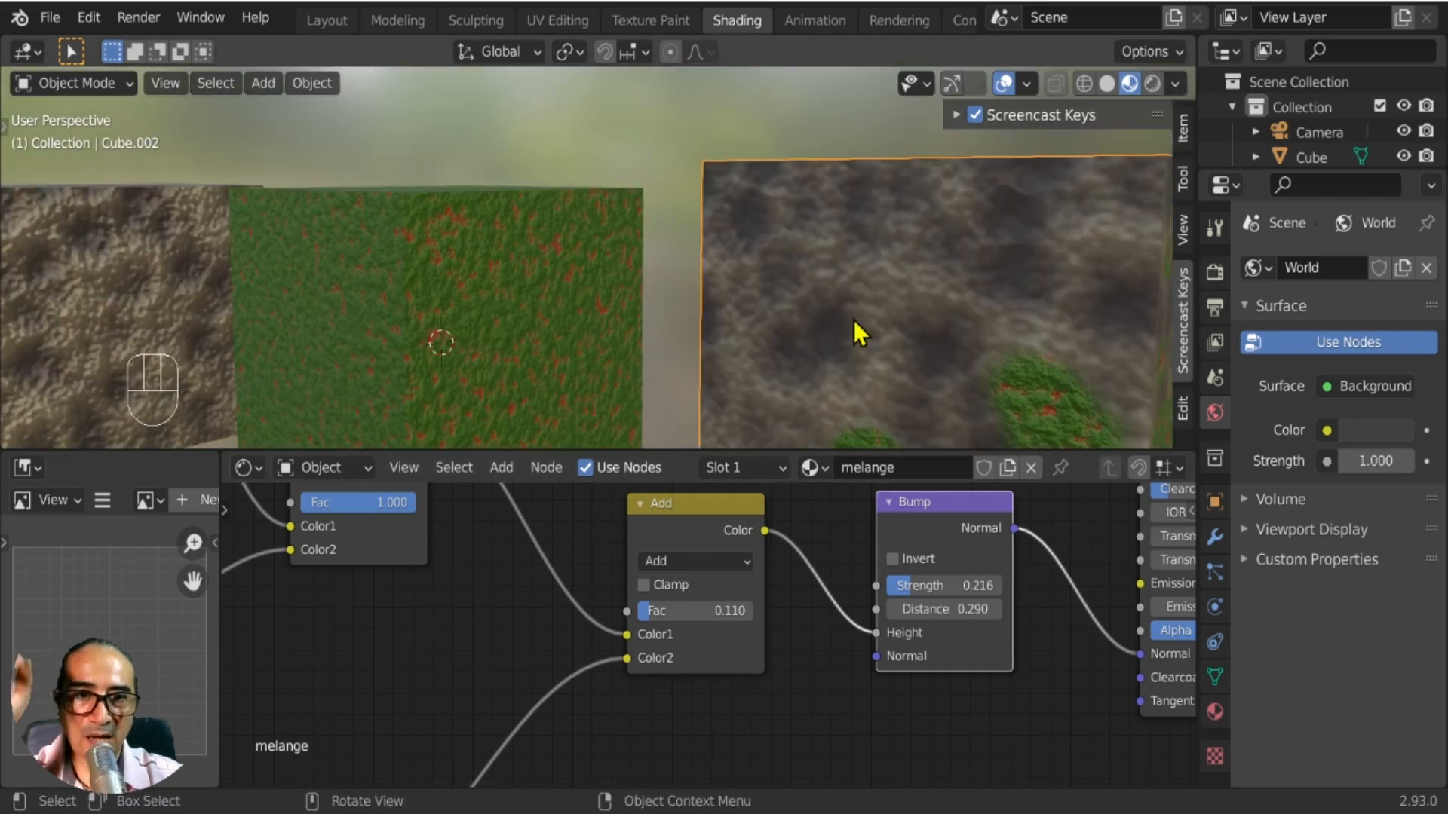
pyautogui.scroll(-6, 856, 309)
pyautogui.moveTo(744, 265); pyautogui.dragTo(784, 278, button='middle')
# Add a Subdivision Surface modifier to the third cube with the viewport level set to 2.
pyautogui.click(1214, 537)
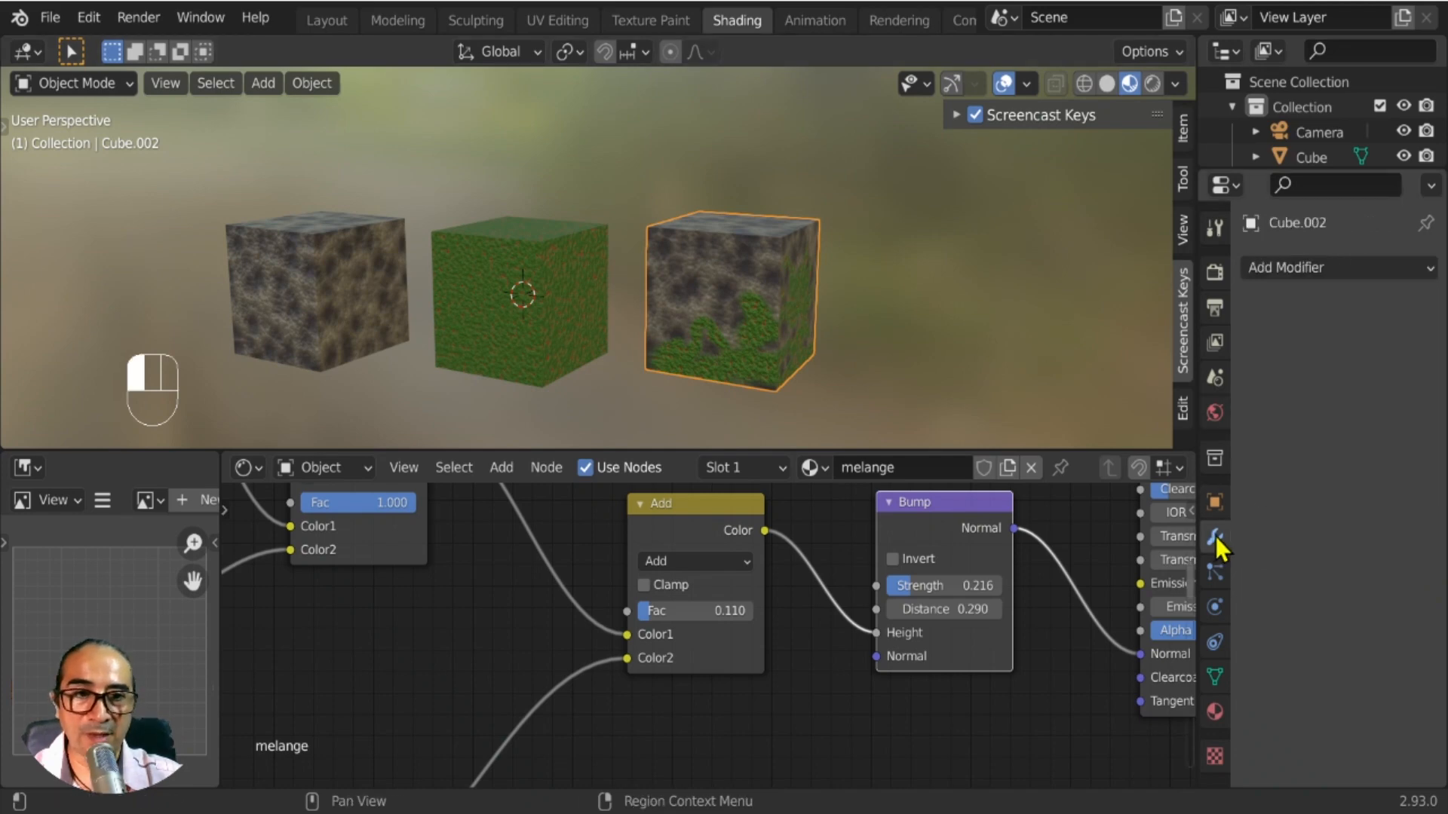
pyautogui.click(1297, 270)
pyautogui.click(1019, 728)
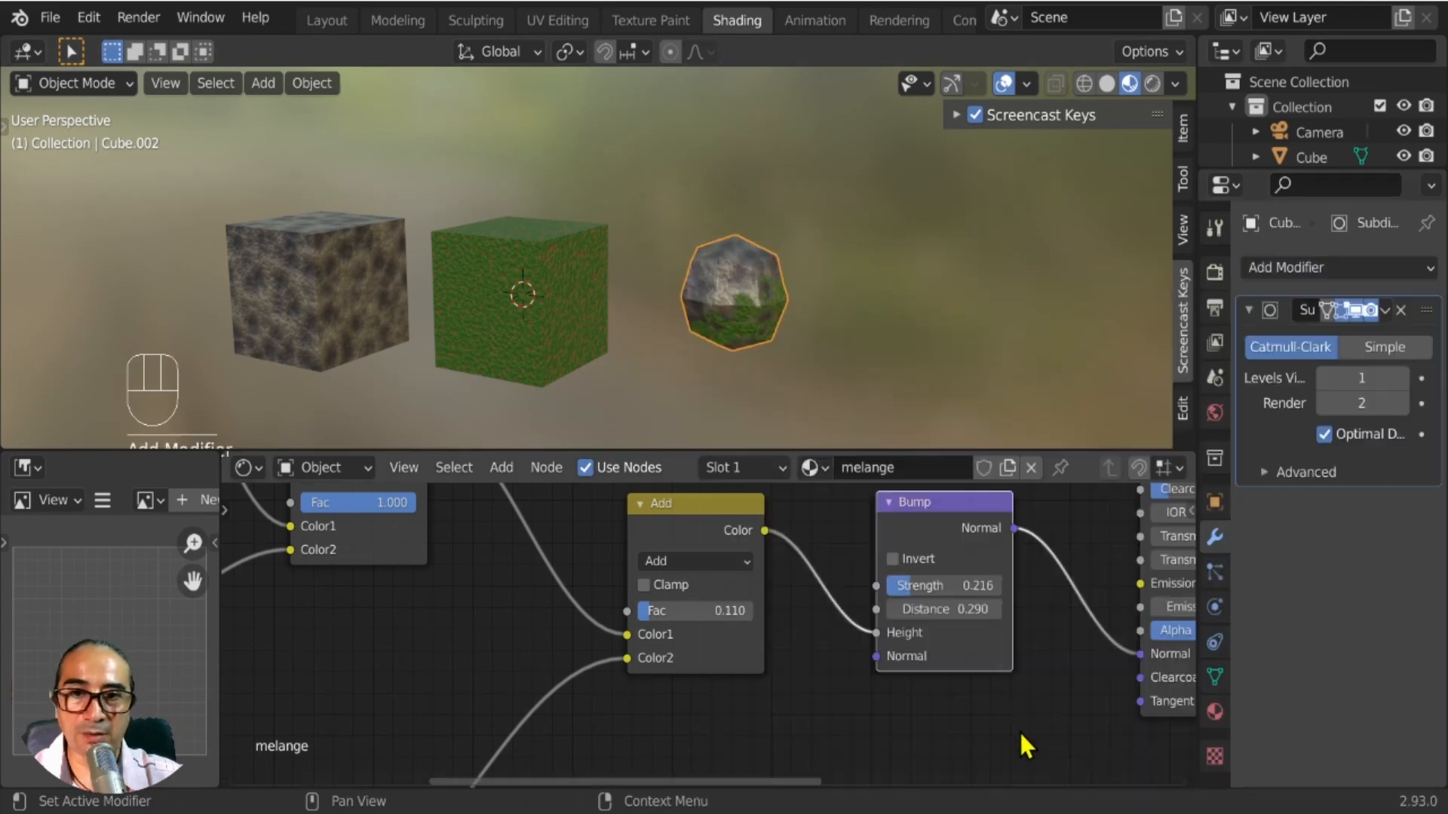
pyautogui.click(1391, 379)
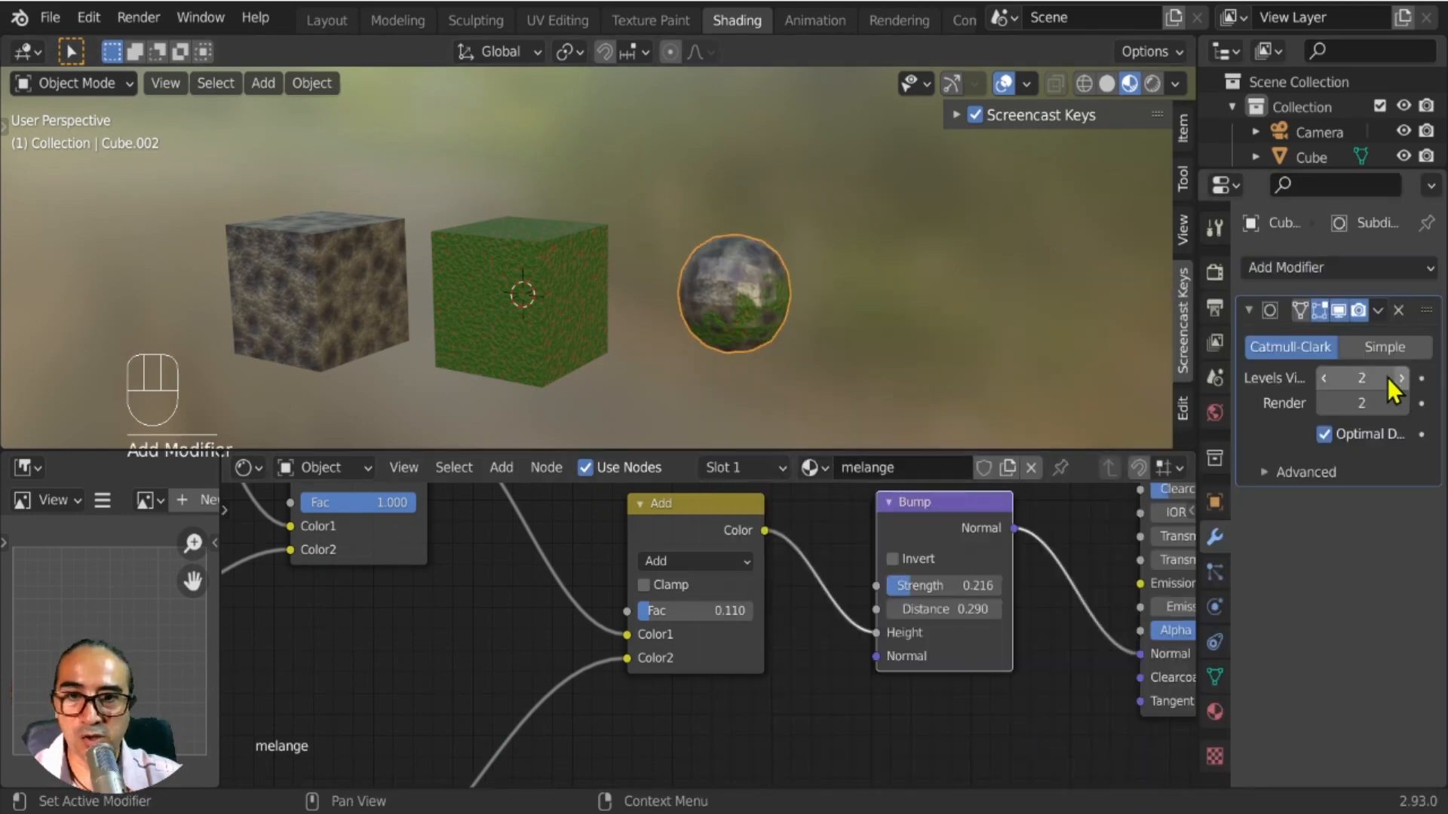
# Stretch the subdivided third cube sideways into an elongated ellipsoid and shade it smooth.
pyautogui.press('s')
pyautogui.click(925, 357)
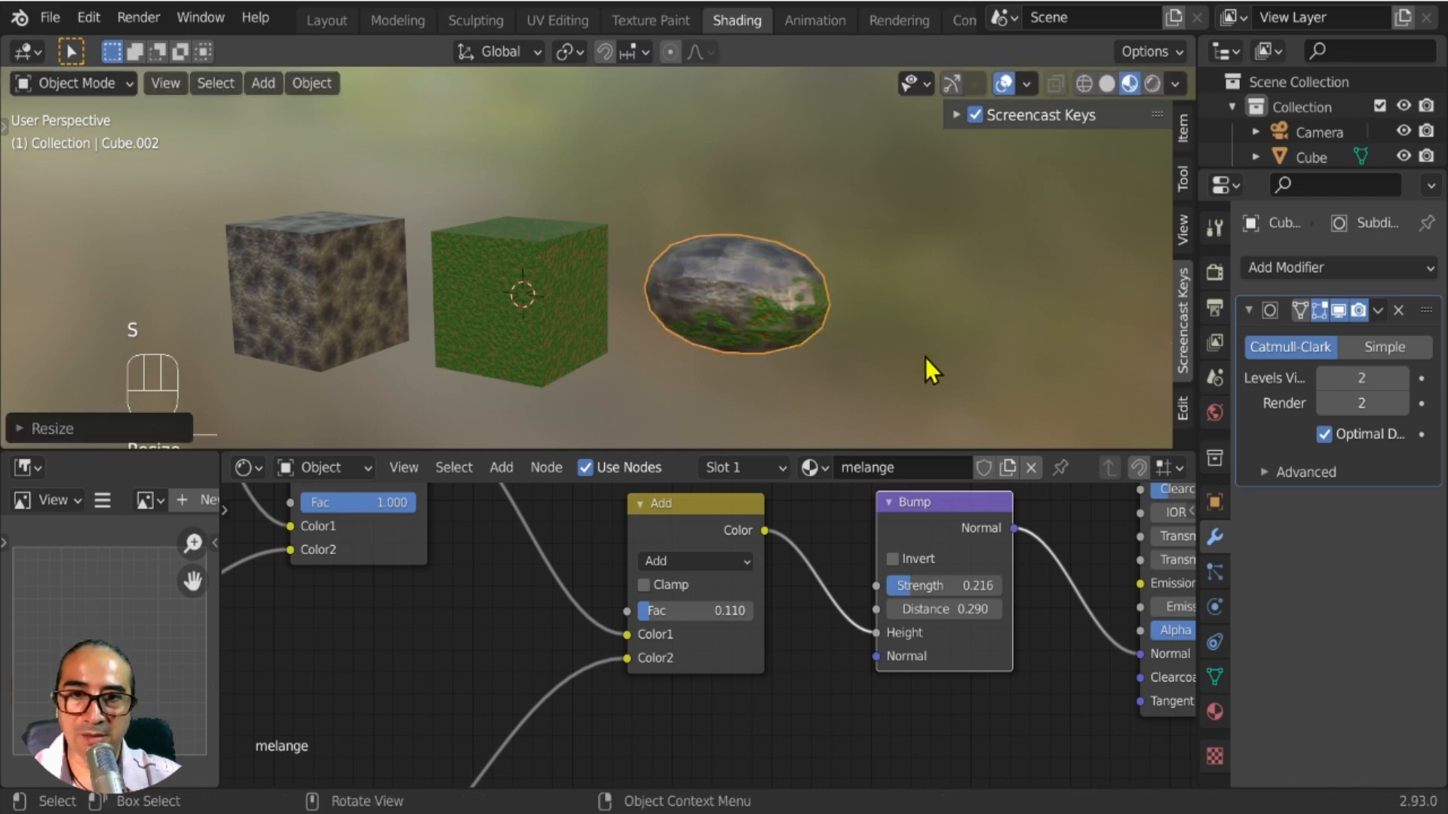
pyautogui.rightClick(717, 275)
pyautogui.click(717, 276)
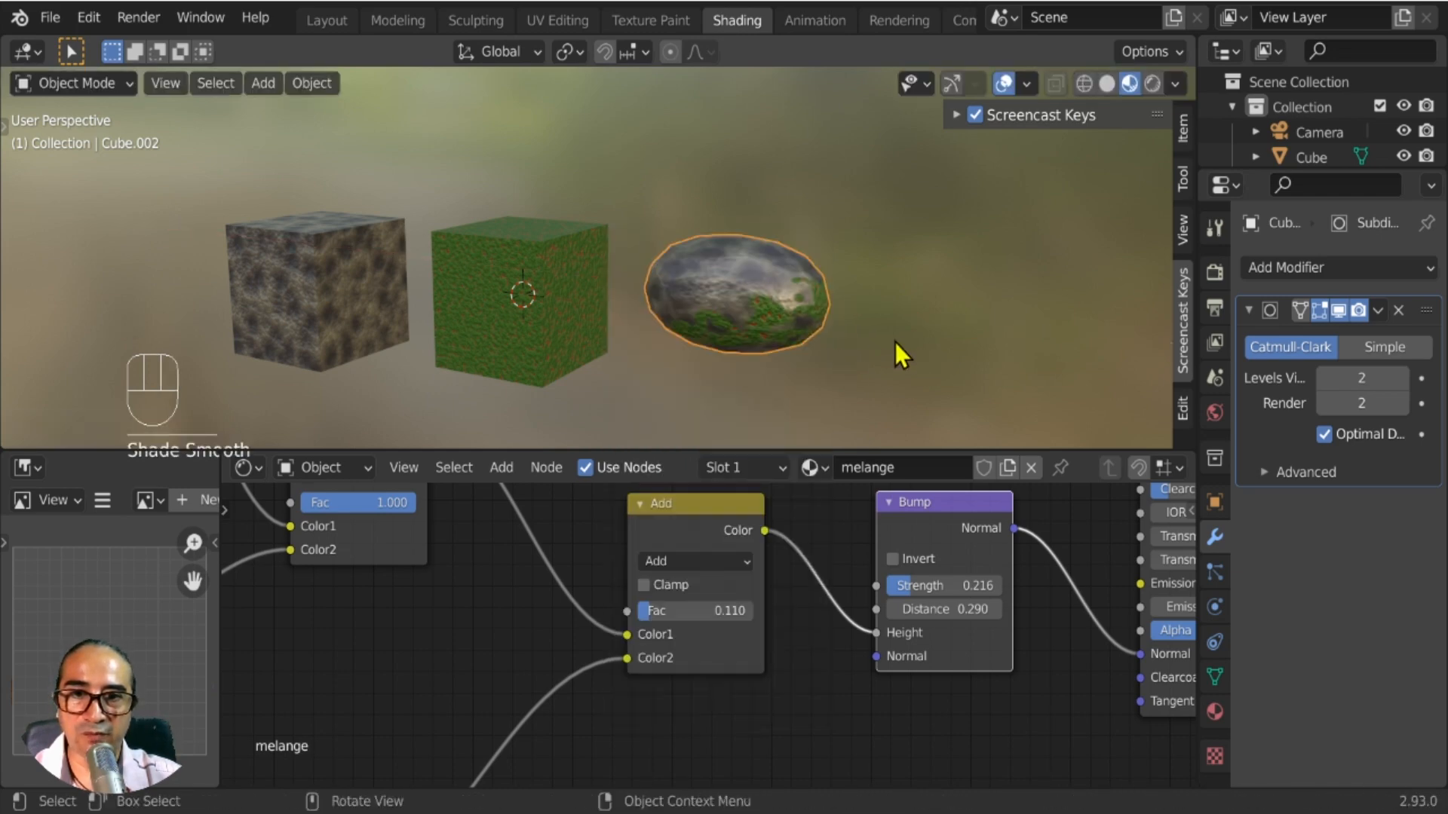
# Flatten the ellipsoid into a pebble shape and tilt it with a free trackball rotation.
pyautogui.press('s')
pyautogui.click(747, 369)
pyautogui.press('r')
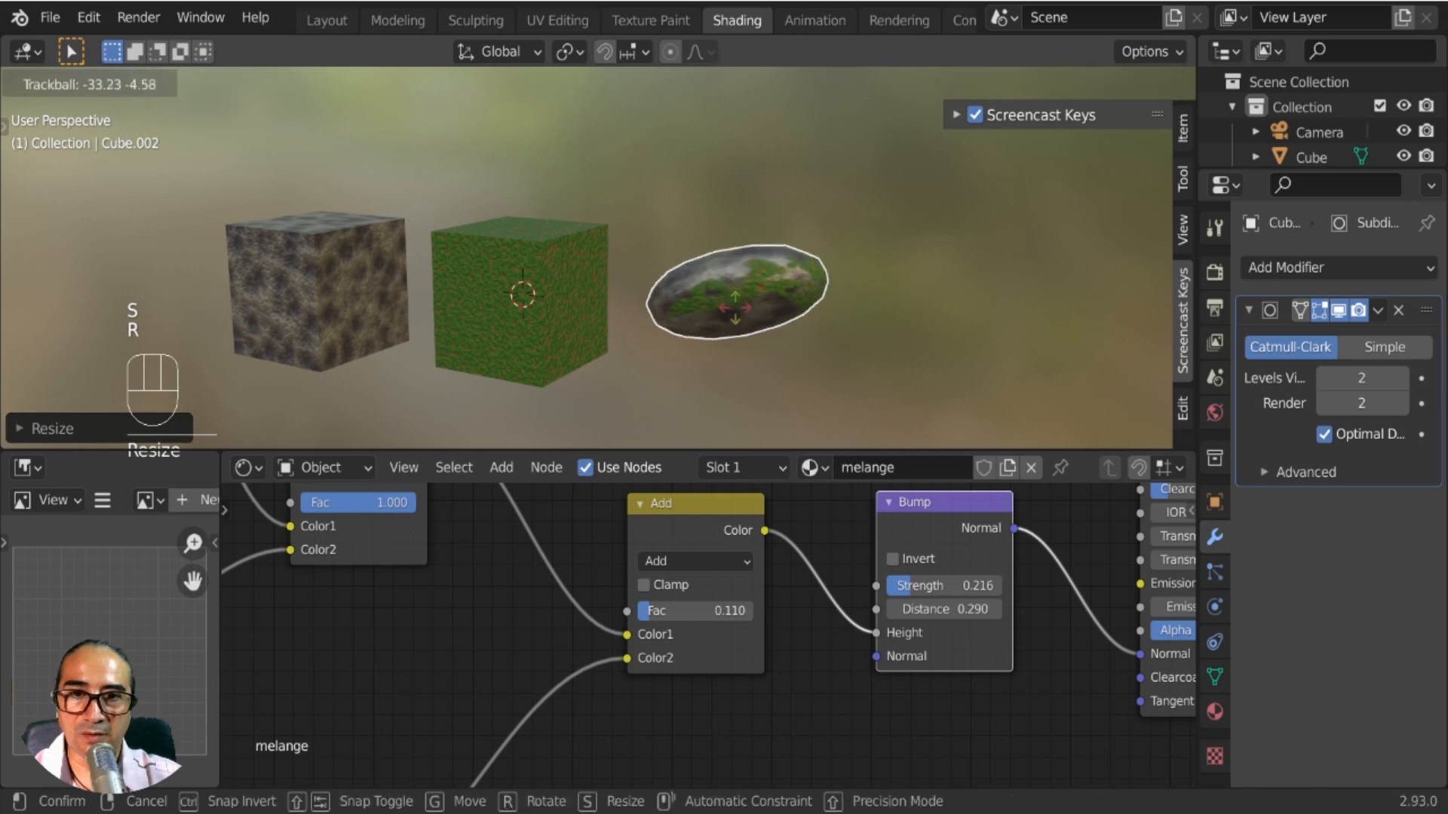
pyautogui.click(753, 292)
pyautogui.scroll(4, 756, 294)
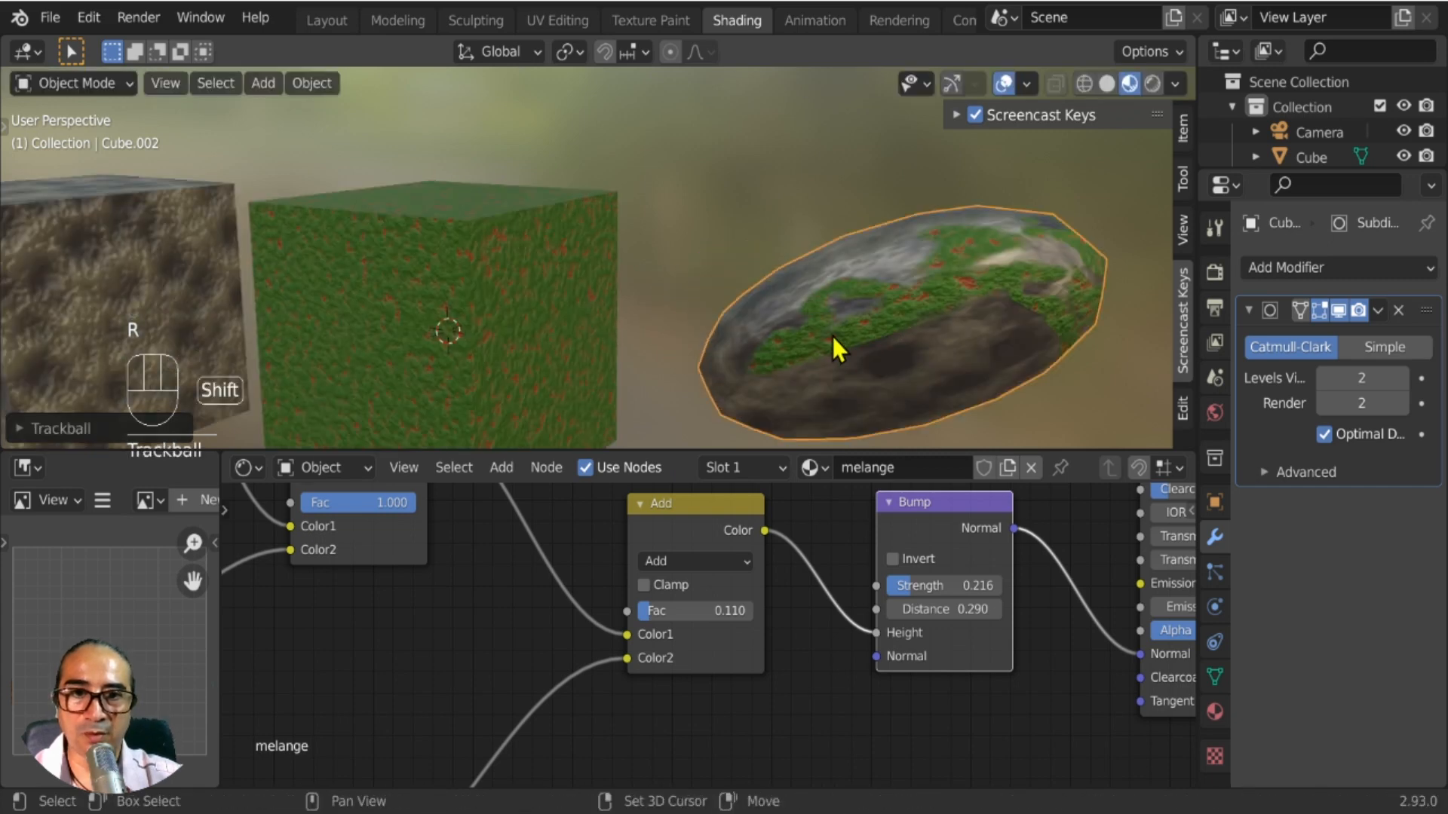
# Switch to the Texture Paint workspace and paint the pebble's dark rock underside and end white to cover them with grass.
pyautogui.scroll(-2, 833, 336)
pyautogui.click(664, 22)
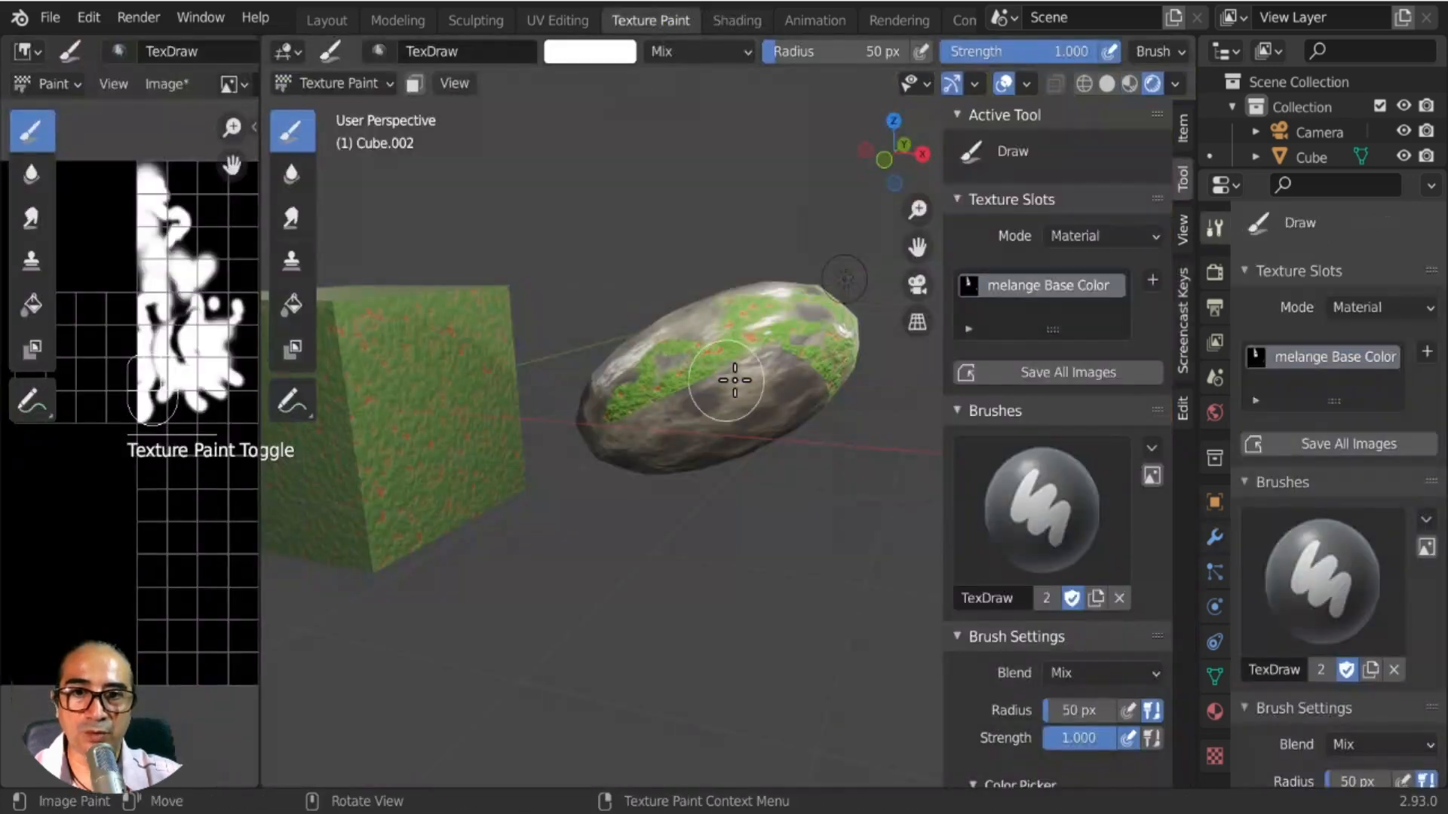
pyautogui.moveTo(763, 376)
pyautogui.mouseDown()
pyautogui.moveTo(679, 410)
pyautogui.moveTo(788, 398)
pyautogui.moveTo(655, 481)
pyautogui.mouseUp()
pyautogui.moveTo(656, 481); pyautogui.dragTo(660, 369, button='middle')
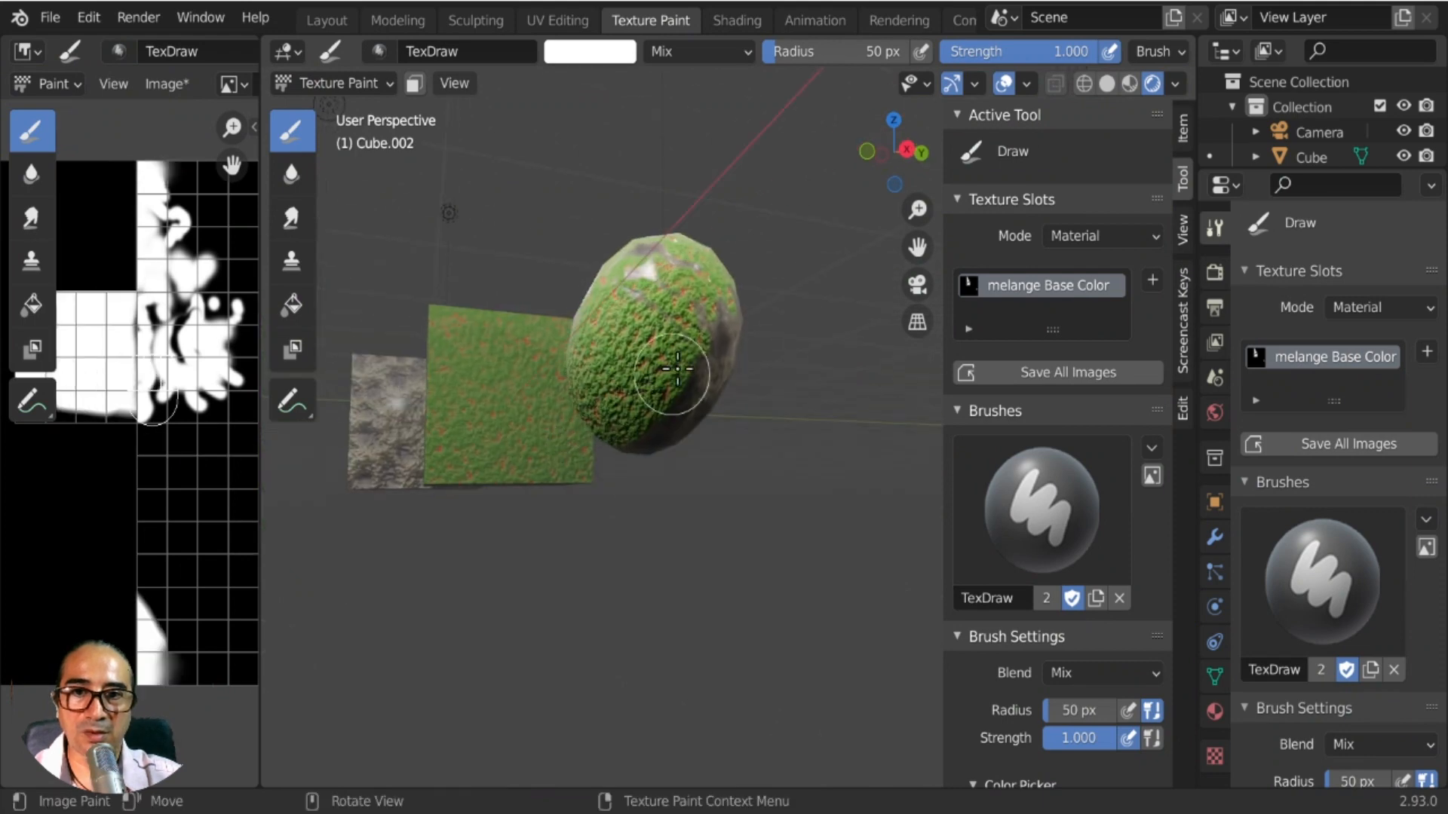
pyautogui.moveTo(660, 369); pyautogui.dragTo(620, 373)
# Set the brush color to light grey and paint a partly blended grass patch on the pebble's rocky upper side.
pyautogui.click(582, 50)
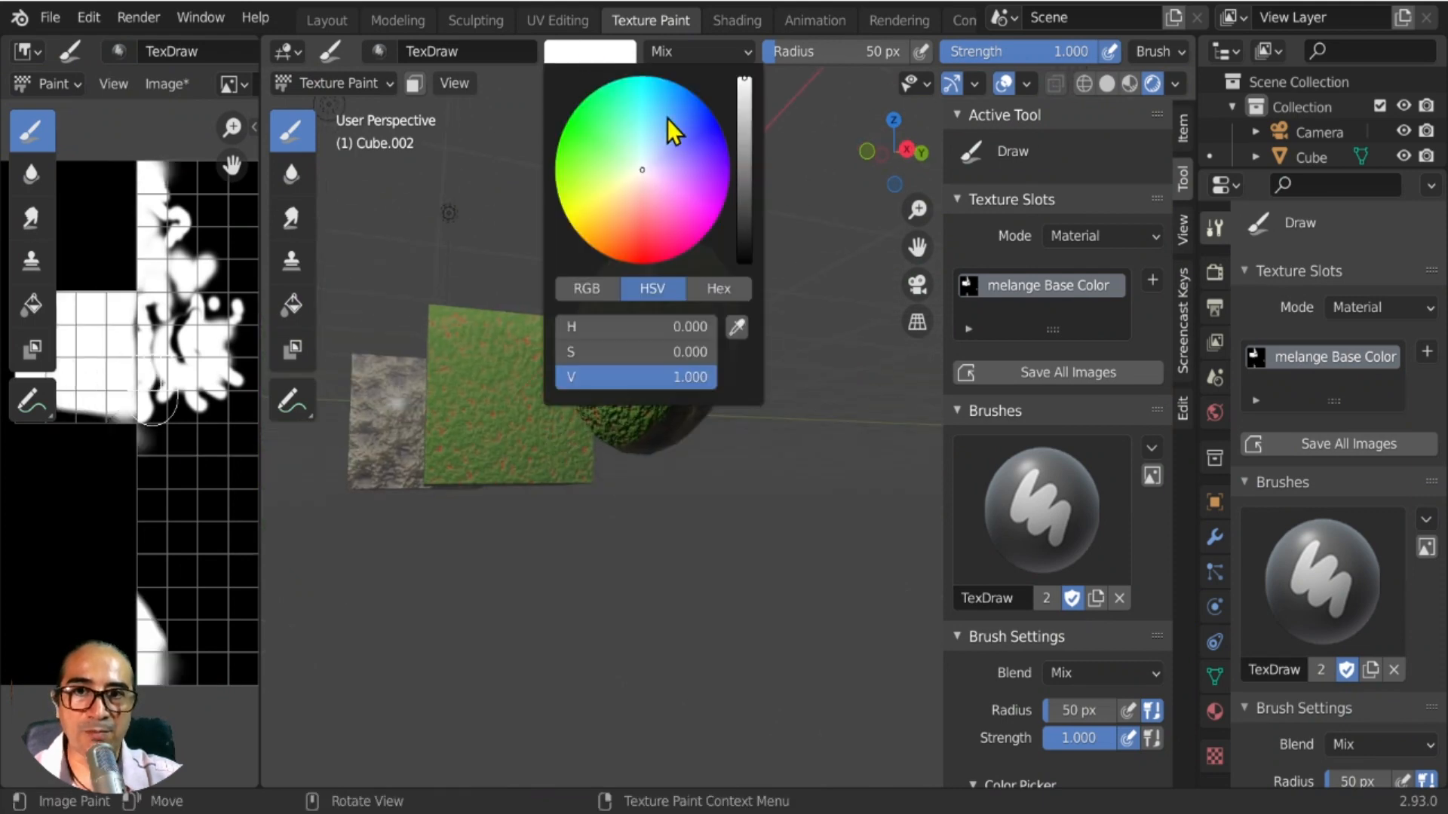
pyautogui.click(745, 133)
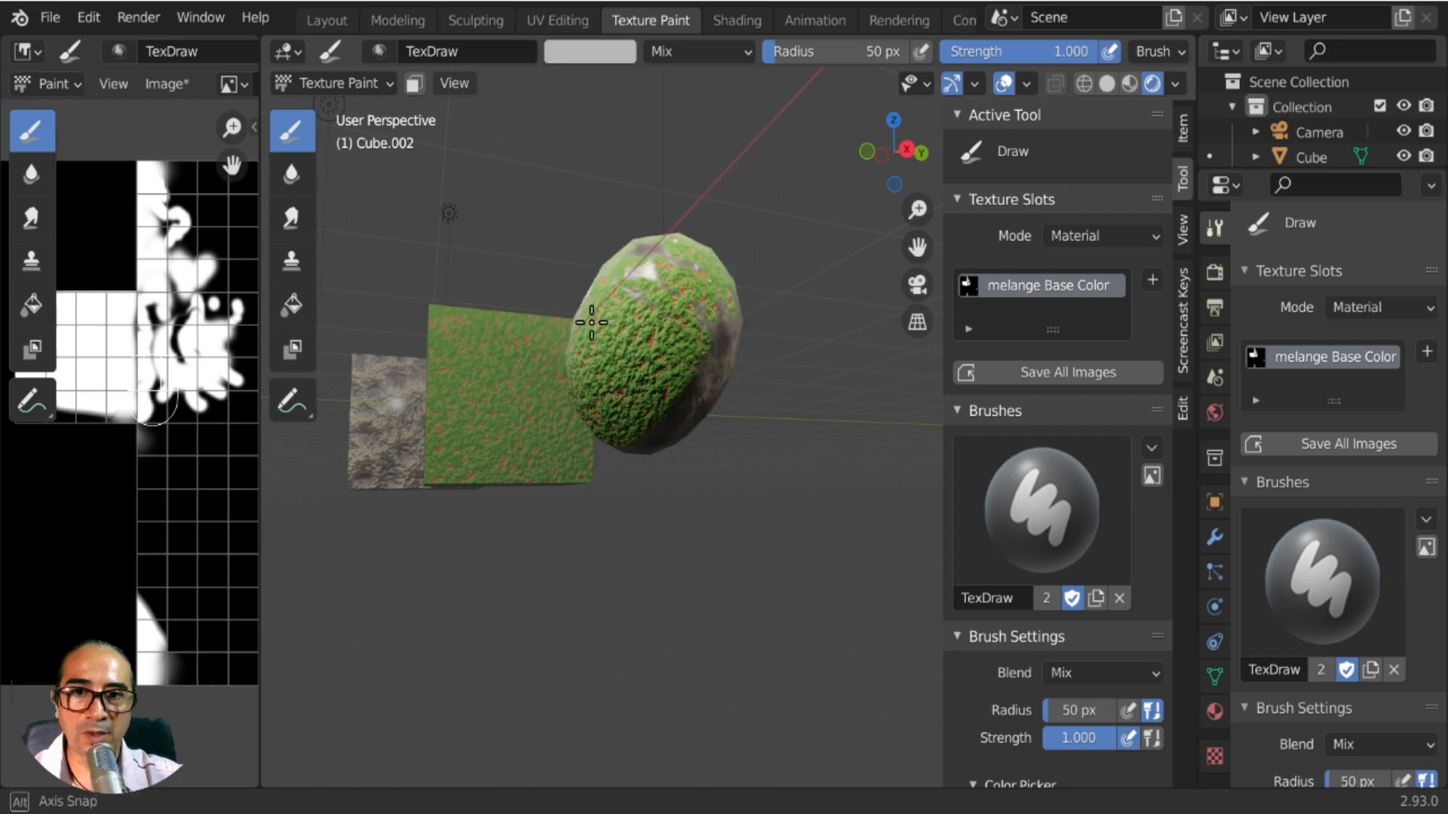
pyautogui.moveTo(591, 322); pyautogui.dragTo(595, 433, button='middle')
pyautogui.moveTo(595, 433)
pyautogui.mouseDown()
pyautogui.moveTo(624, 427)
pyautogui.moveTo(543, 448)
pyautogui.mouseUp()
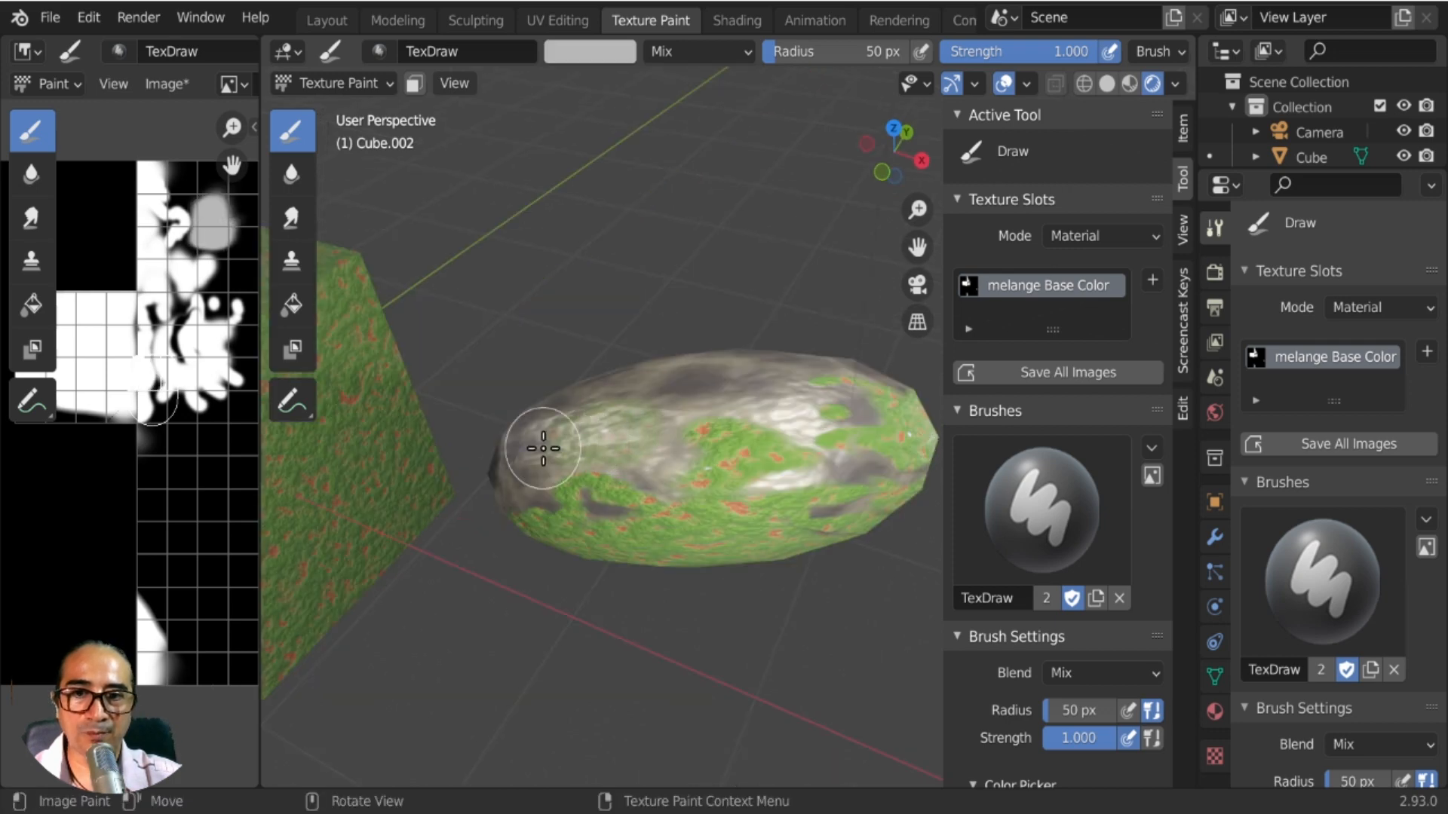
# Paint more light grey across the pebble's rocky upper side and switch the viewport to Material Preview shading.
pyautogui.moveTo(613, 483)
pyautogui.mouseDown()
pyautogui.moveTo(762, 490)
pyautogui.moveTo(824, 475)
pyautogui.moveTo(762, 482)
pyautogui.moveTo(851, 444)
pyautogui.mouseUp()
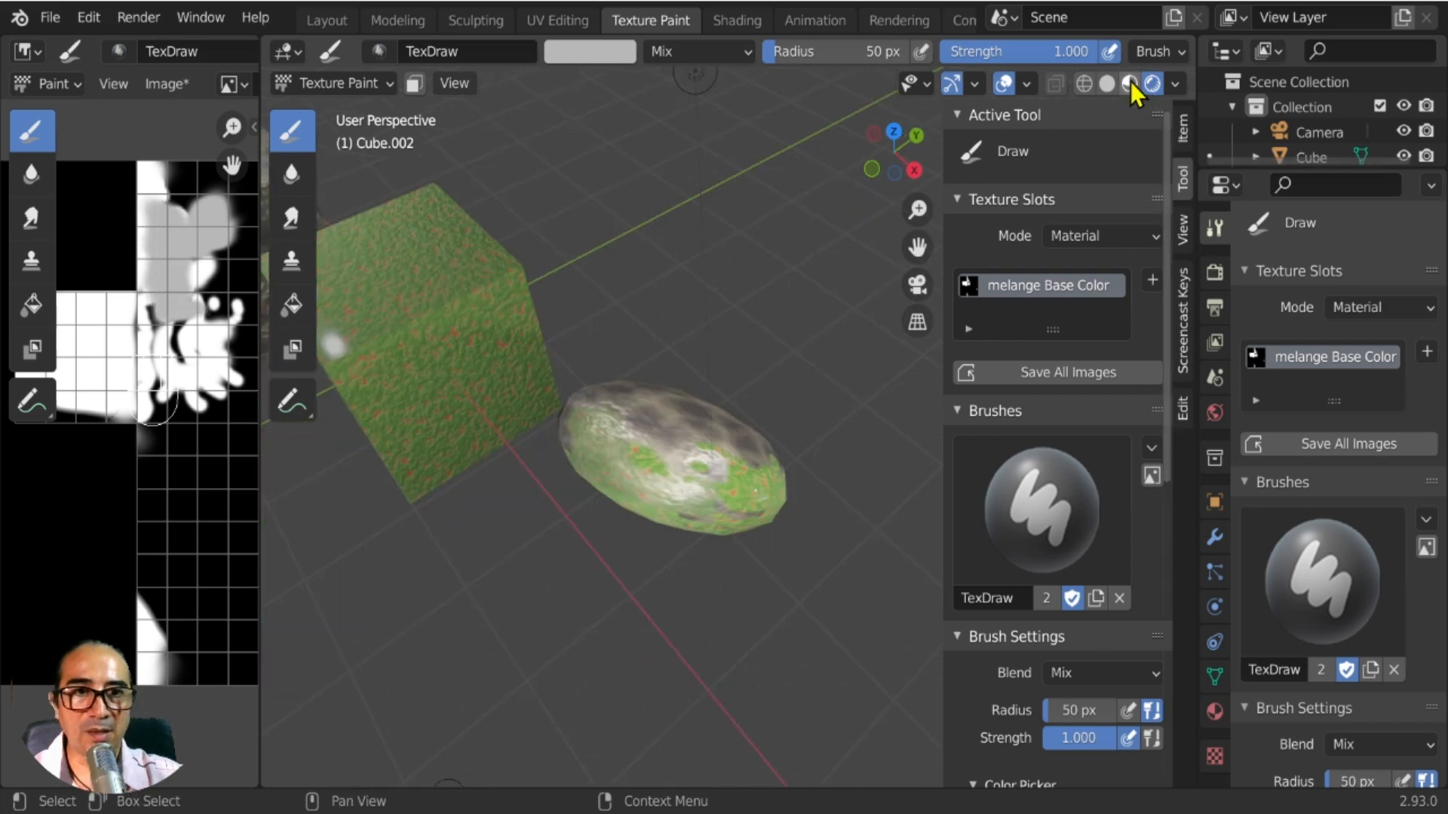
pyautogui.click(1131, 85)
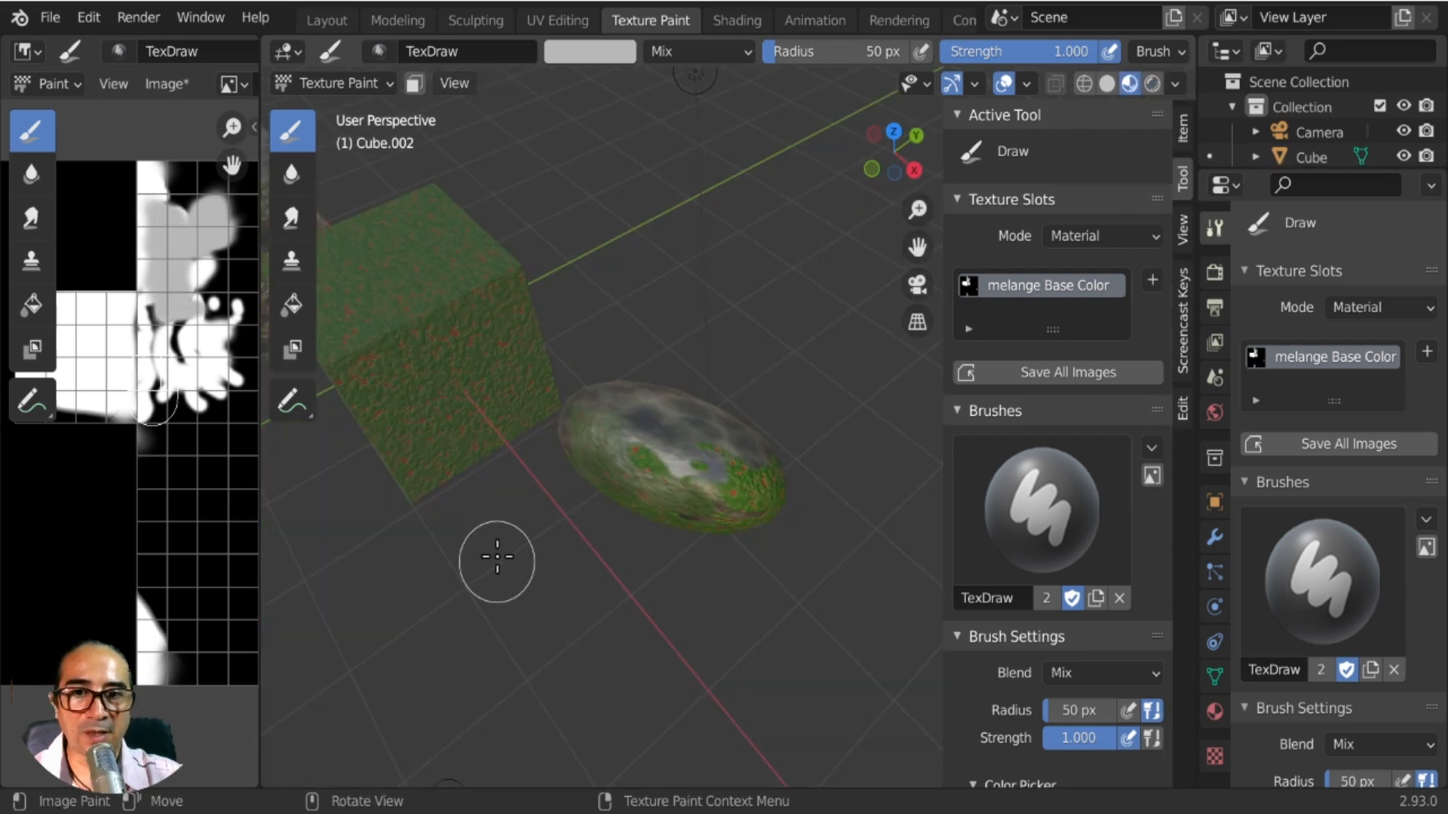
# Paint a light grey patch on the pebble's grassy side to partly blend rock and grass there.
pyautogui.moveTo(497, 556); pyautogui.dragTo(576, 442, button='middle')
pyautogui.scroll(3, 668, 414)
pyautogui.moveTo(736, 217)
pyautogui.mouseDown()
pyautogui.moveTo(707, 256)
pyautogui.moveTo(649, 284)
pyautogui.moveTo(662, 273)
pyautogui.mouseUp()
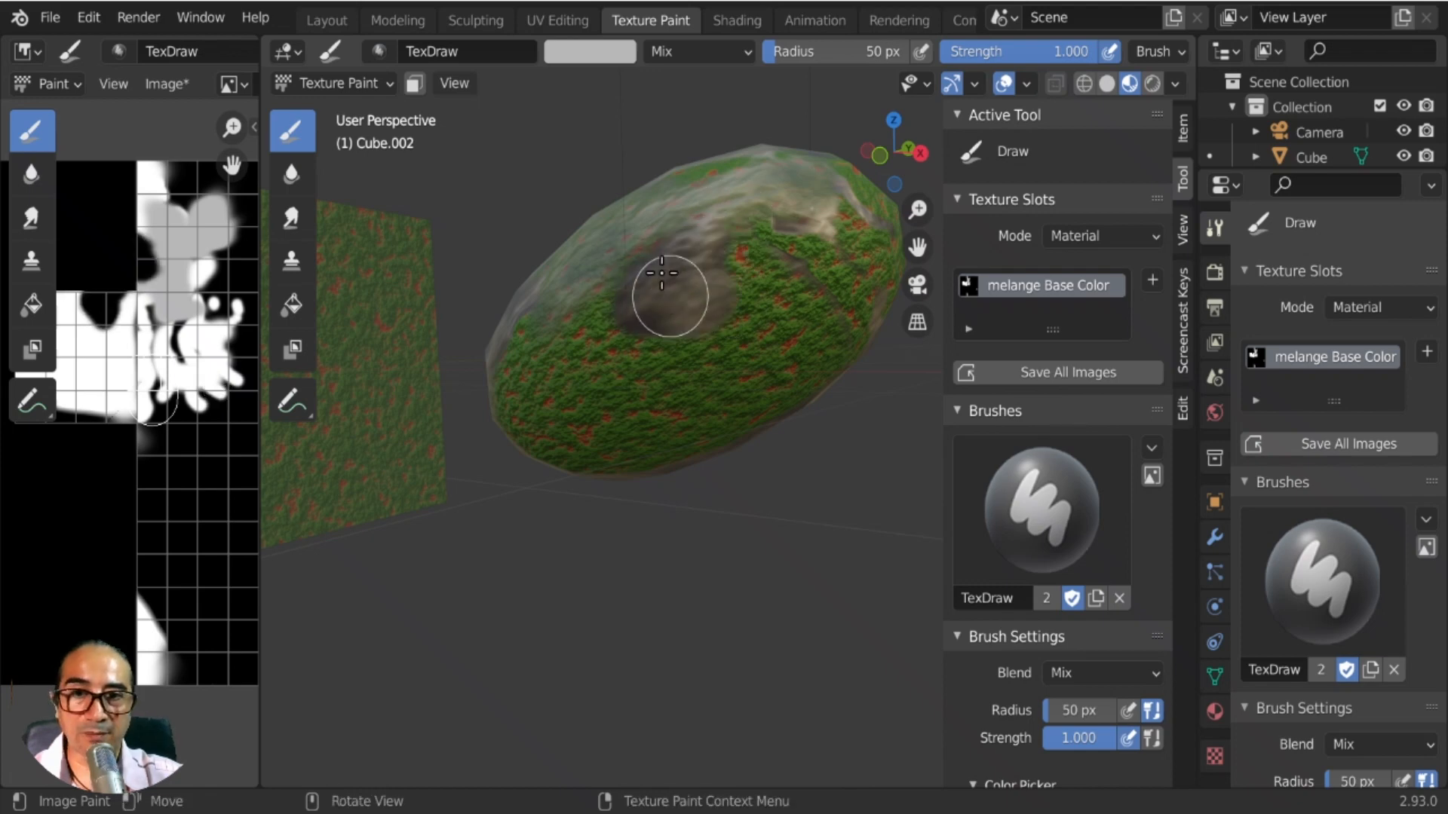
pyautogui.hotkey('ctrl', 'z')
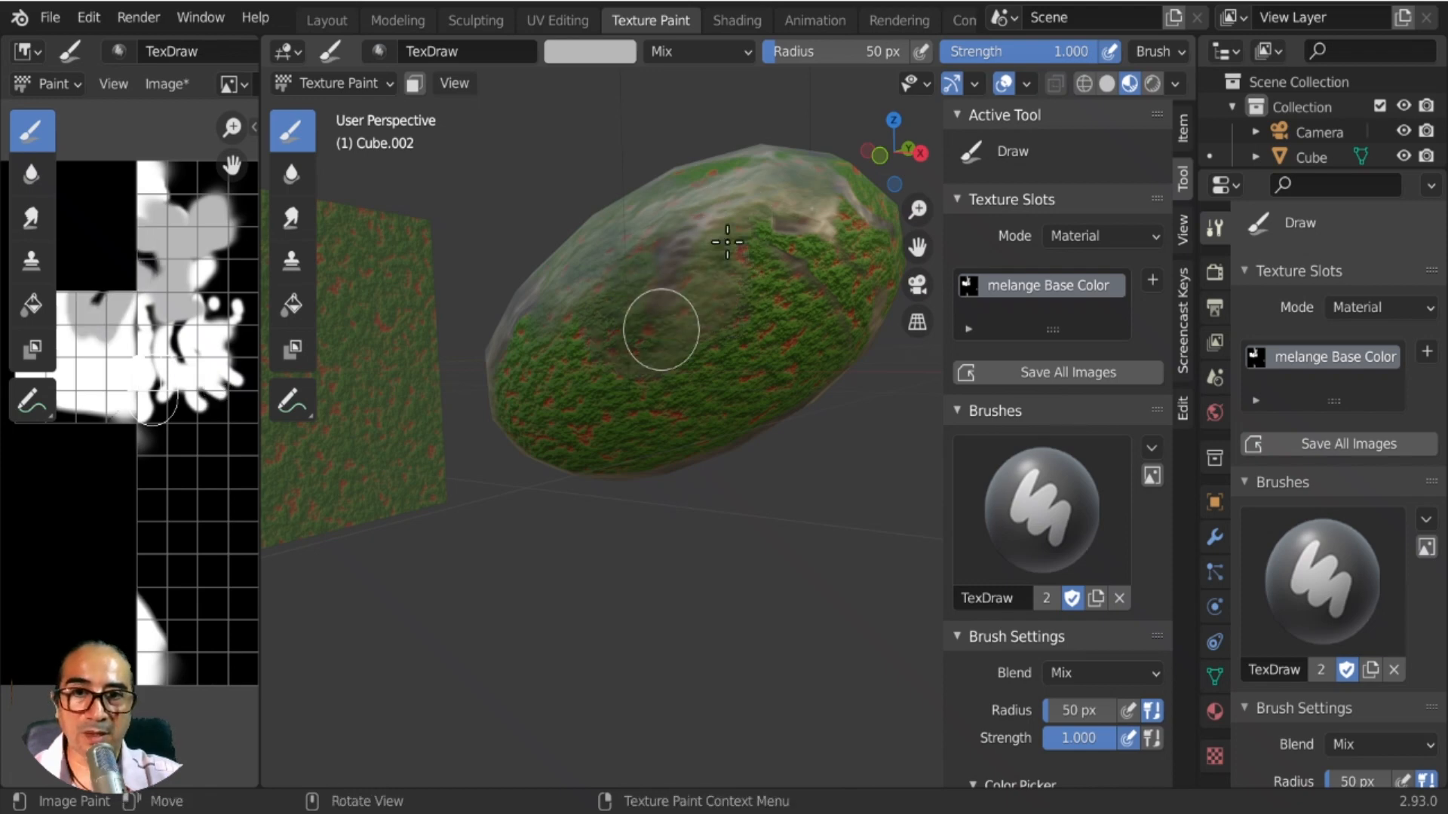
# Examine the painted pebble beside the rock and grass cubes, including from the front orthographic view.
pyautogui.moveTo(749, 227); pyautogui.dragTo(734, 477, button='middle')
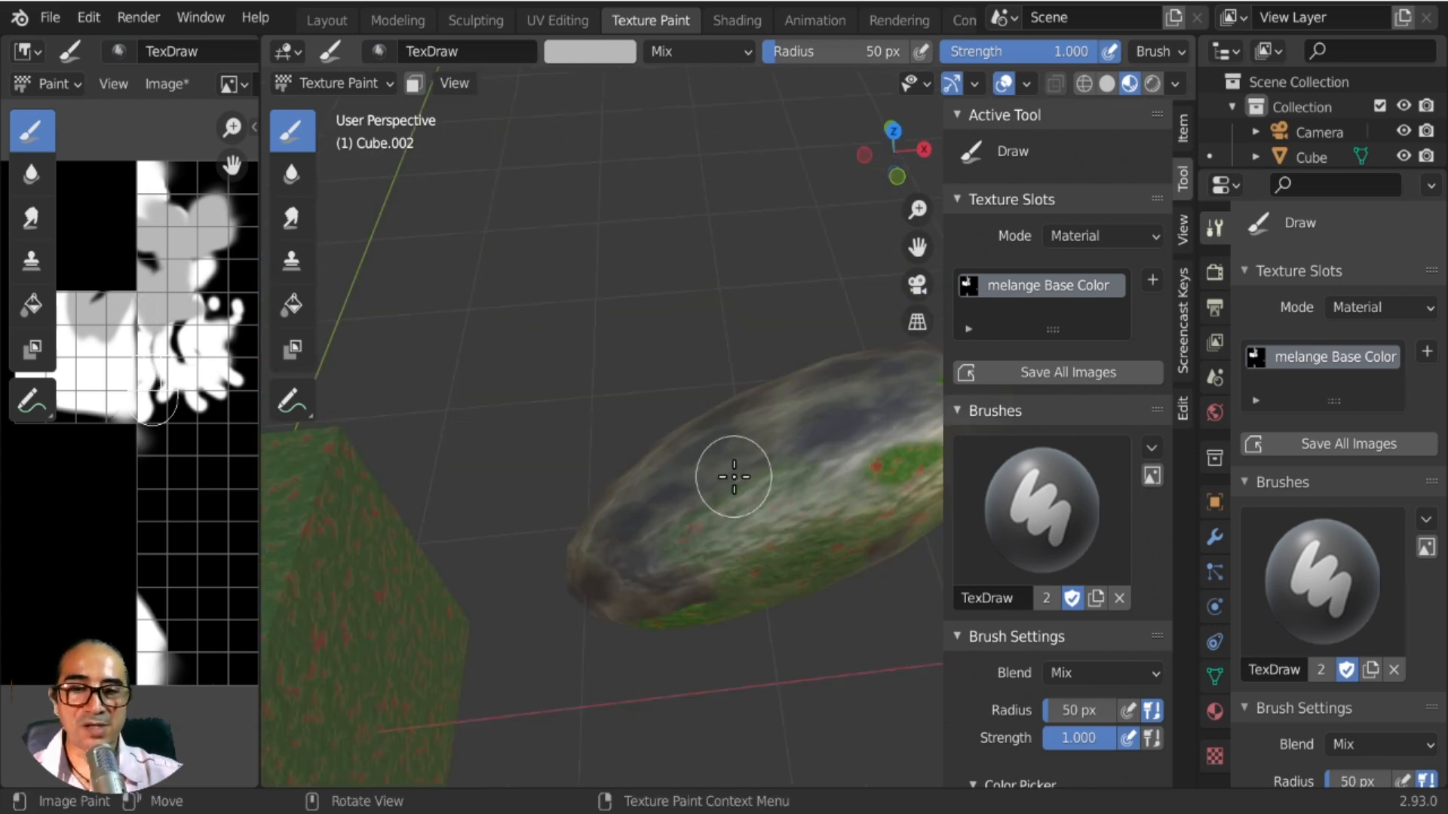
pyautogui.press('KP_1')
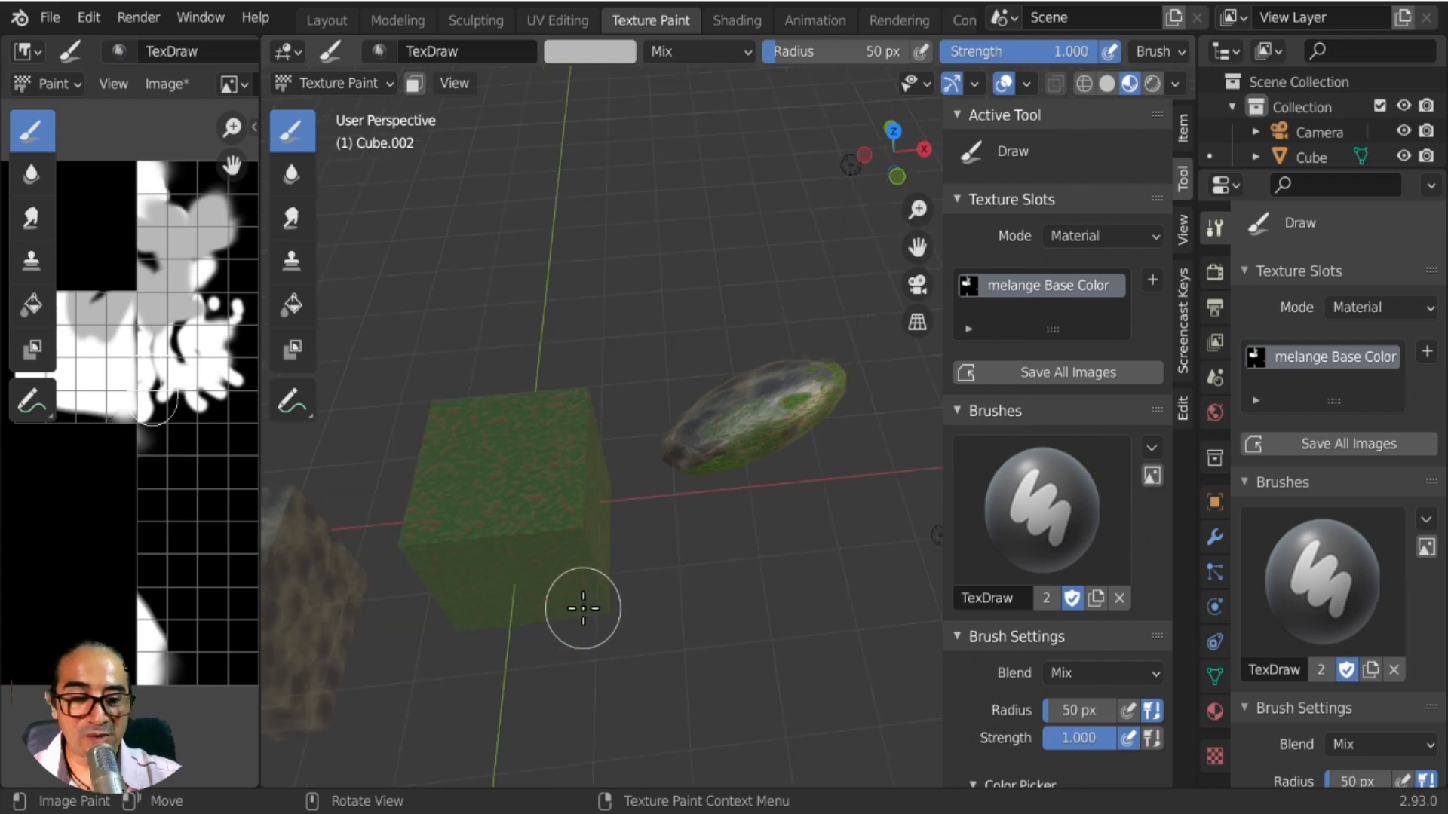
pyautogui.scroll(-4, 614, 581)
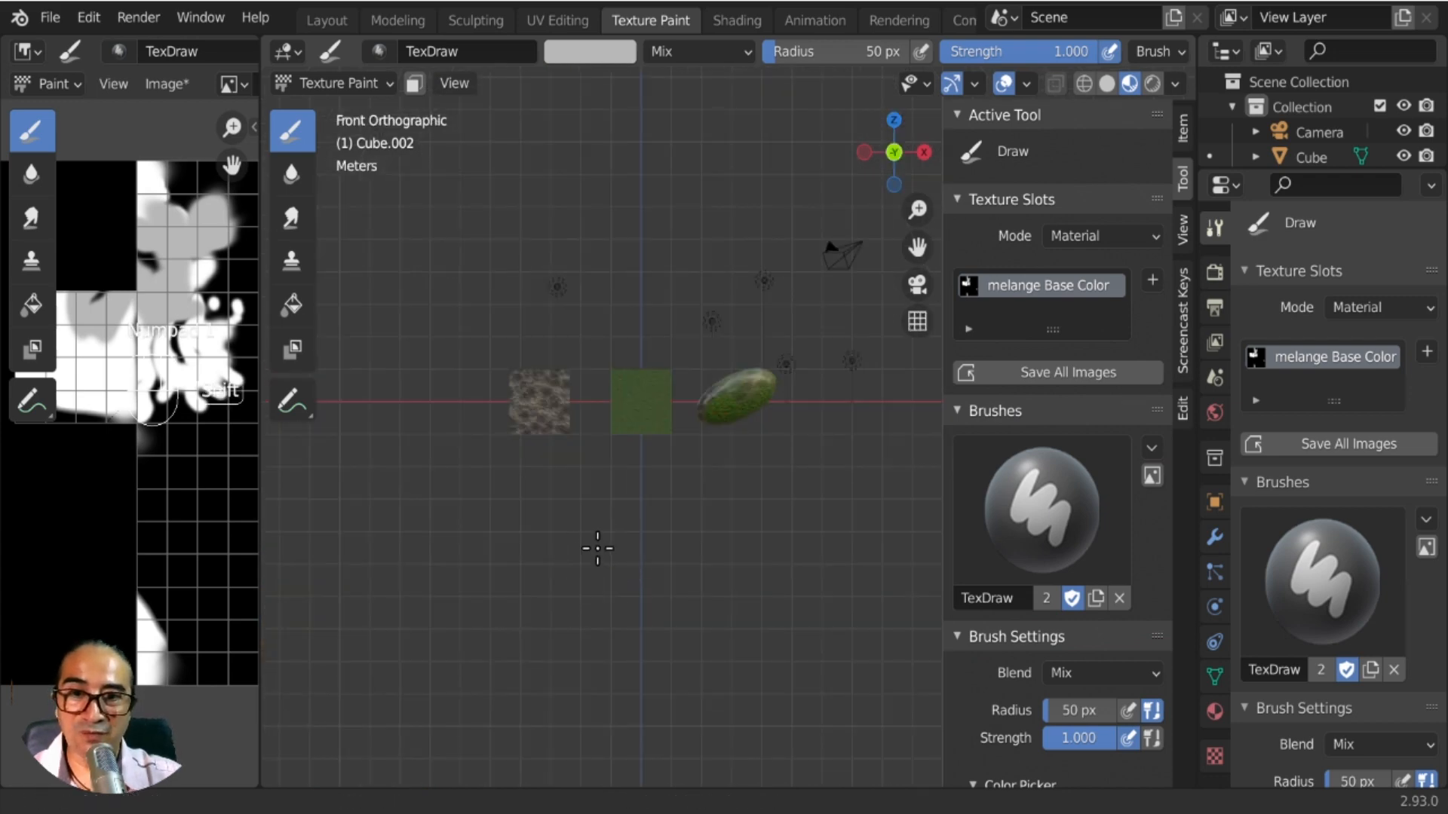
pyautogui.scroll(3, 604, 485)
pyautogui.moveTo(646, 362)
pyautogui.keyDown('shift'); pyautogui.mouseDown(button='middle')
pyautogui.moveTo(717, 462)
pyautogui.moveTo(715, 508)
pyautogui.mouseUp(button='middle'); pyautogui.keyUp('shift')
pyautogui.hotkey('ctrl', 'space')
pyautogui.scroll(2, 721, 445)
pyautogui.hotkey('ctrl', 'space')
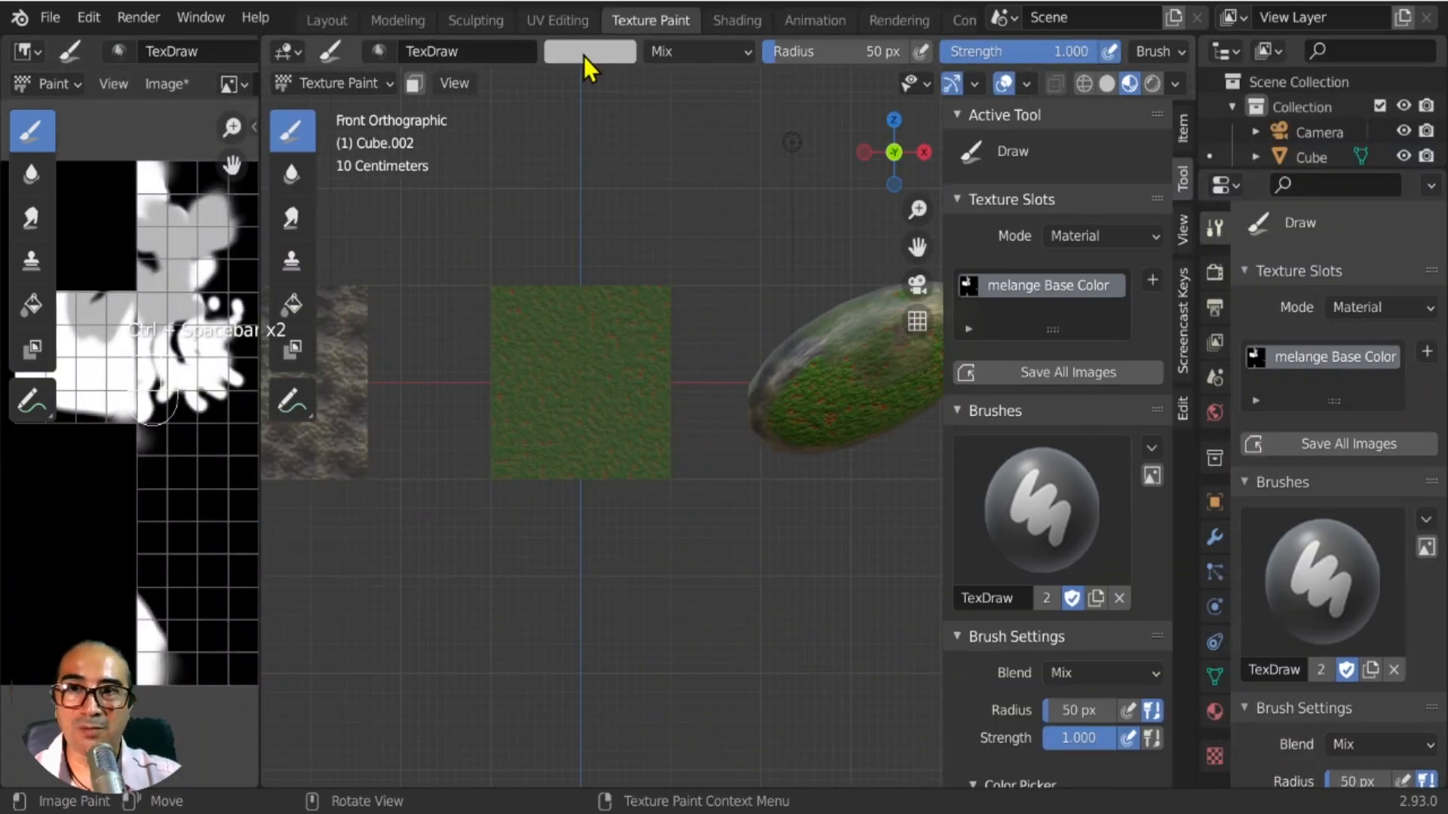
# Return to the Layout workspace and hide the viewport overlays, with both cubes and the pebble in view.
pyautogui.click(320, 27)
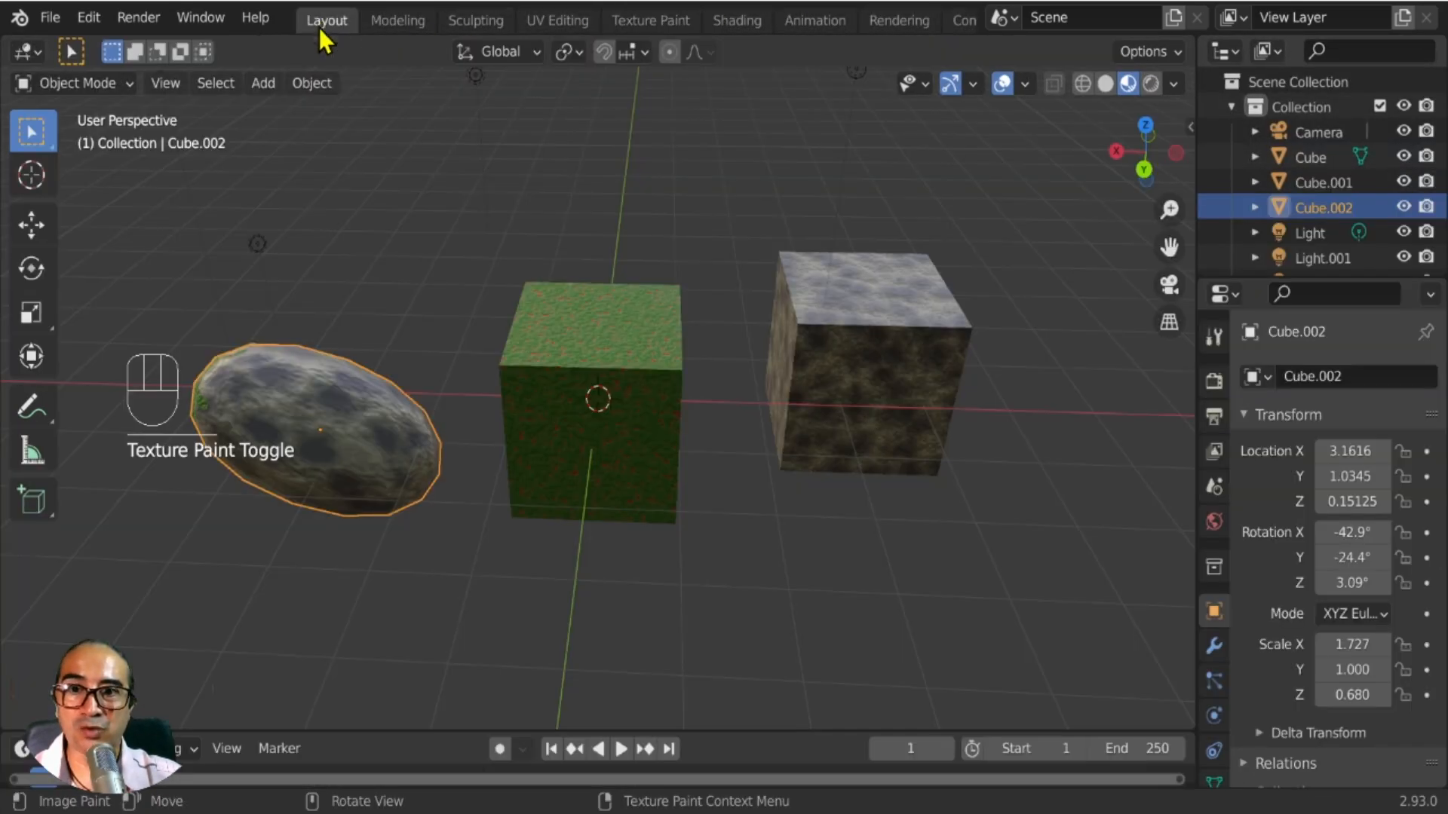
pyautogui.moveTo(592, 417); pyautogui.dragTo(992, 339, button='middle')
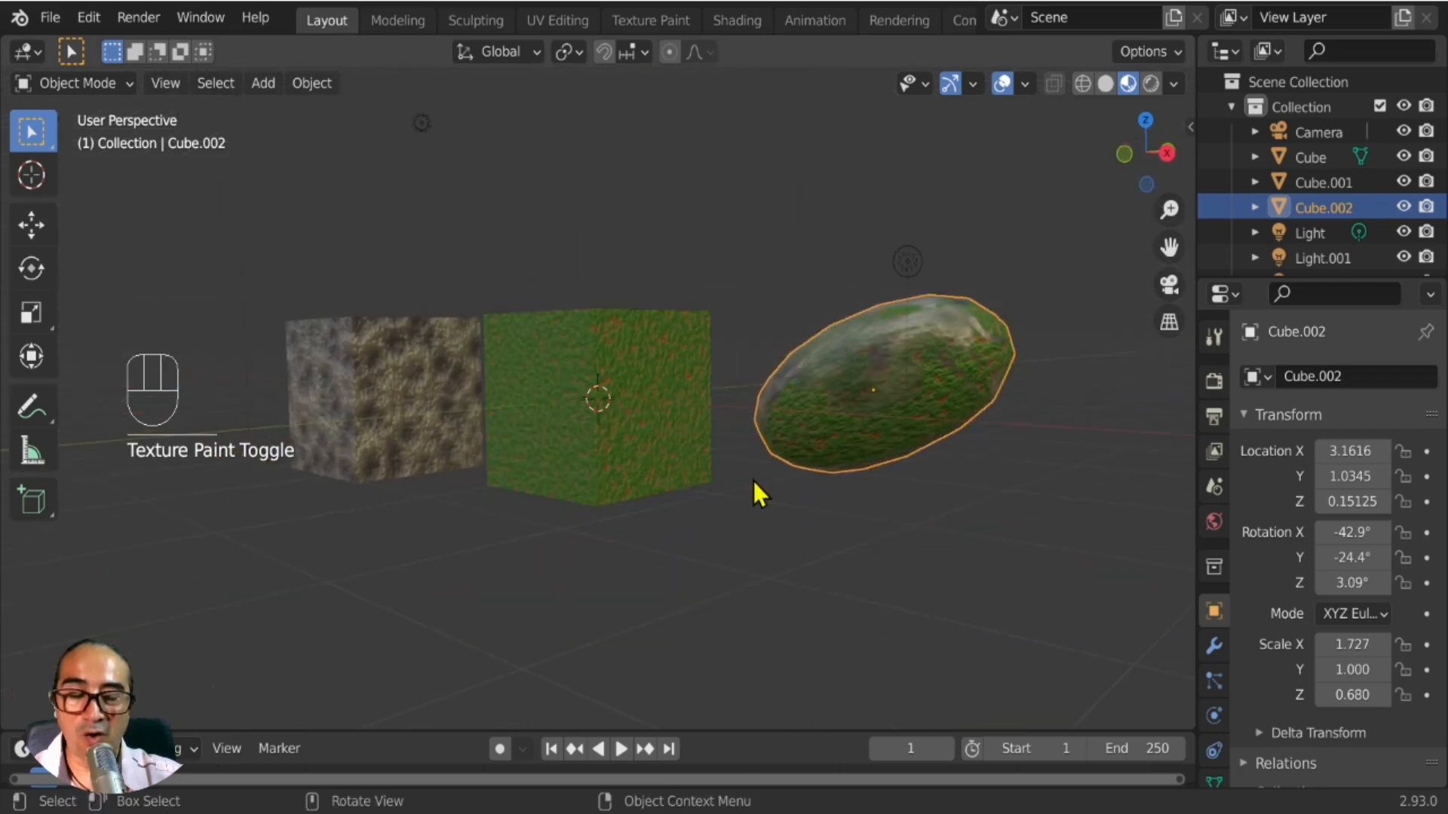
pyautogui.moveTo(754, 487); pyautogui.dragTo(969, 181, button='middle')
pyautogui.click(1002, 83)
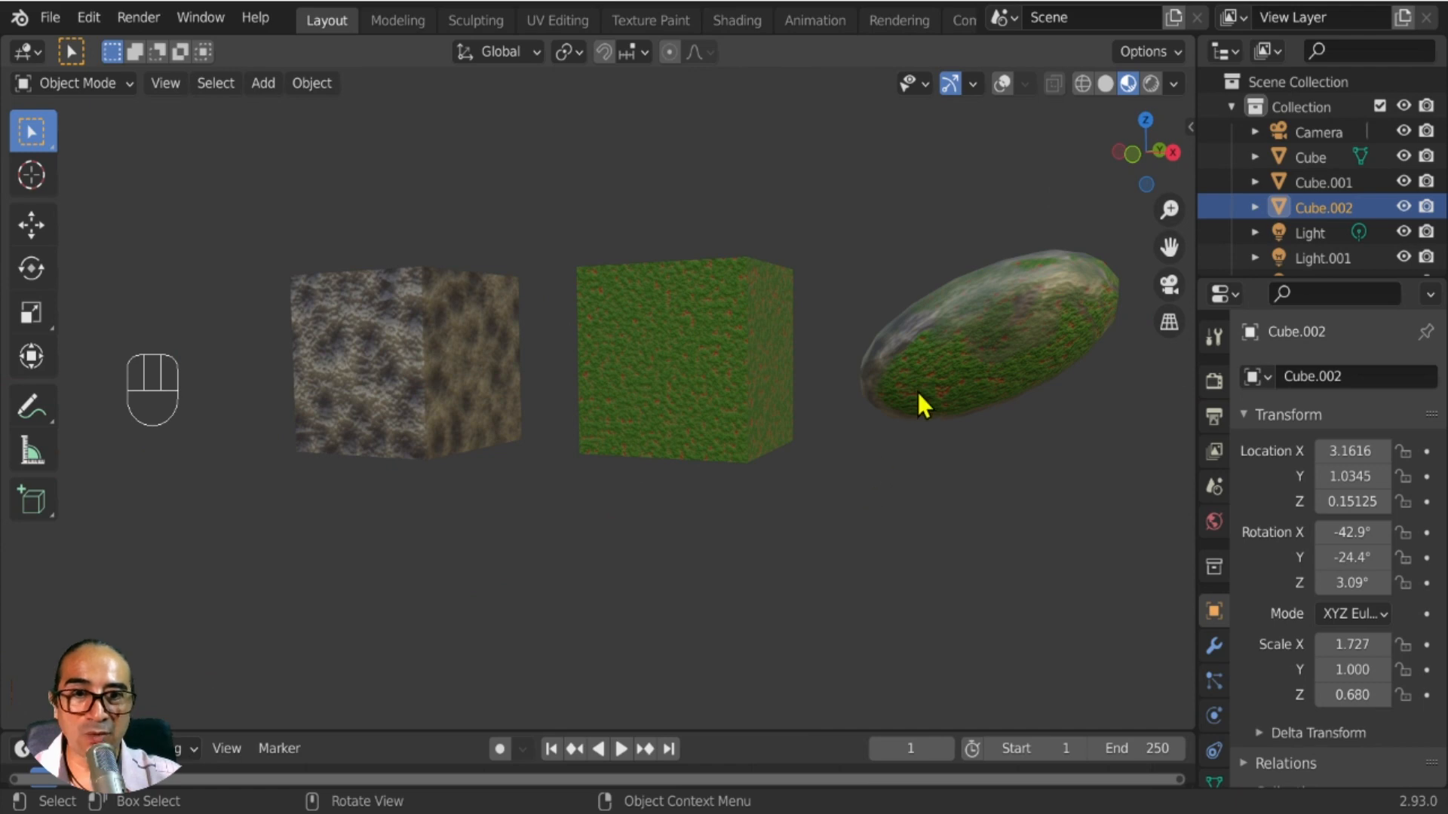
# Reorient the pebble with free trackball rotations and move it closer to the grass cube.
pyautogui.press('r')
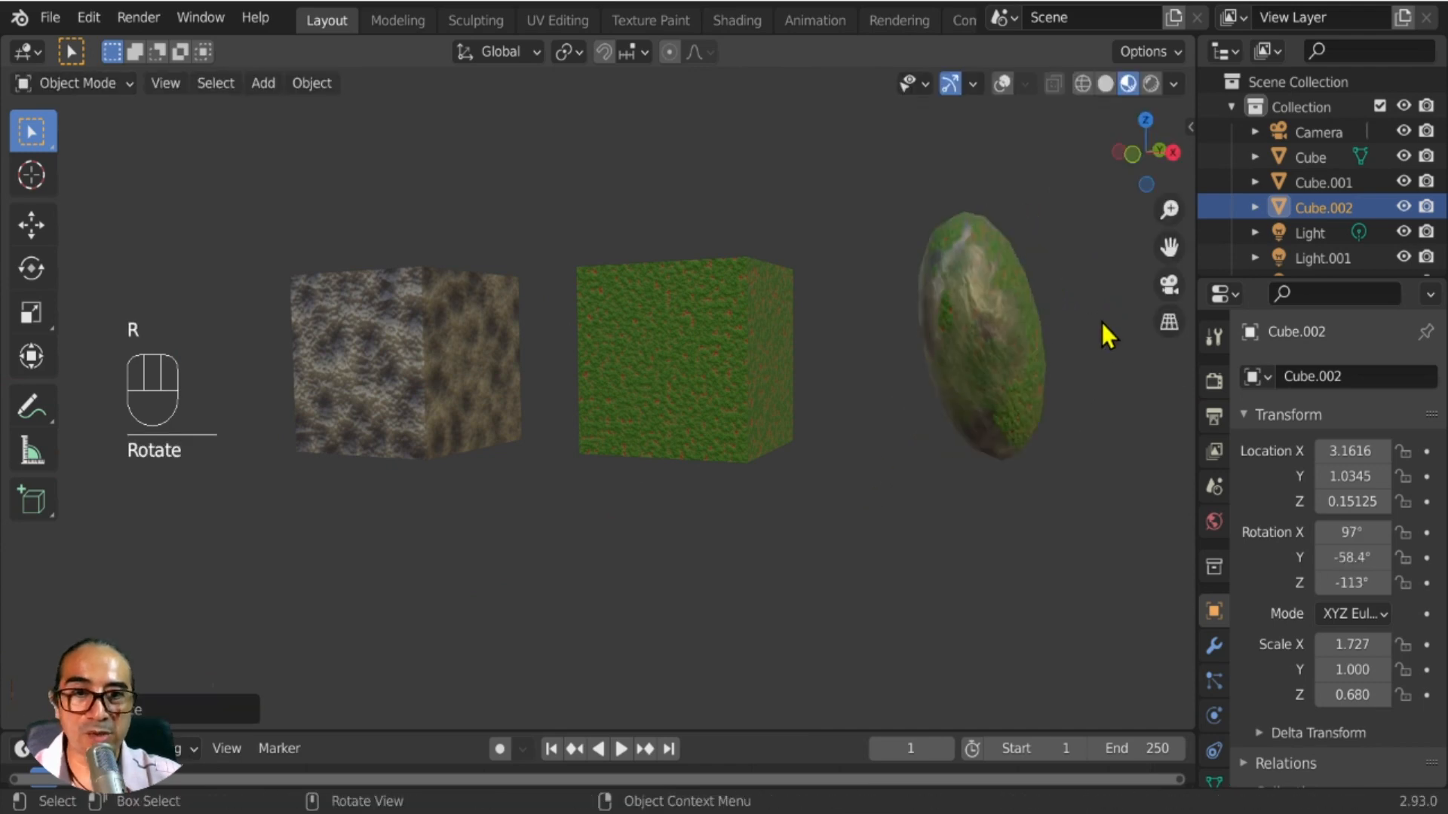
pyautogui.press('r')
pyautogui.click(1000, 379)
pyautogui.press('g')
pyautogui.click(939, 387)
pyautogui.press('r')
pyautogui.press('r')
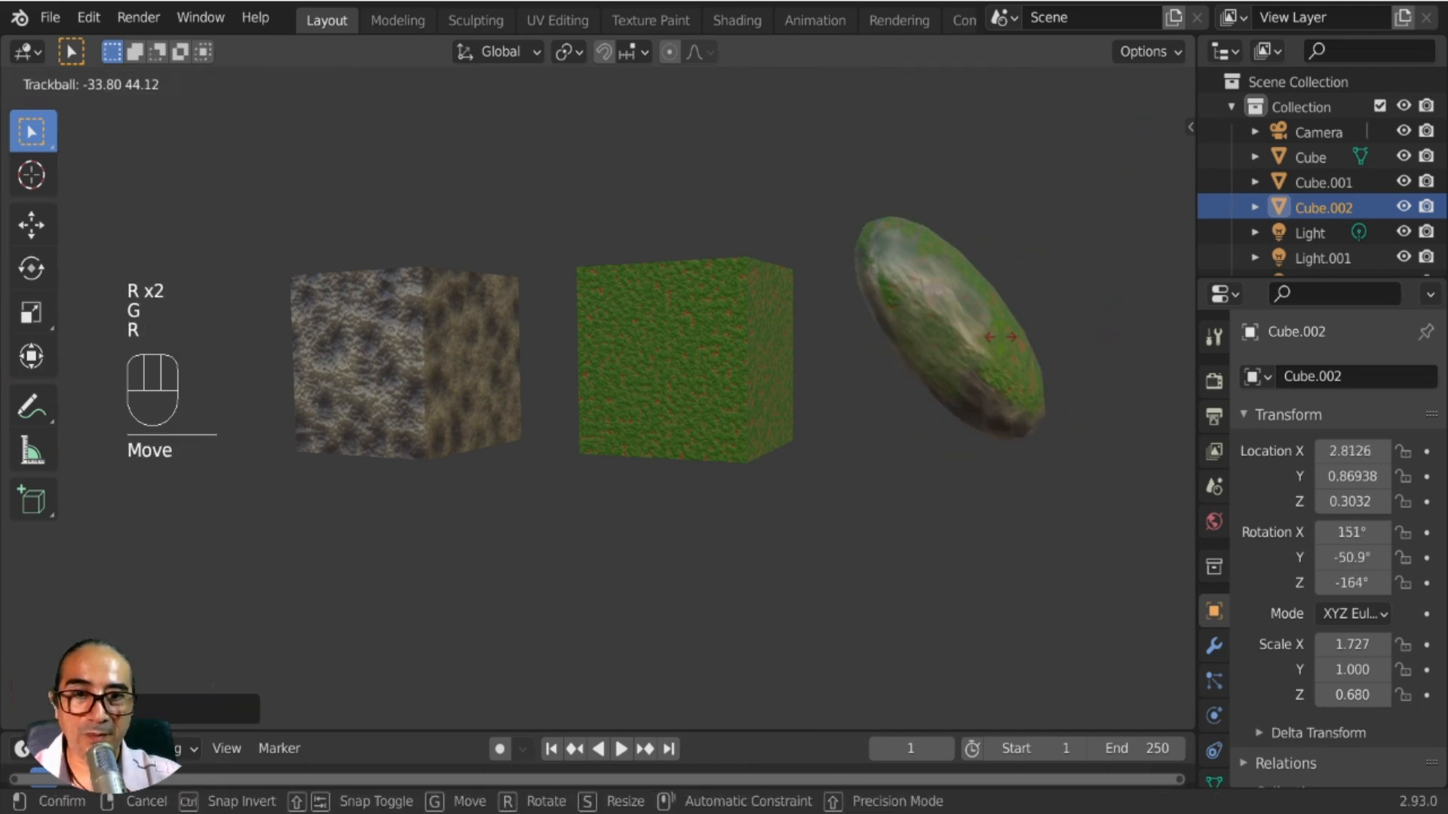
pyautogui.click(997, 344)
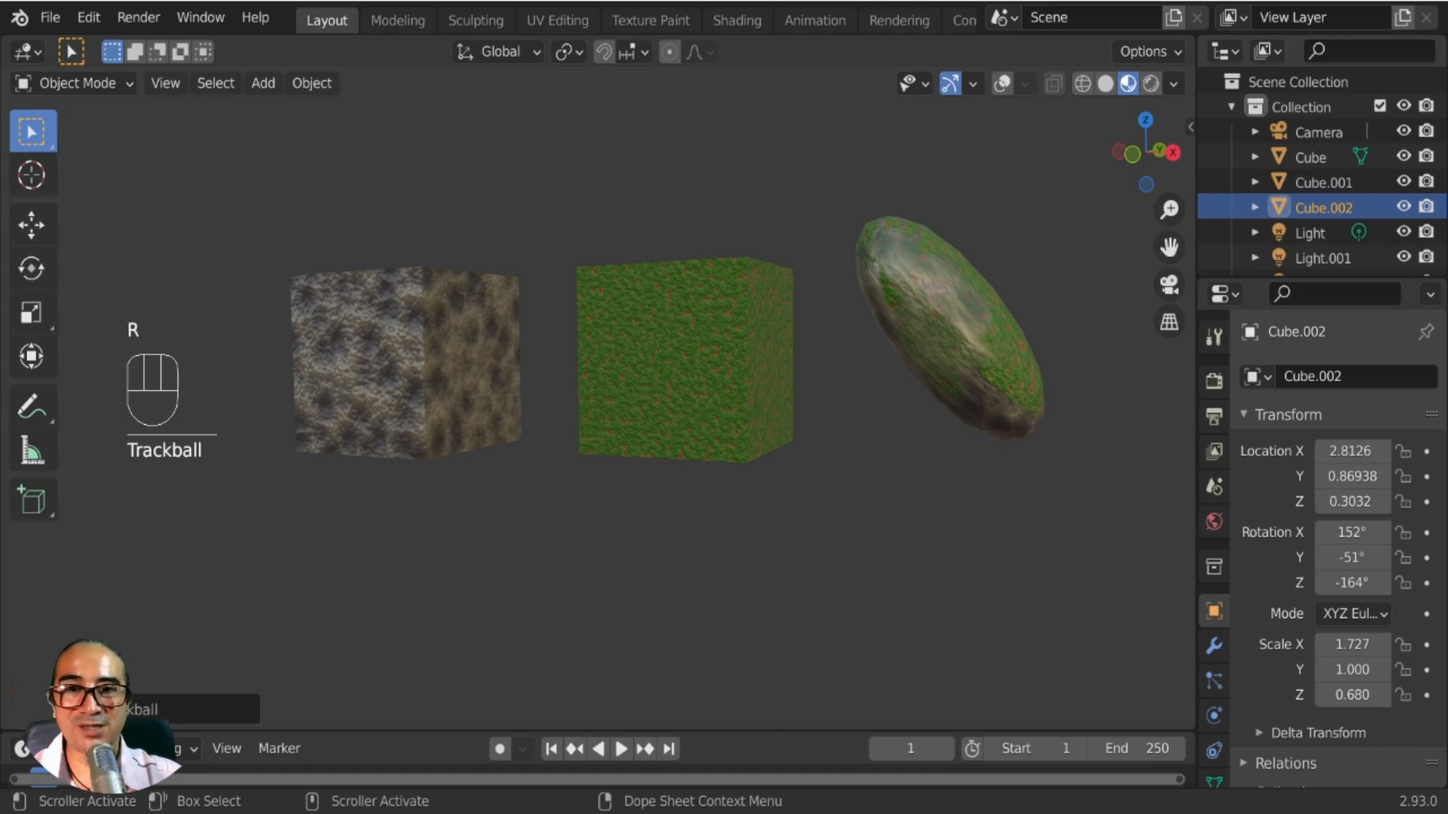